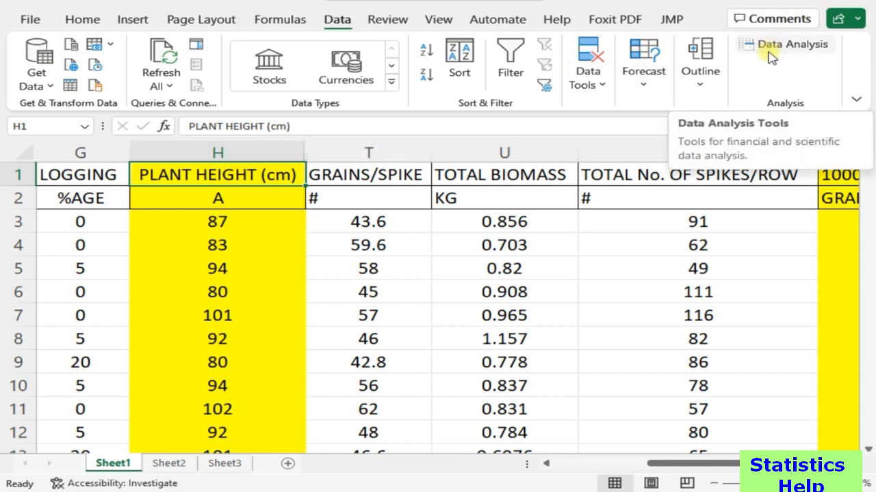
Step: Examine the list of available data analysis tools, from the Anova options through the t-Test and z-Test entries
click(764, 47)
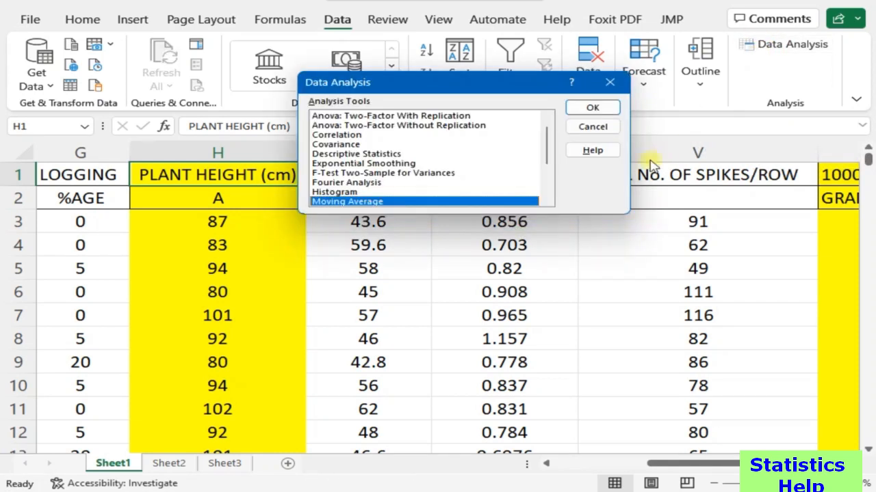
scroll(438, 183, up, 1)
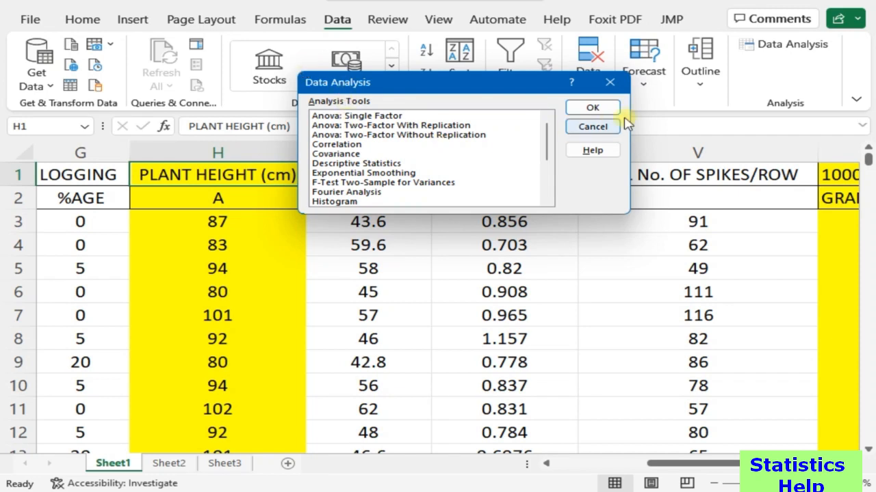
click(591, 134)
click(749, 43)
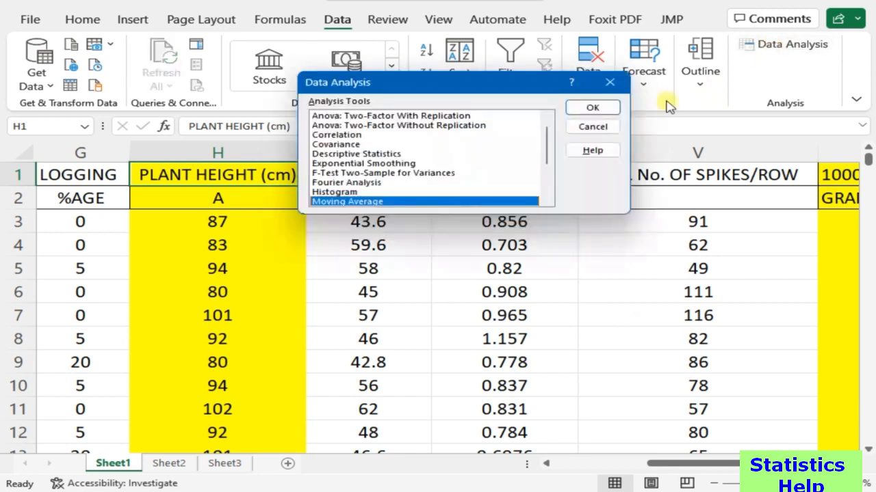
scroll(383, 159, up, 1)
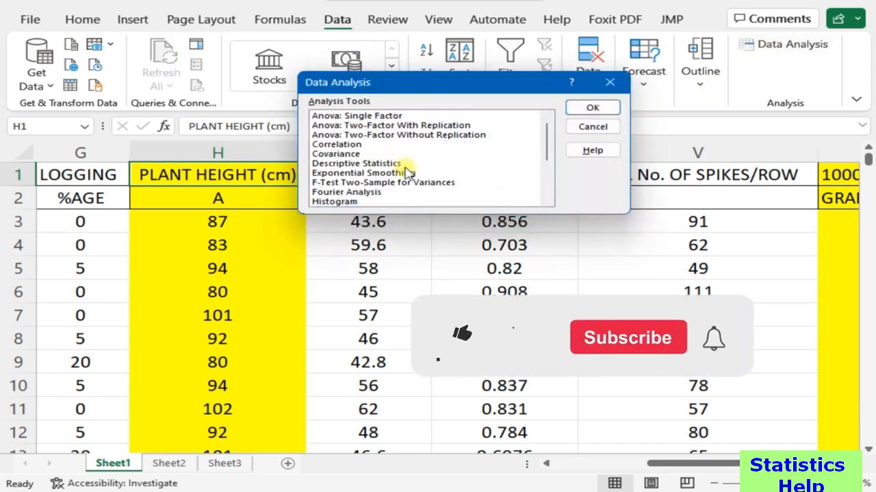
click(407, 126)
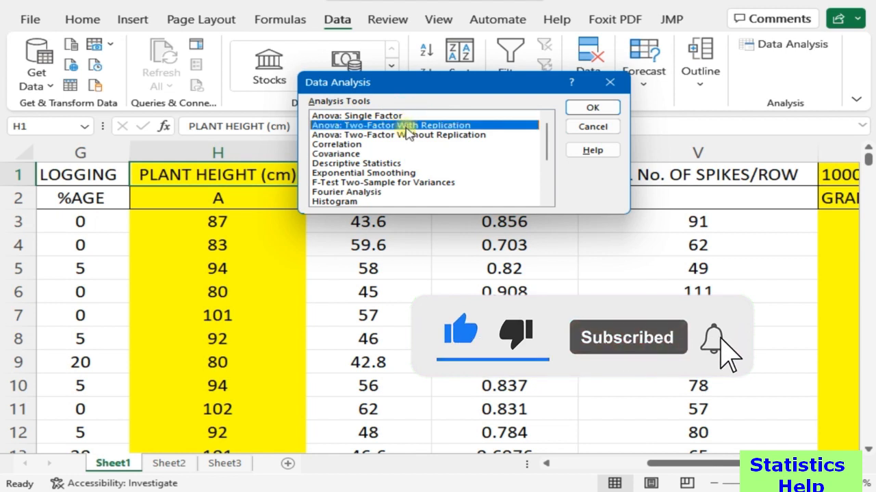
scroll(403, 135, down, 1)
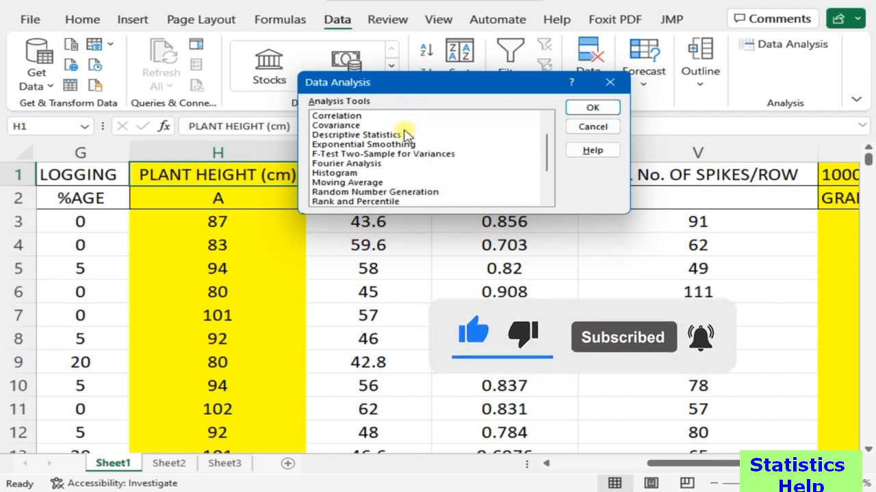
scroll(402, 154, up, 1)
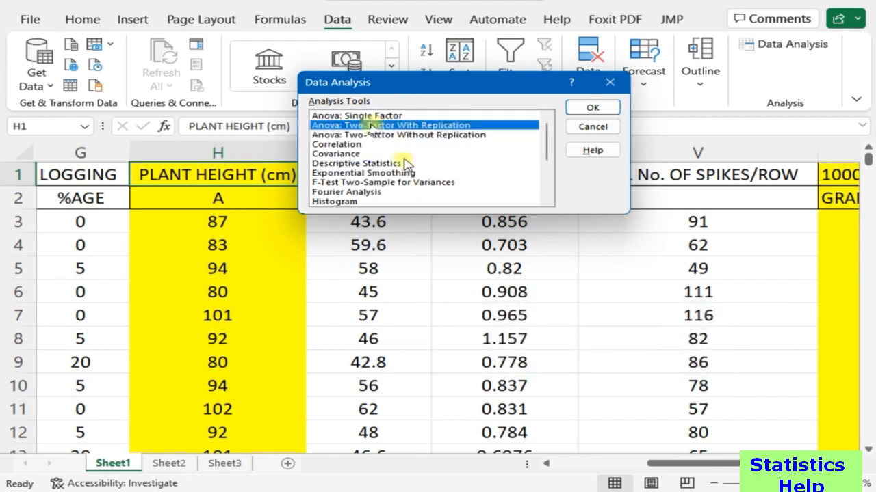
click(352, 116)
click(356, 125)
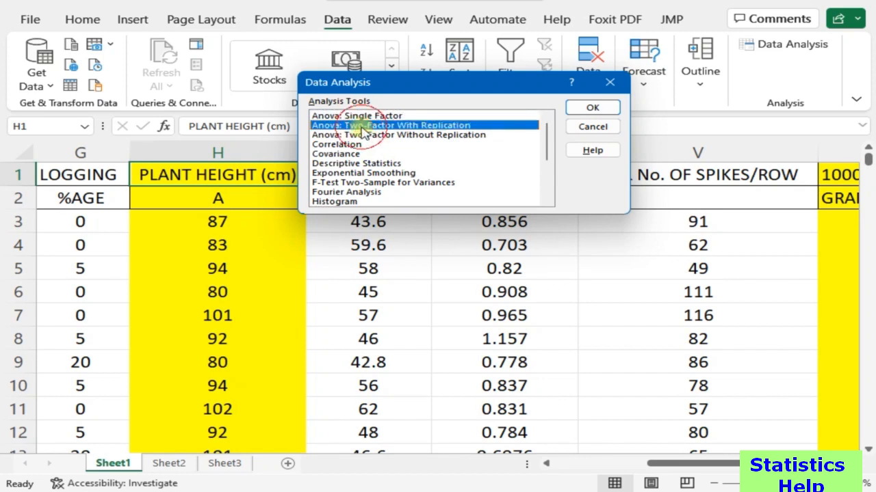
click(370, 136)
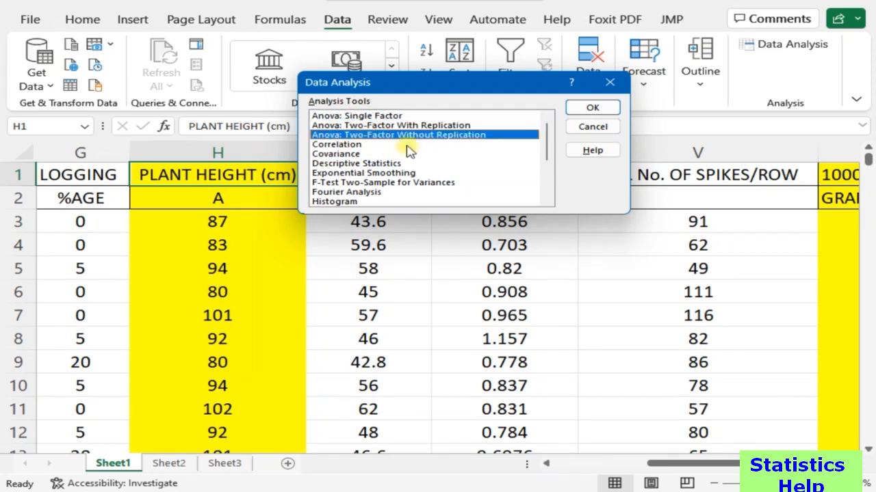
click(406, 145)
click(409, 154)
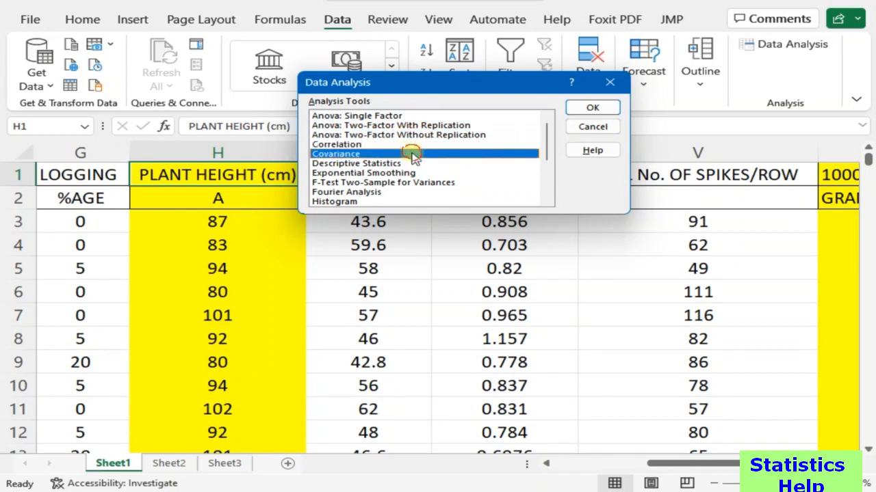
click(414, 165)
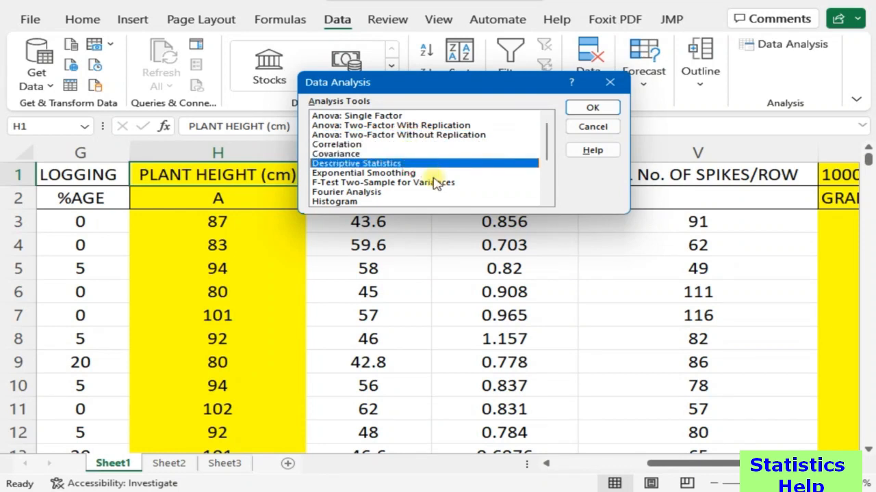
click(432, 173)
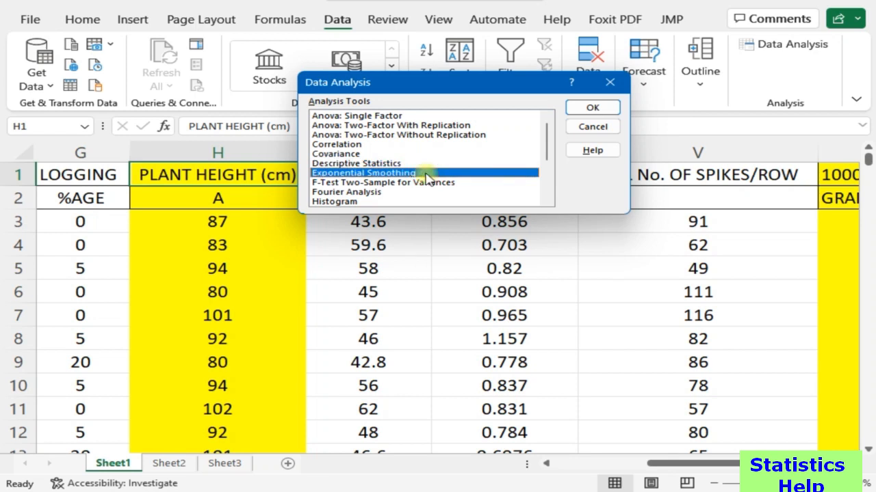
scroll(427, 174, down, 1)
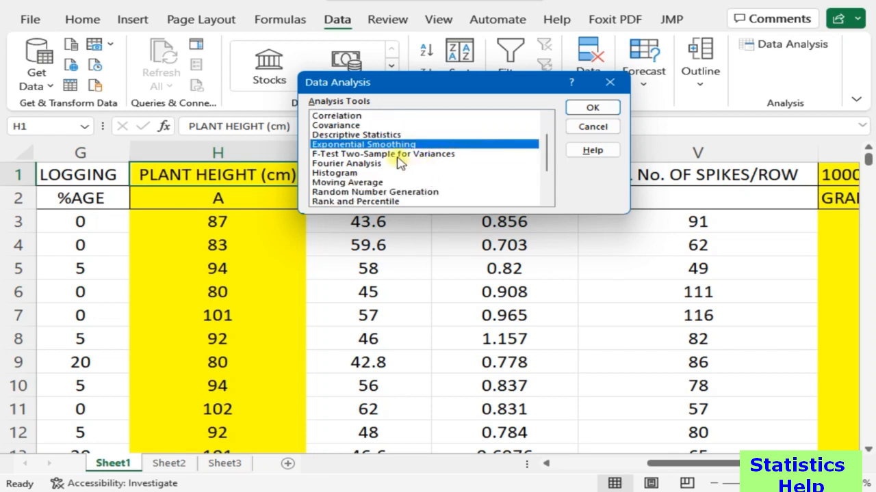
click(402, 156)
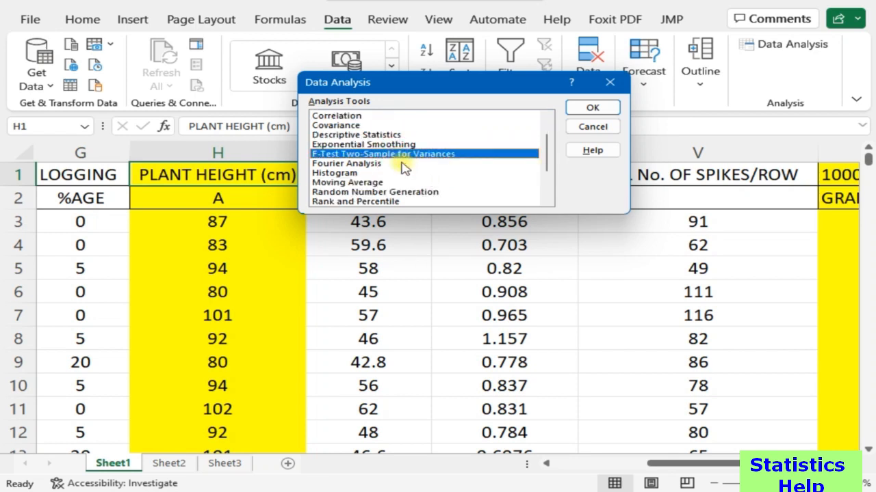
click(409, 164)
scroll(405, 168, down, 1)
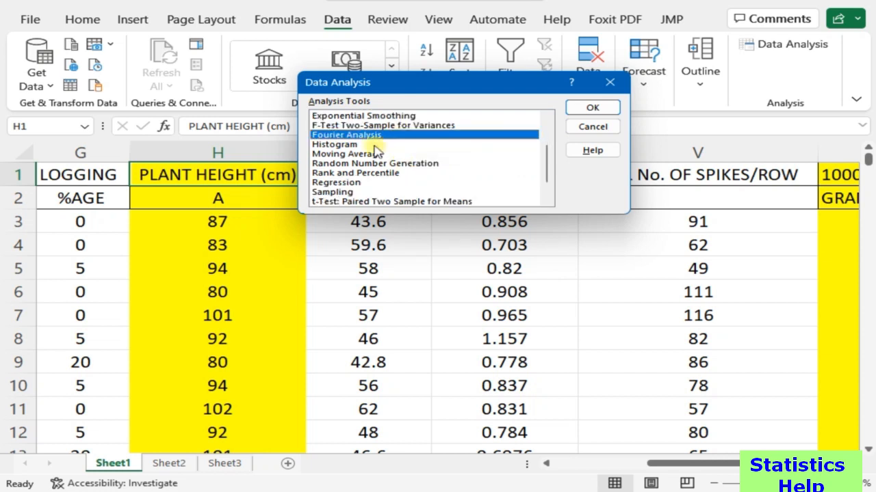
scroll(387, 163, down, 1)
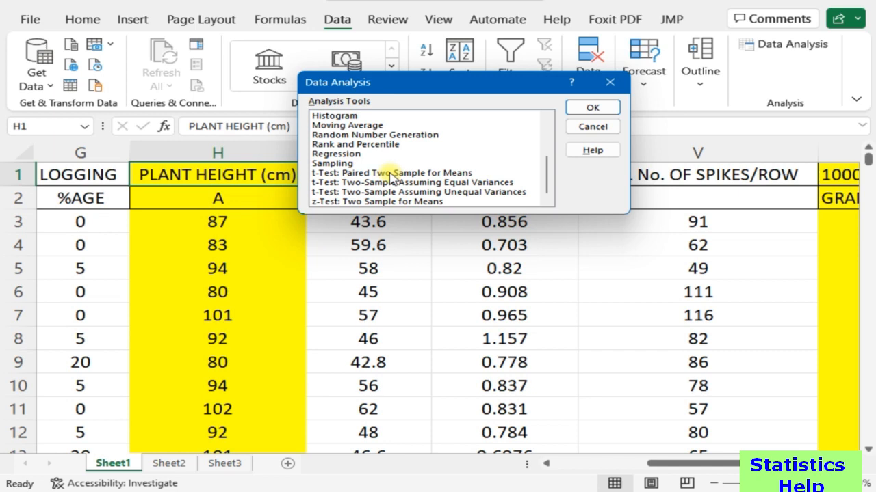
scroll(392, 176, up, 3)
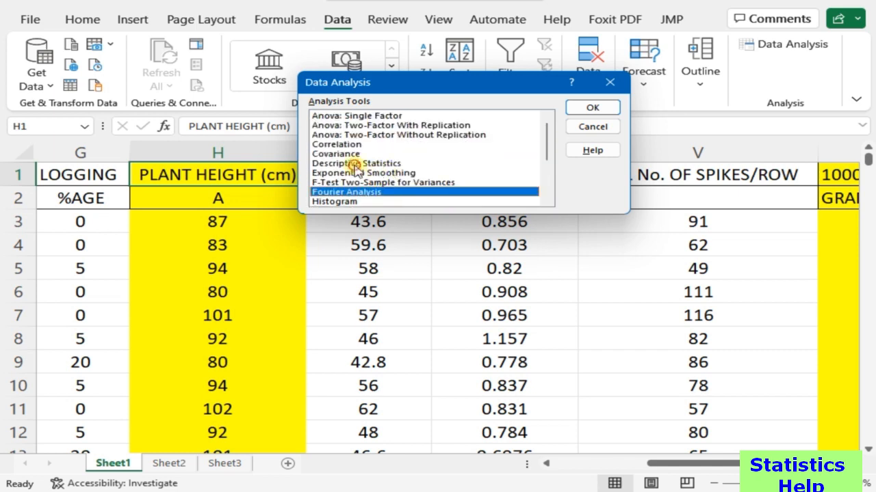
Step: Start a Descriptive Statistics analysis and set its input range to $H$3:$T$294
click(355, 165)
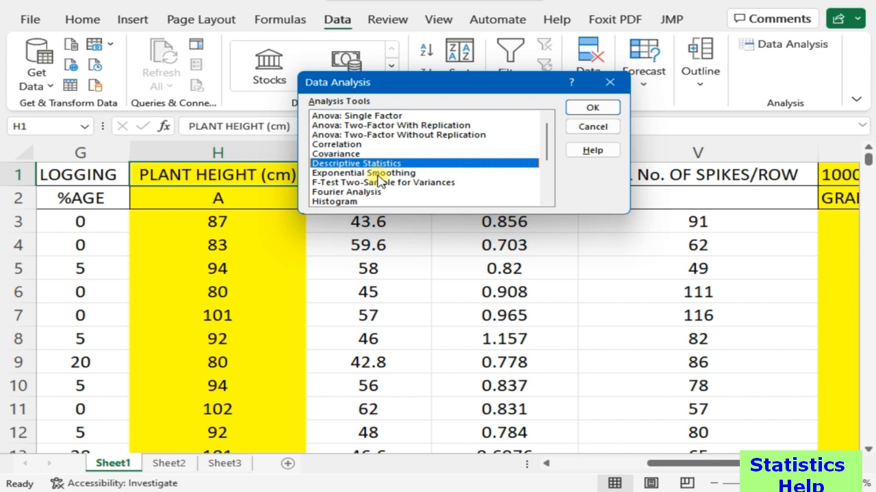
click(592, 109)
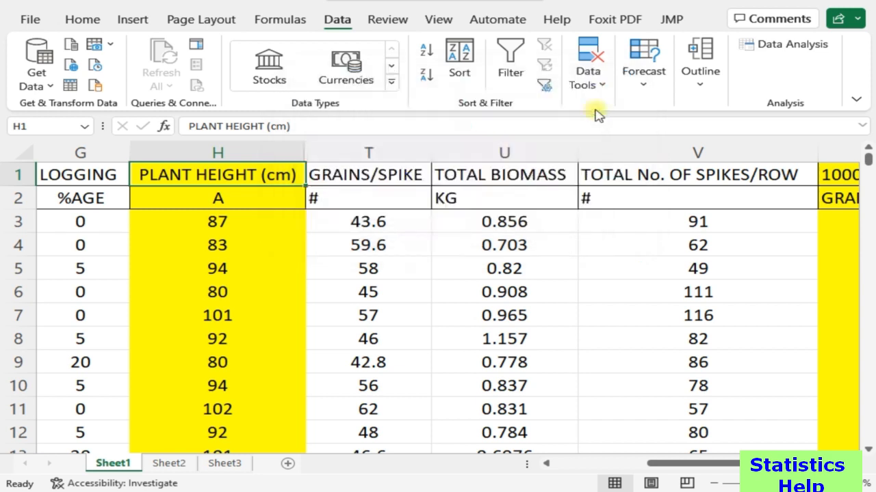
drag(422, 33, 244, 123)
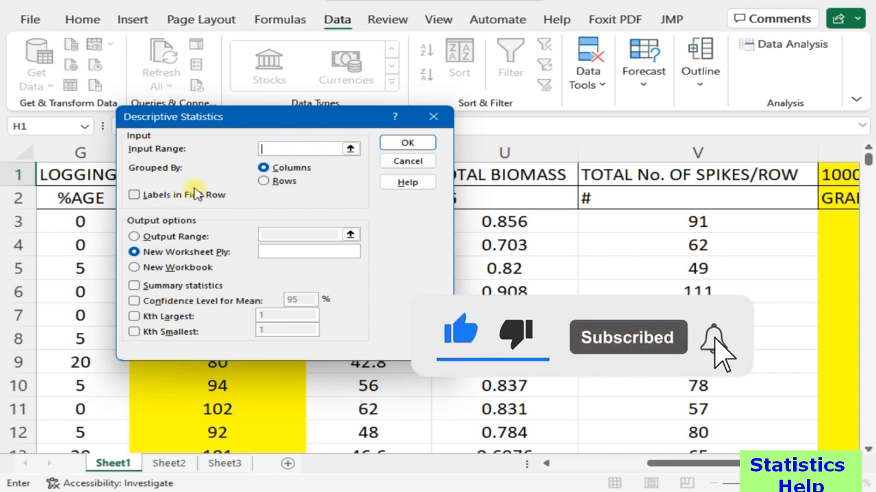
click(260, 148)
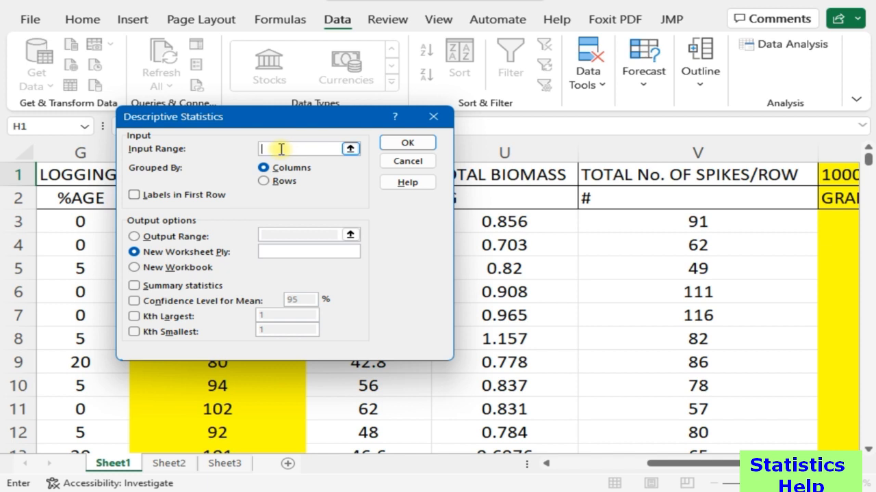
drag(269, 127, 624, 118)
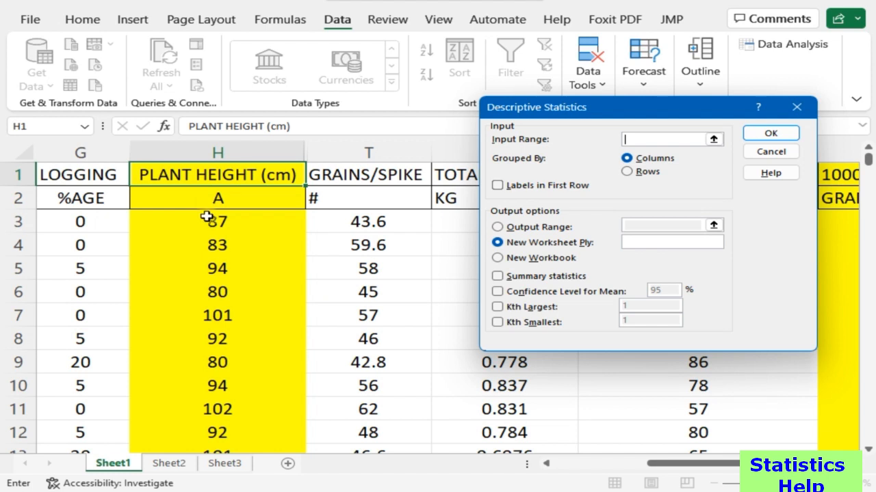
drag(207, 217, 333, 384)
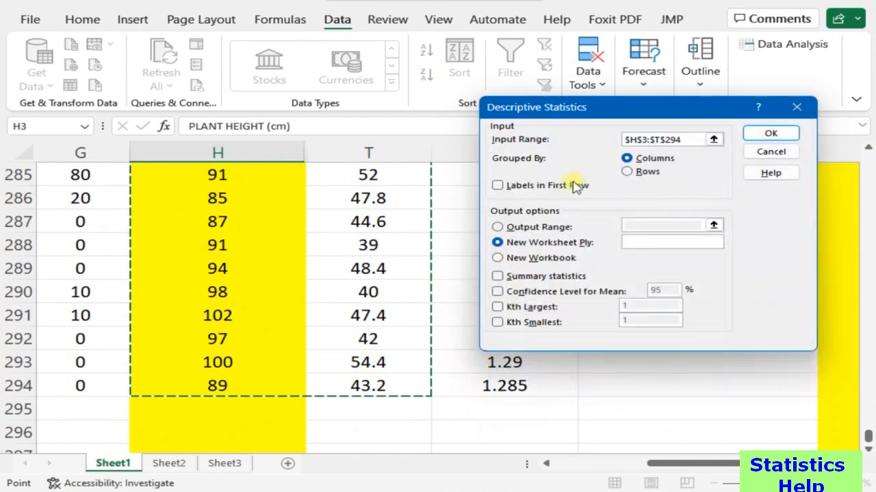
drag(641, 110, 333, 95)
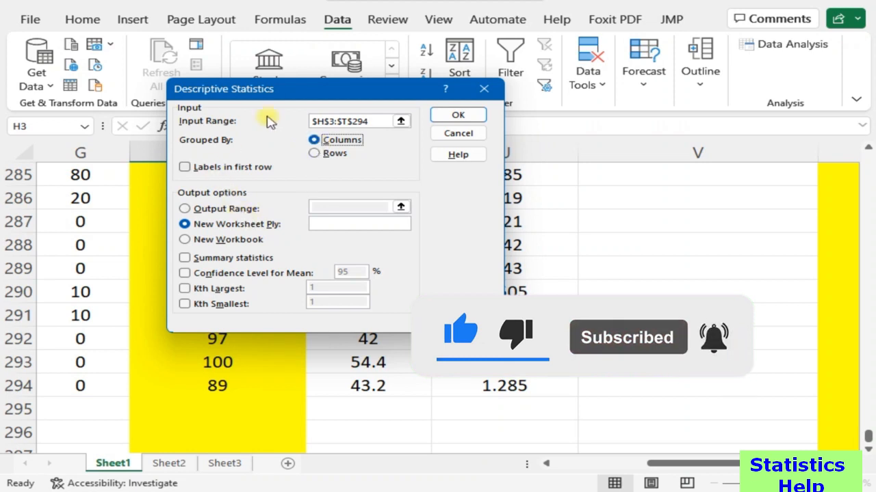
drag(295, 89, 541, 140)
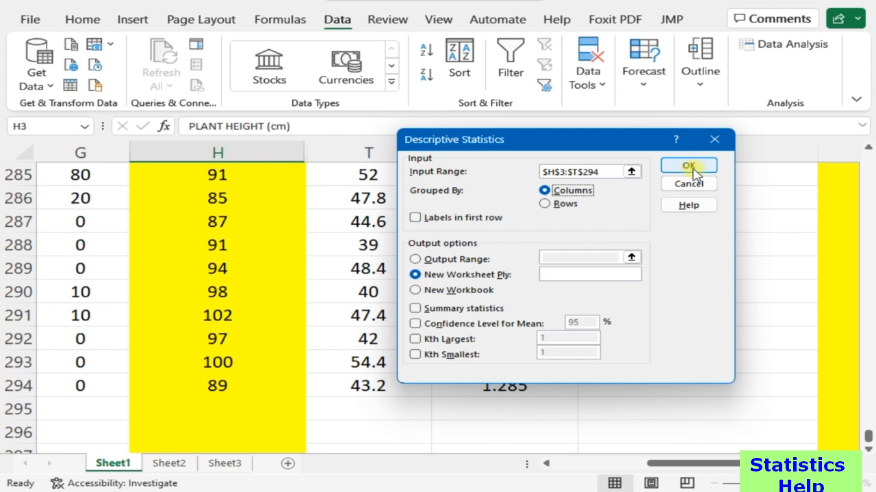
Step: Try to run the descriptive statistics on the chosen range without any statistical option enabled
click(600, 171)
drag(600, 171, 531, 171)
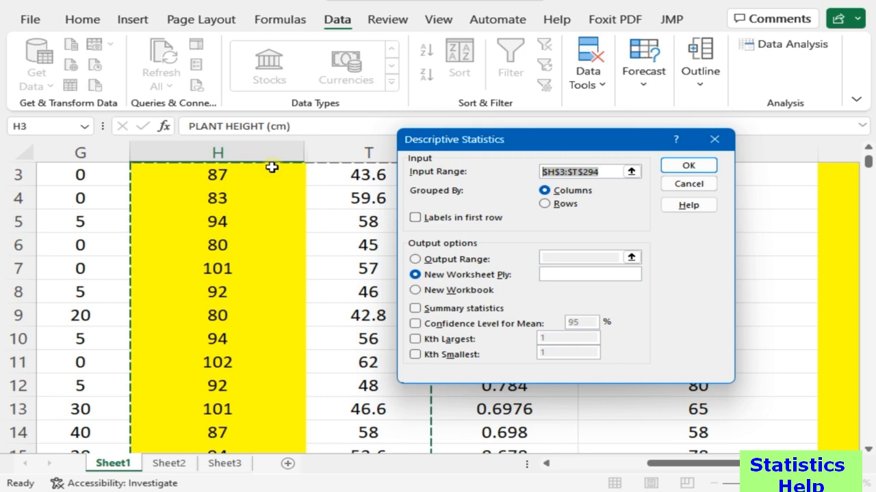
click(684, 166)
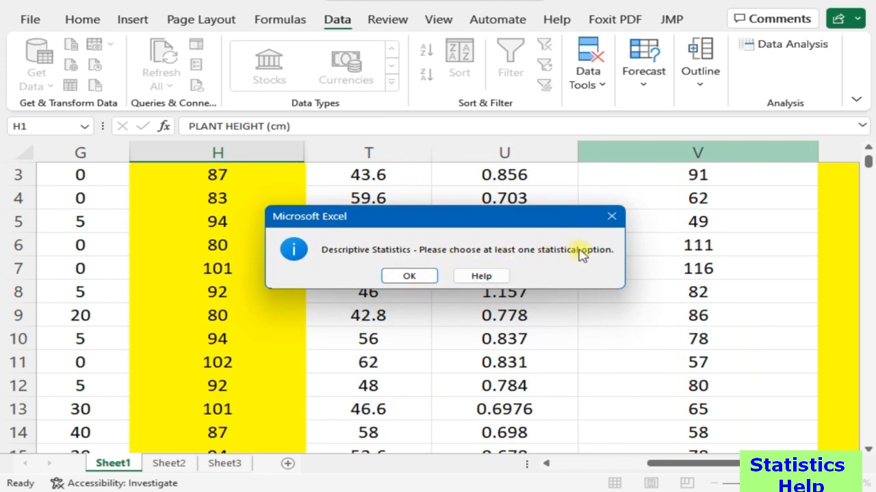
click(430, 280)
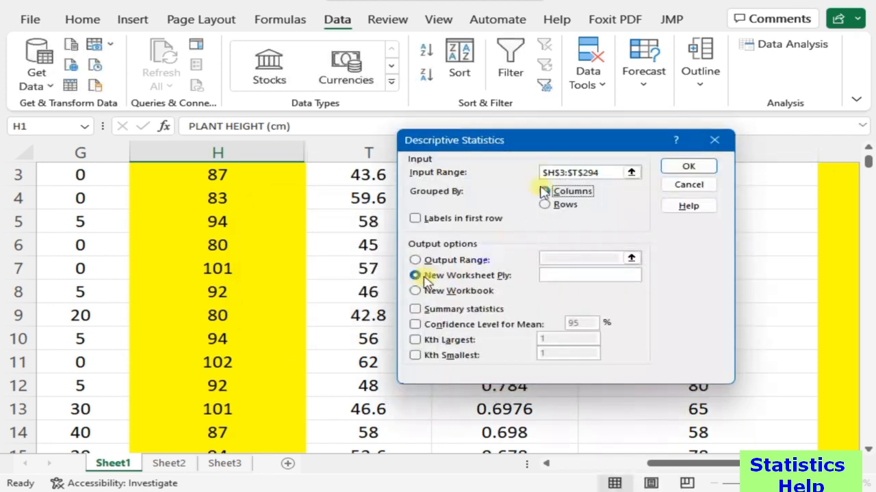
Step: Enable Summary statistics, leave Kth Largest off, try to run the analysis to a new worksheet, and cancel it
drag(554, 145, 423, 108)
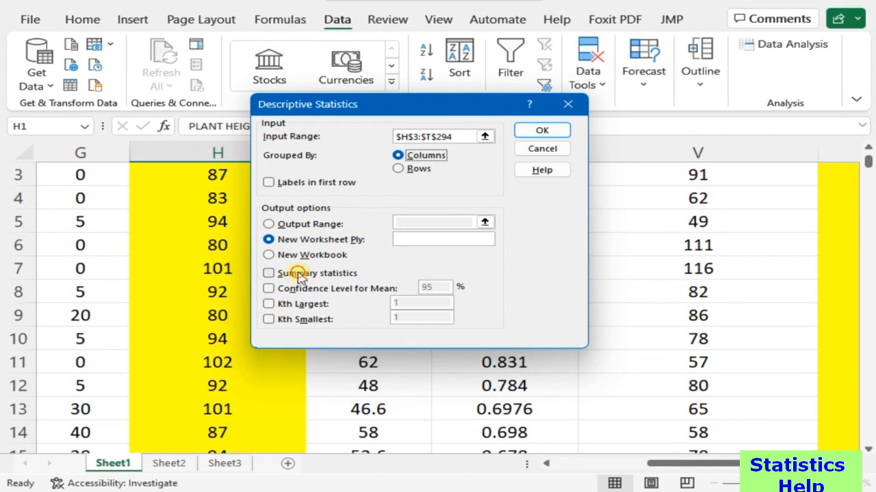
click(299, 274)
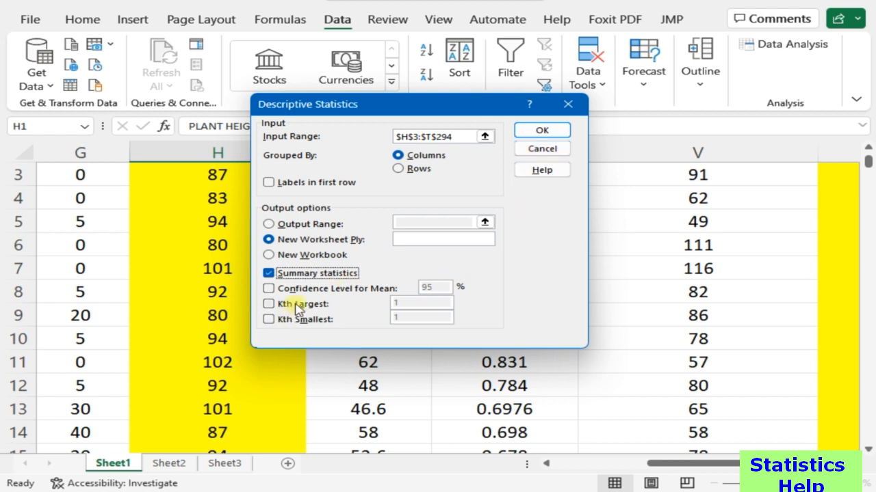
key(Escape)
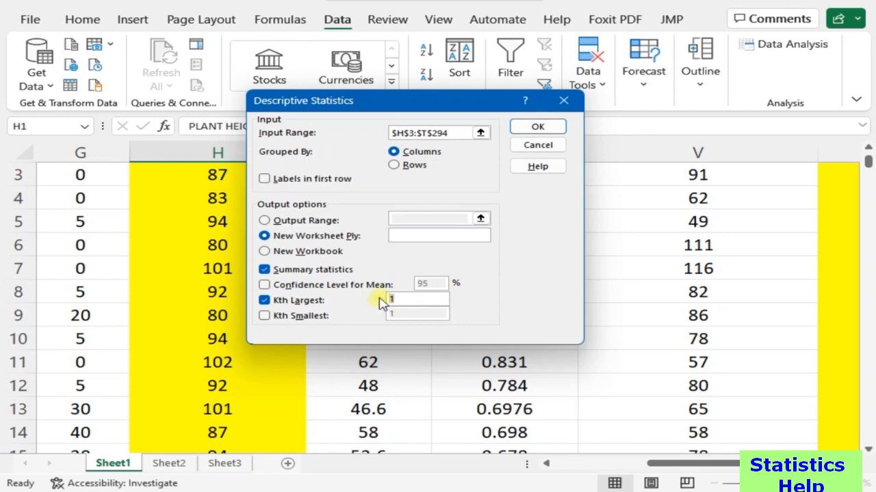
click(301, 300)
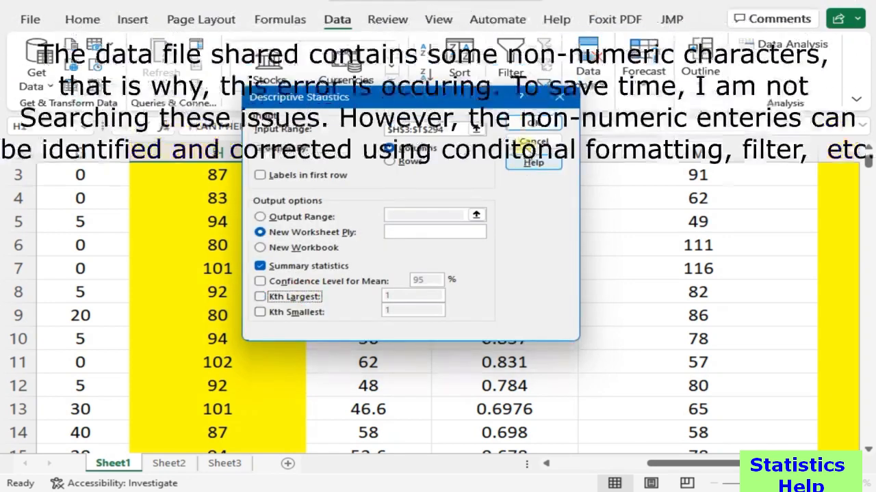
click(531, 124)
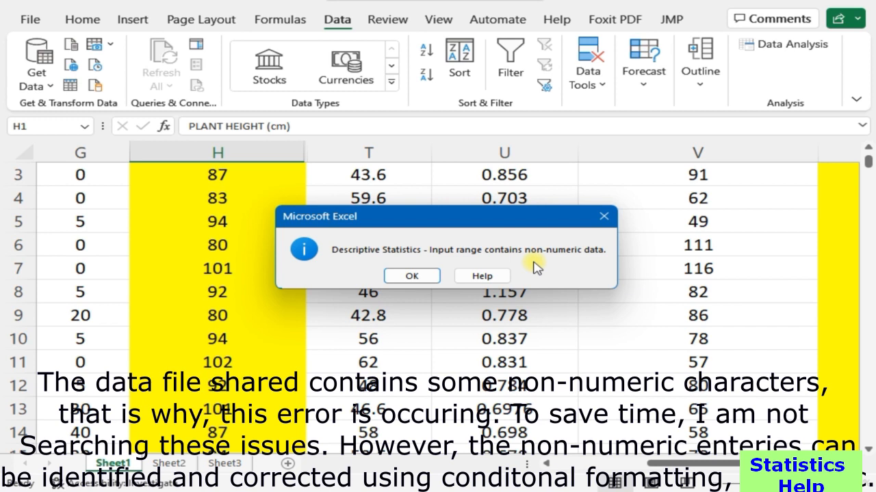
click(412, 275)
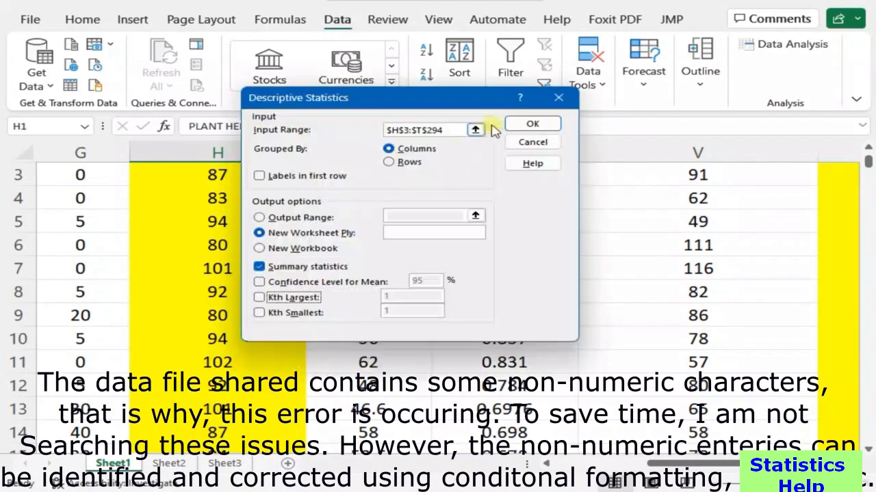
click(531, 142)
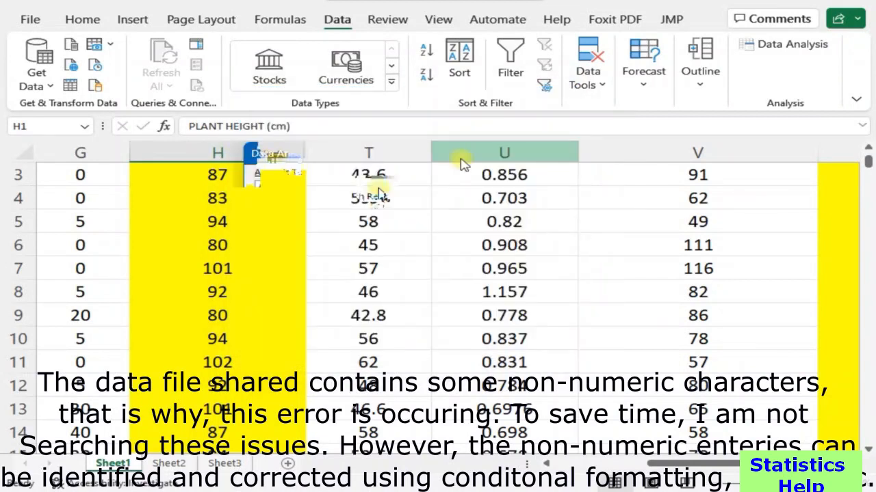
Step: Unhide the columns between H and T on Sheet1
click(536, 198)
drag(218, 152, 394, 164)
right_click(394, 164)
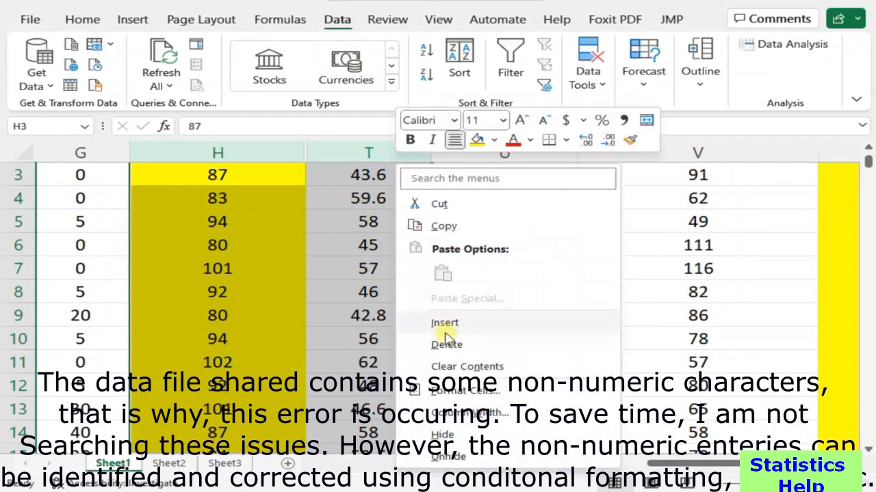
click(456, 436)
scroll(455, 437, up, 1)
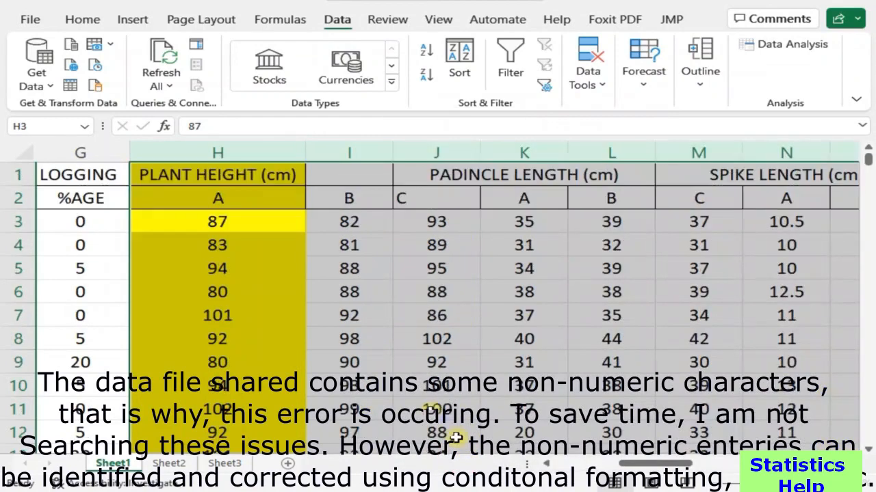
Step: Examine the row 1 headings from PLANT HEIGHT (cm) across to TOTAL BIOMASS
click(279, 177)
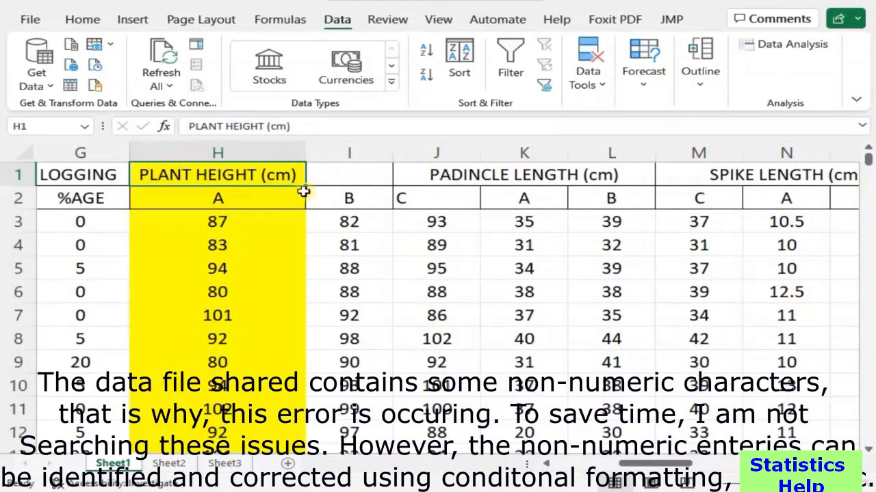
key(Right)
key(Right)
key(Right)
key(Right)
key(Right)
key(Right)
key(Right)
key(Right)
key(Right)
key(Right)
key(Right)
key(Right)
key(Right)
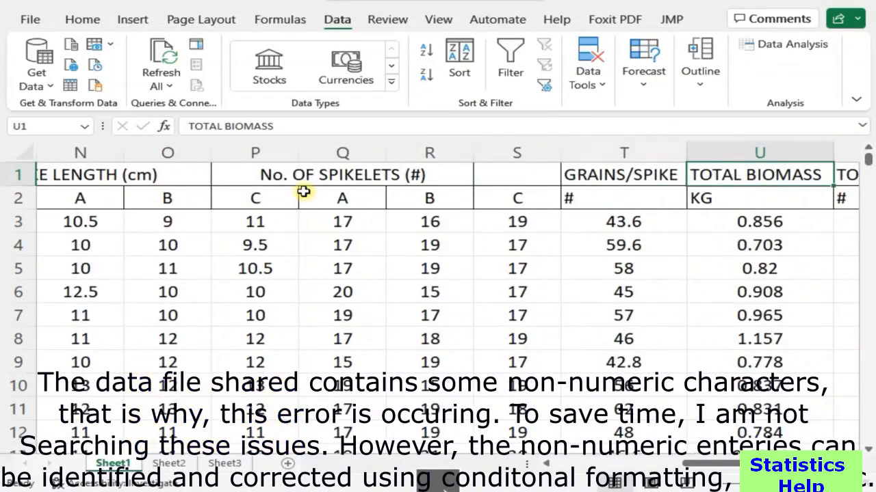
Step: Examine the row 2 sub-headings from the GRAINS/SPIKE column back to the plant height column
key(Left)
key(Down)
key(Left)
key(Left)
key(Left)
key(Left)
key(Left)
key(Left)
key(Left)
key(Left)
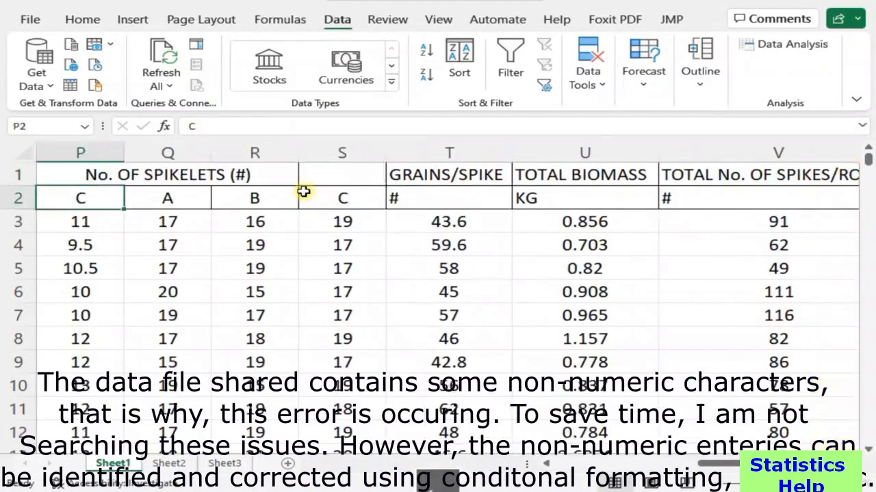
key(Left)
key(Left)
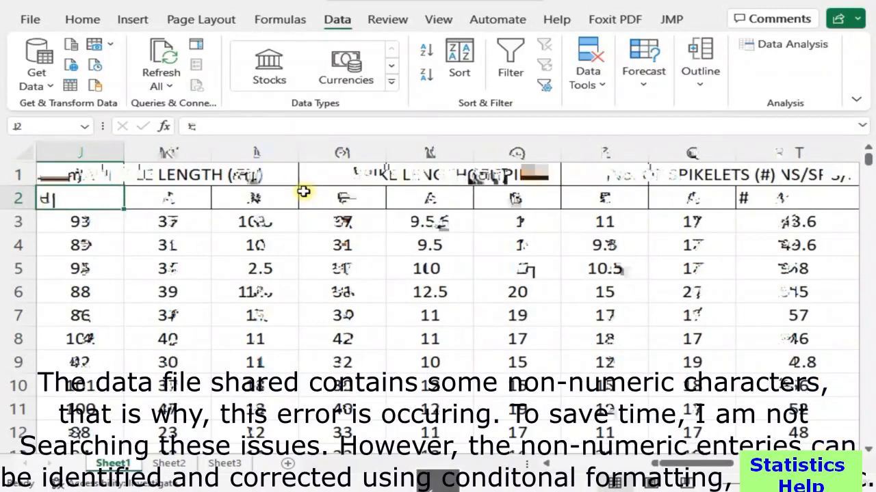
key(Left)
key(Left)
Step: Check the plant height values down column H to row 49 for non-numeric entries
key(Down)
key(Down)
key(Down)
key(Down)
key(Down)
key(Down)
key(Down)
key(Down)
key(Down)
key(Down)
key(Down)
key(Down)
key(Down)
key(Down)
key(Down)
key(Down)
key(Down)
key(Down)
key(Down)
key(Down)
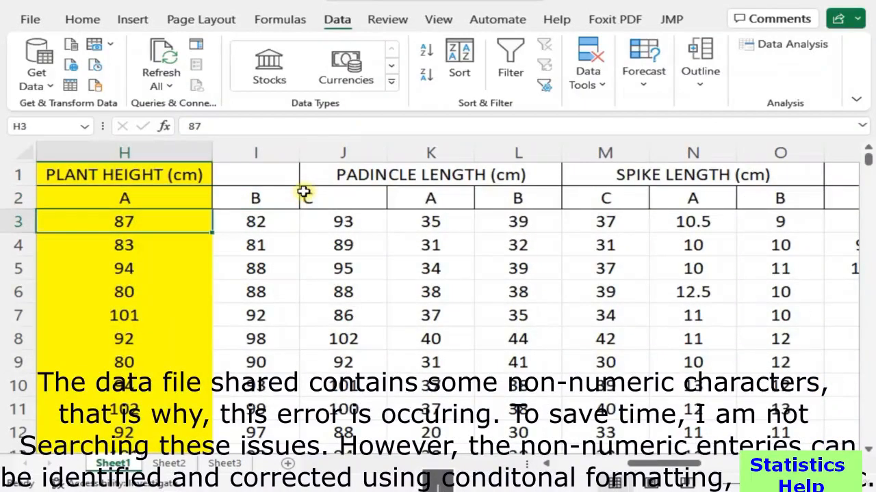
key(Down)
key(Down)
key(Down)
key(Down)
key(Down)
key(Down)
key(Down)
key(Down)
key(Down)
key(Down)
key(Down)
key(Down)
key(Down)
key(Down)
key(Down)
key(Down)
key(Down)
key(Down)
key(Down)
key(Down)
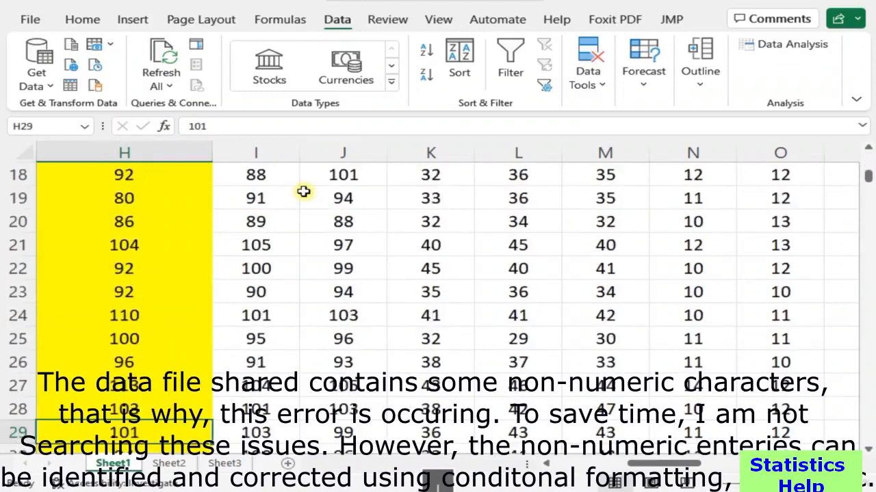
Step: Check the row 49 entries and their surrounding rows across the trait columns for non-numeric characters
key(Right)
key(Right)
key(Right)
key(Right)
key(Right)
key(Right)
key(Right)
key(Right)
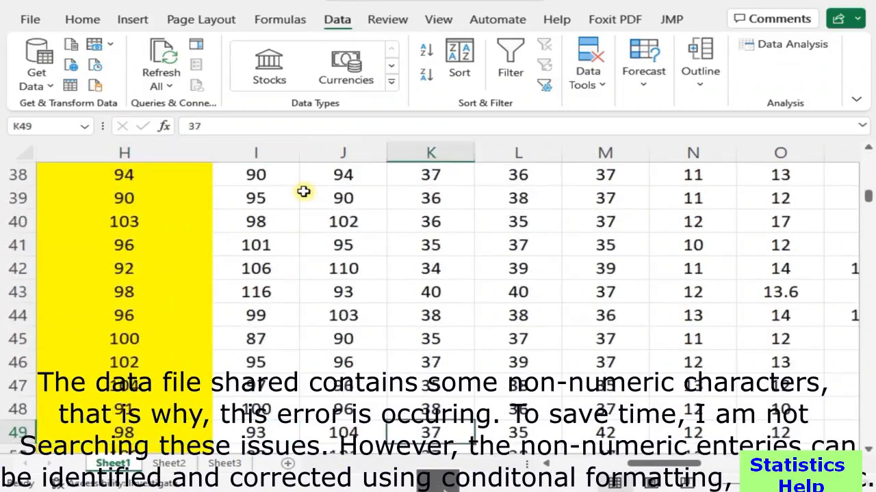
key(Left)
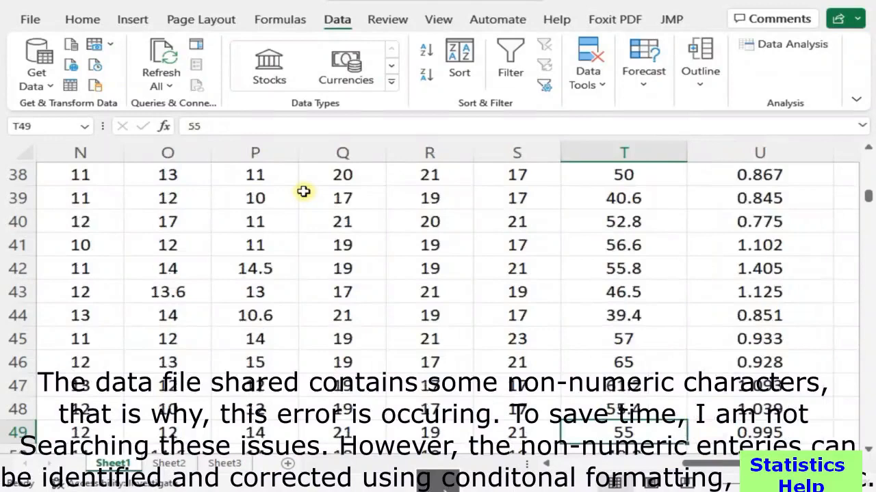
key(Right)
key(Right)
key(Right)
key(Right)
key(Left)
key(Left)
key(Left)
key(Left)
key(Left)
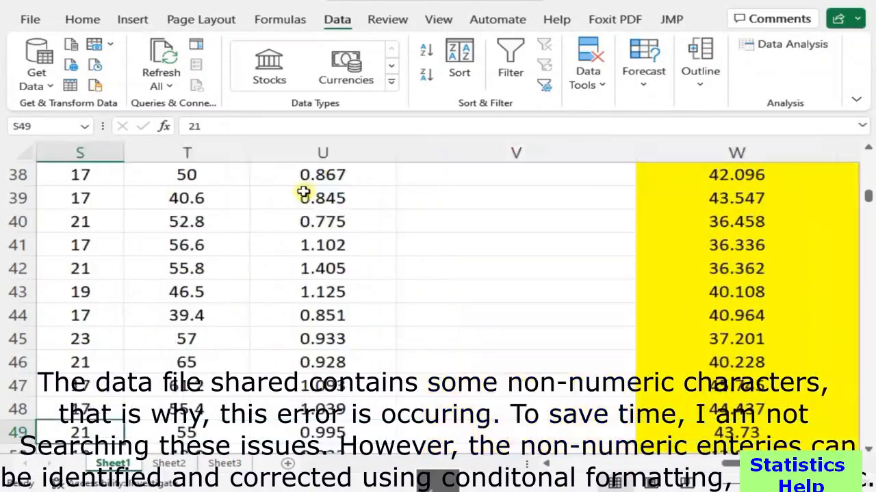
Step: Check the remaining rows down to the end of the data, and columns K to S back up to about row 155
scroll(217, 226, down, 20)
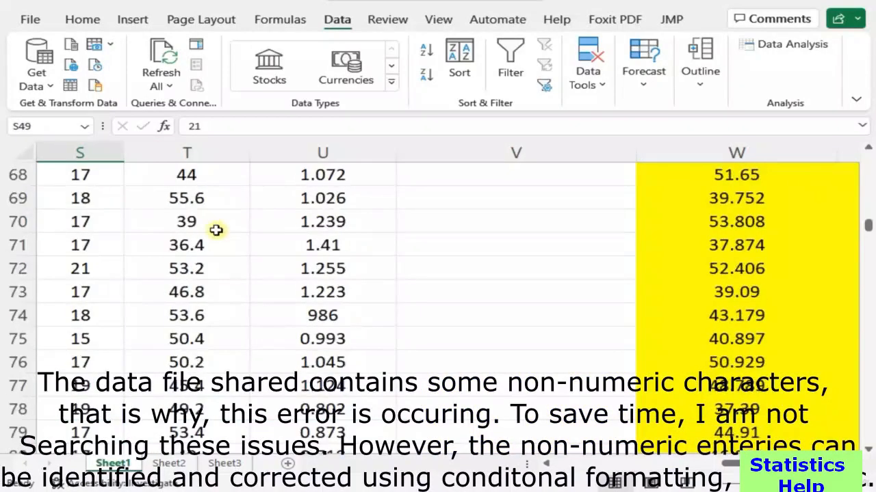
scroll(216, 230, down, 20)
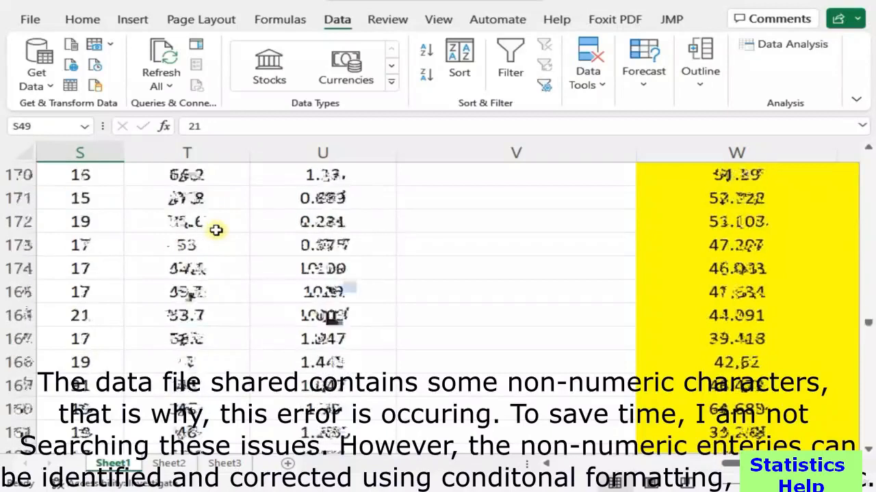
scroll(216, 233, down, 20)
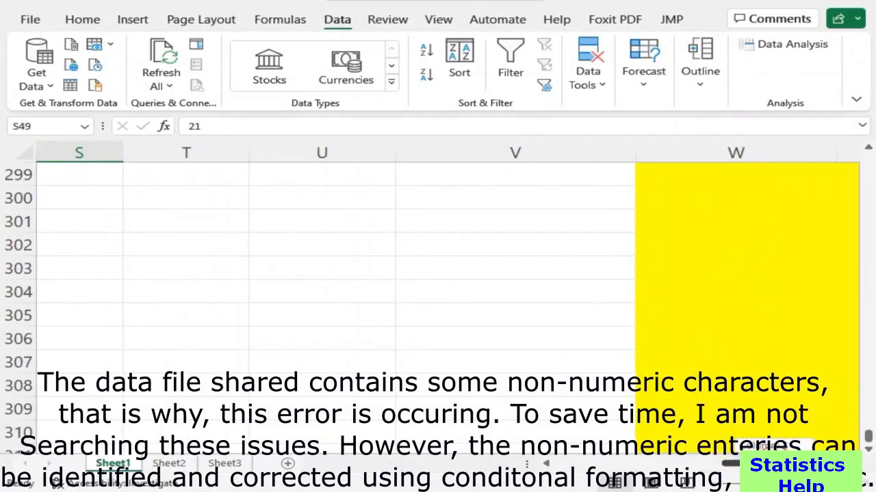
drag(746, 465, 682, 465)
scroll(626, 338, up, 12)
click(463, 312)
scroll(443, 317, up, 6)
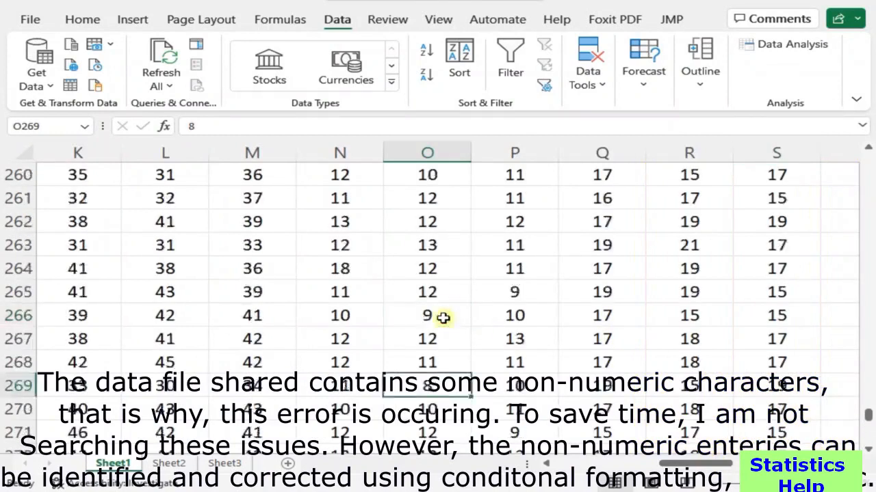
click(82, 21)
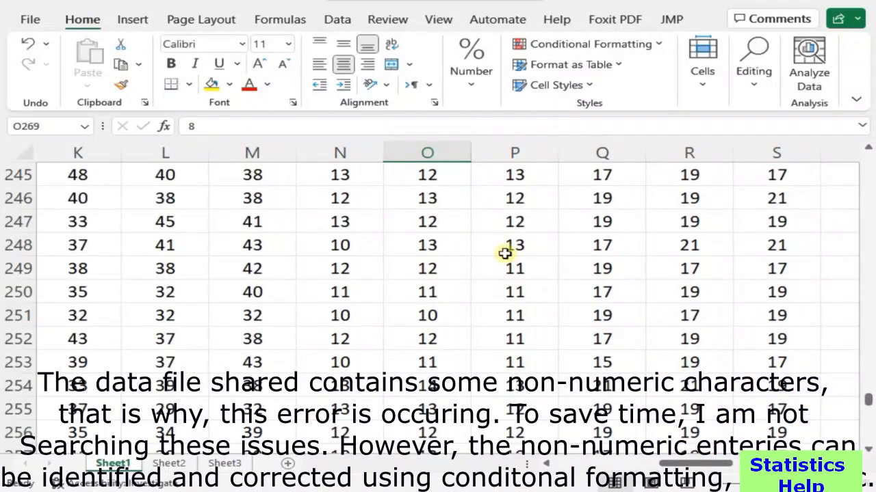
scroll(504, 250, up, 5)
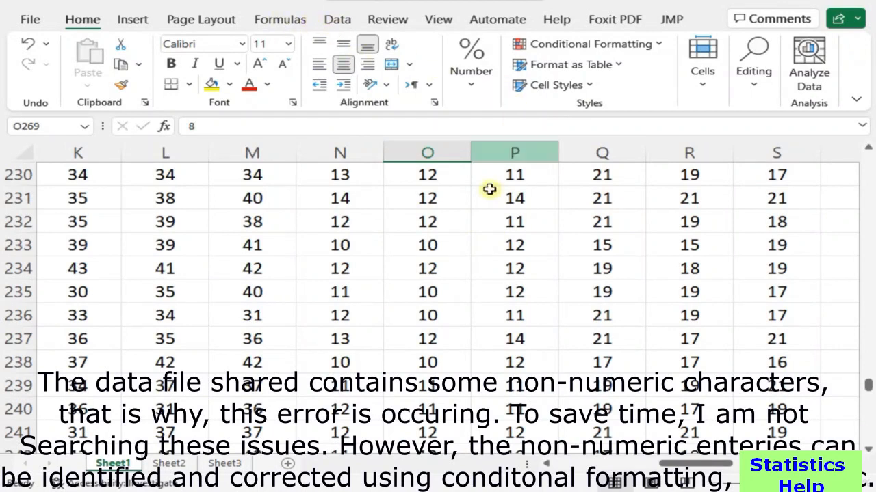
scroll(415, 280, up, 13)
scroll(319, 305, up, 12)
click(317, 291)
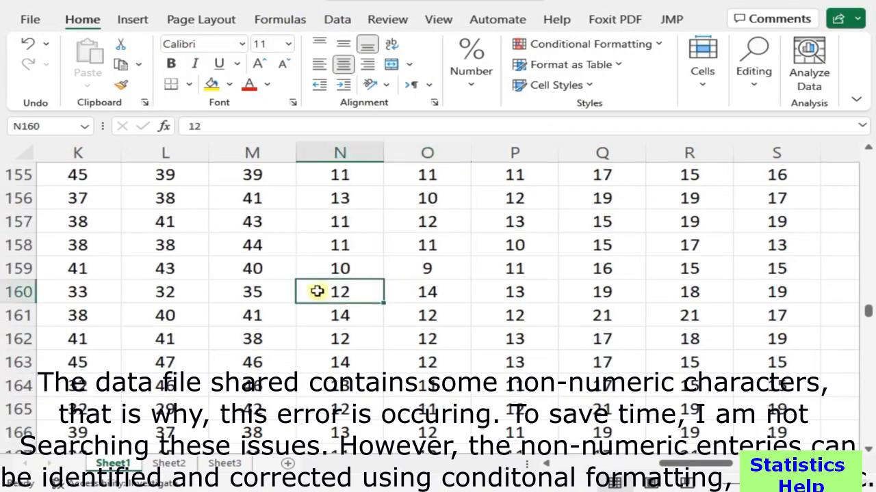
right_click(317, 292)
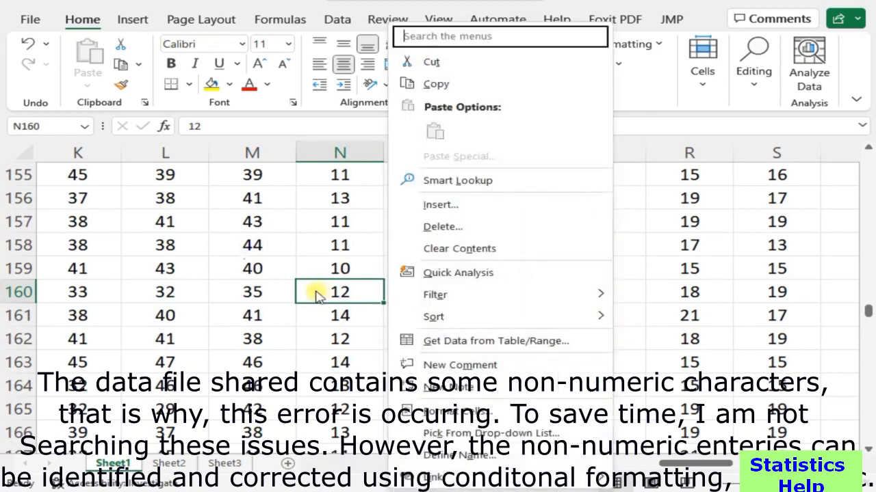
key(Escape)
Step: Go back to cell A1 and examine the row 2 sub-headings across the trait columns
click(235, 247)
key(ctrl+Home)
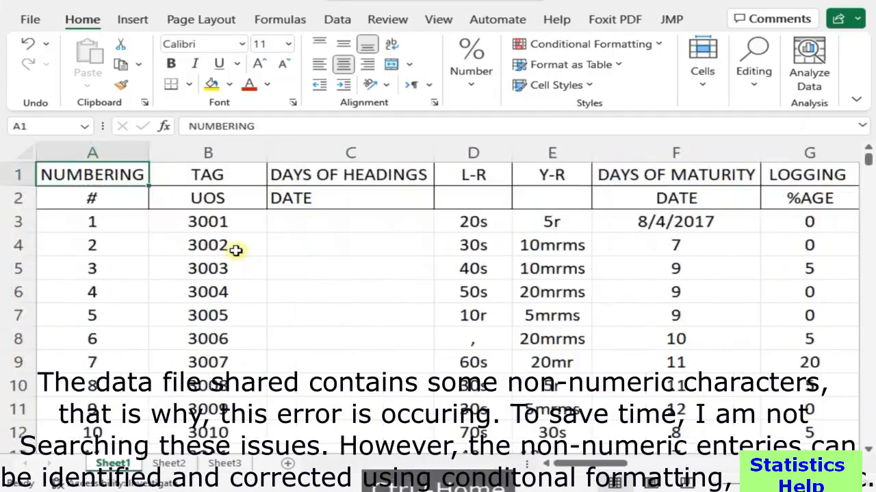
key(Down)
key(Right)
key(Right)
key(Right)
key(Right)
key(Right)
key(Right)
key(Right)
key(Right)
key(Right)
key(Right)
key(Right)
key(Right)
key(Right)
key(Right)
key(Right)
key(Right)
key(Right)
key(Right)
key(Right)
key(Right)
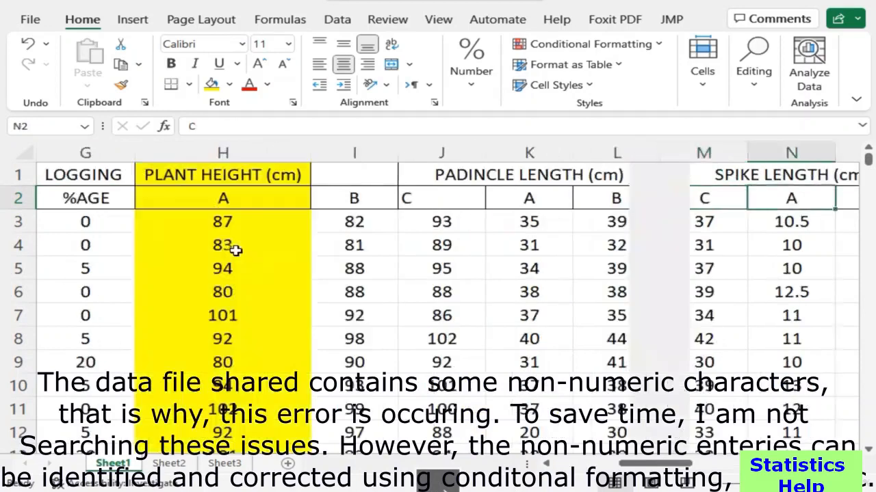
Step: Review the spikelet, spike length and peduncle length sub-headings back to cell H2 under PLANT HEIGHT (cm)
key(Left)
key(Left)
key(Left)
key(Left)
key(Left)
key(Left)
key(Left)
key(Left)
key(Left)
key(Left)
key(Left)
key(Left)
key(Left)
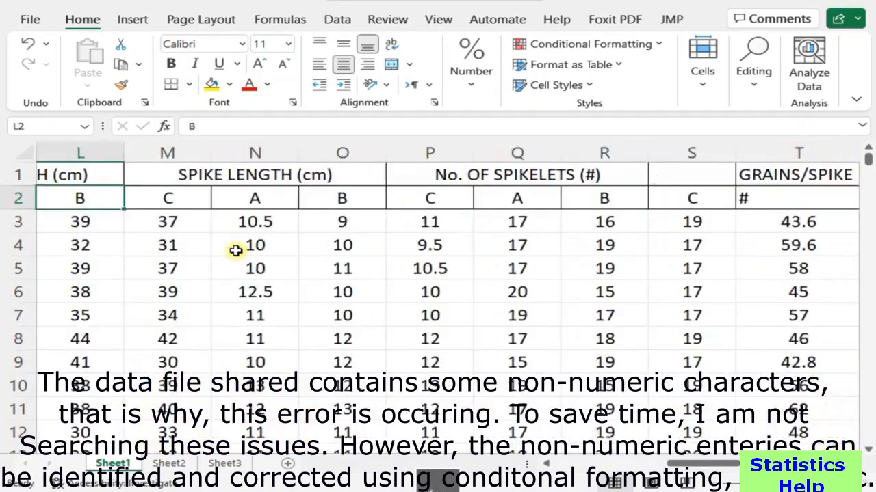
key(Left)
key(Right)
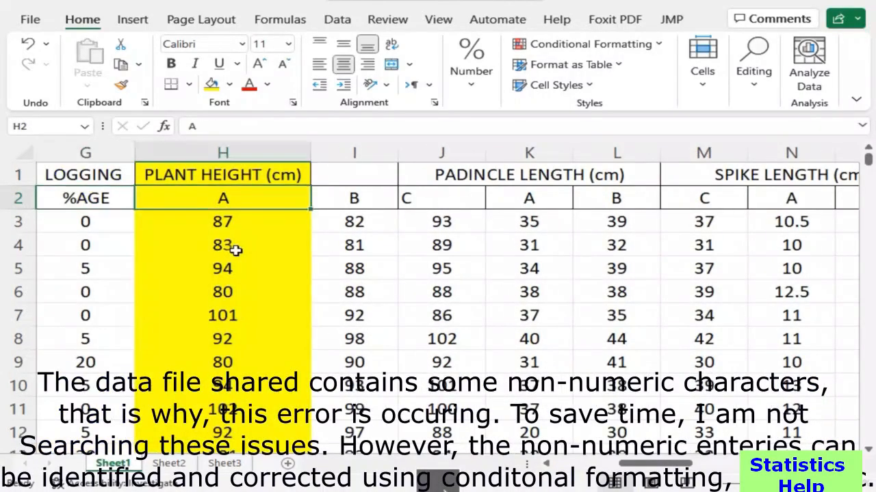
Step: Check the plant height values in column H from row 2 down to row 40 for non-numeric entries
key(Down)
key(Down)
key(Down)
key(Down)
key(Down)
key(Down)
key(Down)
key(Down)
key(Down)
key(Down)
key(Down)
key(Down)
key(Down)
key(Down)
key(Down)
key(Down)
key(Down)
key(Down)
key(Down)
key(Down)
key(Down)
key(Down)
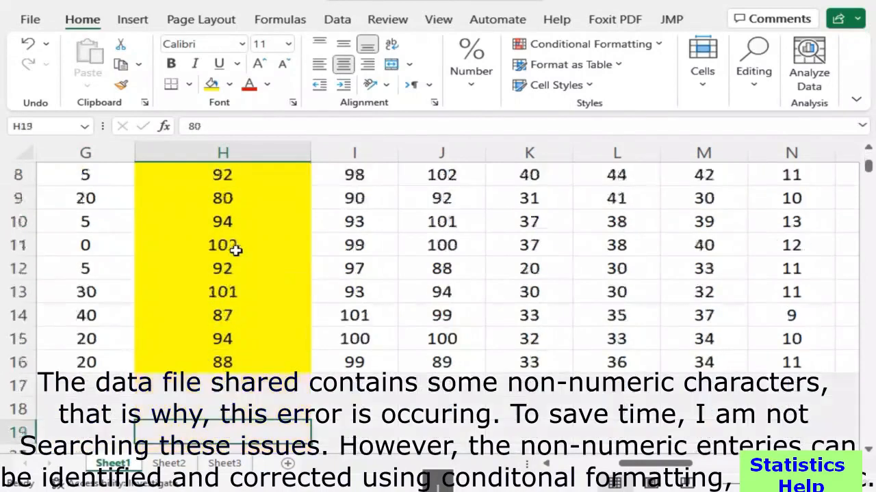
key(Down)
key(Down)
key(Down)
key(Down)
key(Down)
key(Down)
key(Down)
key(Down)
key(Down)
key(Down)
key(Down)
key(Down)
key(Down)
key(Down)
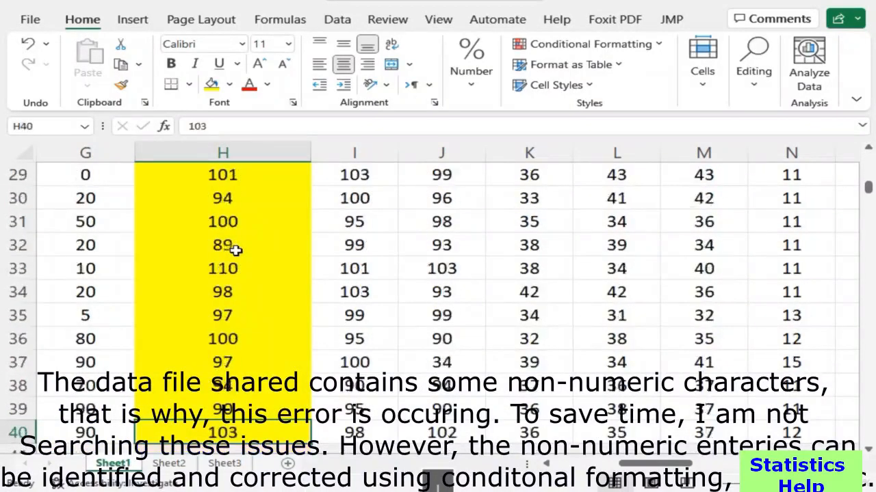
Step: Check the plant height values from row 40 to row 154 for non-numeric entries, and return to the column heading
key(Page_Down)
key(Page_Down)
key(Page_Down)
key(Page_Down)
key(Page_Down)
key(Page_Down)
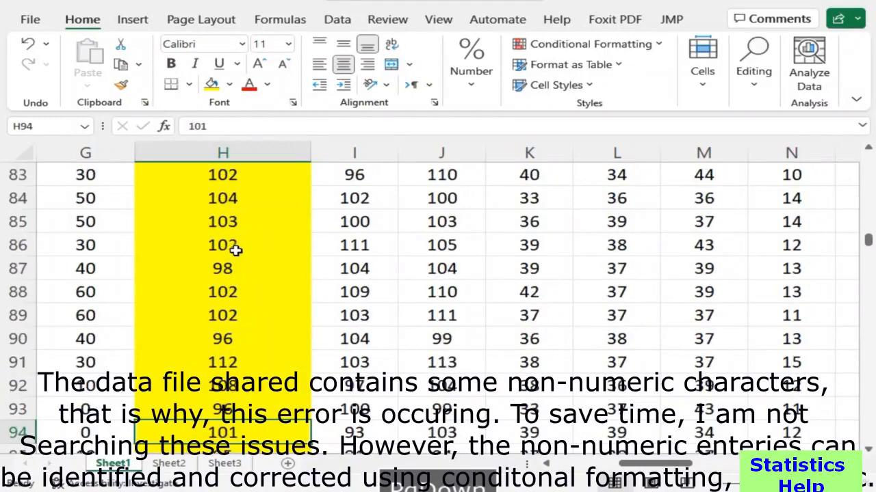
key(Page_Down)
key(Page_Down)
key(Page_Down)
key(Page_Down)
key(Page_Down)
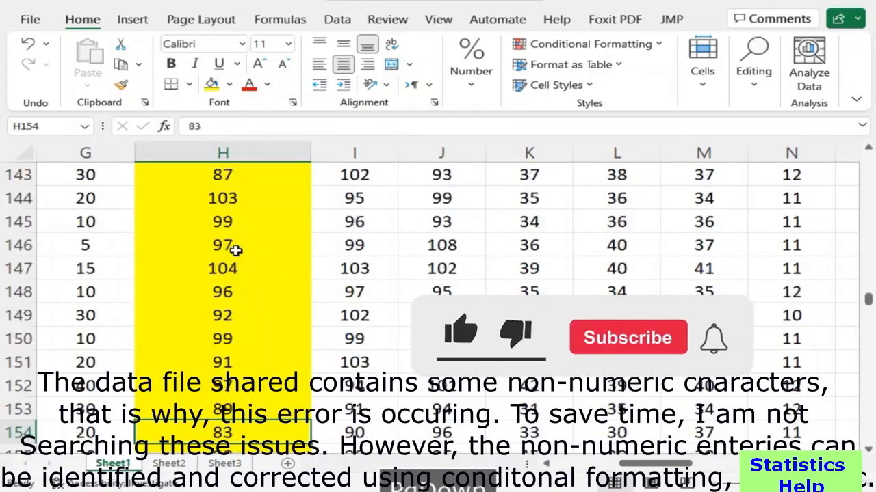
key(ctrl+Up)
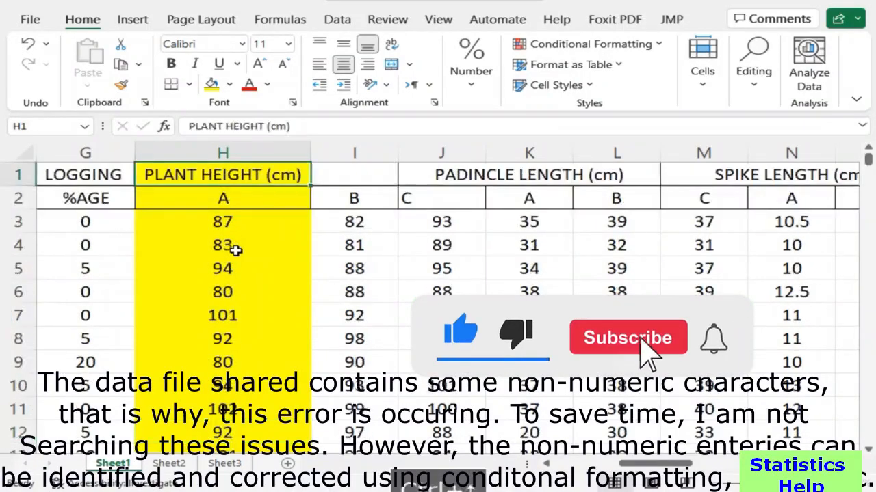
Step: Delete the sub-heading row 2 from the data sheet so the values directly follow the trait headings
key(Down)
key(Down)
key(Down)
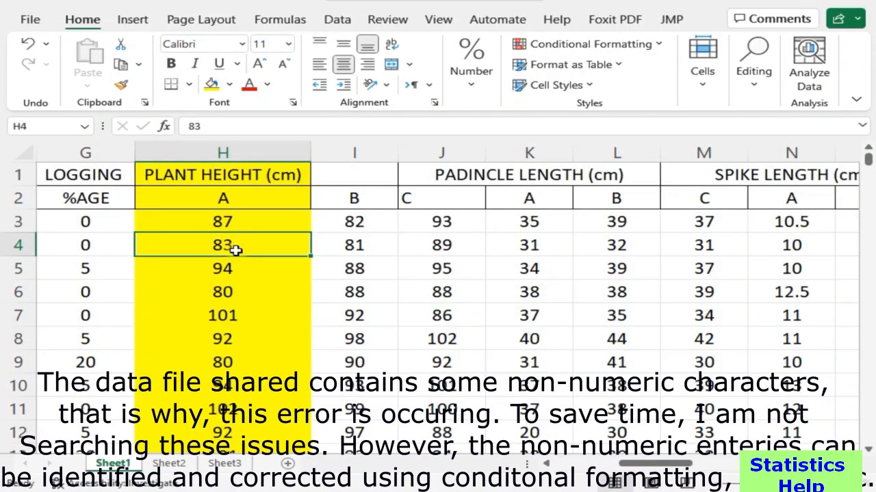
click(258, 178)
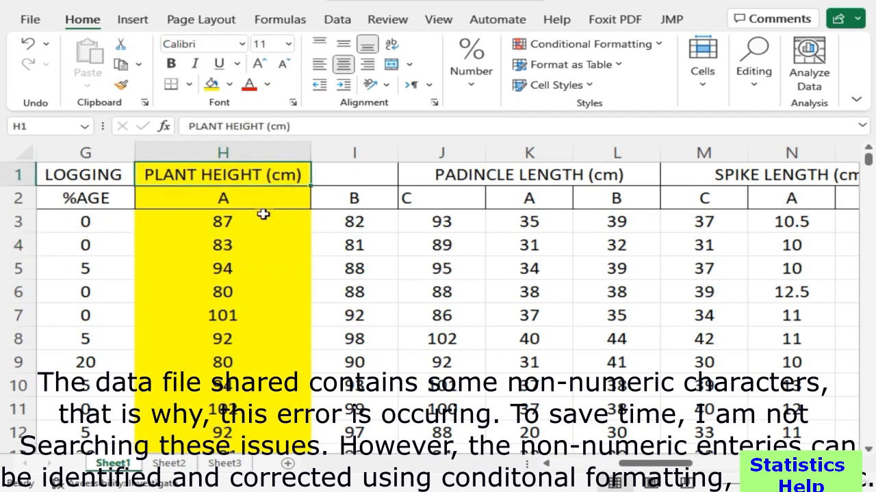
click(167, 221)
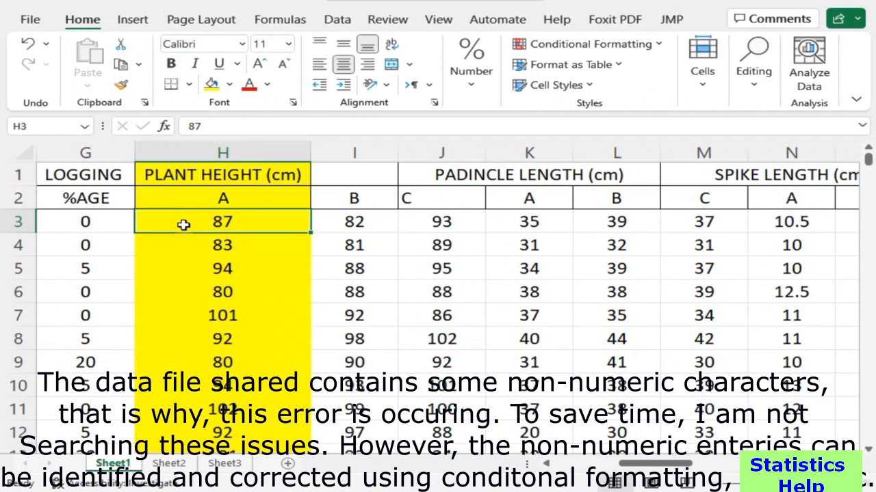
right_click(14, 199)
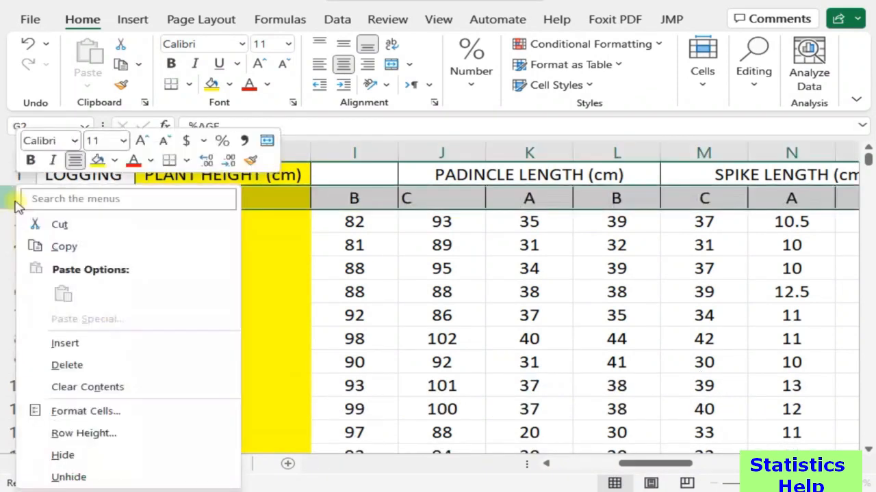
click(108, 365)
Step: Open the Descriptive Statistics tool from the data analysis tools for the plant height data
click(260, 172)
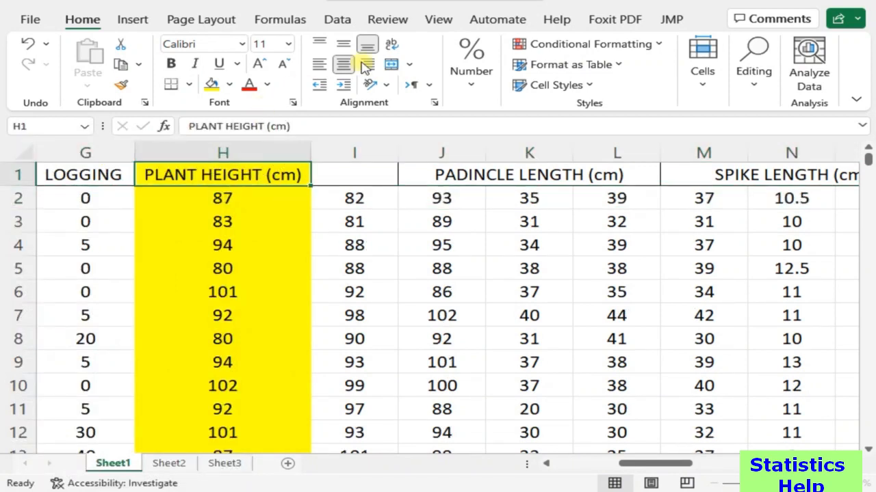
click(337, 19)
click(779, 45)
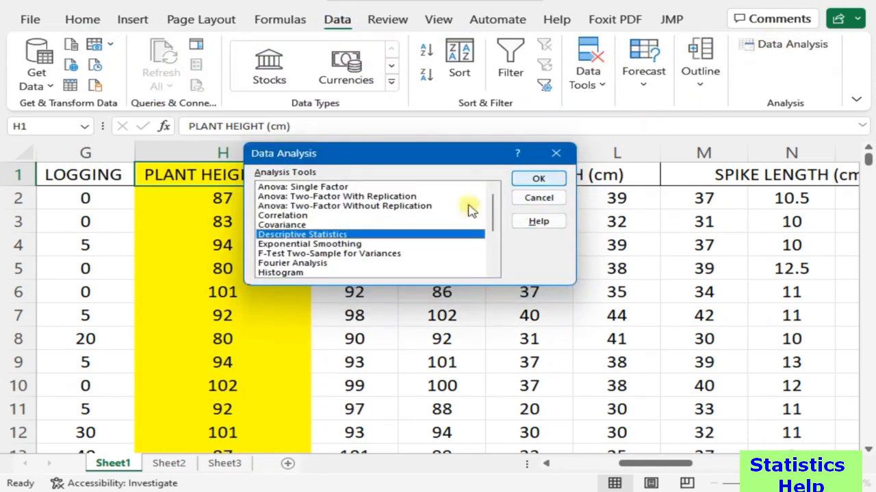
click(539, 180)
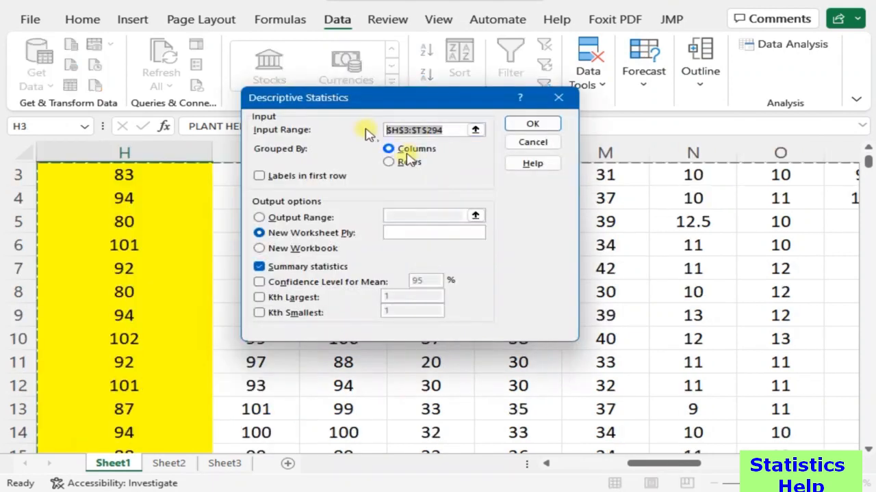
Step: Generate summary statistics in a new worksheet for input range $H$1:$H$293, grouped by columns with labels in the first row
key(Delete)
scroll(144, 228, up, 1)
click(149, 173)
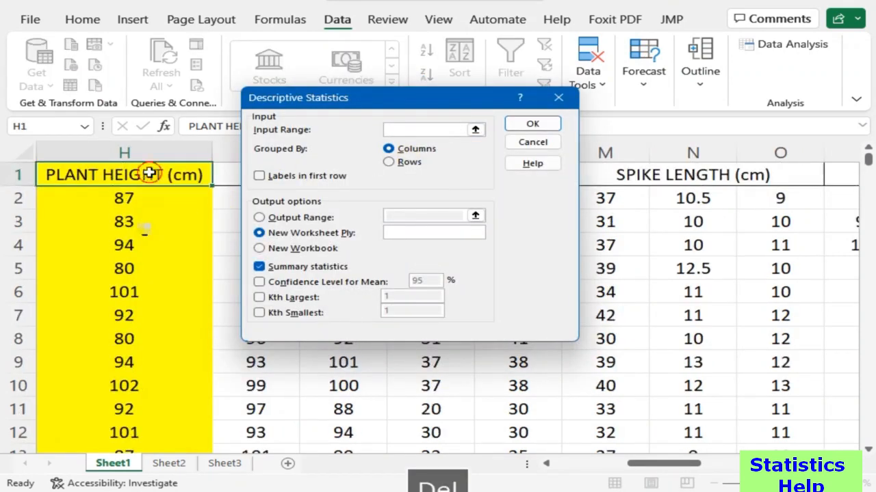
key(ctrl+shift+Down)
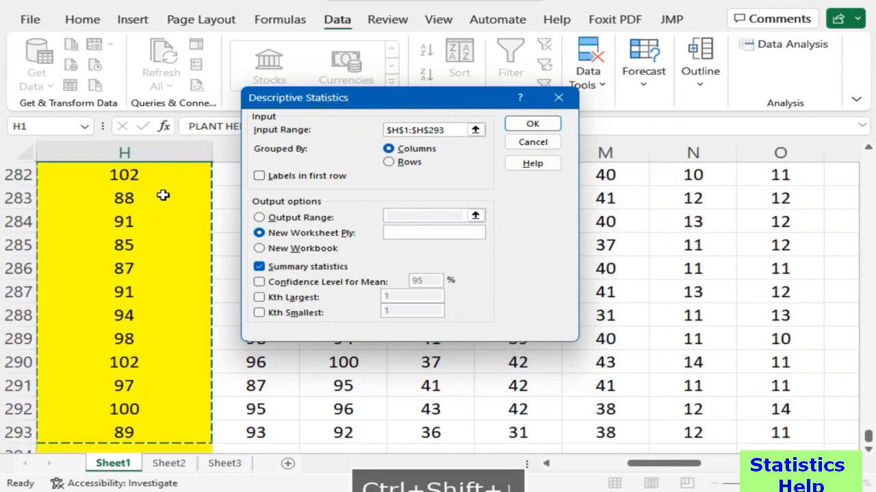
scroll(24, 225, up, 3)
scroll(137, 205, up, 20)
scroll(145, 196, up, 16)
scroll(142, 193, up, 20)
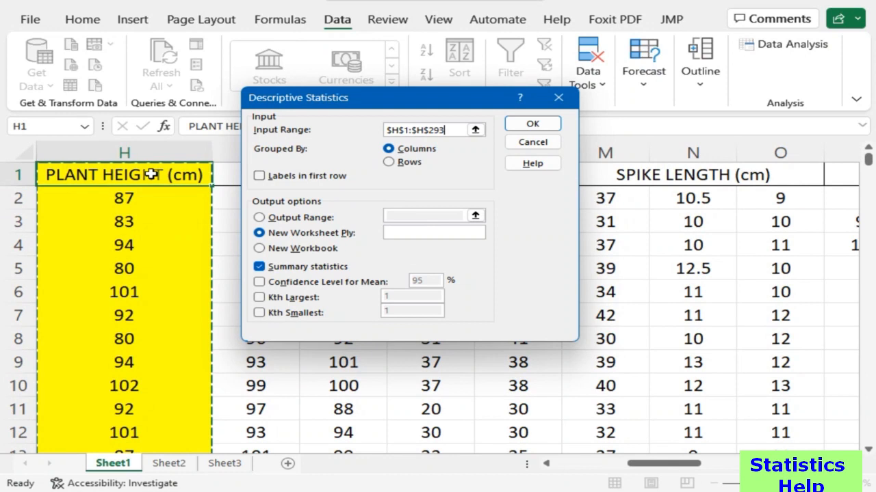
click(290, 179)
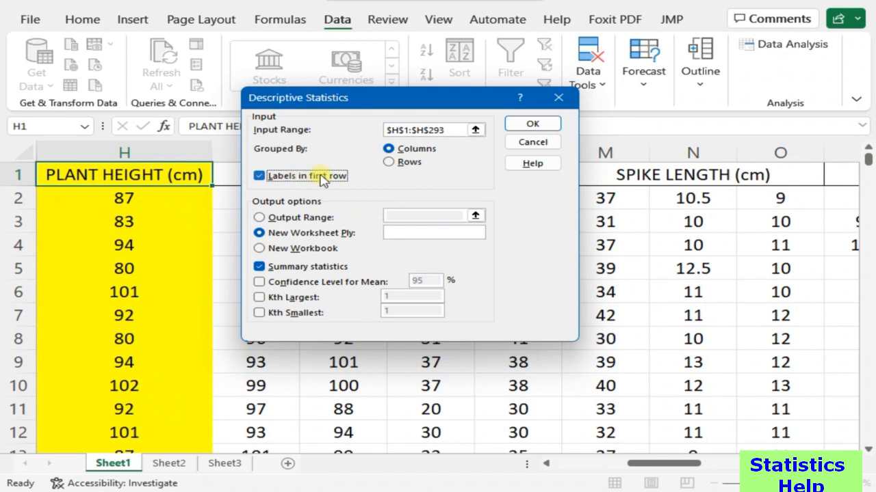
click(541, 123)
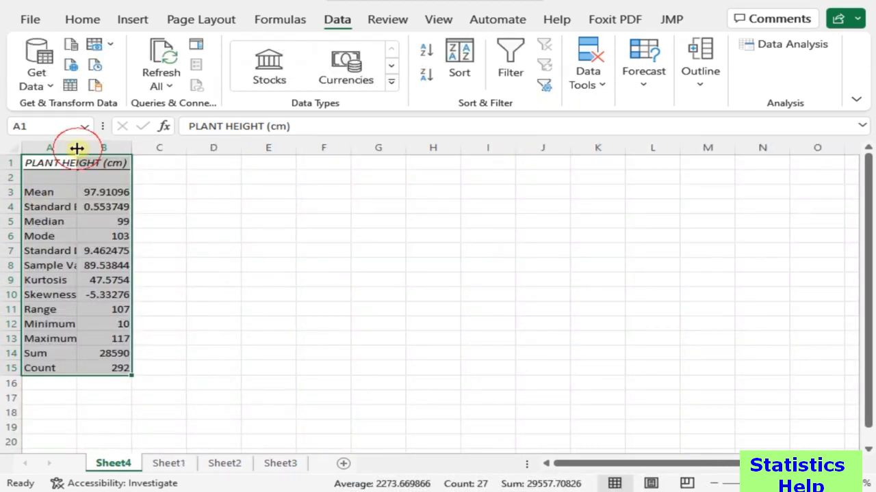
Step: Widen columns A and B of the statistics output to fit their contents
double_click(77, 147)
click(188, 143)
drag(188, 143, 200, 152)
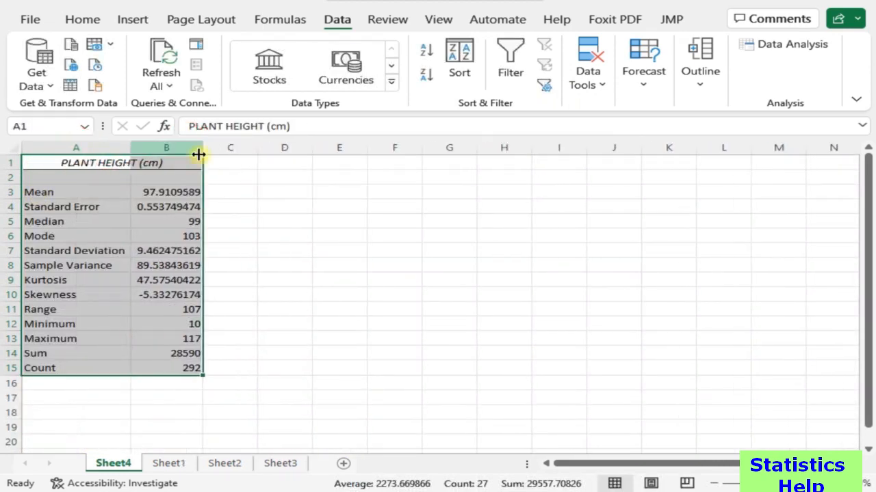
click(395, 280)
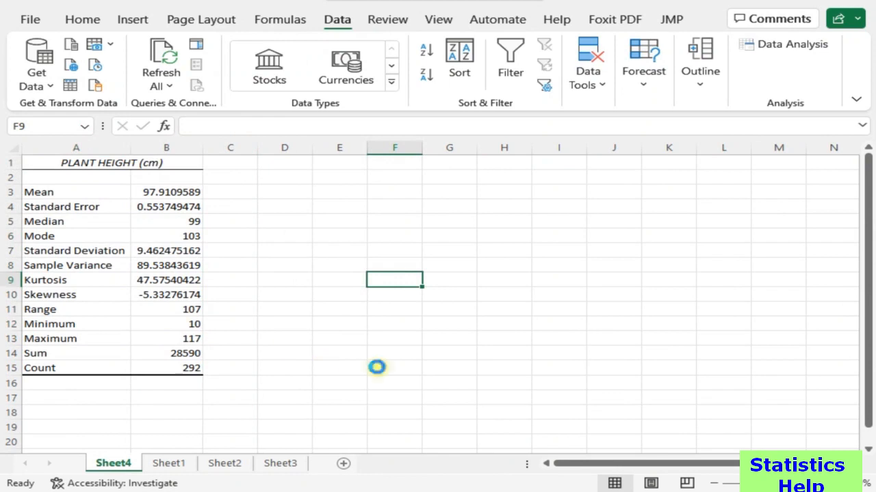
Step: Examine the Mean and Count rows of the plant height statistics
ctrl+scroll(378, 367, up, 1)
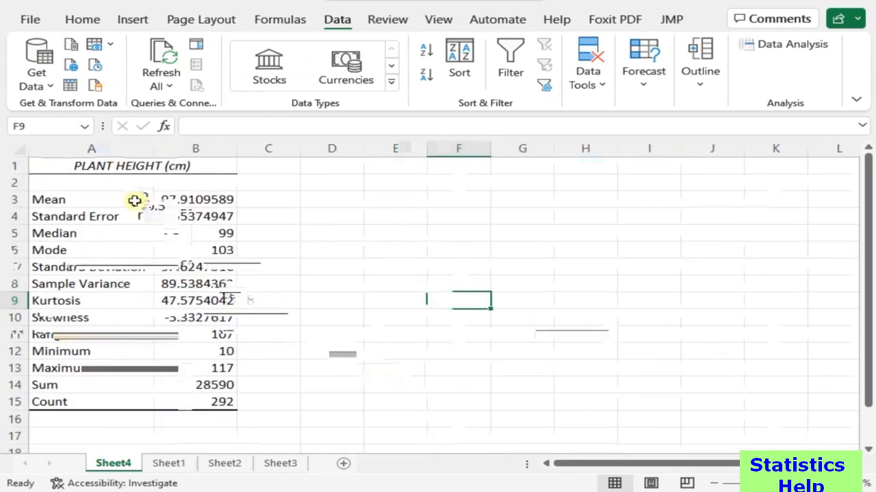
ctrl+scroll(132, 199, up, 1)
click(126, 206)
click(163, 196)
drag(203, 193, 162, 195)
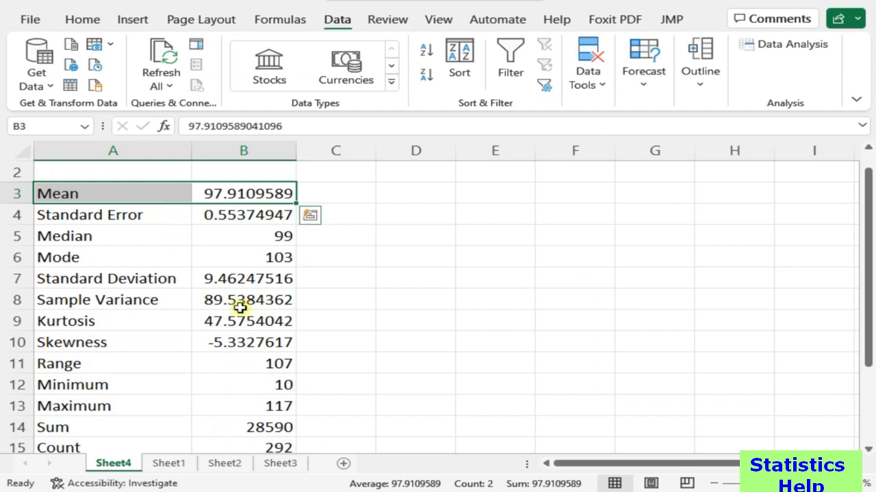
scroll(274, 381, down, 1)
click(274, 381)
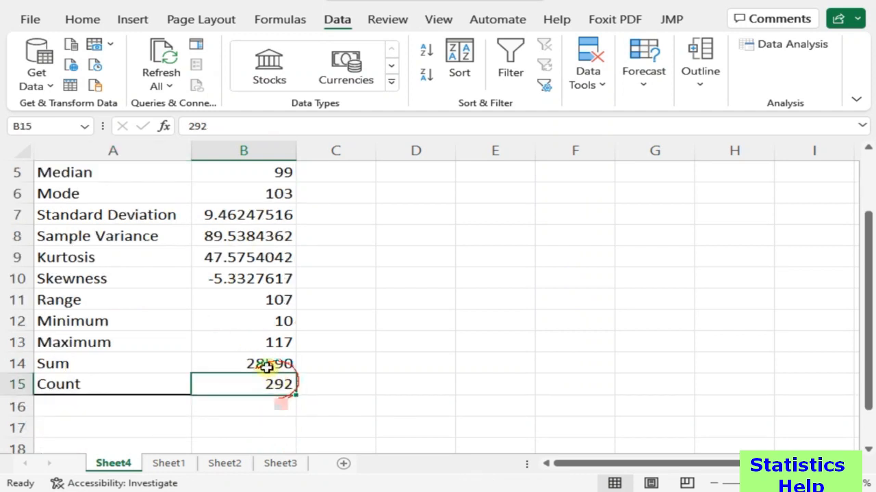
scroll(270, 372, up, 2)
click(142, 212)
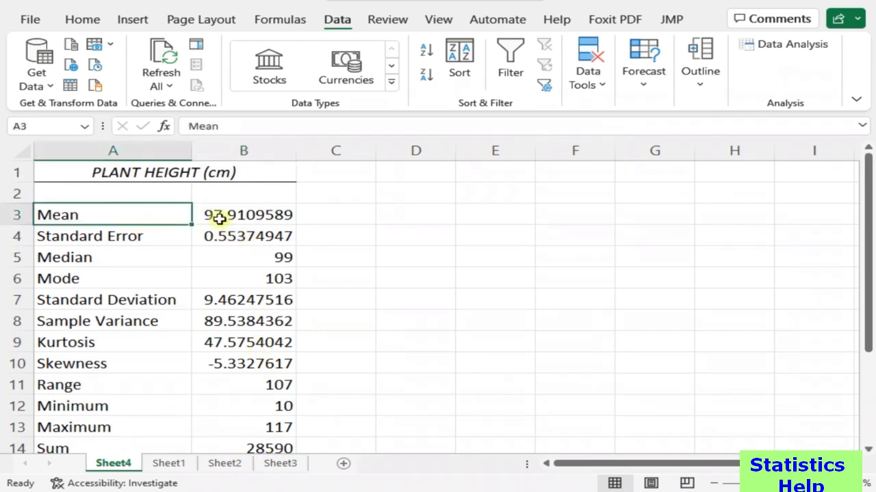
click(212, 223)
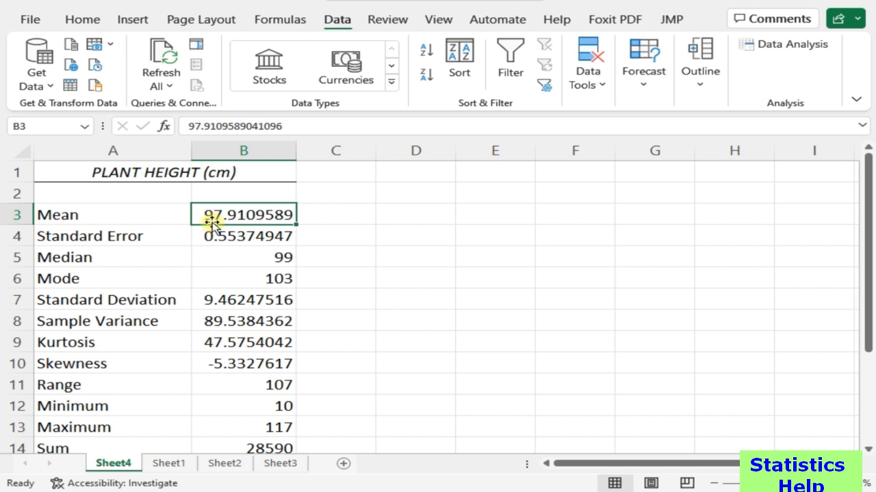
Step: Examine the plant height's standard error, median, mode, standard deviation, skewness and minimum in the statistics output
click(249, 234)
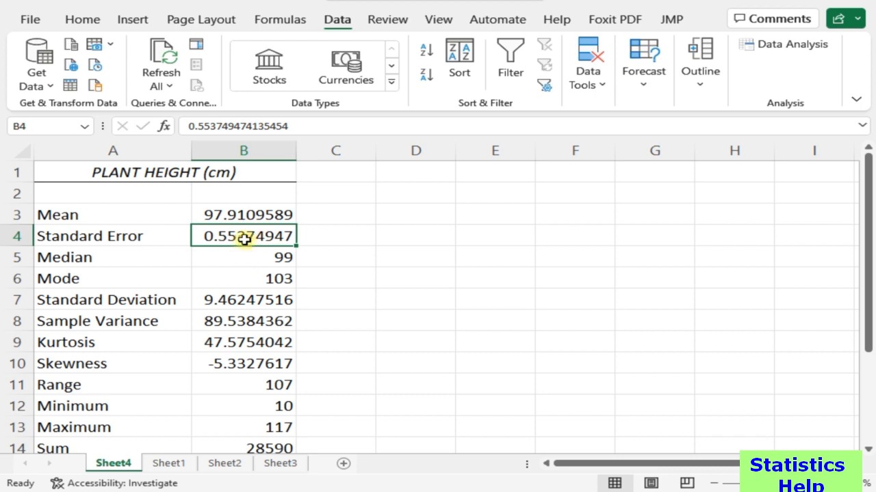
click(259, 260)
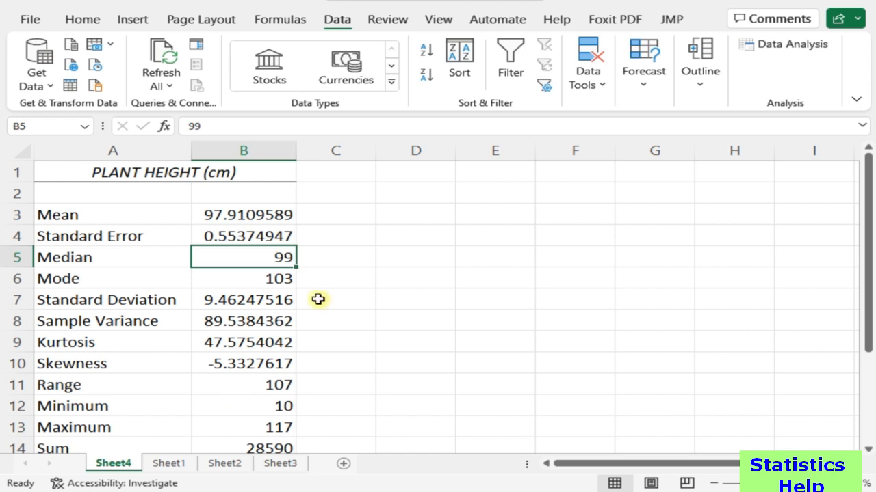
click(290, 275)
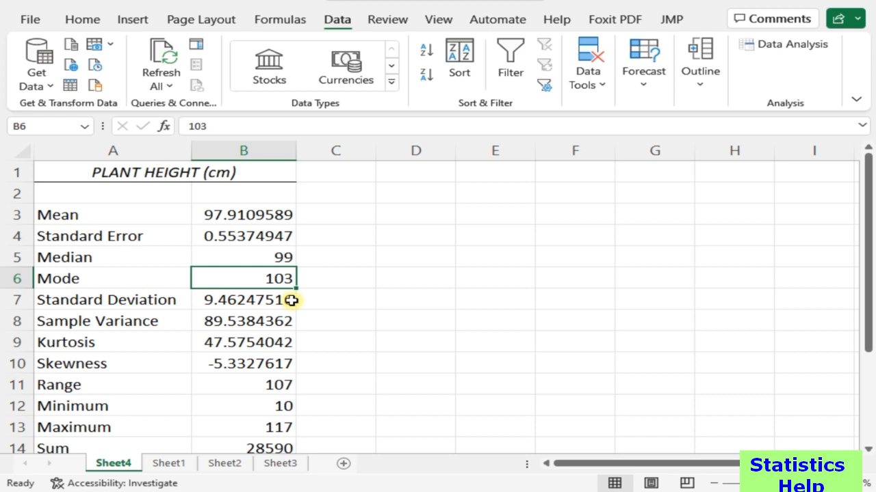
click(265, 306)
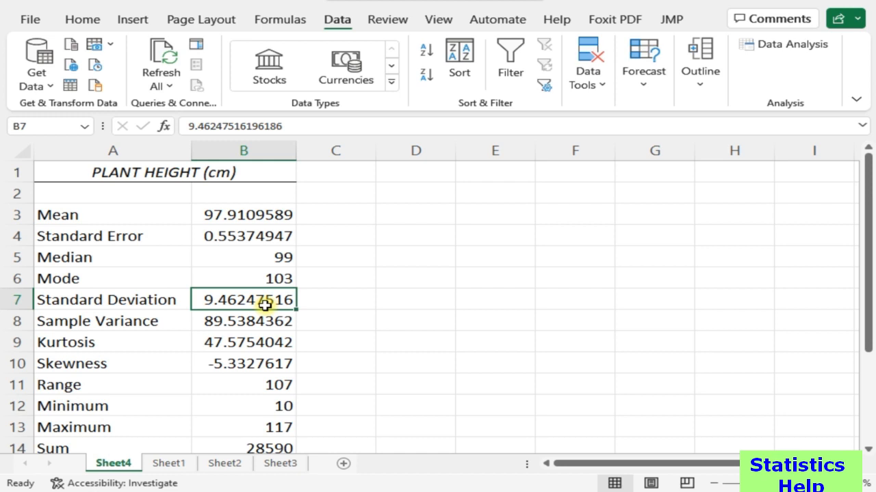
scroll(264, 313, down, 1)
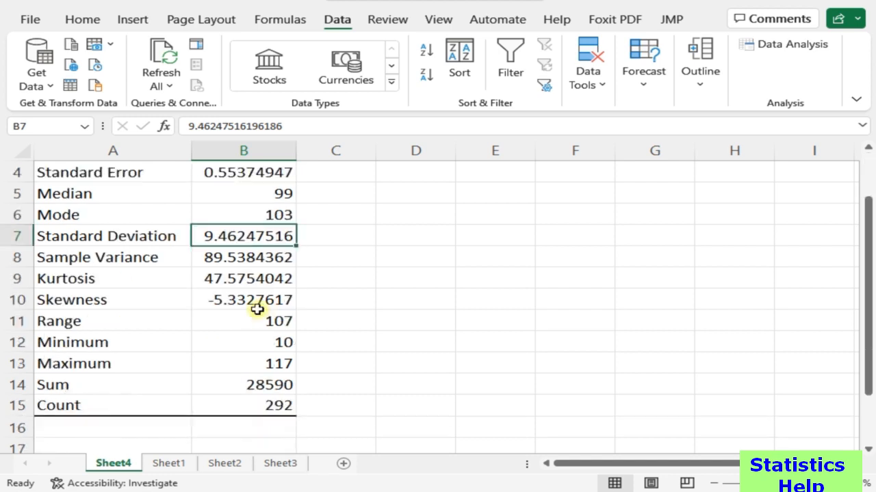
click(249, 302)
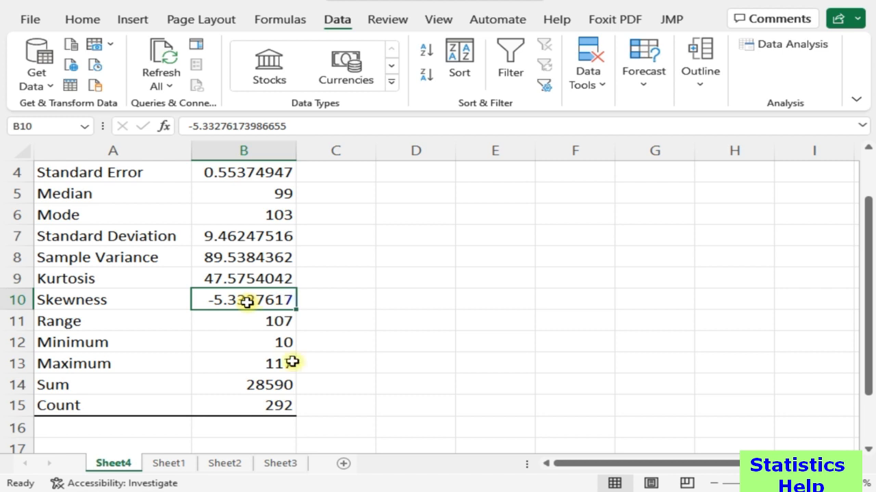
click(267, 343)
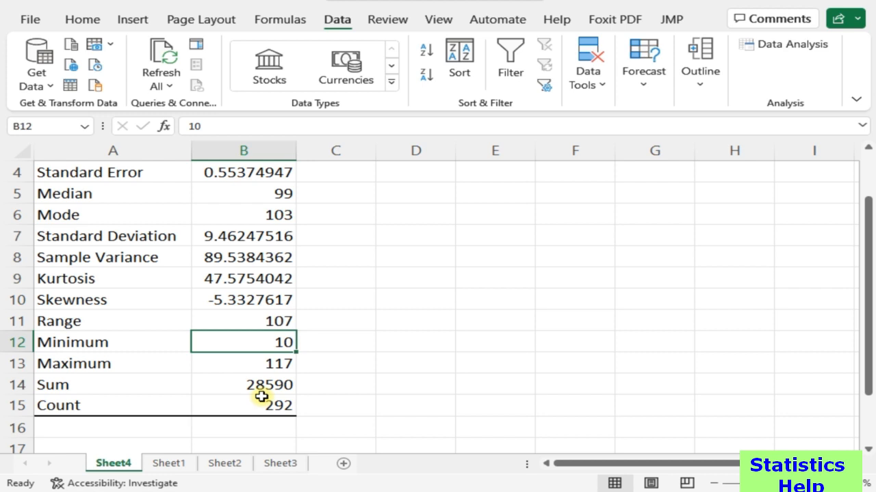
Step: Highlight plant height values below 50 in H2:H293 of Sheet1 with Light Red Fill with Dark Red Text using a Less Than conditional formatting rule
click(171, 462)
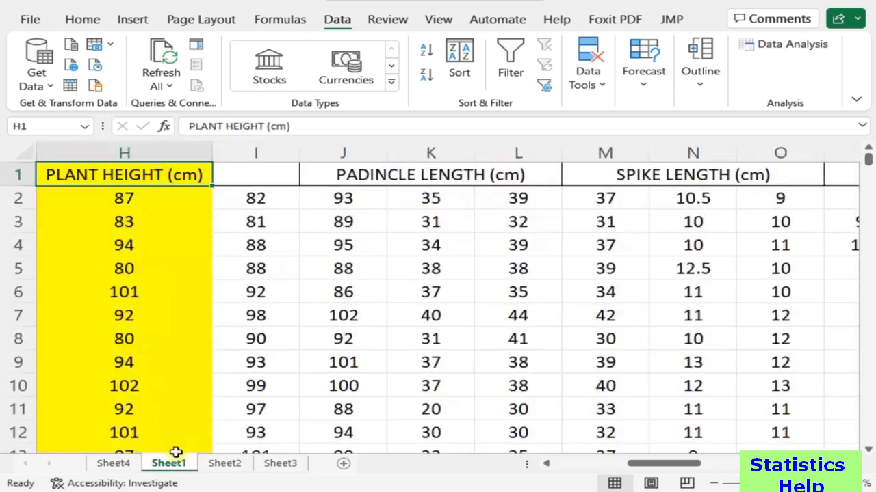
click(150, 171)
click(133, 197)
scroll(129, 226, down, 7)
key(ctrl+shift+Down)
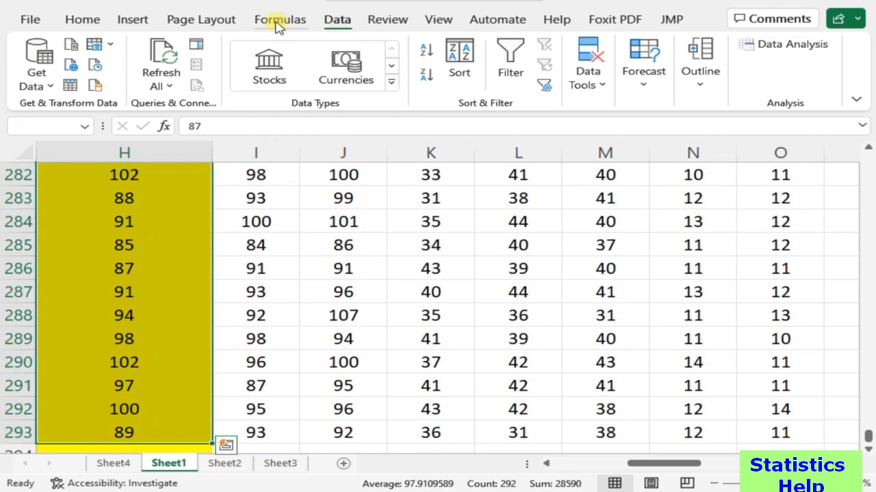
click(75, 19)
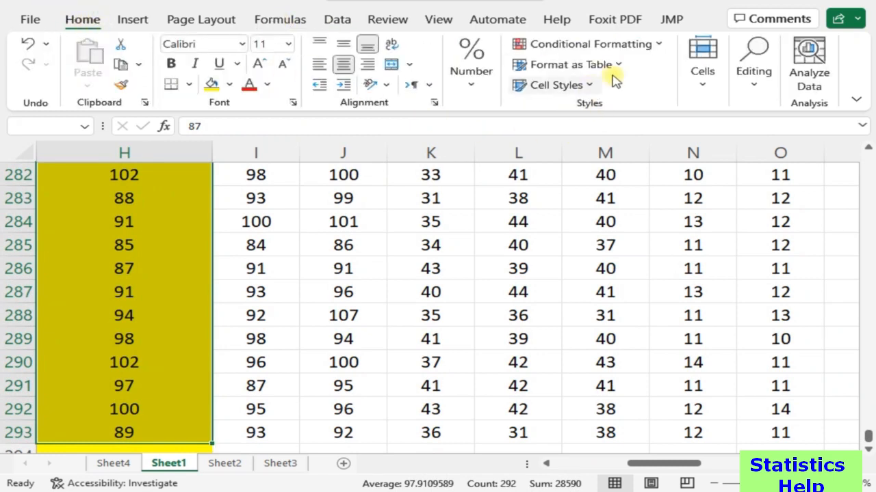
click(659, 47)
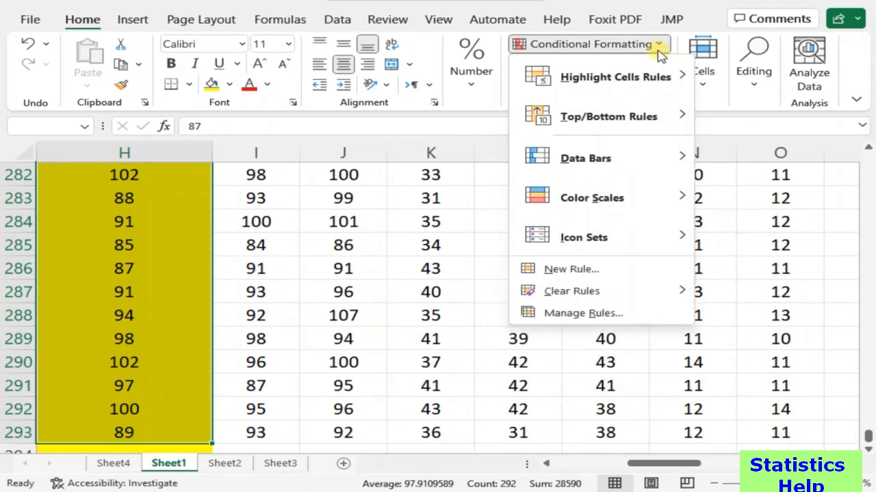
mouse_move(626, 77)
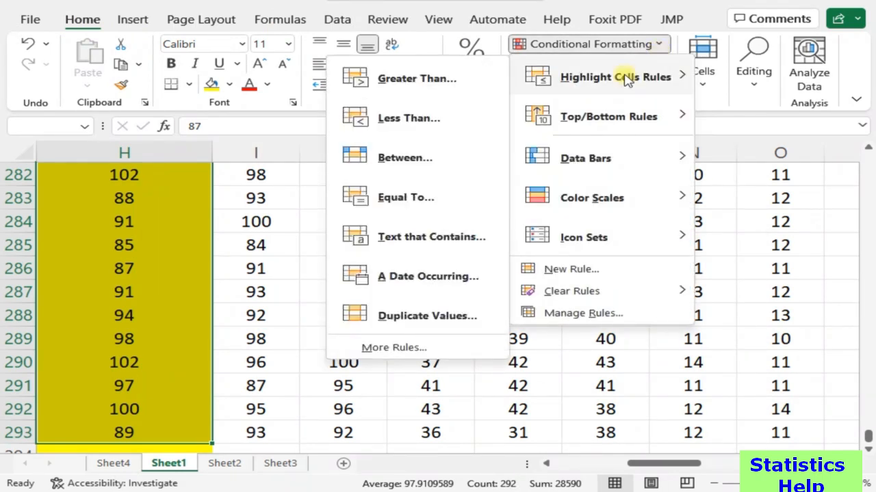
click(444, 123)
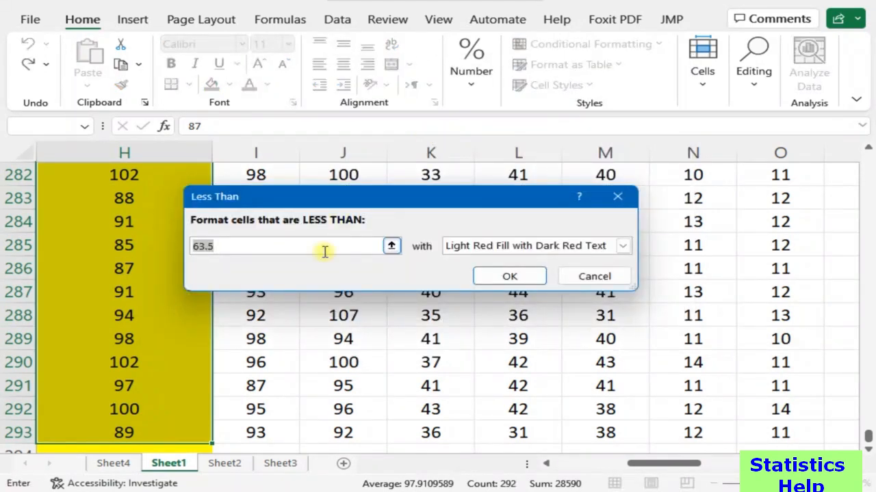
text(50)
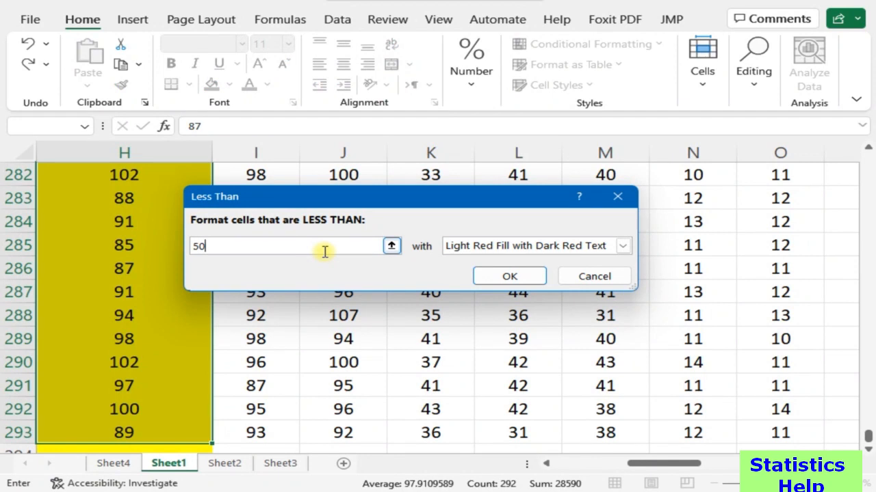
click(537, 246)
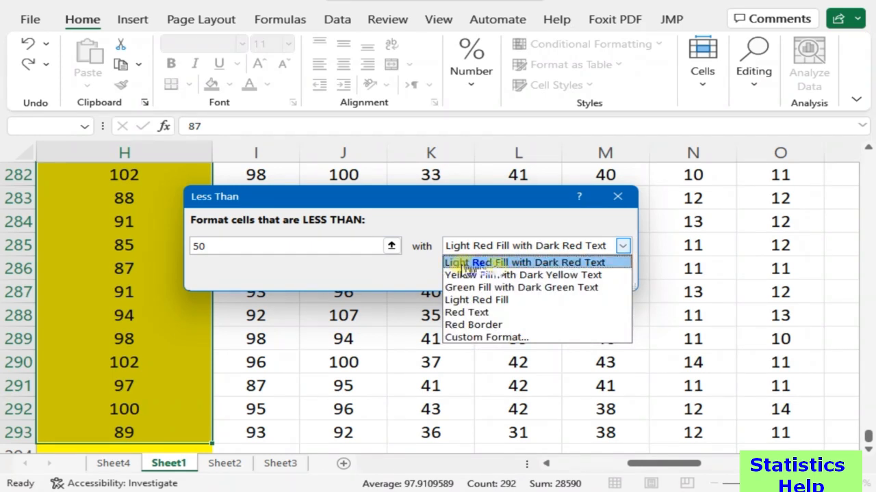
click(498, 219)
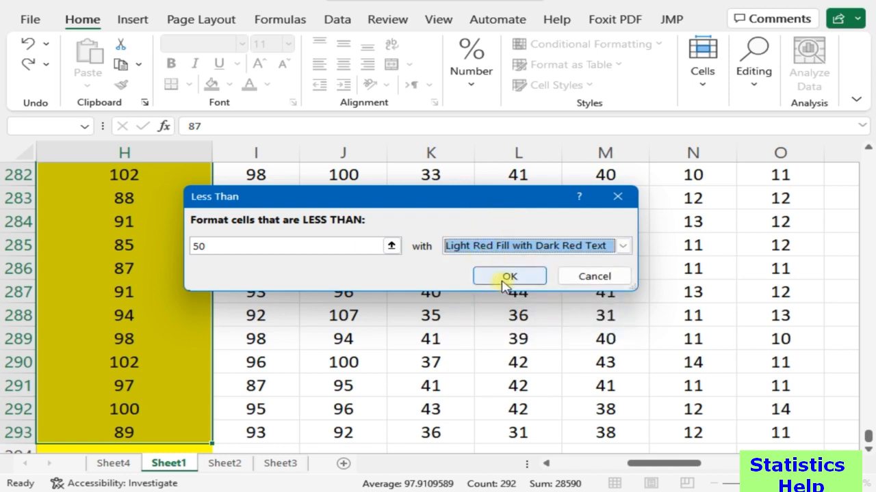
click(504, 279)
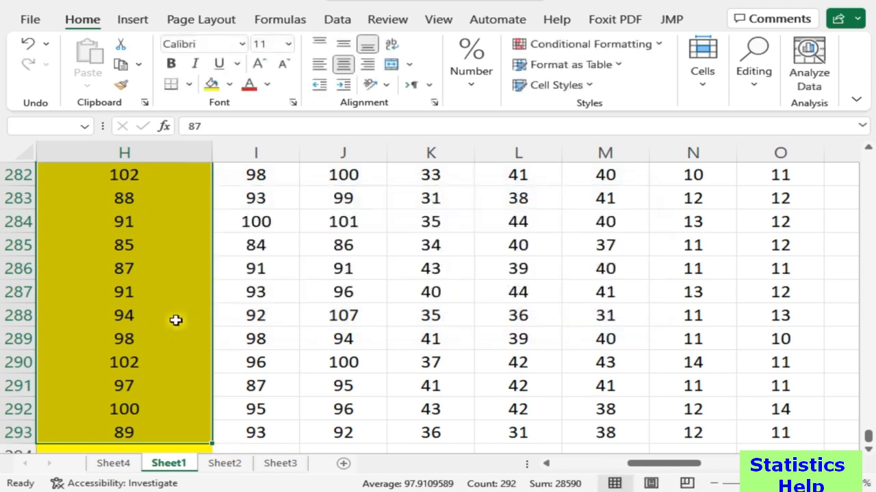
Step: Scan the whole plant height column on Sheet1 for cells highlighted by the less-than-50 rule
scroll(176, 320, up, 19)
scroll(175, 321, up, 19)
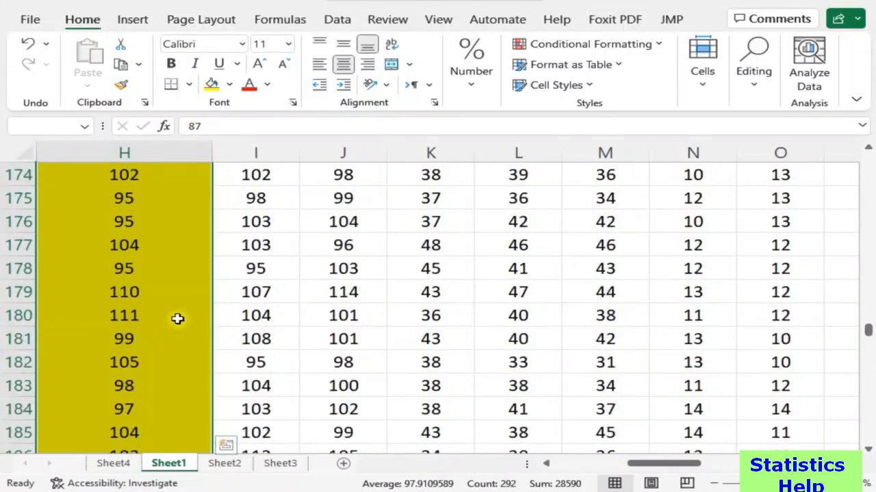
click(181, 319)
key(ctrl+Up)
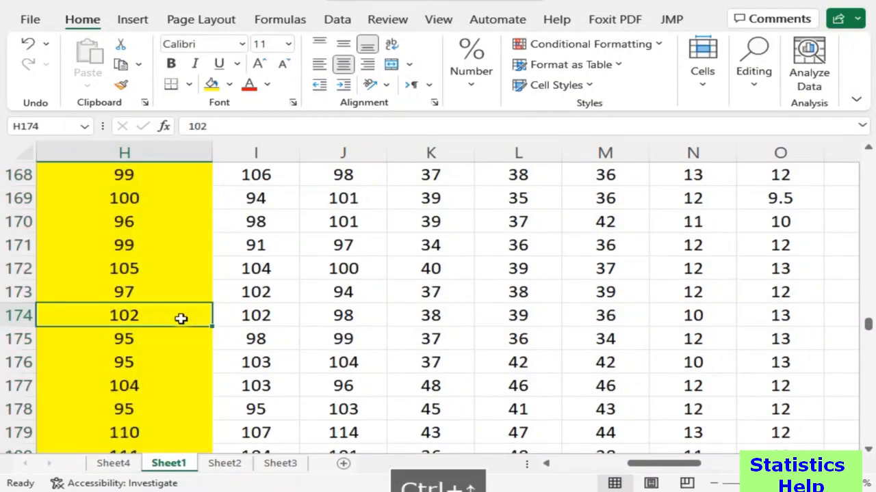
key(Page_Down)
key(Page_Down)
key(Page_Down)
key(Page_Down)
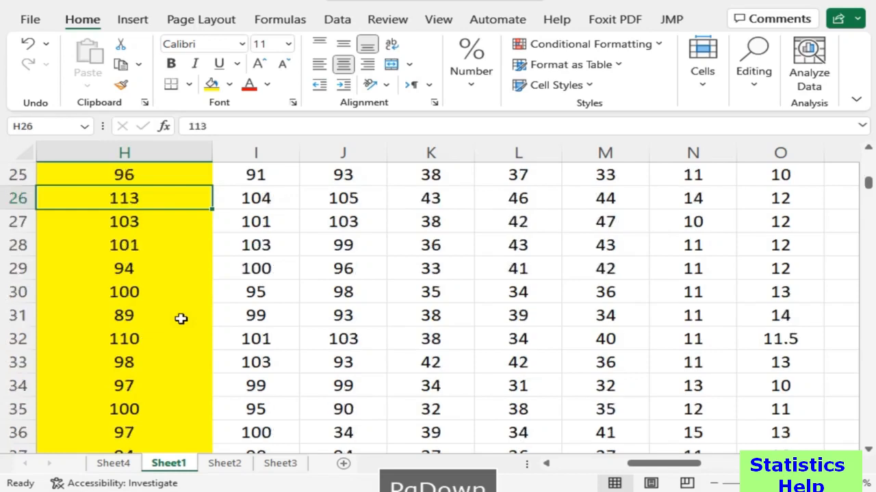
key(Page_Down)
key(Page_Down)
key(Page_Down)
key(Page_Down)
key(Page_Down)
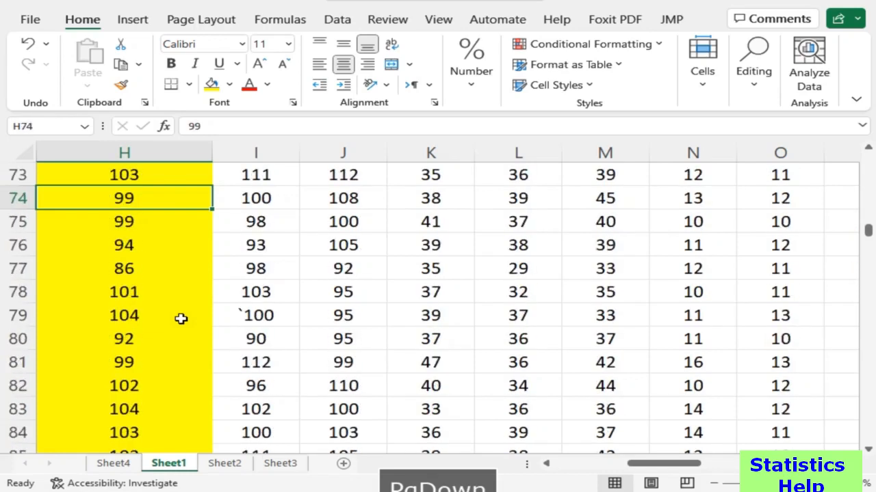
key(Page_Down)
key(Page_Down)
key(Page_Down)
key(Page_Down)
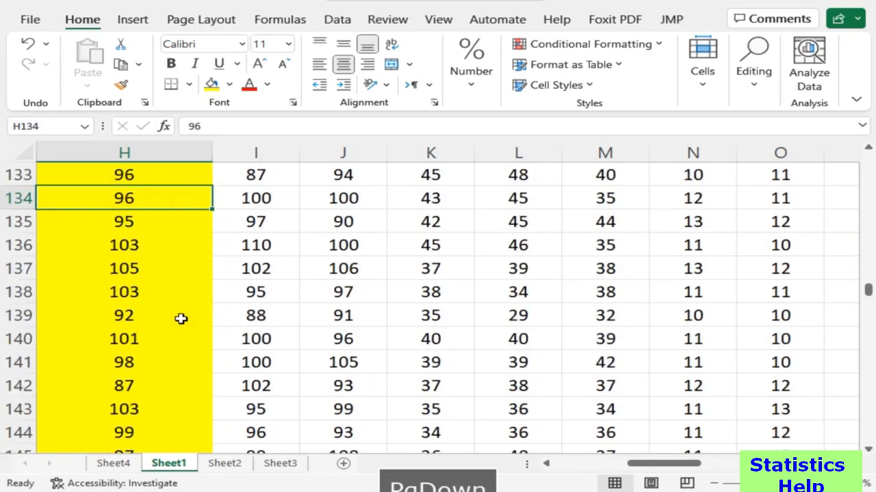
key(Page_Down)
key(Page_Down)
key(Page_Down)
key(Page_Down)
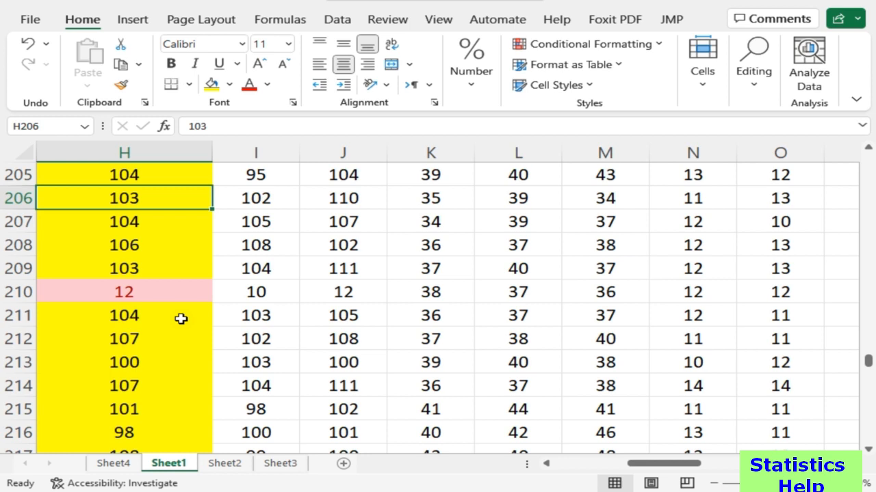
key(Page_Down)
key(Page_Down)
key(Page_Down)
key(Page_Down)
key(Page_Down)
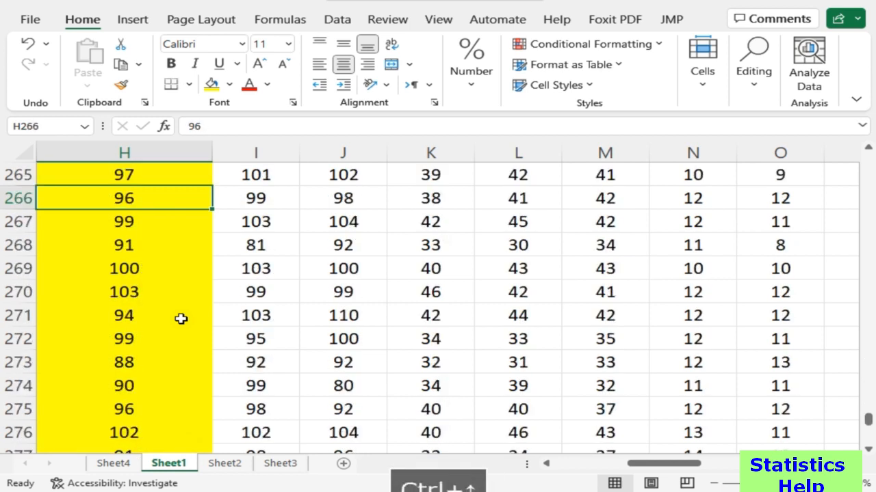
key(ctrl+Up)
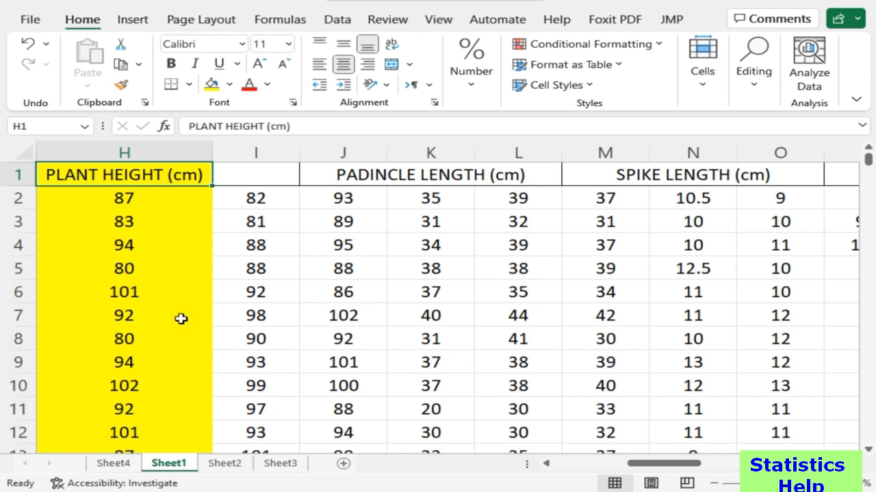
Step: Examine the Mean, Kurtosis and Skewness rows of the plant height statistics on Sheet4
click(113, 463)
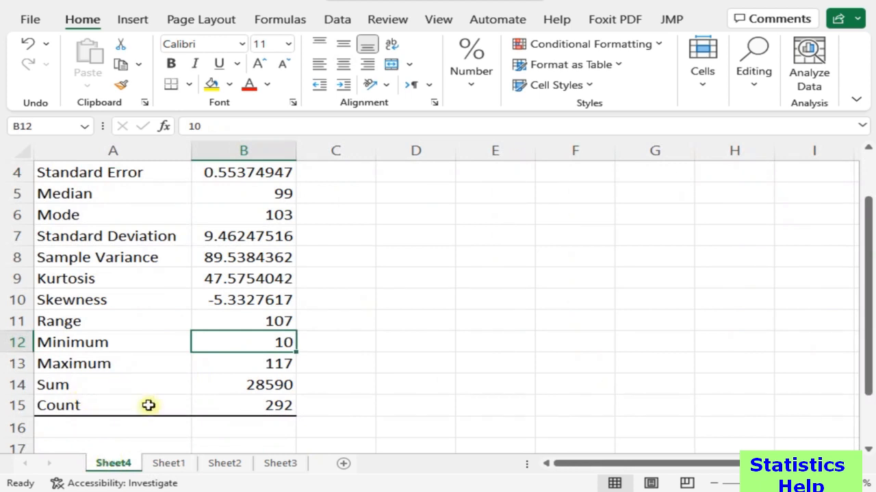
scroll(147, 404, up, 1)
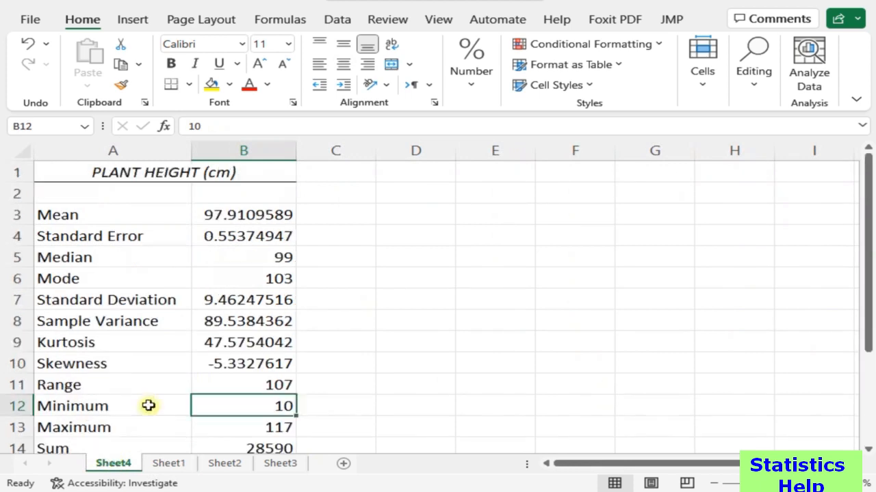
click(23, 220)
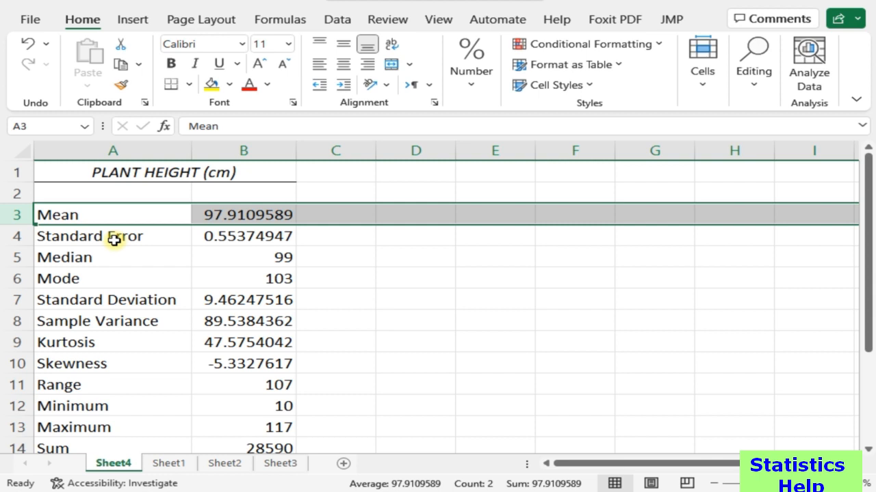
drag(68, 344, 231, 363)
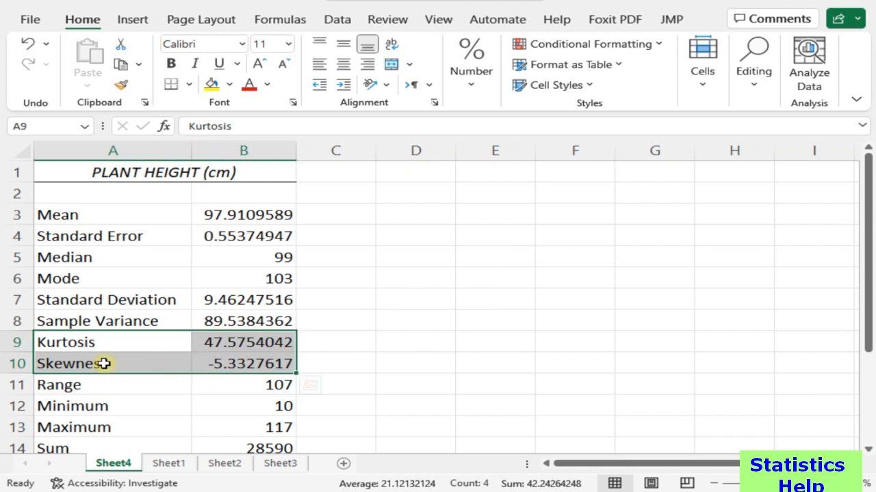
drag(17, 342, 14, 363)
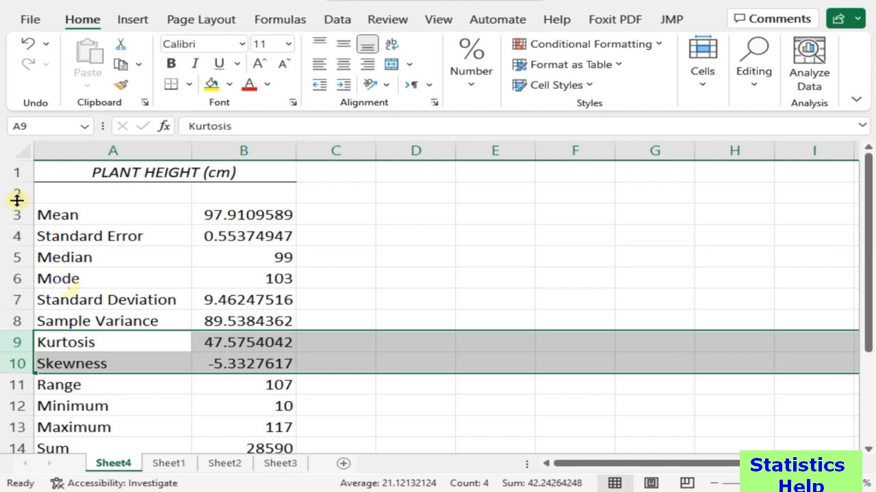
Step: Save a copy of the workbook in the Downloads folder as "research data and outputs.xlsx"
click(30, 19)
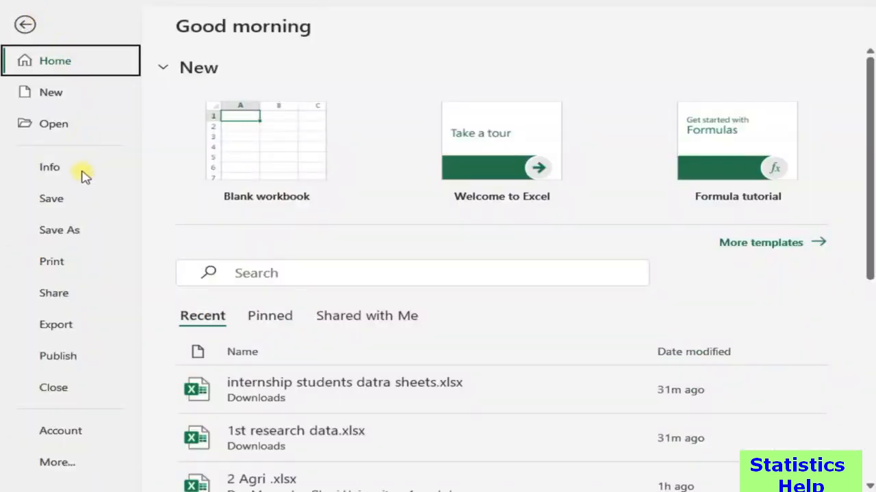
click(102, 238)
click(200, 316)
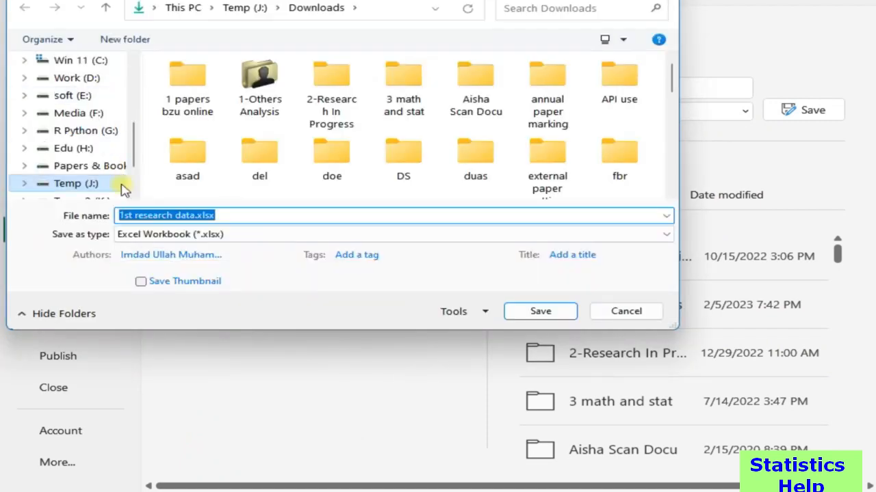
click(166, 213)
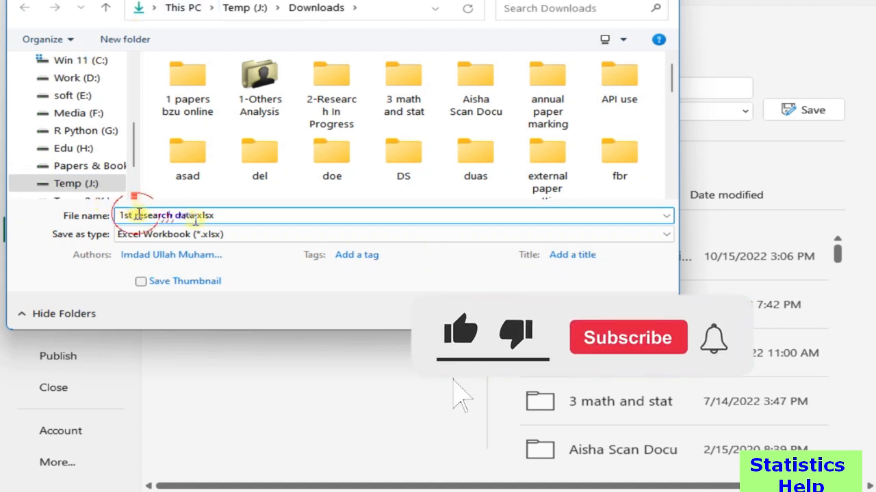
drag(175, 216, 43, 215)
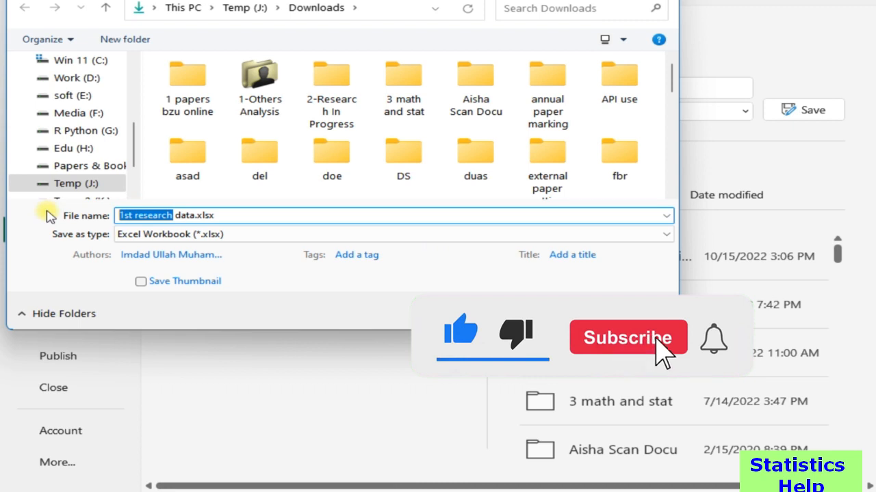
key(Home)
key(Delete)
key(Delete)
key(Delete)
key(Delete)
key(ctrl+Right)
key(ctrl+Right)
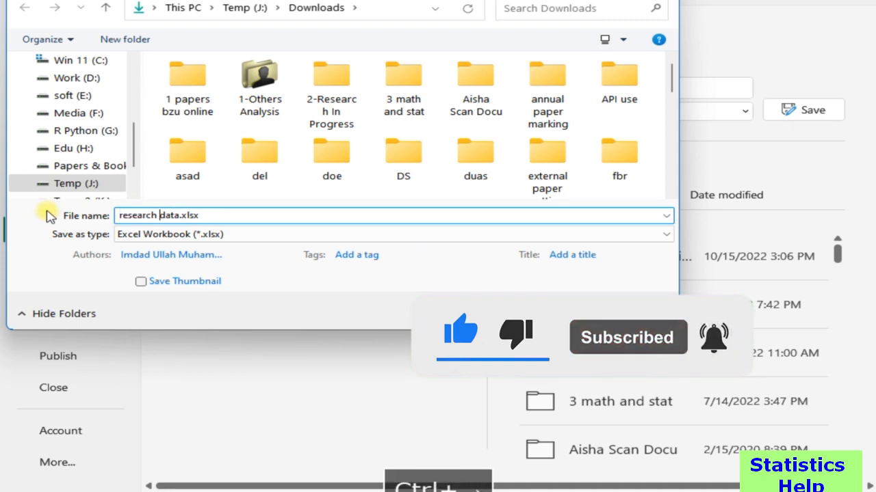
text(an)
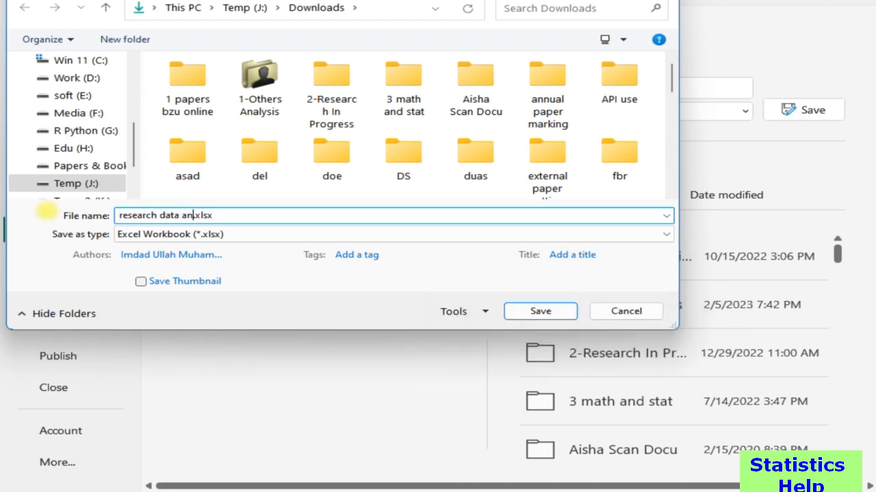
text(d outputs)
click(515, 311)
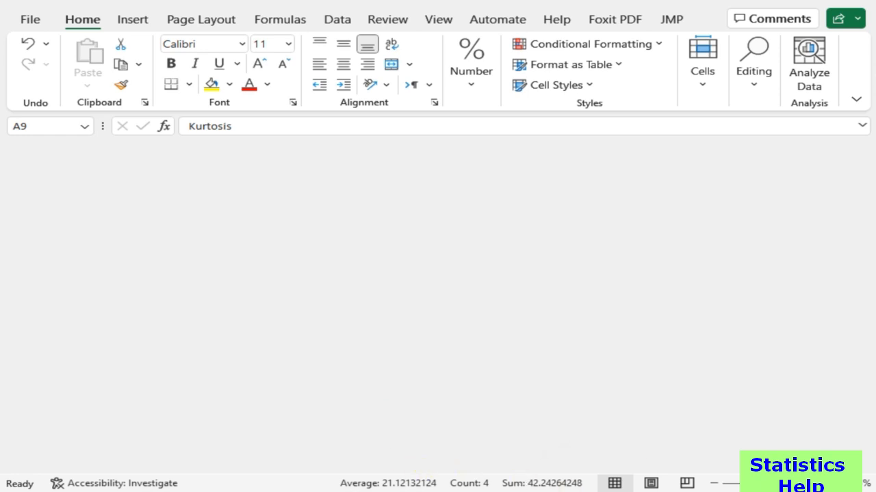
Step: Try to bring up the "research data and outputs.xlsx" sheets from its open window and from the recent files
mouse_move(520, 491)
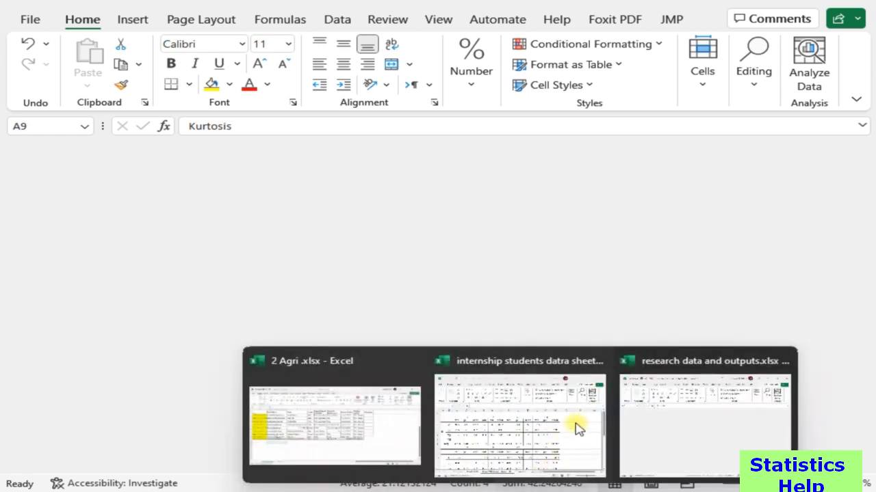
click(646, 407)
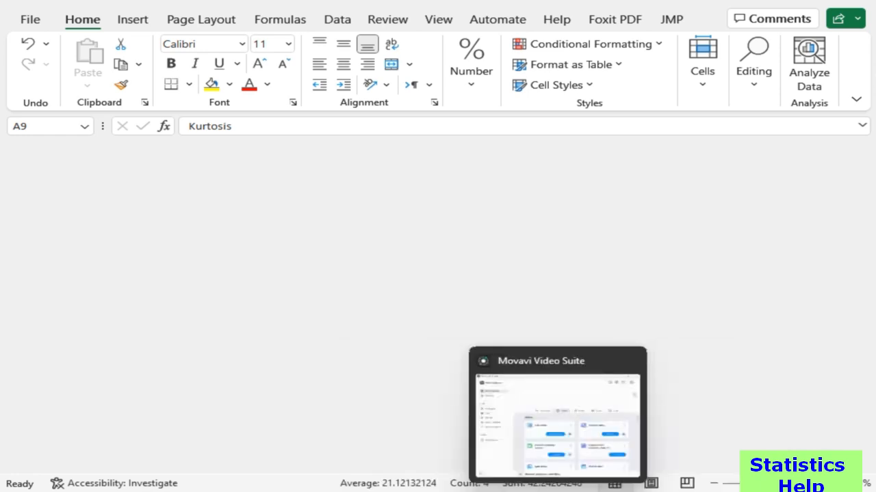
mouse_move(523, 485)
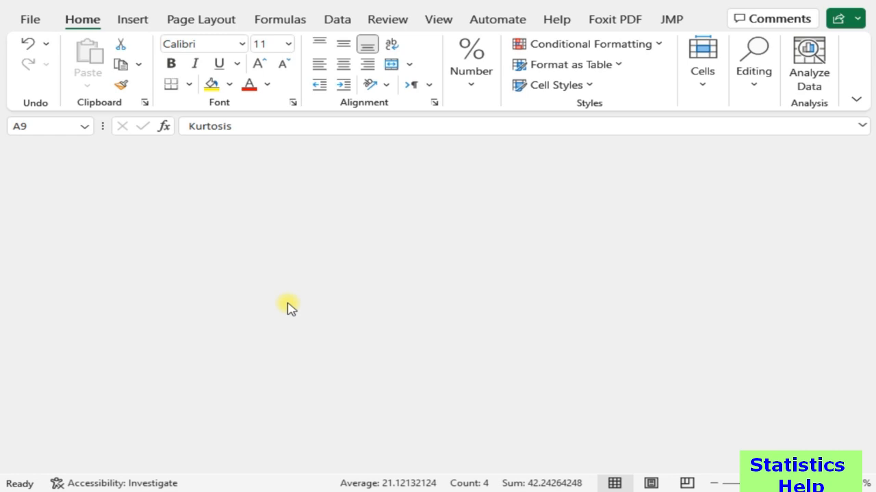
mouse_move(483, 490)
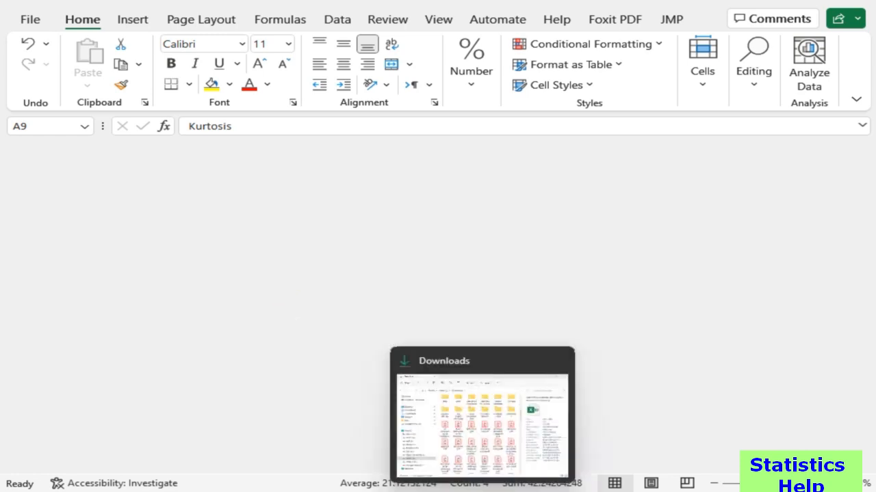
click(504, 439)
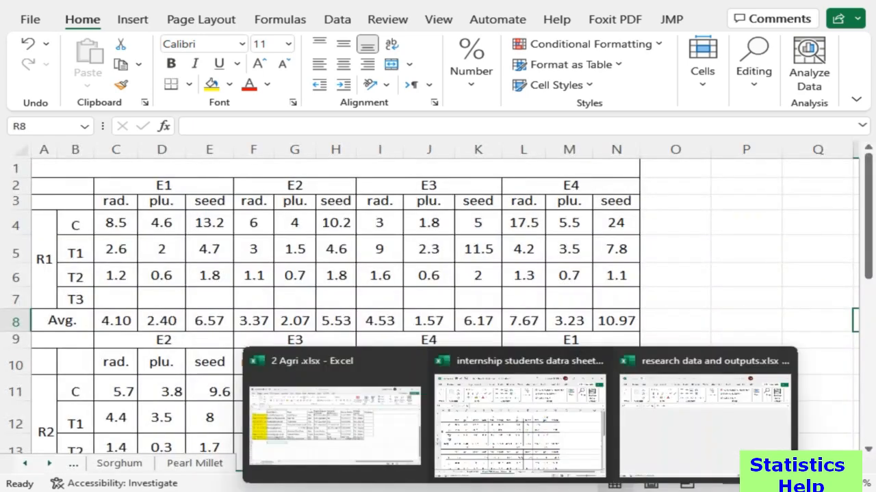
click(654, 411)
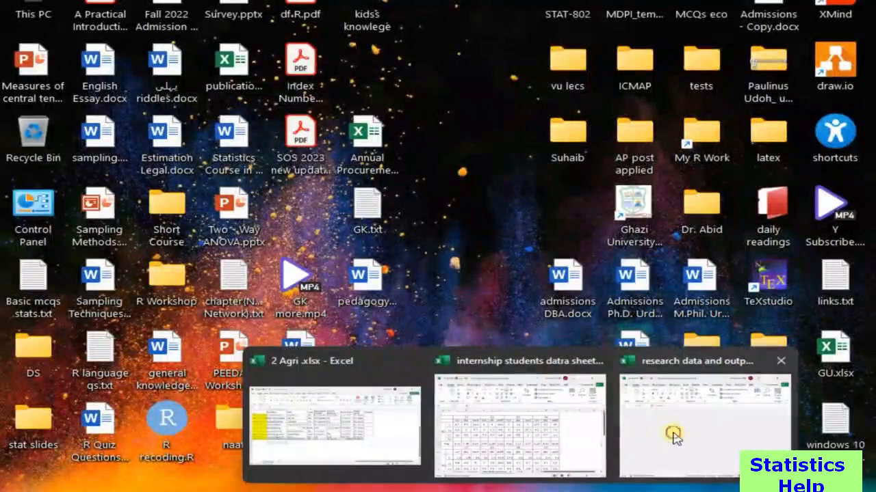
click(672, 433)
click(29, 19)
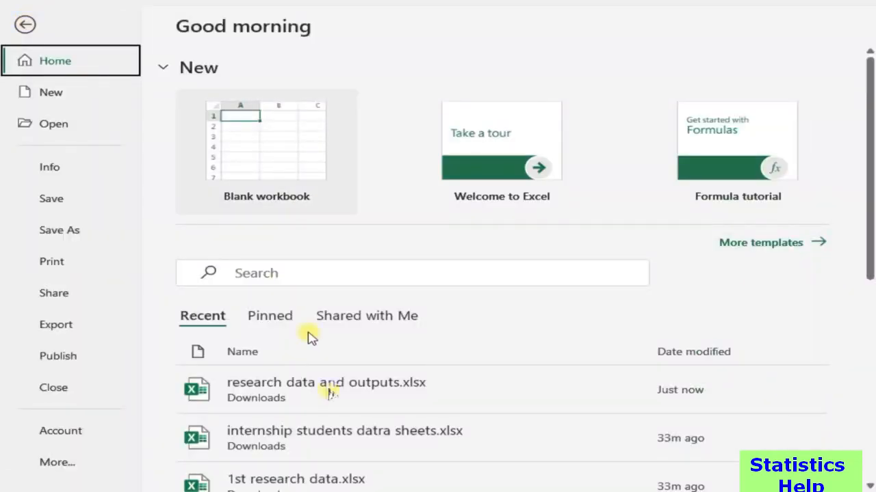
click(330, 393)
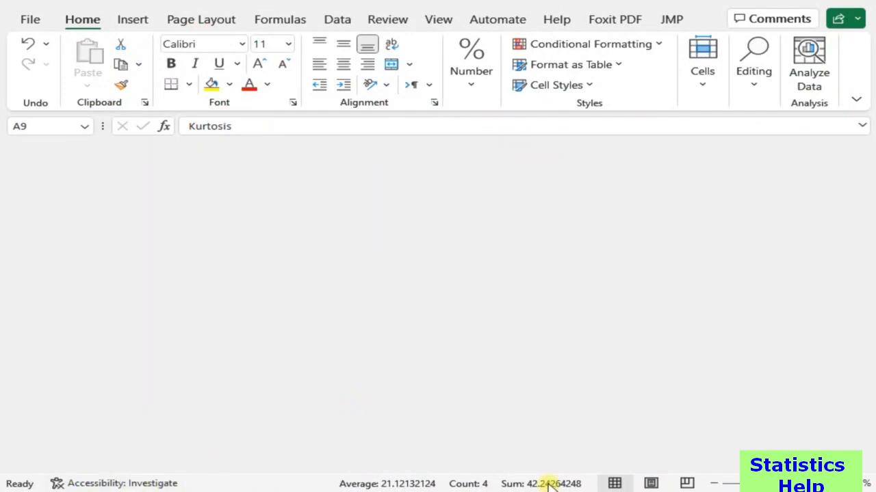
Step: Close the blank workbook window and reopen "research data and outputs.xlsx" from the recent files of the 2 Agri.xlsx workbook
click(715, 485)
click(714, 485)
click(852, 2)
mouse_move(531, 491)
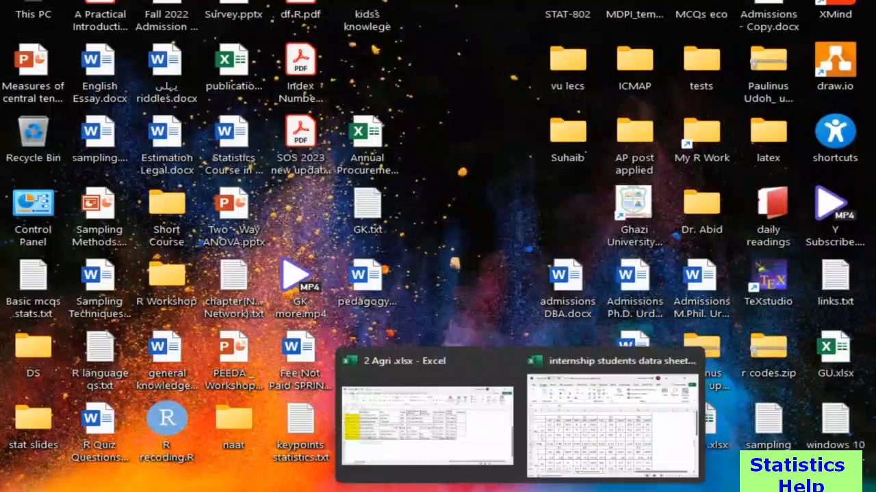
click(437, 428)
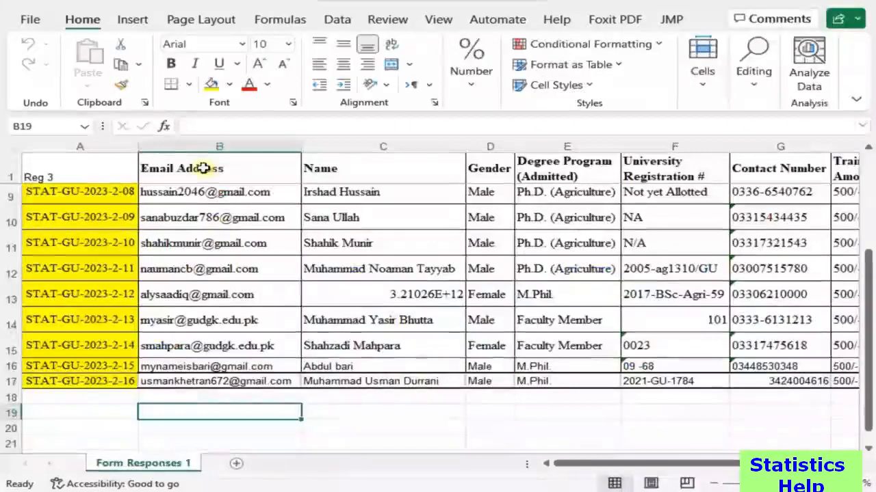
click(30, 20)
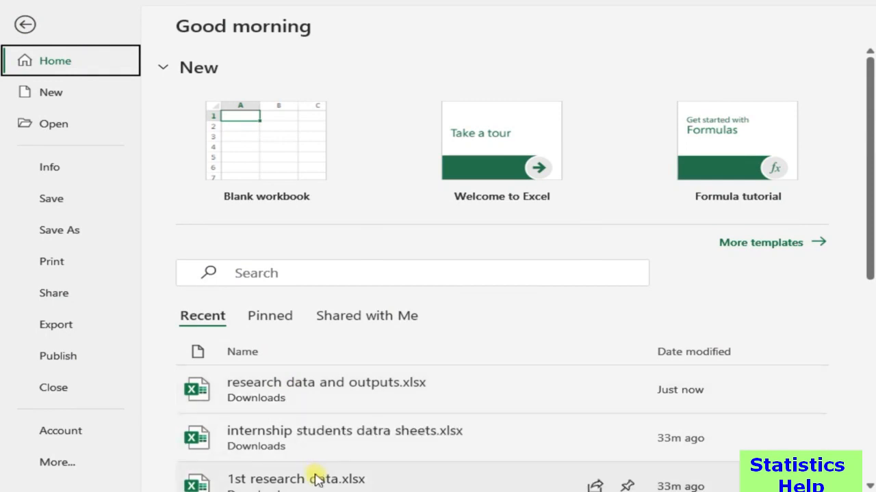
click(350, 383)
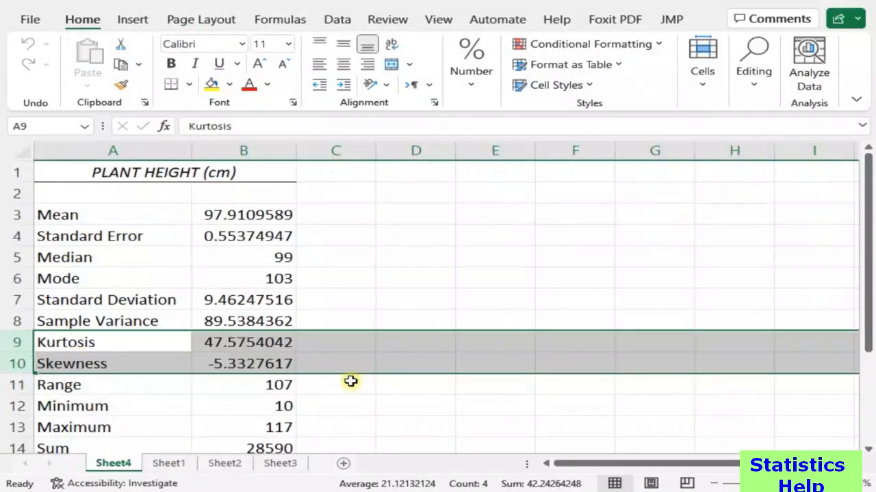
Step: Start the Descriptive Statistics analysis on Sheet1, clear its input range, and turn off Summary statistics and Labels in first row
click(171, 463)
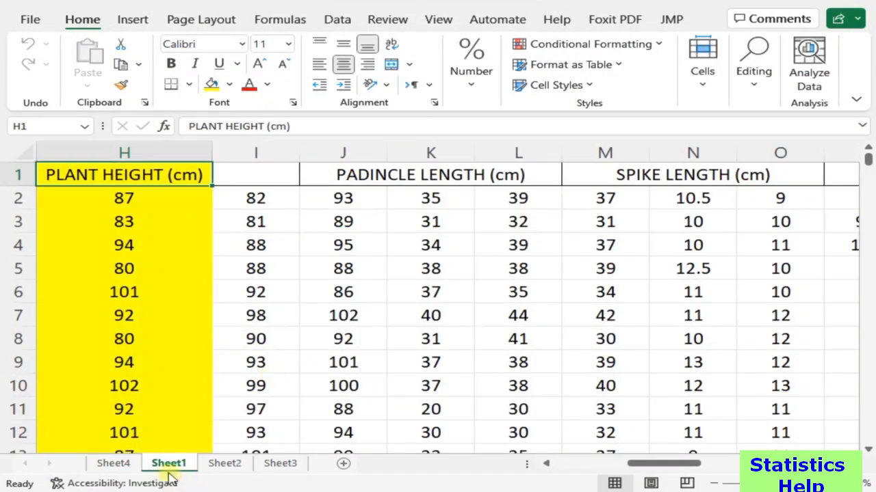
click(337, 19)
click(777, 52)
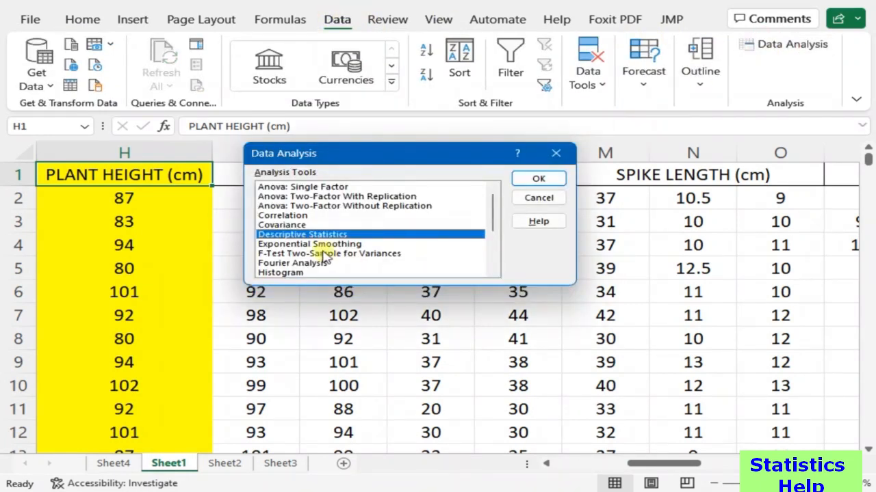
click(537, 178)
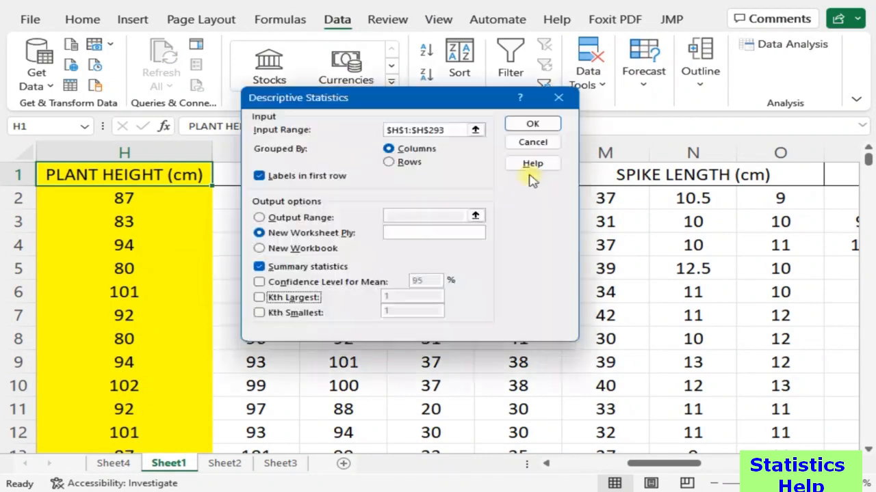
drag(463, 128, 367, 131)
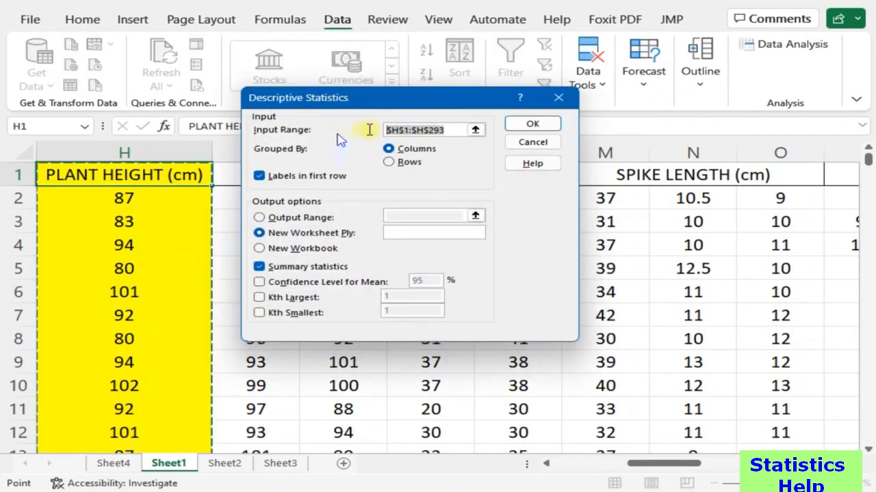
key(Delete)
click(321, 268)
click(322, 176)
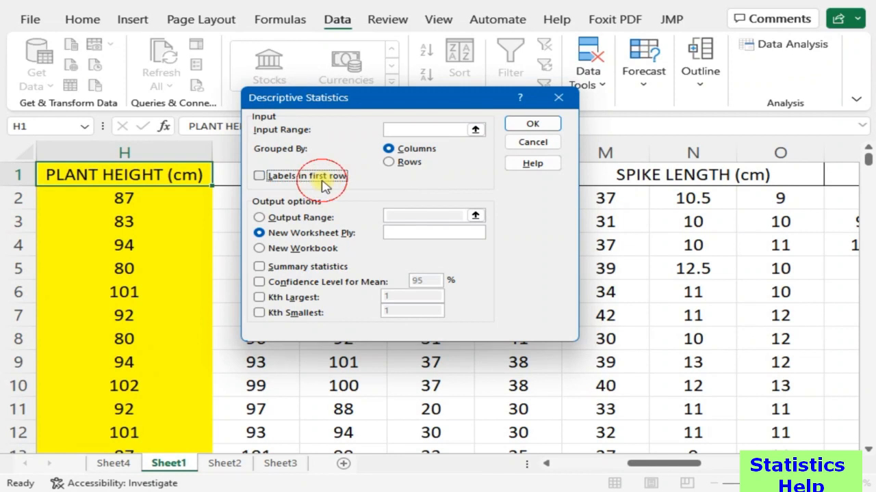
Step: Set the Descriptive Statistics input range to $H$1:$H$293 for plant height, and leave the analysis without running it
click(406, 130)
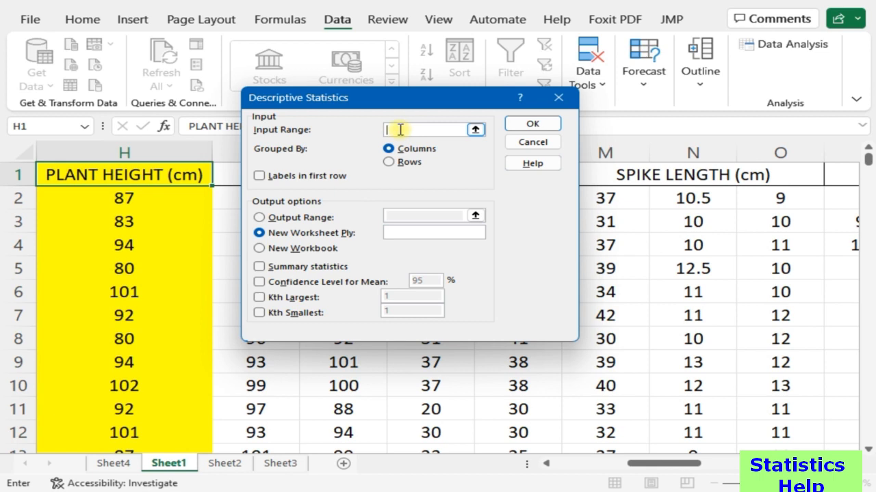
click(88, 175)
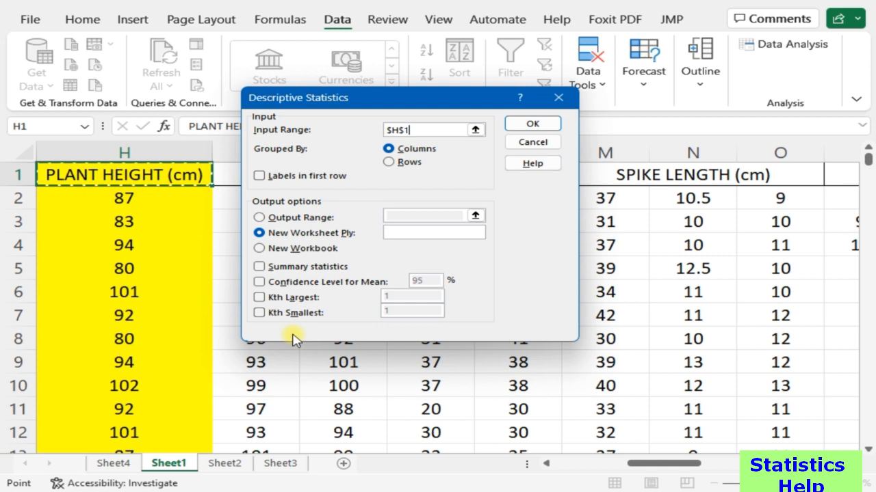
key(ctrl+shift+Down)
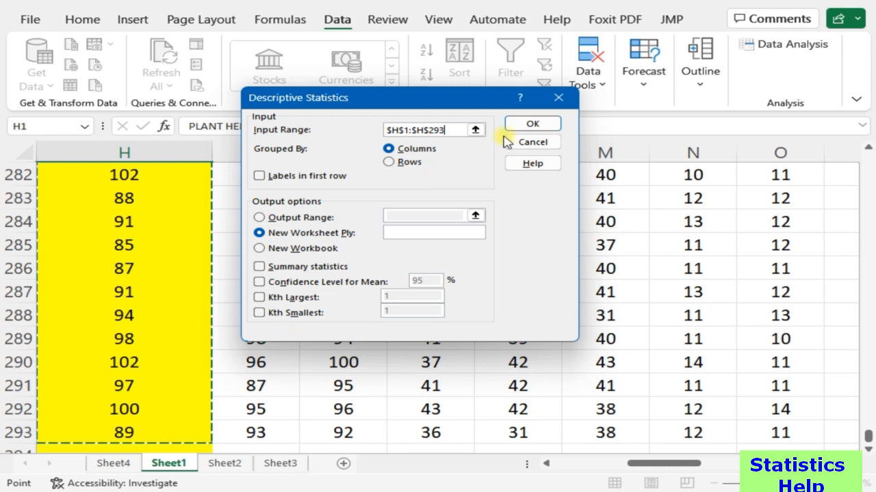
drag(394, 100, 416, 160)
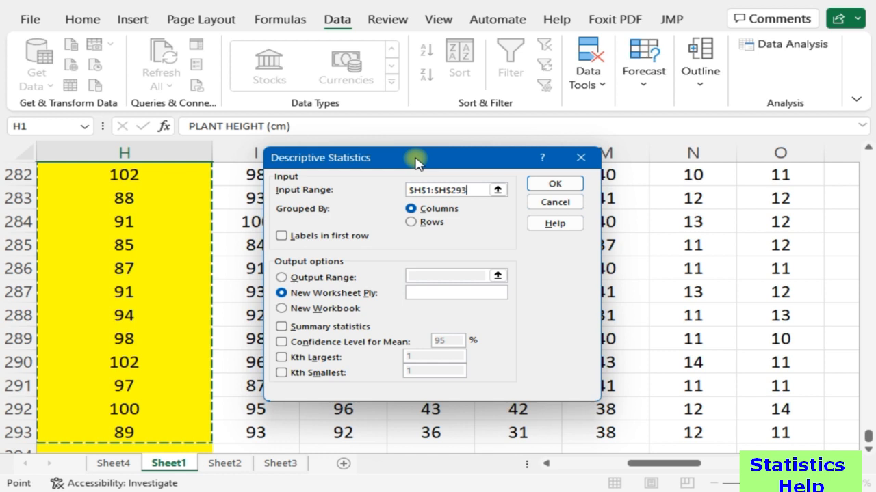
key(Escape)
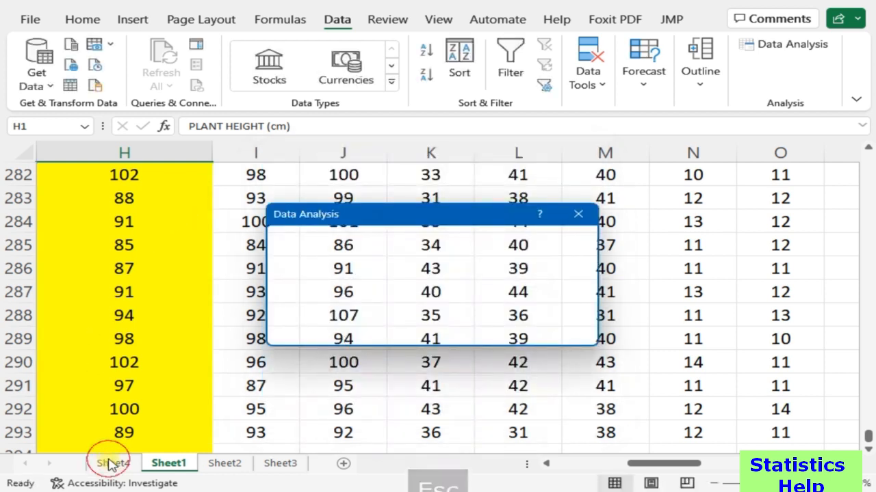
click(581, 214)
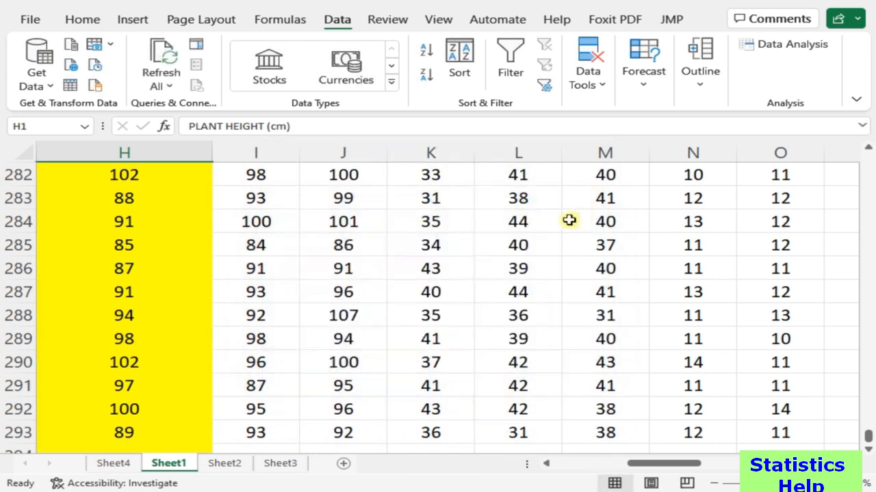
Step: Review the plant height statistics on Sheet4 and check the L-R and Y-R columns of Sheet1 for invalid entries
click(113, 463)
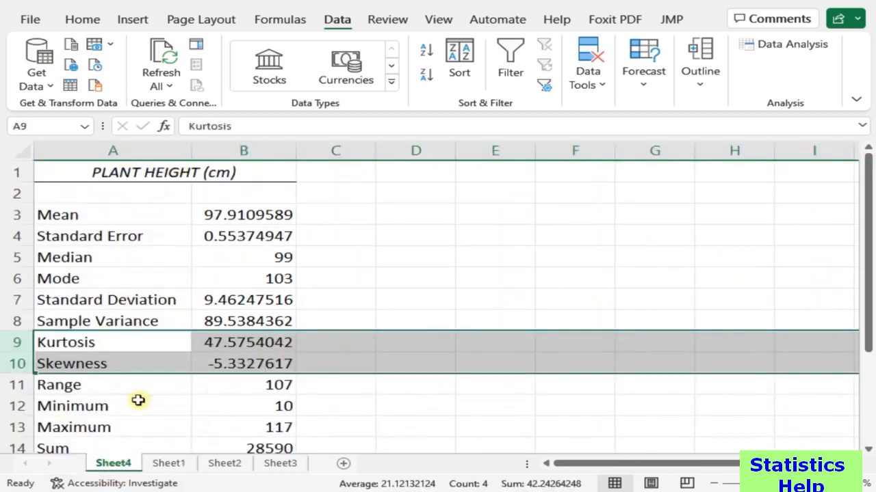
click(274, 322)
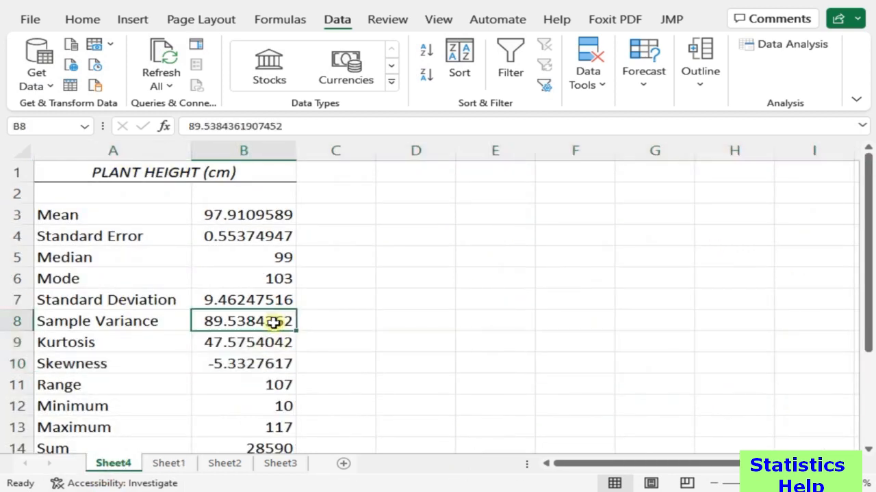
key(ctrl+Page_Down)
mouse_move(578, 476)
mouse_down()
mouse_move(563, 476)
mouse_move(580, 475)
mouse_up()
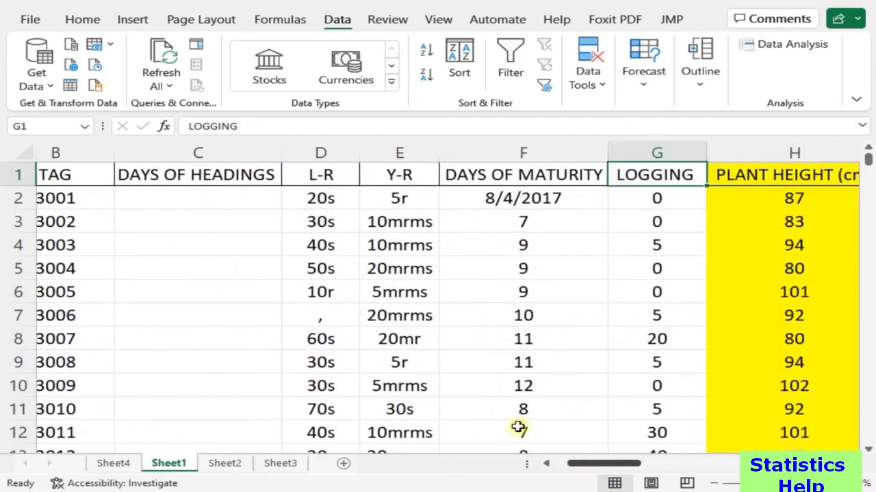
click(397, 246)
click(391, 337)
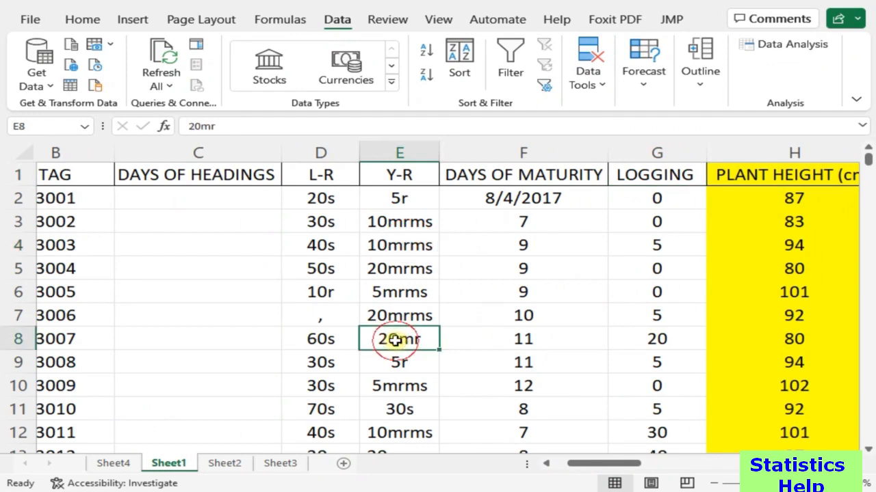
scroll(395, 342, down, 10)
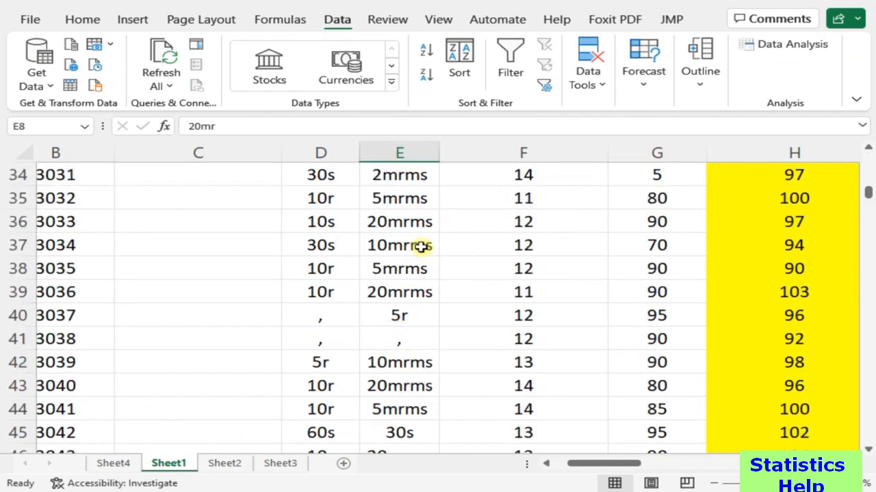
click(402, 267)
click(328, 321)
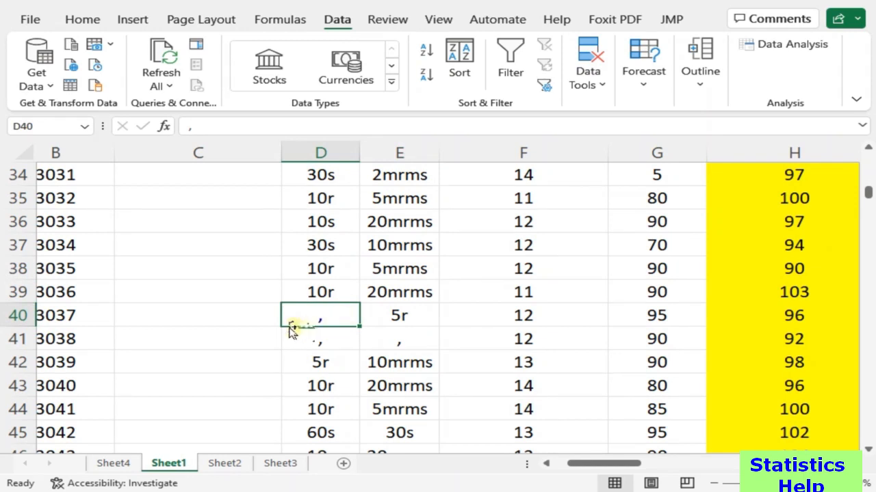
click(390, 342)
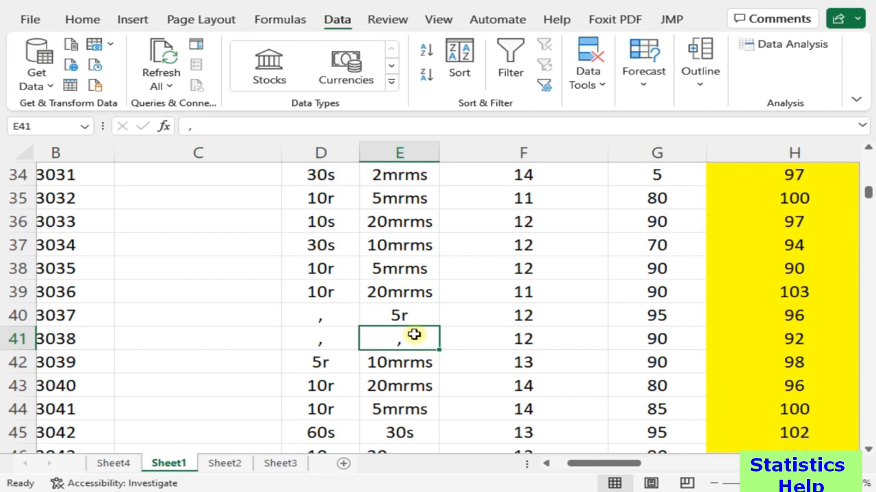
Step: Replace the stray comma in E41 of the Y-R column with the 5r value copied from E40
click(401, 316)
key(ctrl+c)
click(408, 337)
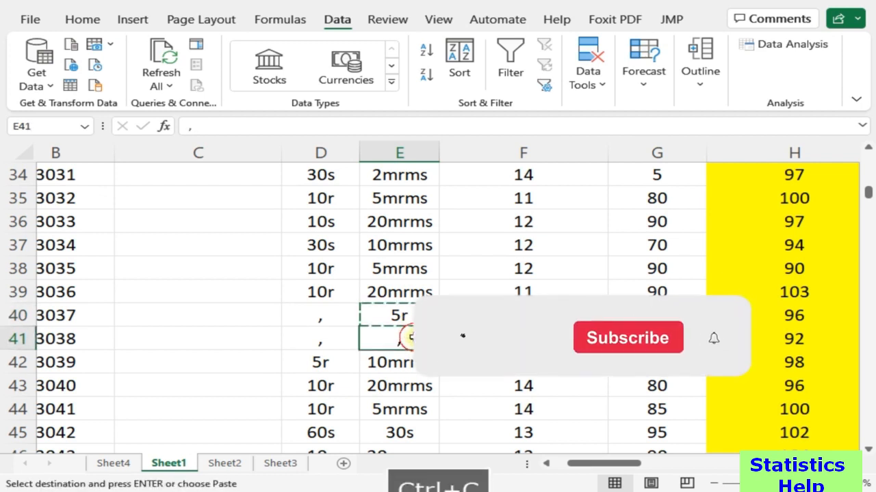
key(ctrl+v)
Step: Try replacing the stray commas in E53 and E73 of the Y-R column with the copied 5r value
scroll(463, 363, down, 6)
scroll(466, 350, up, 3)
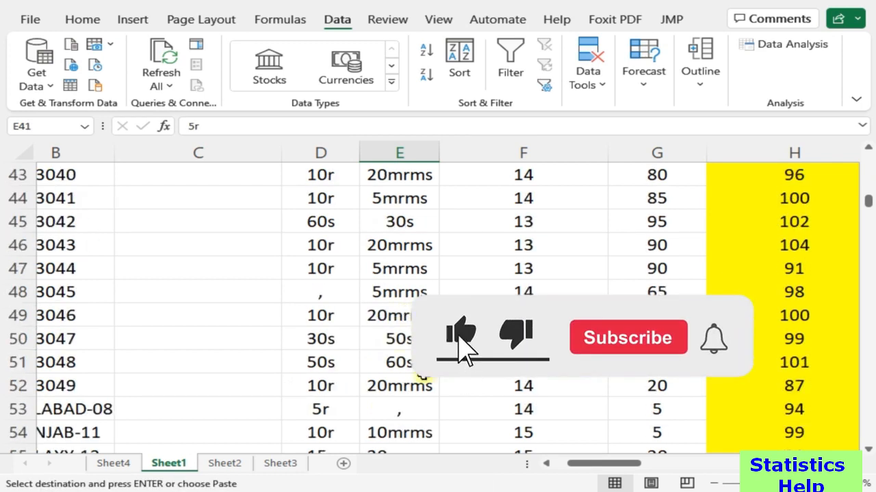
click(427, 409)
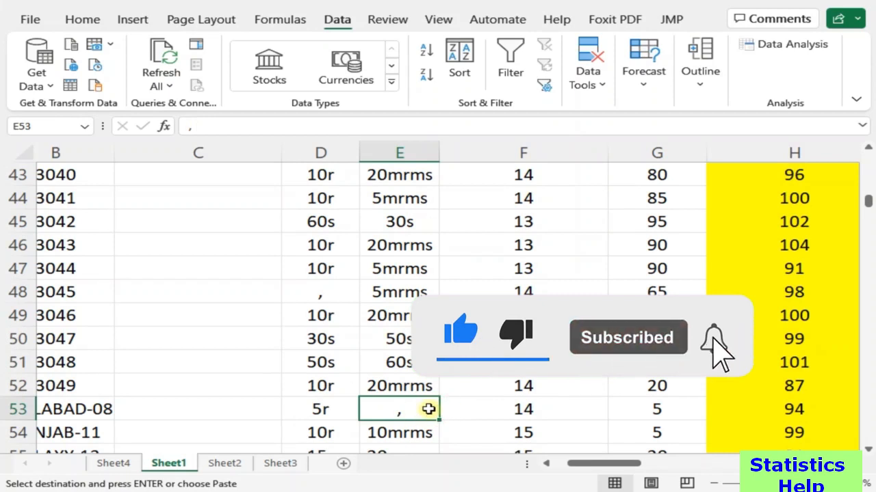
key(ctrl+v)
scroll(401, 377, down, 8)
click(400, 314)
key(ctrl+v)
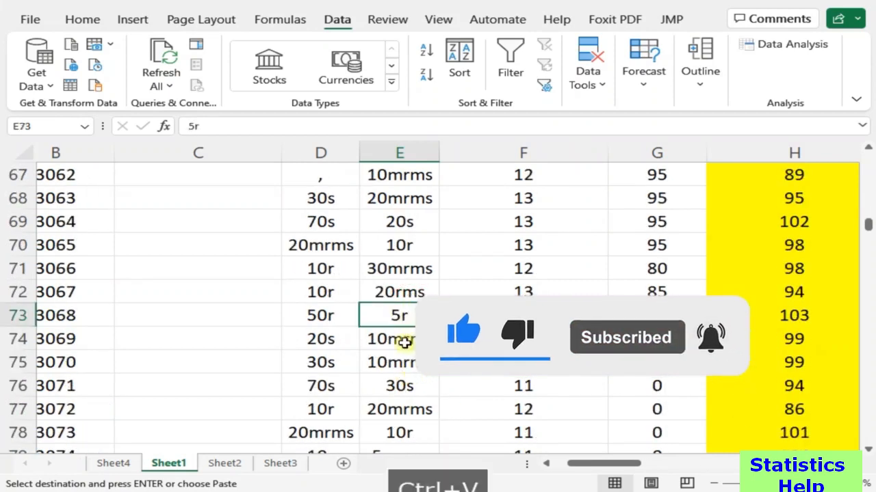
scroll(404, 342, down, 6)
click(416, 242)
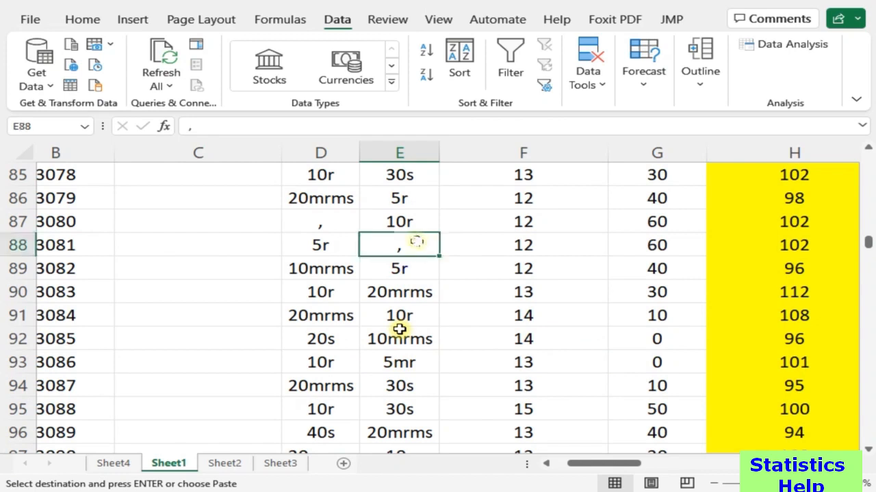
Step: Undo the 5r replacements in the Y-R column, restoring the original entries back through E41
key(ctrl+z)
key(ctrl+z)
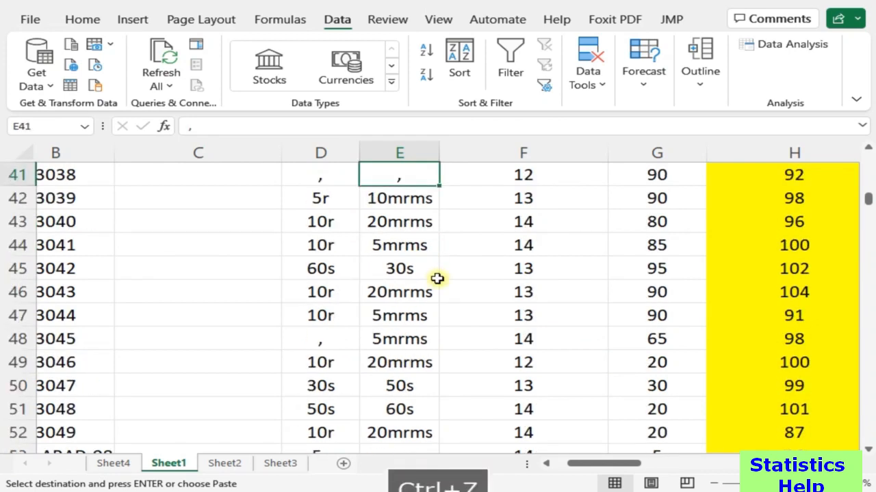
scroll(438, 280, up, 13)
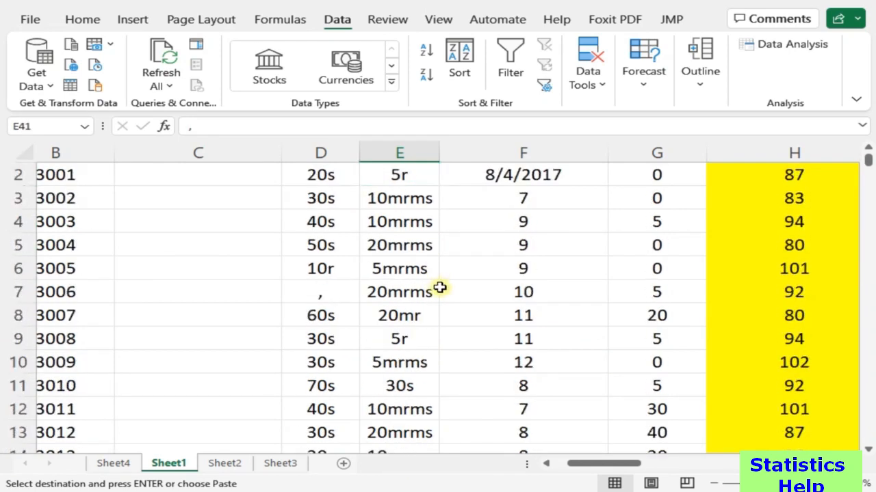
scroll(439, 288, up, 1)
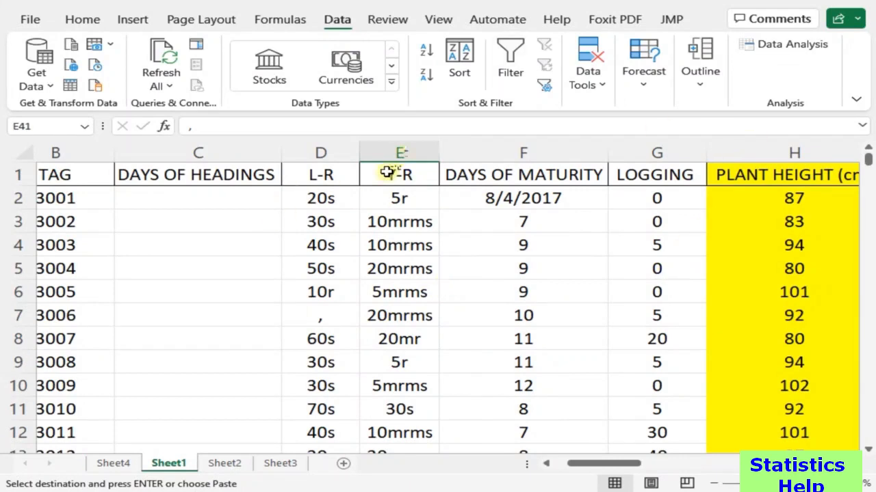
Step: Examine the coded entries in the Y-R column of Sheet1 and compare their format with the plant height values
click(403, 152)
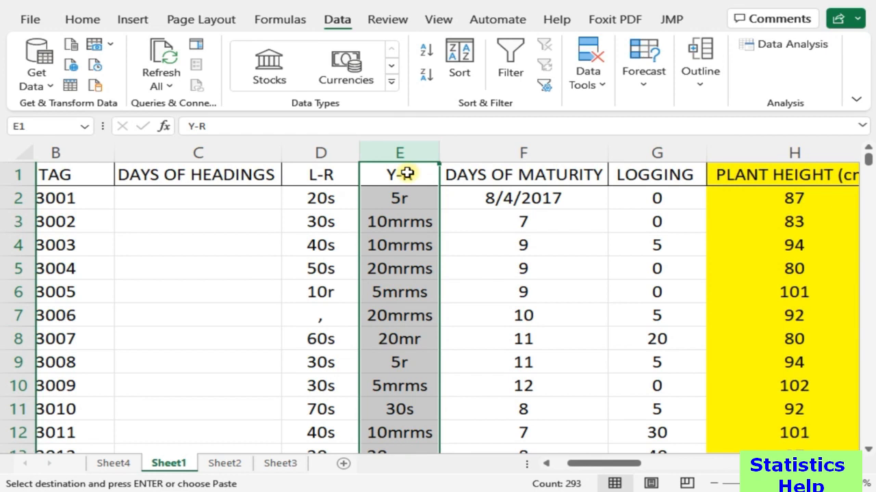
click(408, 267)
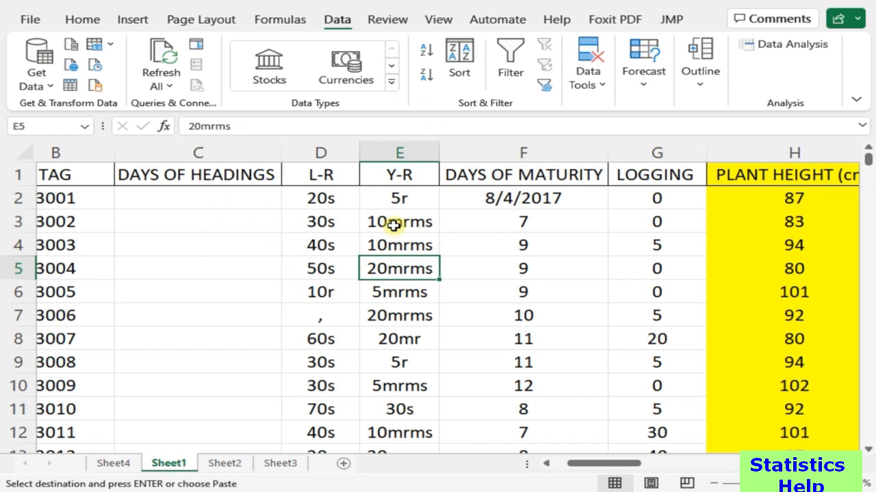
click(404, 173)
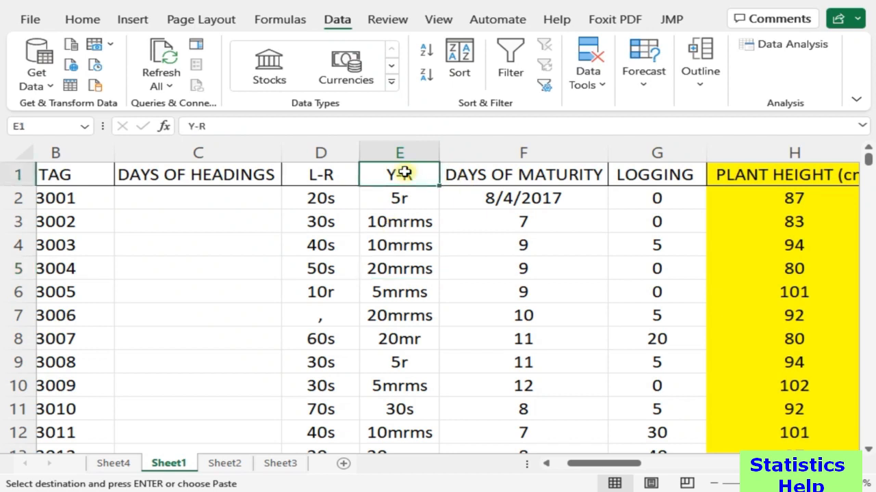
click(396, 204)
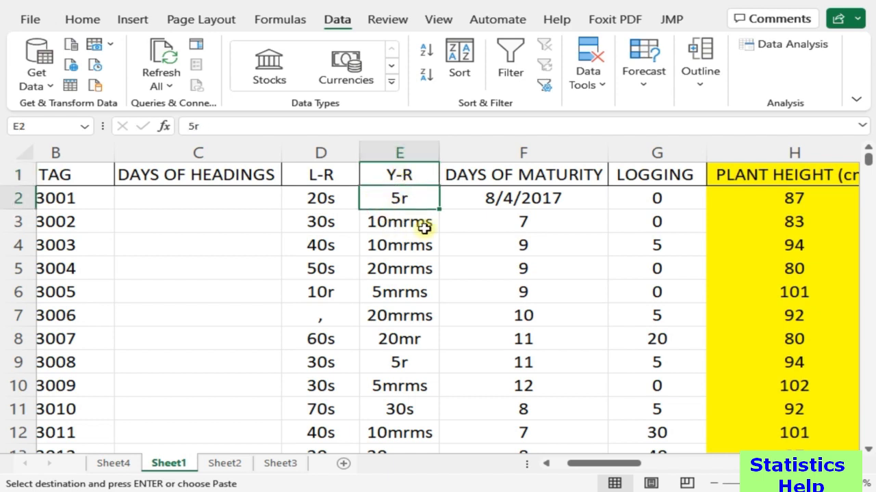
click(424, 226)
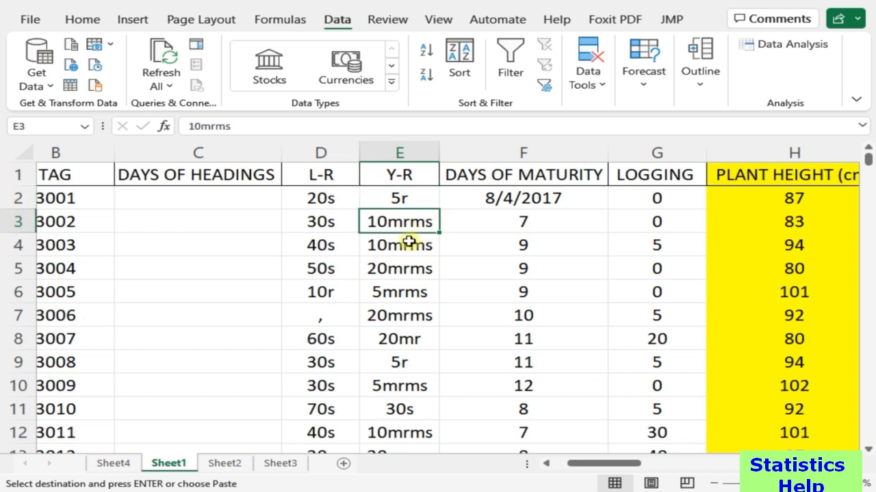
click(417, 202)
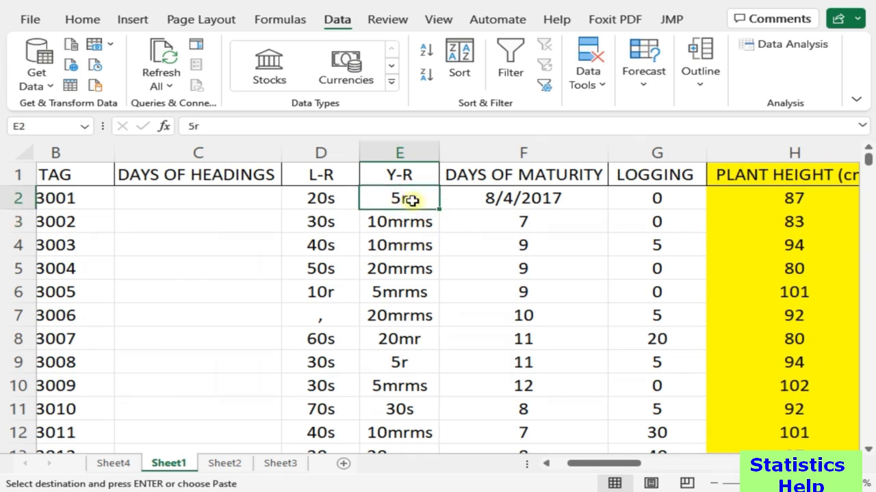
click(735, 190)
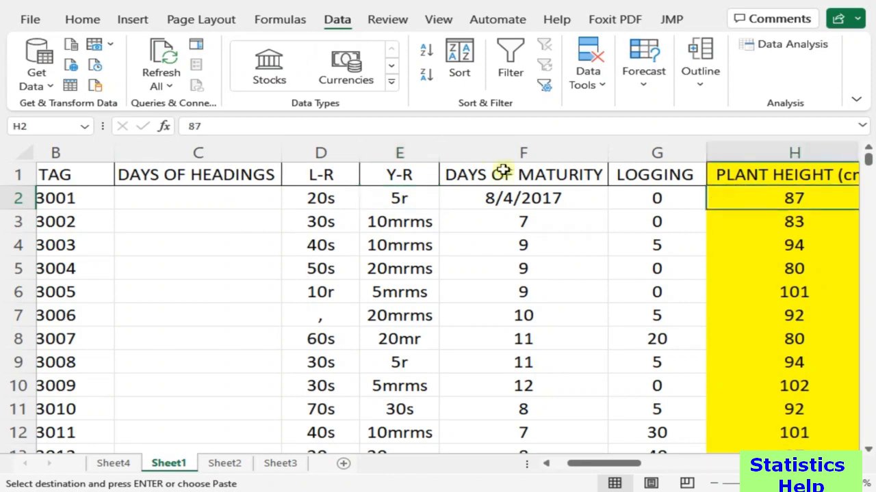
click(412, 202)
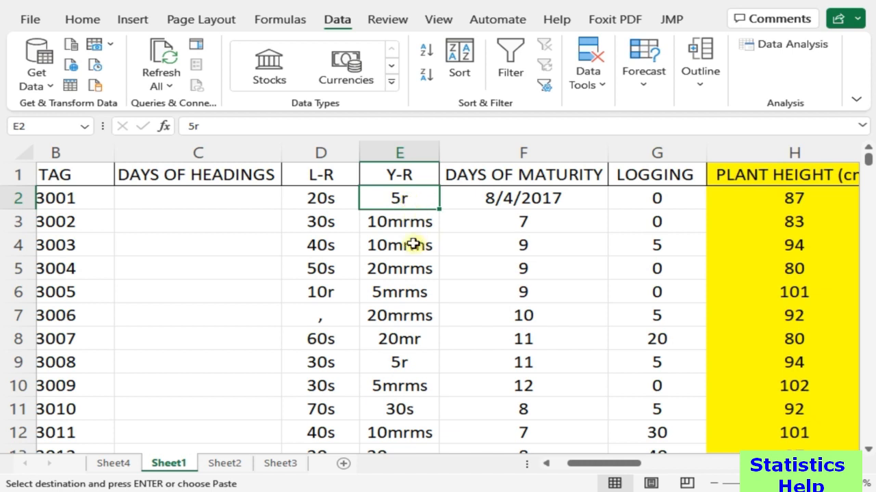
click(388, 226)
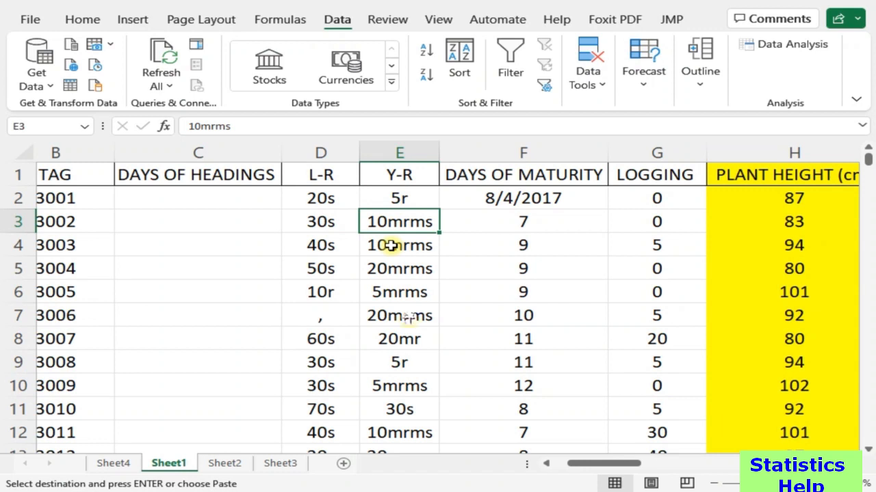
click(407, 317)
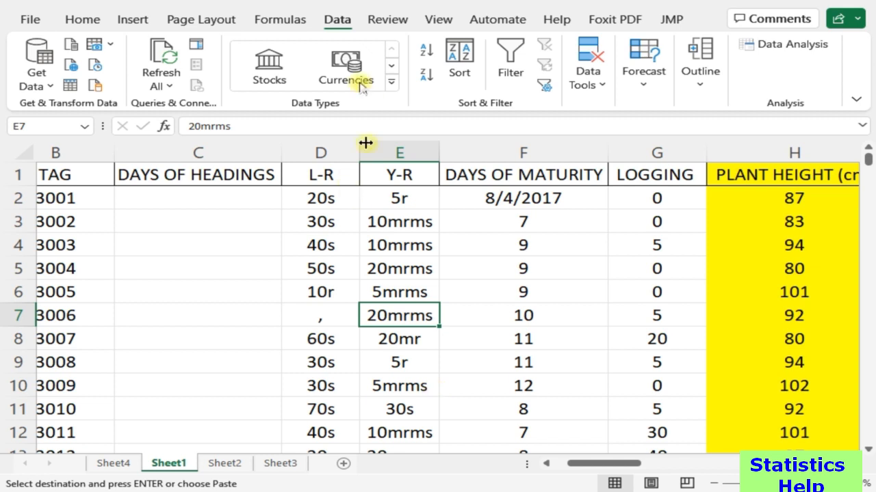
Step: Open the Anova: Single Factor analysis to examine its input and output options, and leave it without running
click(791, 48)
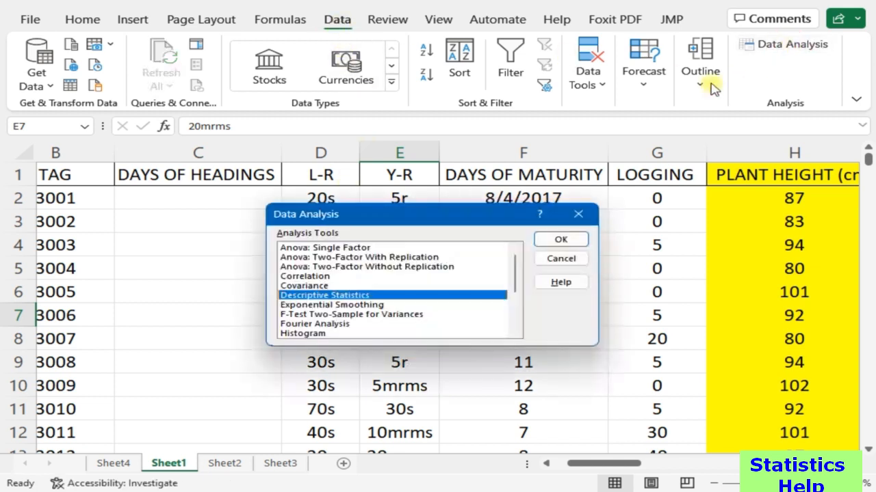
click(374, 249)
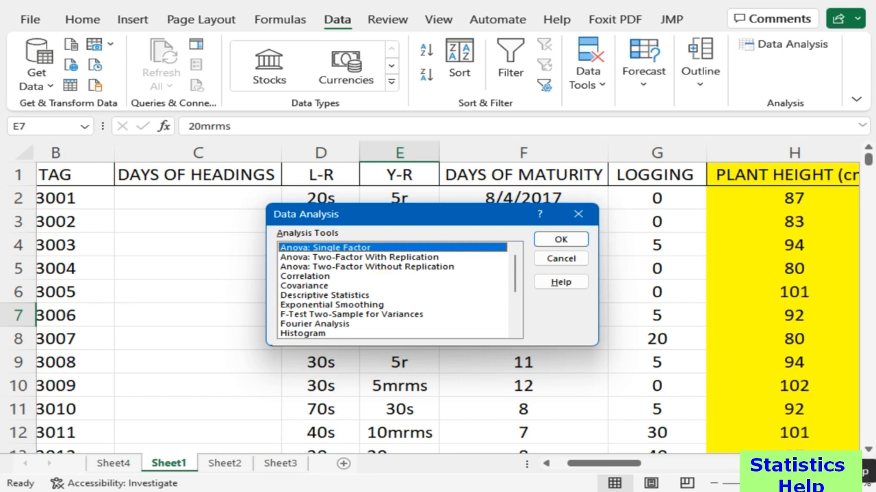
click(574, 239)
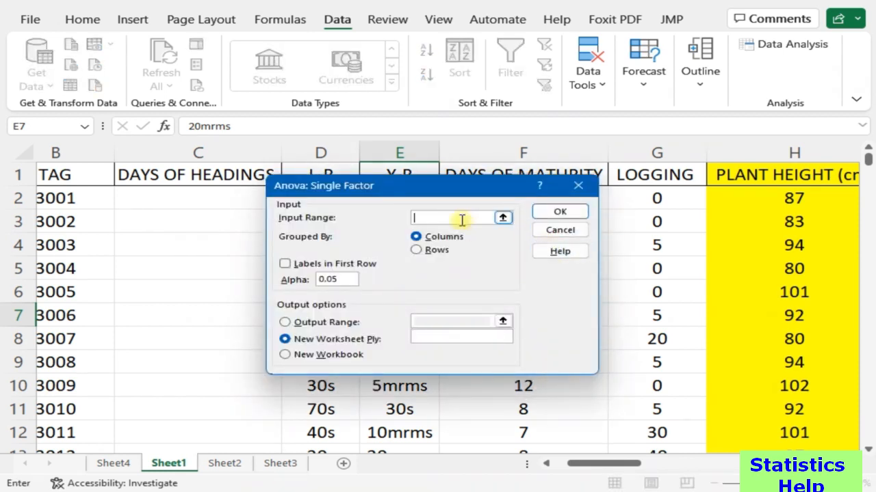
drag(383, 188, 498, 233)
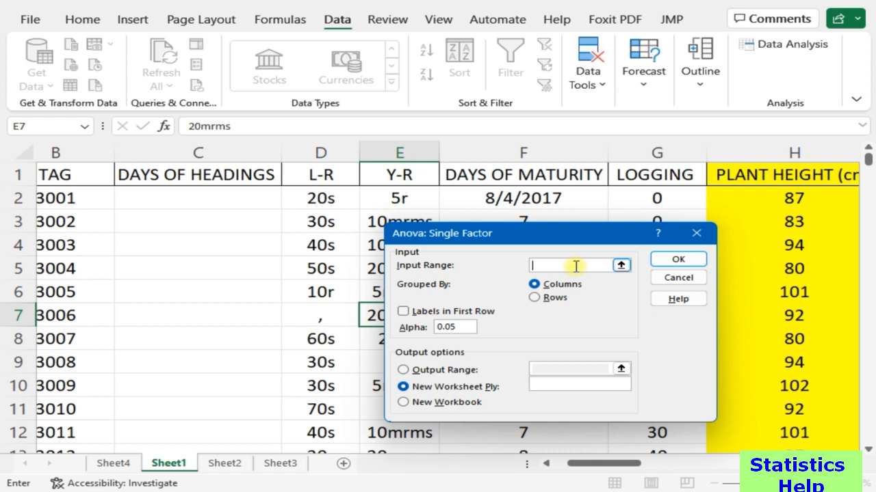
key(Escape)
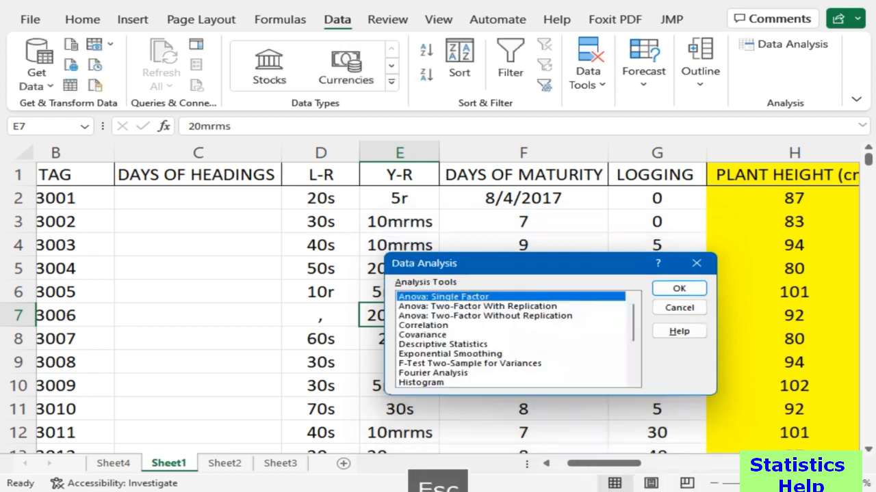
key(Escape)
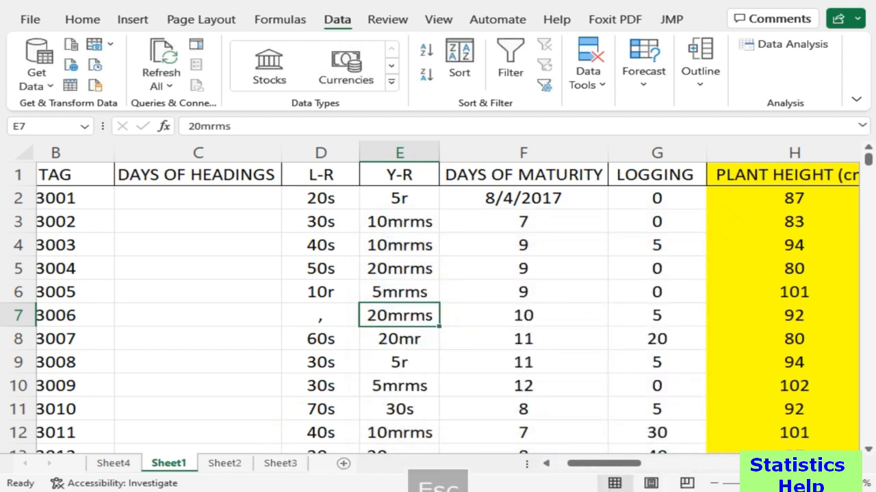
Step: Launch Minitab Statistical Software from the Stat Soft group of pinned apps
click(221, 491)
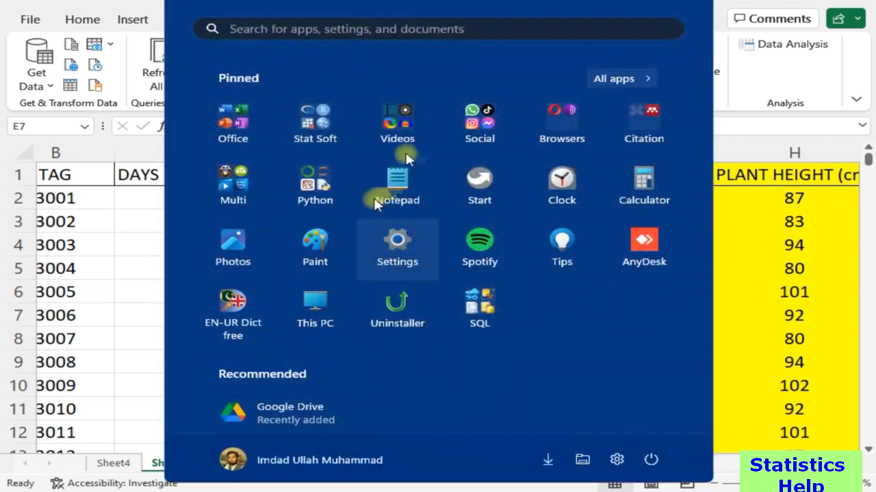
click(309, 123)
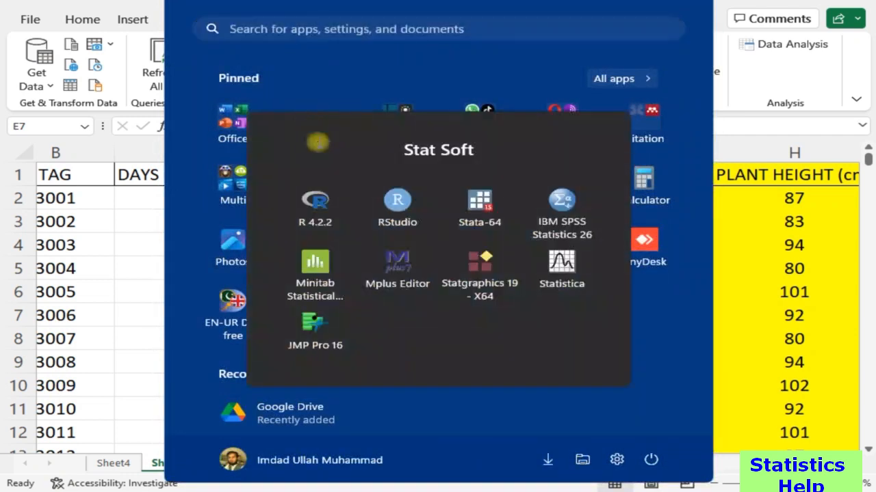
click(327, 284)
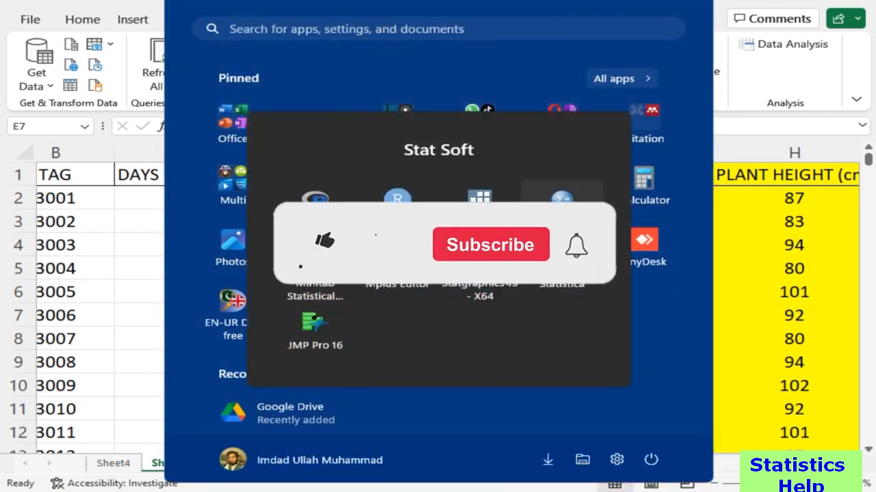
click(482, 491)
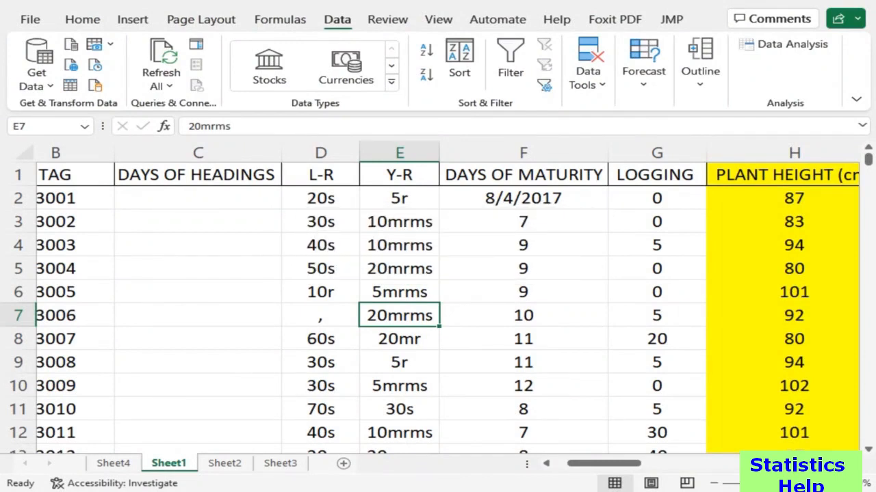
key(alt+Tab)
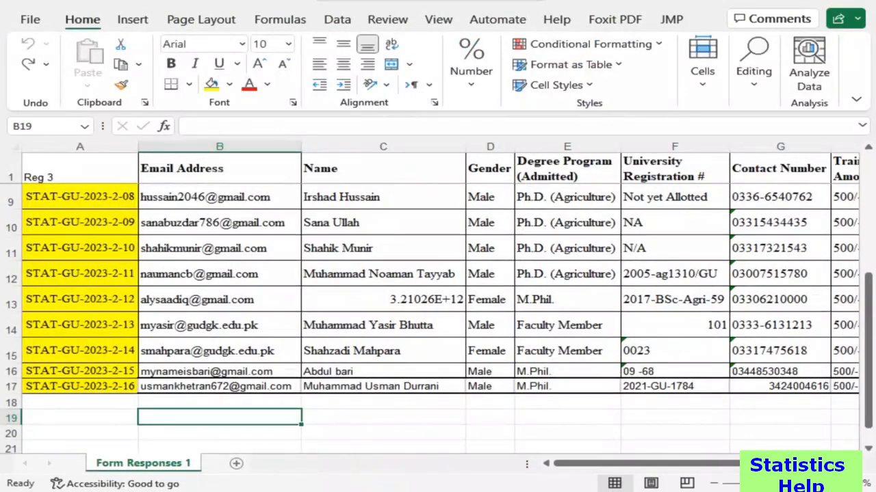
key(alt+Tab)
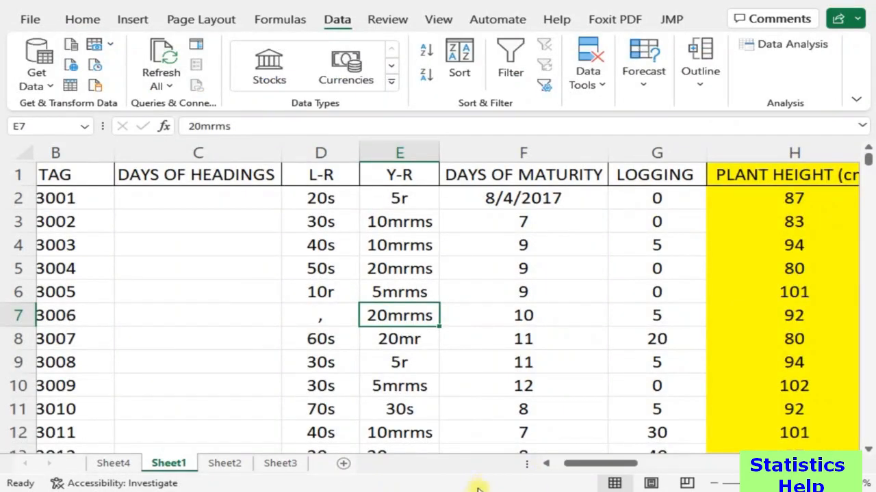
click(401, 366)
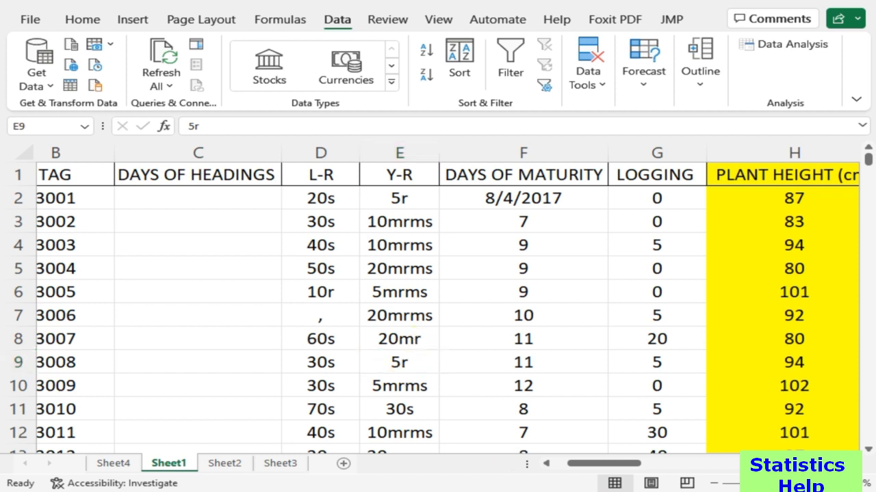
Step: Switch to the untitled Minitab project and narrow its Navigator pane beside the empty worksheet
key(alt+Tab)
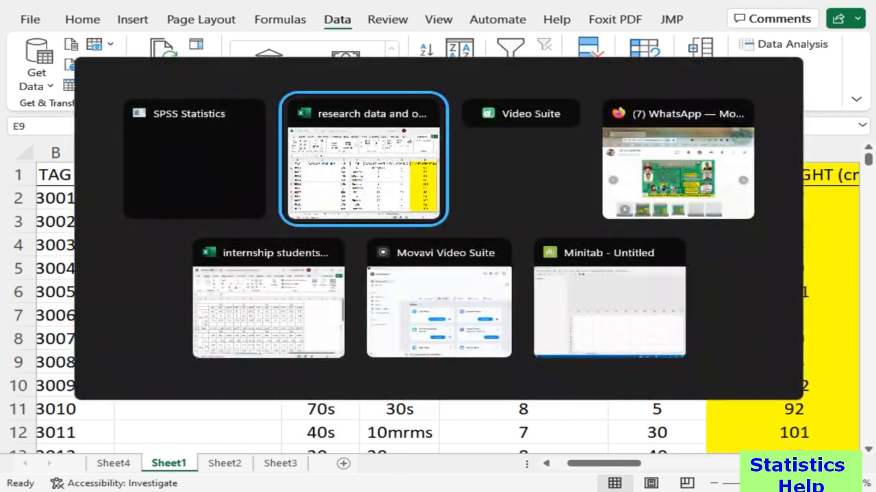
key(alt+Tab)
key(alt+Tab)
key(alt+Tab)
key(alt+Tab)
key(alt+Tab)
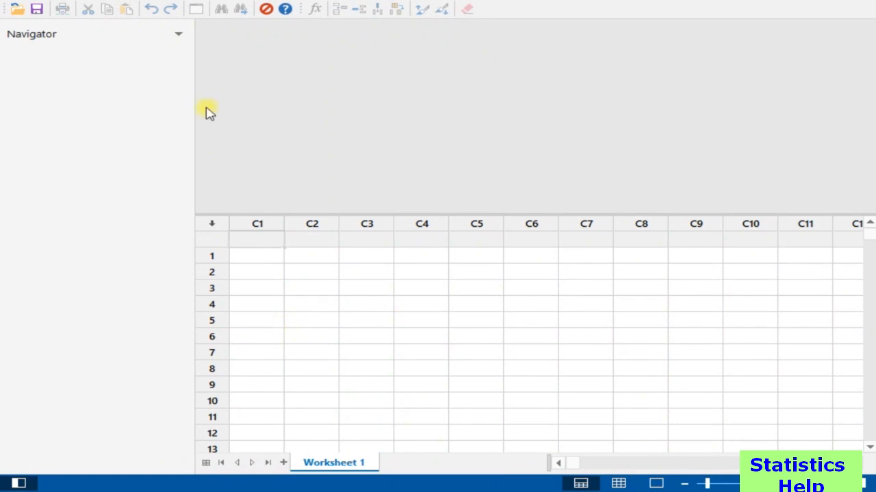
drag(192, 74, 96, 95)
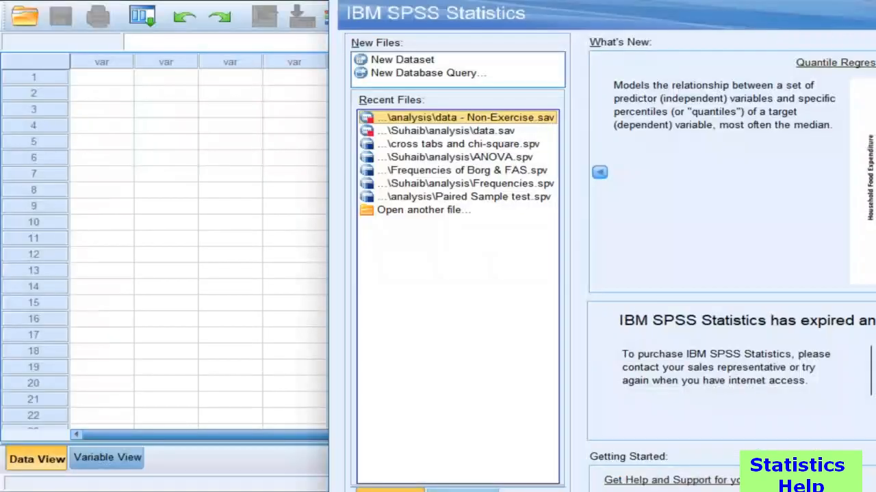
Step: Bring the Welcome to IBM SPSS Statistics dialog fully into view and dismiss it to reach the empty dataset
drag(795, 0, 446, 33)
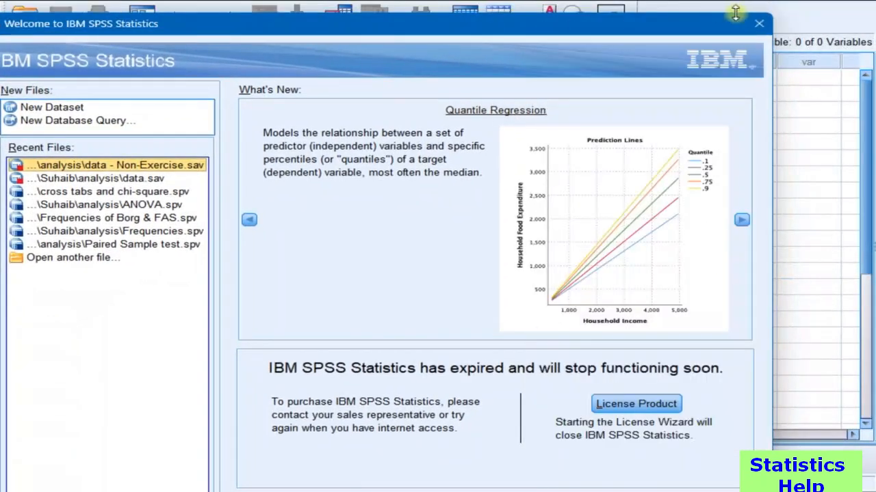
click(759, 23)
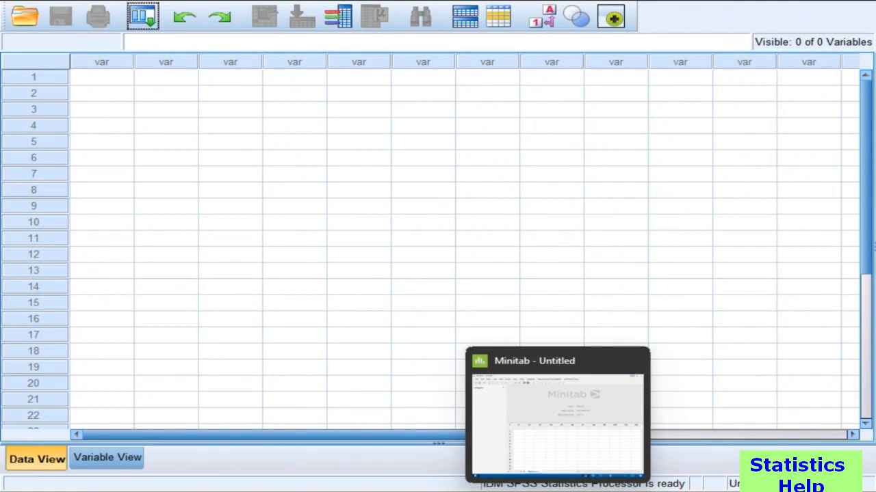
Step: Switch to the Excel workbook and copy the whole Y-R column, header included, from Sheet1
click(552, 411)
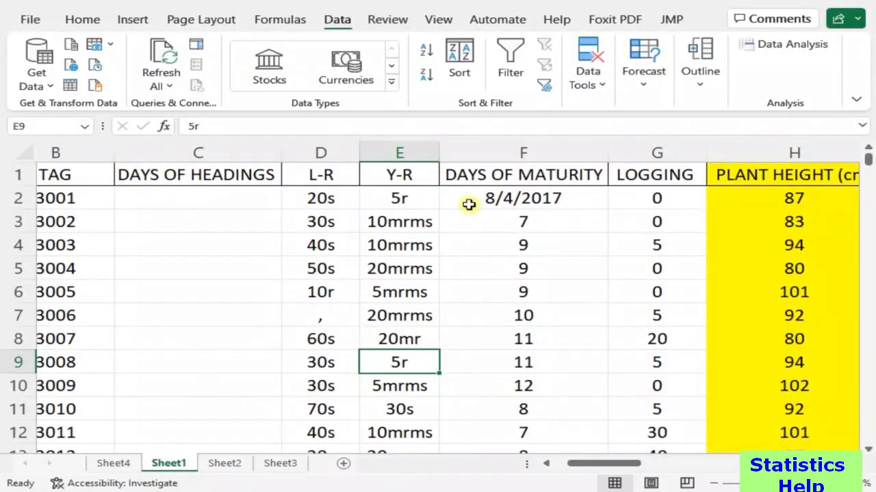
click(413, 172)
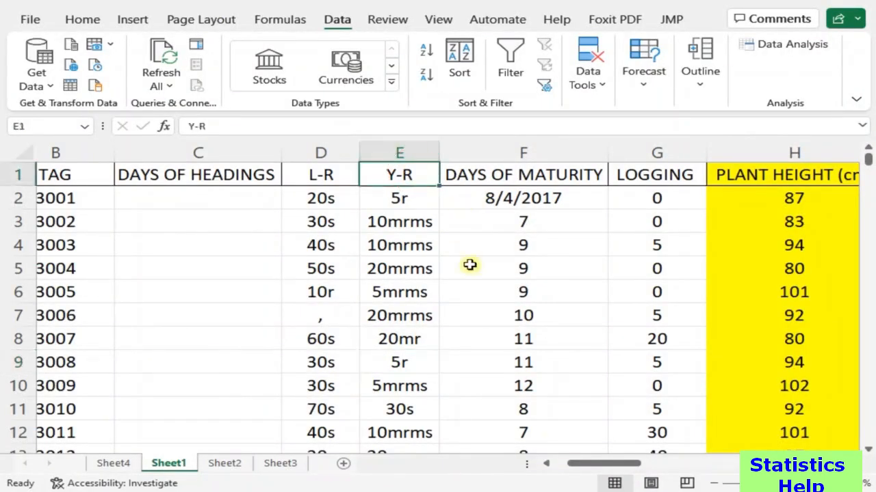
key(ctrl+shift+Down)
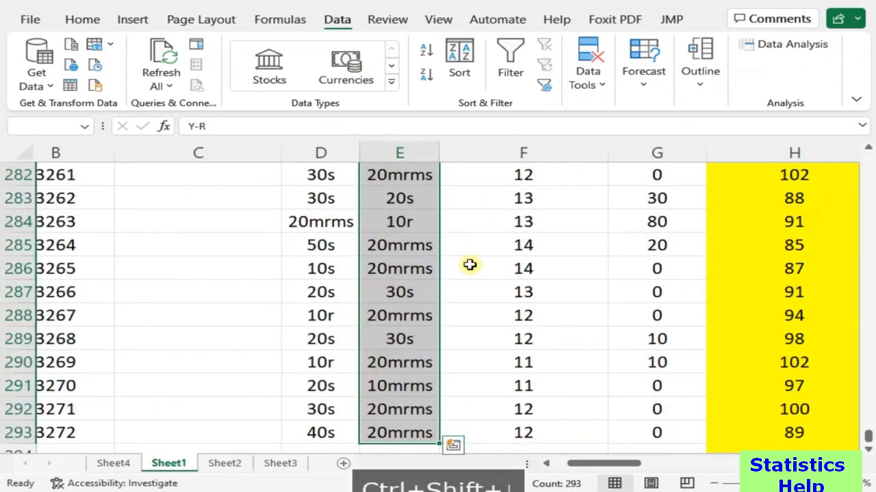
key(ctrl+c)
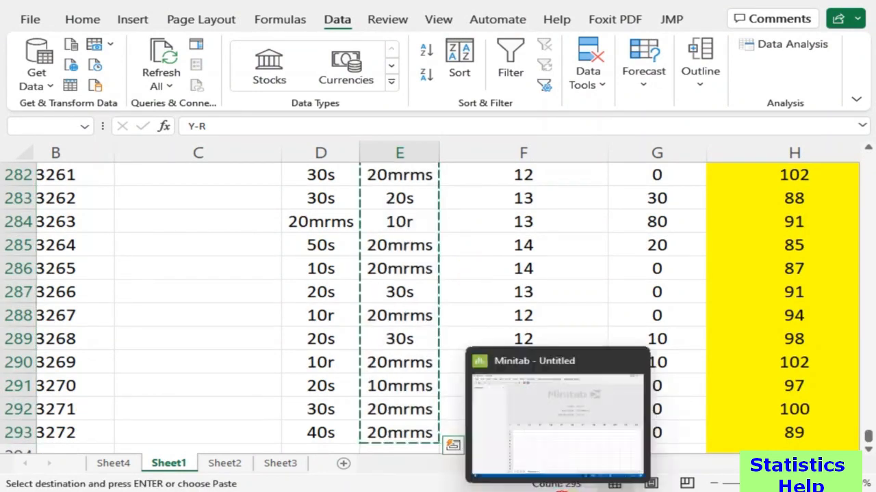
Step: Switch to Minitab and paste the Y-R data into column C1, starting in the column name row
click(547, 485)
click(259, 247)
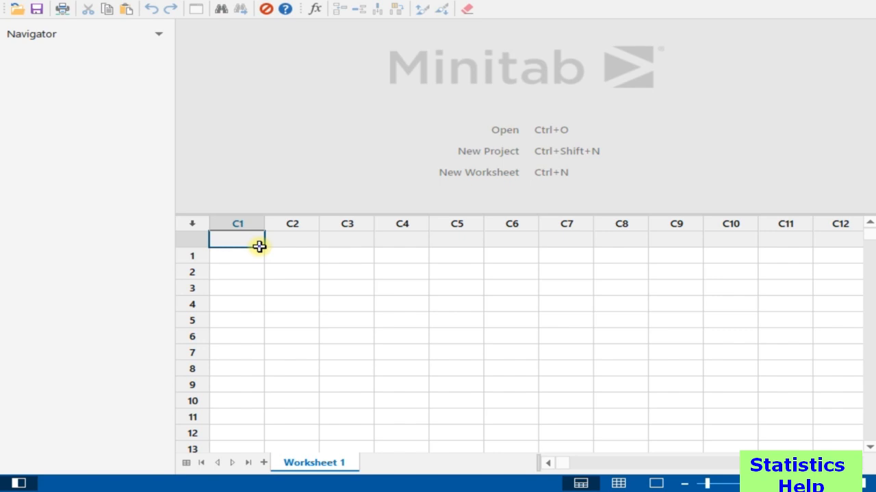
click(242, 256)
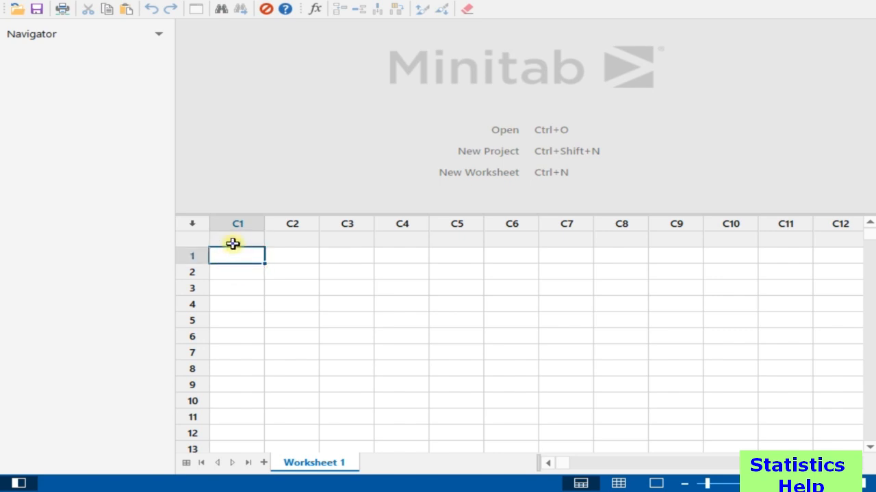
click(233, 241)
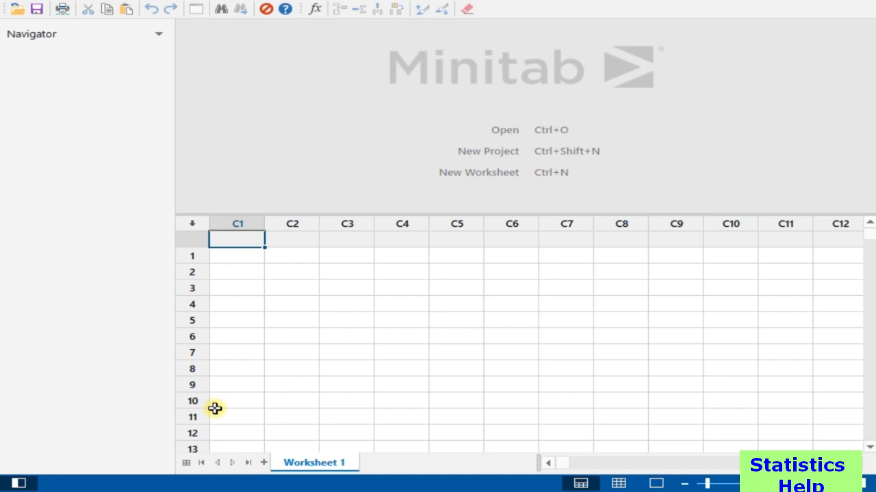
key(ctrl+v)
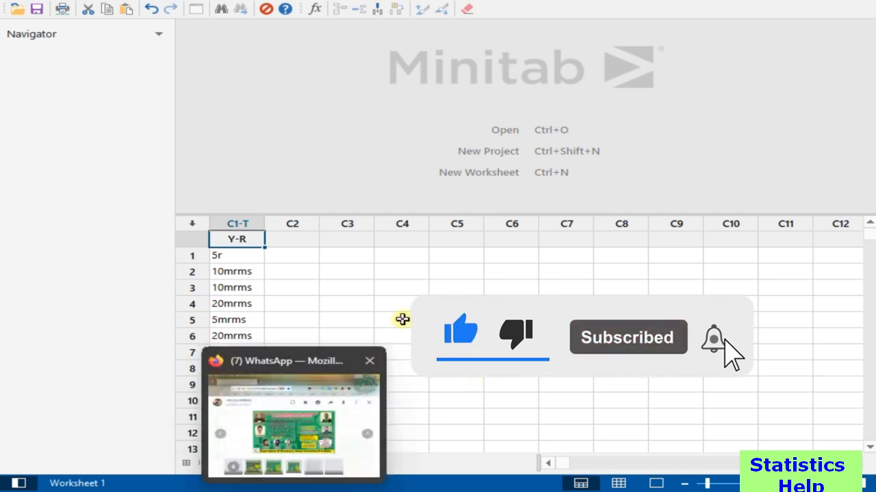
Step: Examine the column name row above row 1 and the first Y-R data cell in C1
click(367, 302)
click(247, 241)
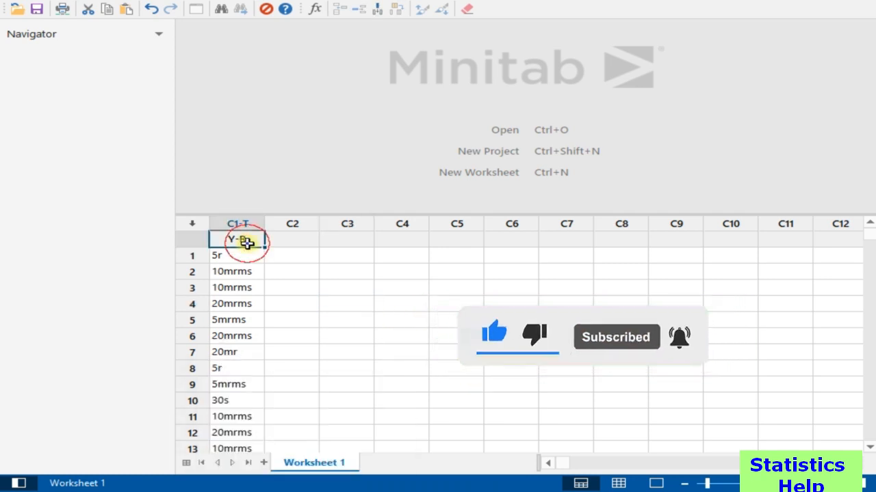
click(194, 240)
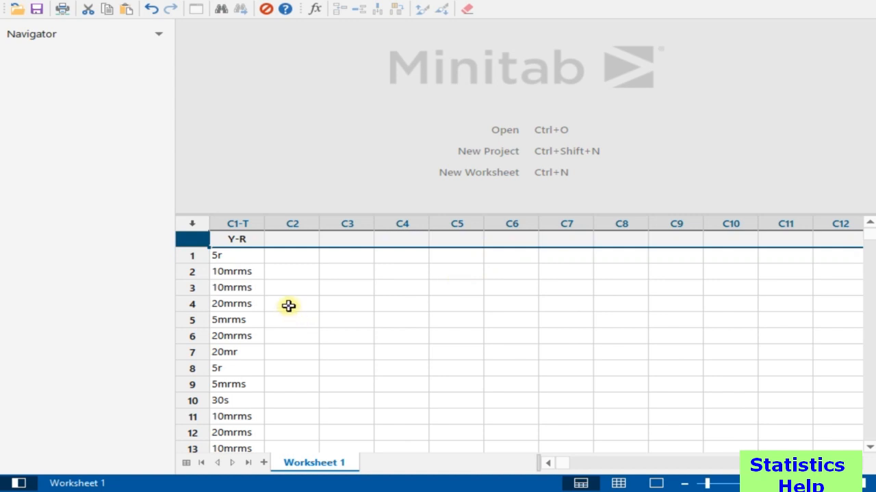
click(287, 305)
click(248, 262)
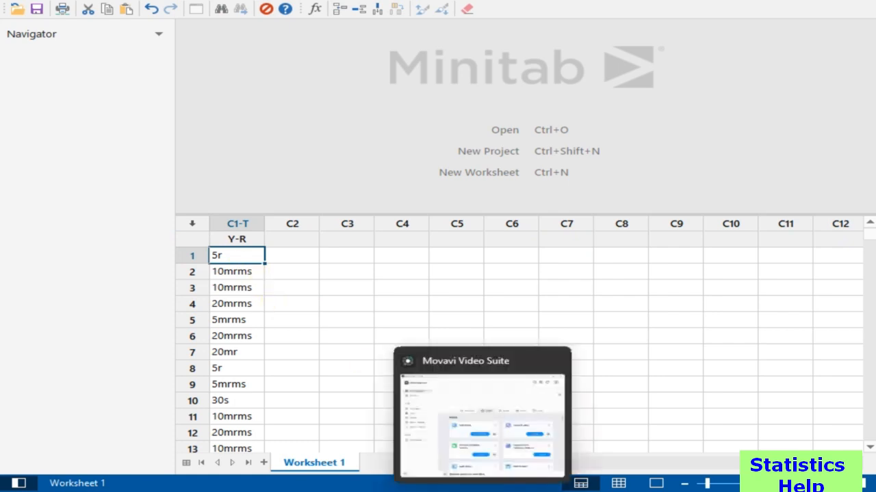
Step: Switch back to the Excel workbook and select the plant height values in column H below the header
mouse_move(445, 491)
click(488, 426)
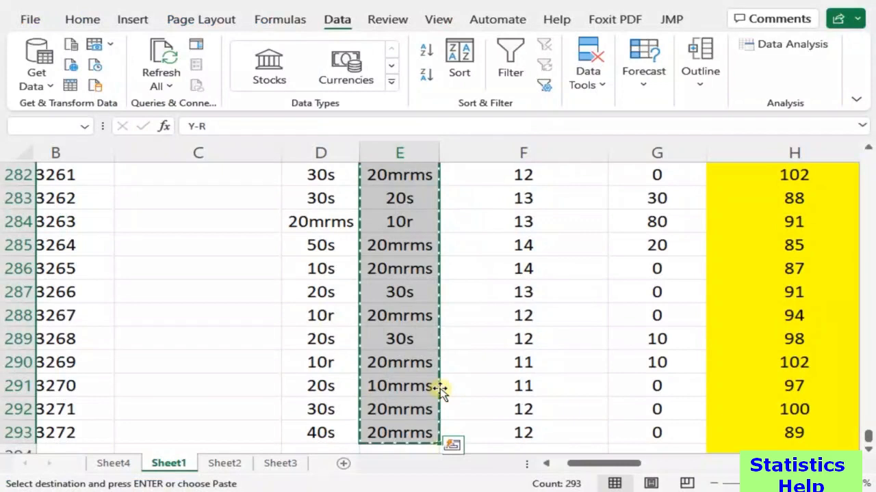
scroll(464, 416, up, 7)
key(ctrl+Home)
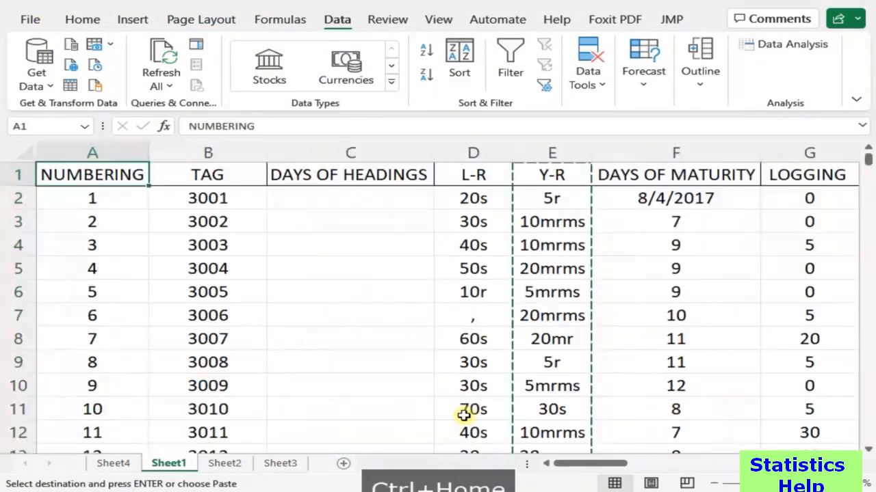
key(Right)
key(Right)
key(Right)
key(Right)
key(Right)
key(Right)
key(Right)
key(Right)
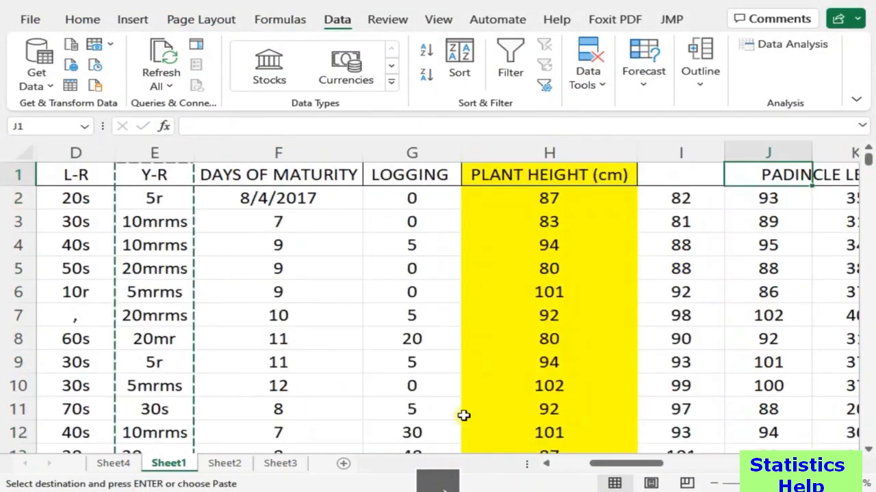
key(Down)
key(Left)
key(ctrl+shift+Down)
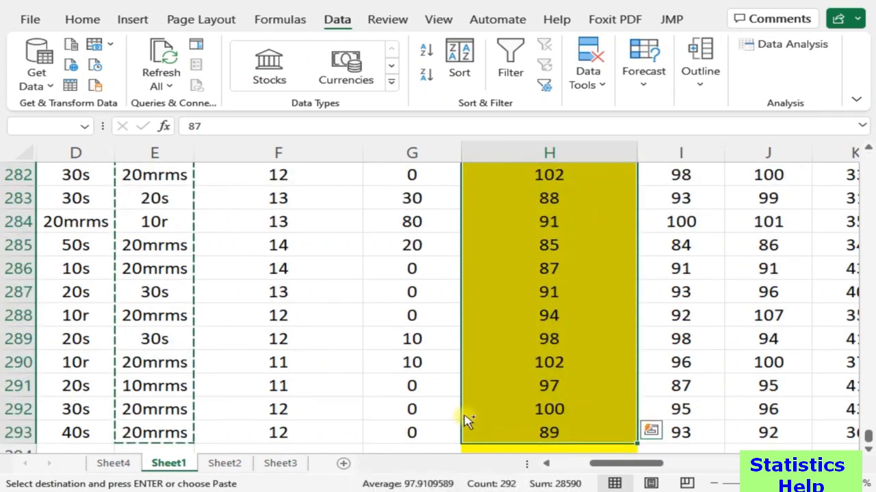
Step: Copy the plant height values from H2 to the end of the data, leaving out the header
key(ctrl+Home)
key(ctrl+Right)
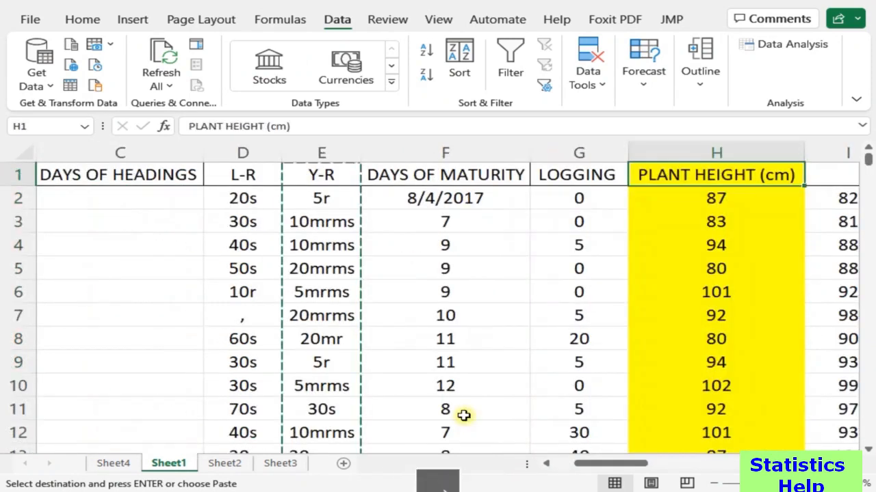
key(ctrl+Right)
key(Left)
key(Left)
key(Left)
key(Down)
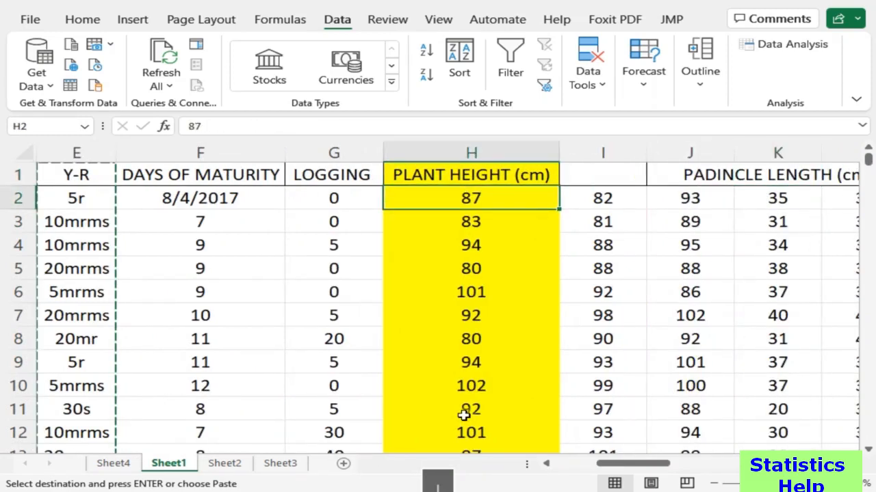
key(ctrl+shift+Down)
key(ctrl+c)
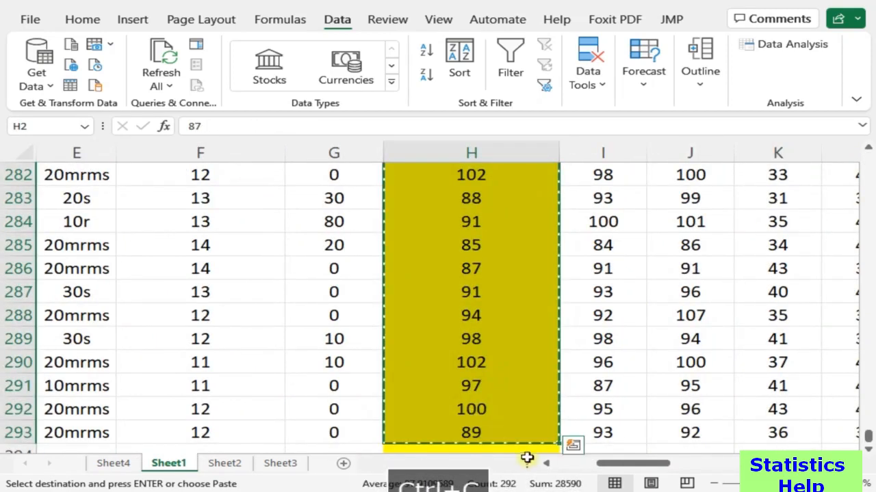
Step: Switch to Minitab, paste the headerless plant height values into C2 from row 1, and undo the paste
click(558, 491)
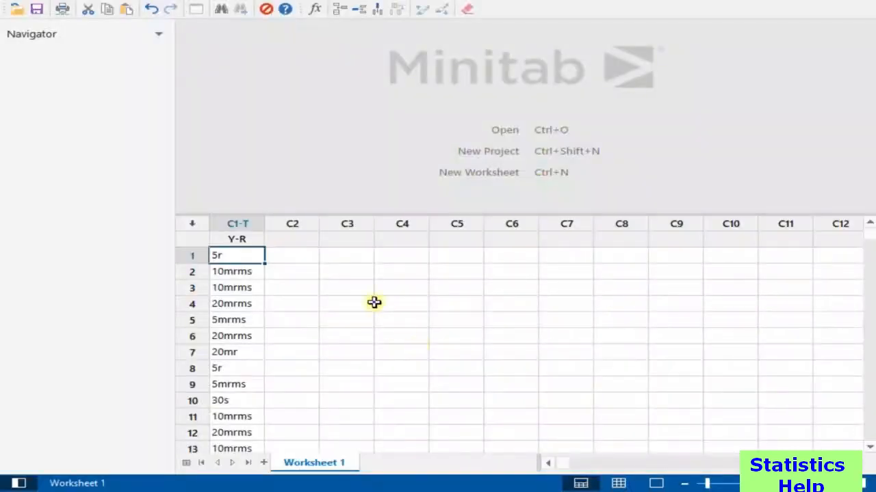
click(301, 259)
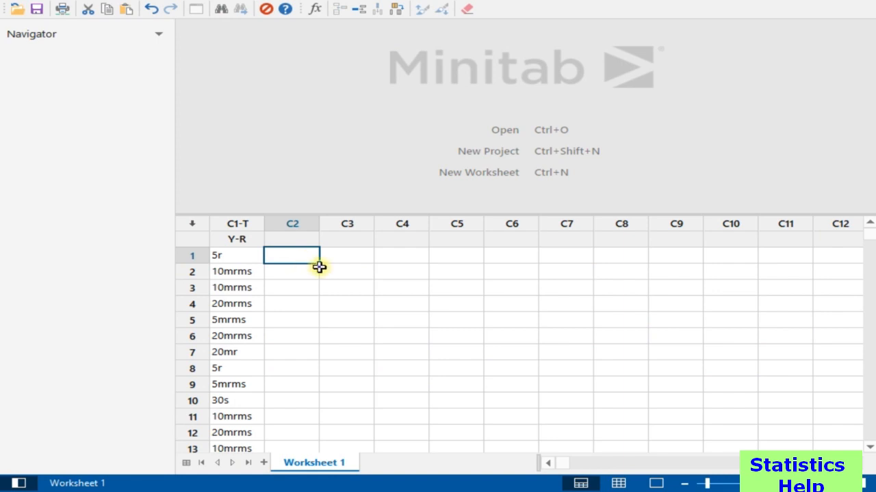
key(ctrl+v)
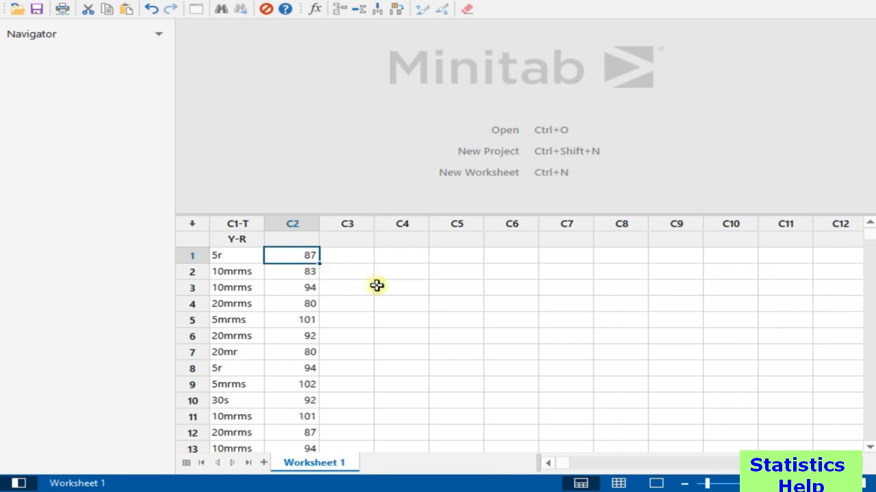
click(308, 242)
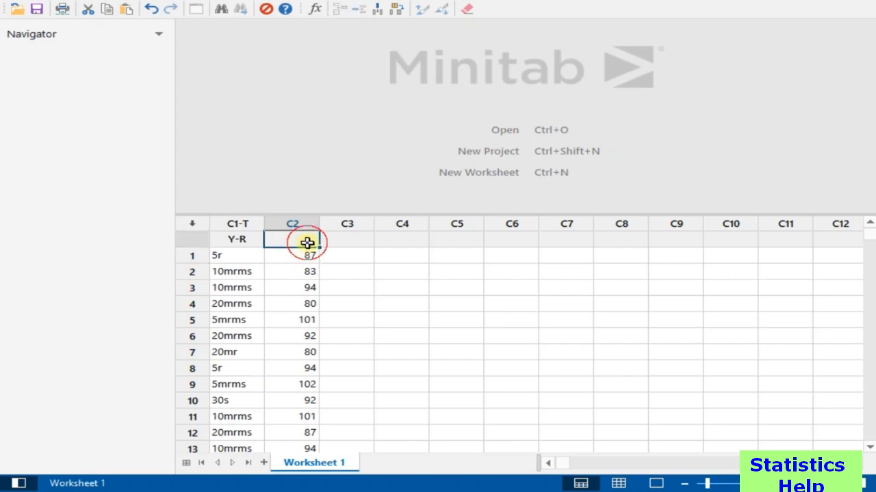
key(ctrl+z)
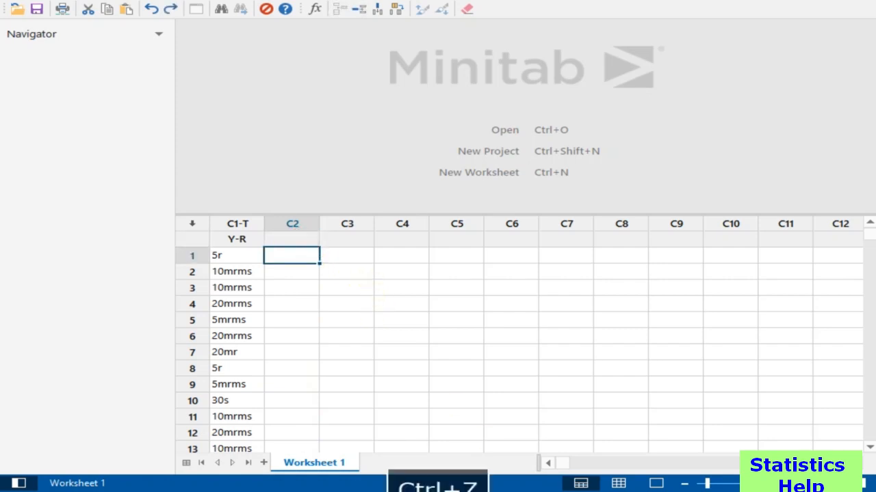
Step: Switch to the Excel workbook and copy the PLANT HEIGHT (cm) column from its header in H1 through row 293
mouse_move(506, 484)
click(502, 441)
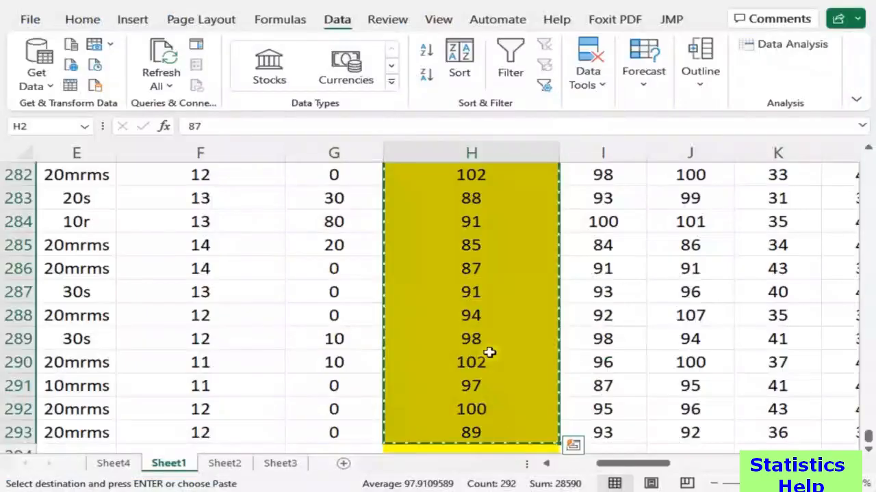
key(ctrl+Up)
key(ctrl+shift+Up)
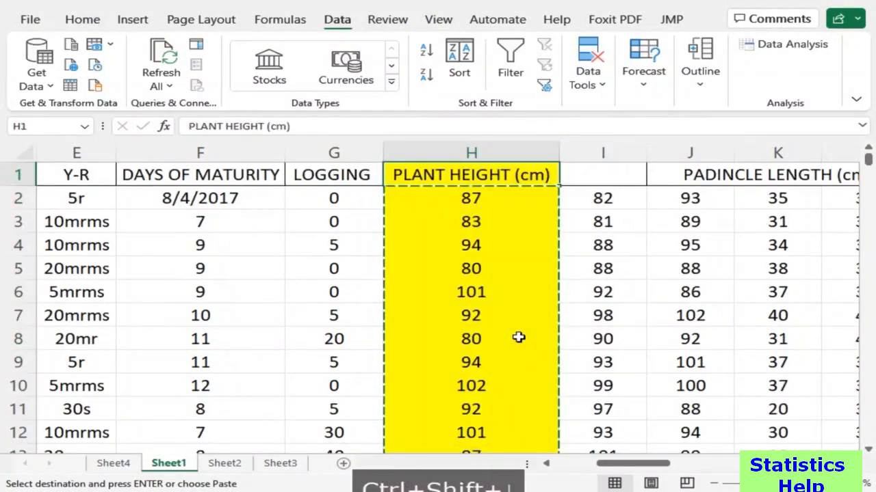
key(ctrl+shift+Down)
key(ctrl+c)
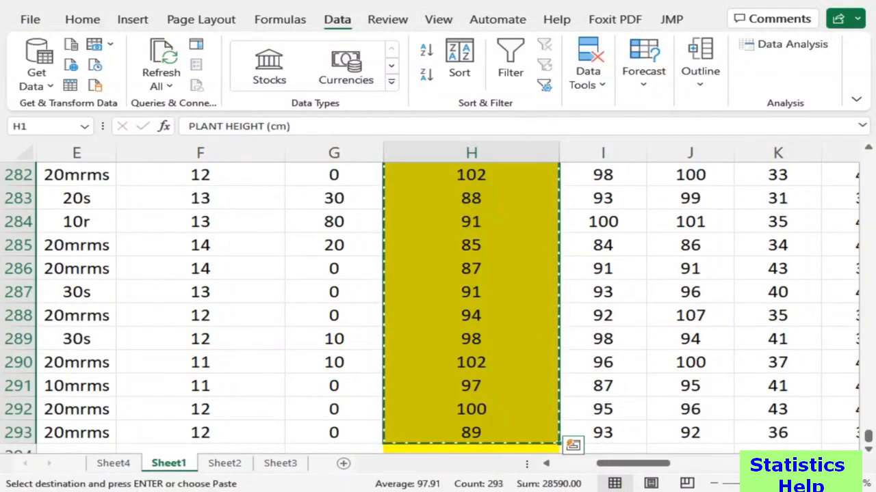
Step: Paste the plant height column into Minitab's C2 from row 1 and have the paste moved up into the name row
mouse_move(553, 483)
click(552, 417)
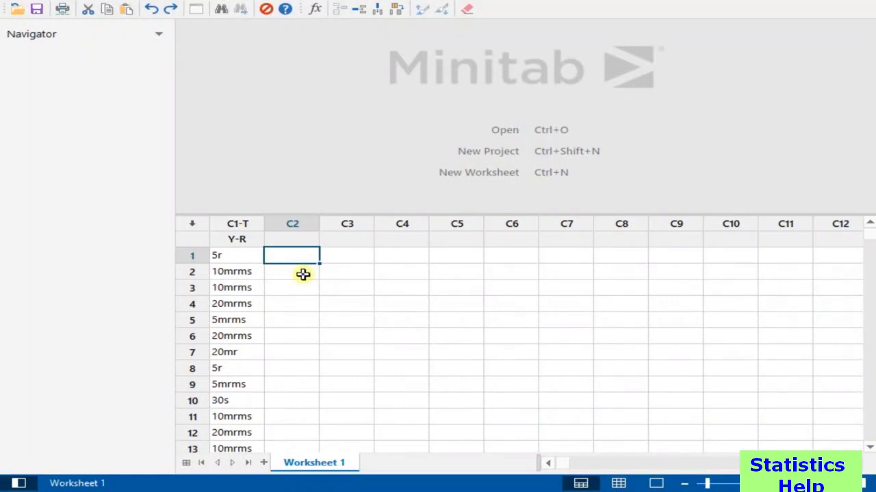
key(ctrl+v)
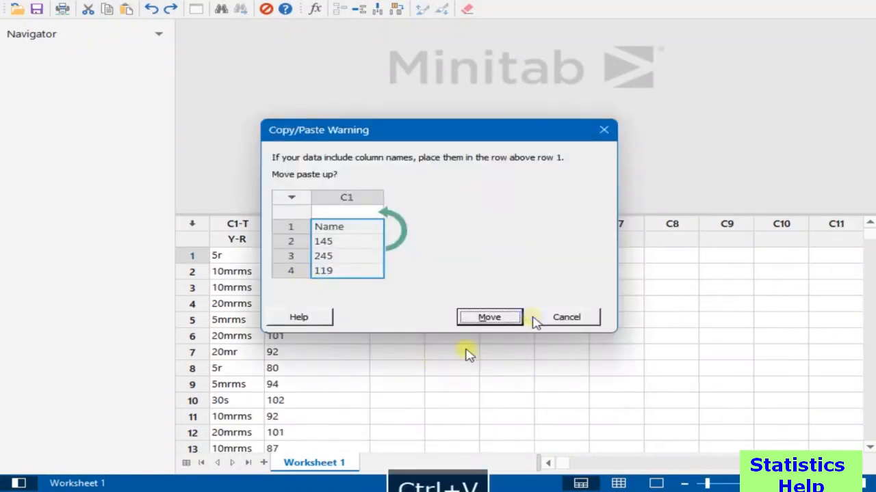
drag(415, 130, 605, 248)
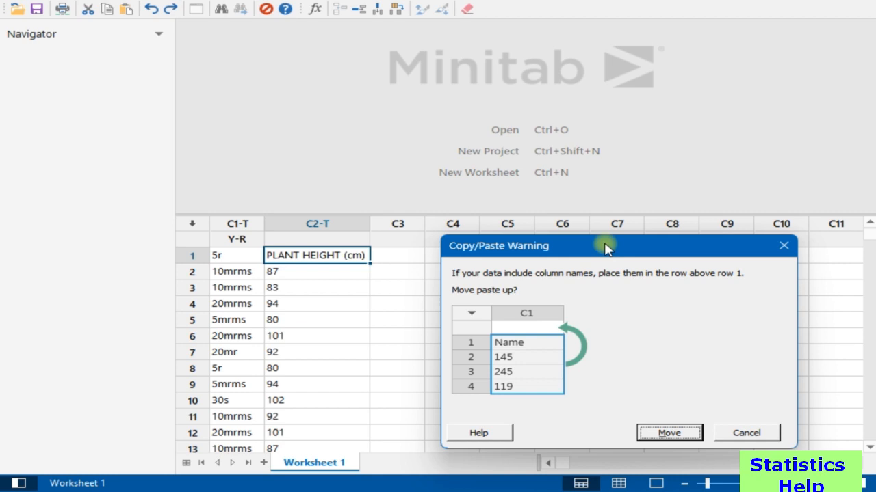
click(665, 430)
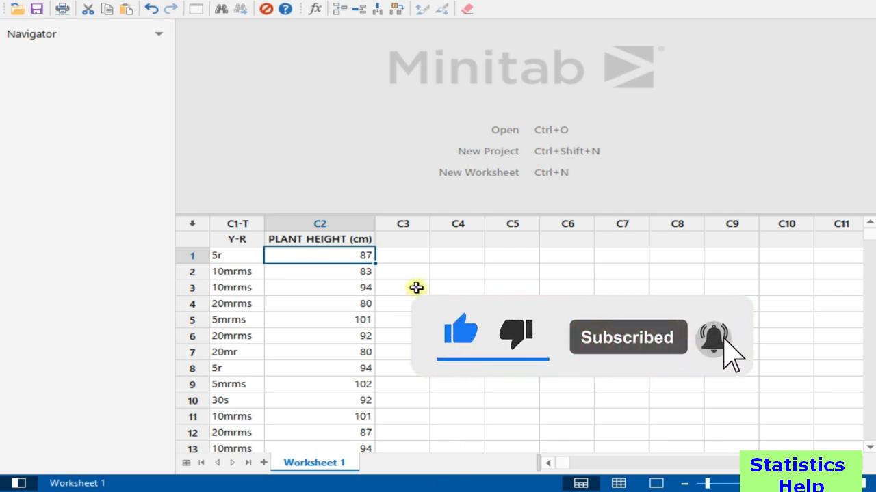
Step: Open the One-Way Analysis of Variance dialog to view its response and factor fields, and leave it without running
click(162, 1)
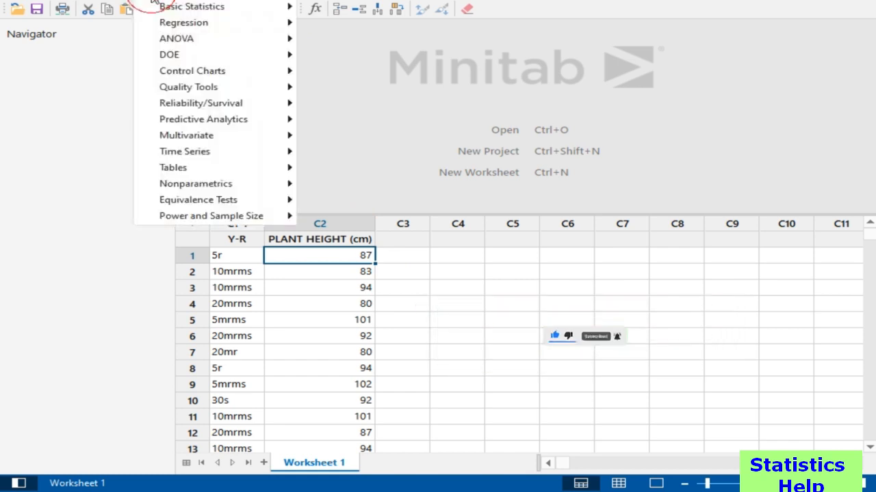
mouse_move(171, 39)
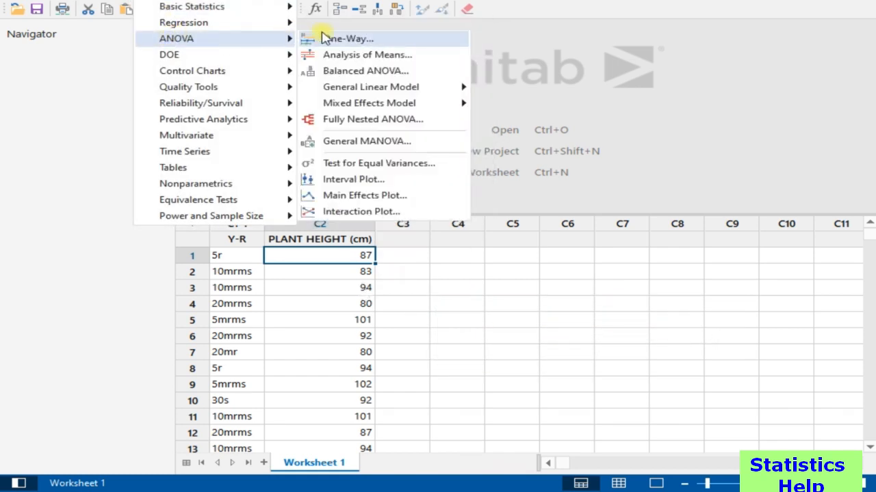
click(339, 40)
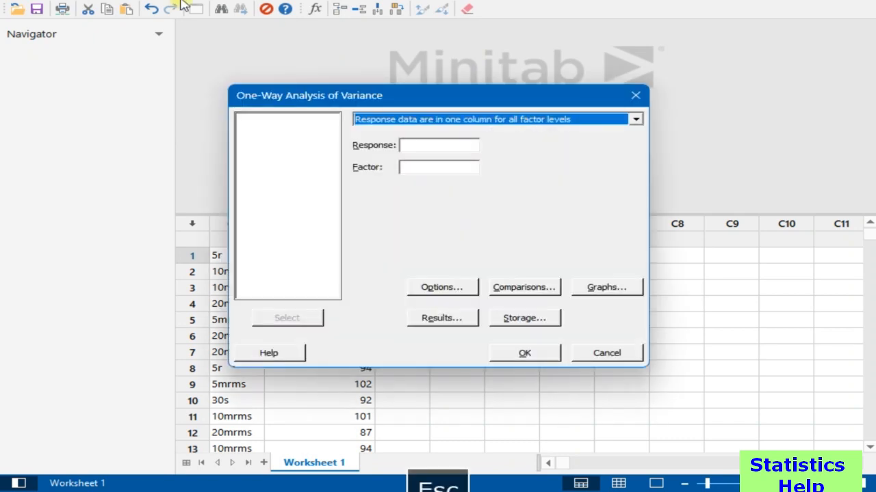
key(Escape)
Step: Open the One-Way Analysis of Variance setup with response data in one column for all factor levels
click(171, 0)
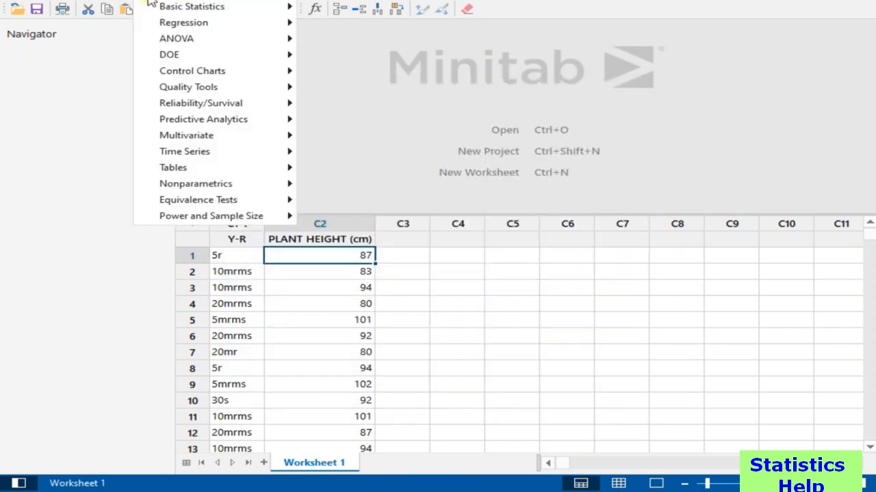
mouse_move(209, 43)
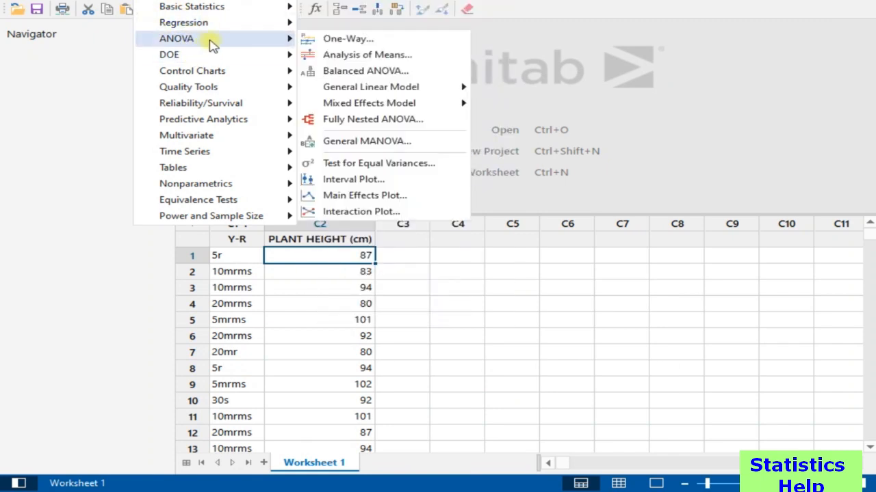
click(354, 39)
drag(413, 98, 385, 101)
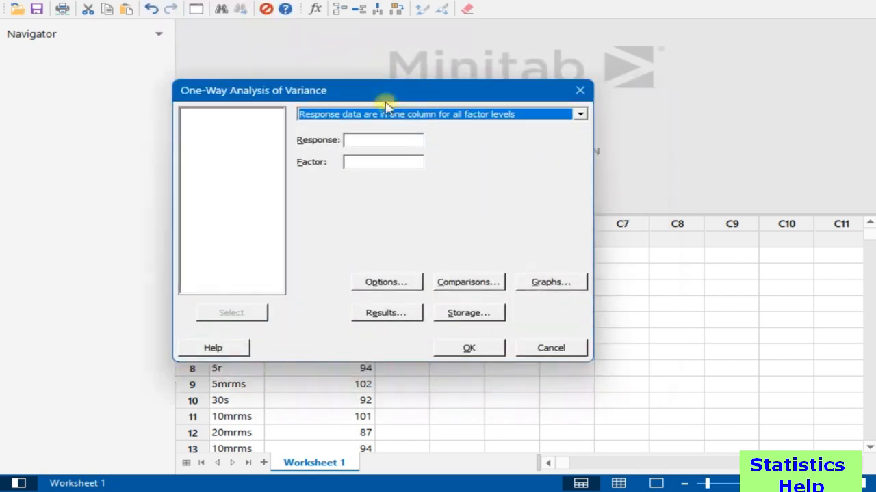
click(443, 115)
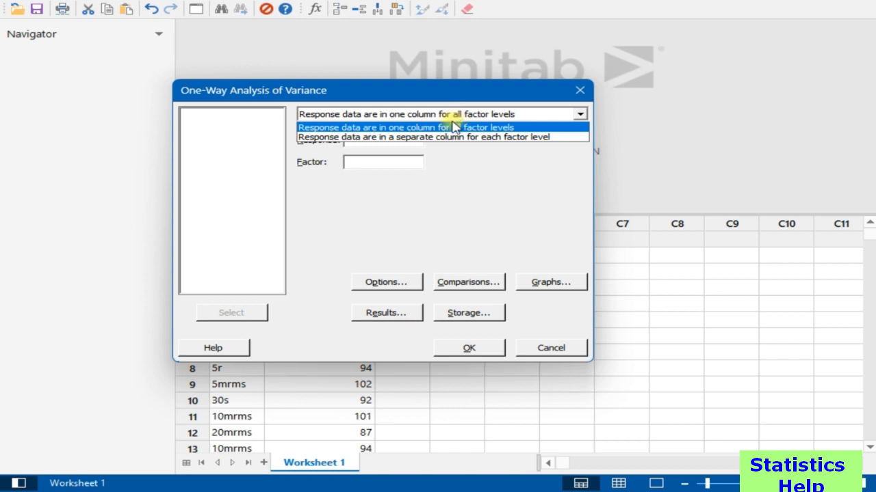
click(453, 127)
drag(424, 96, 691, 117)
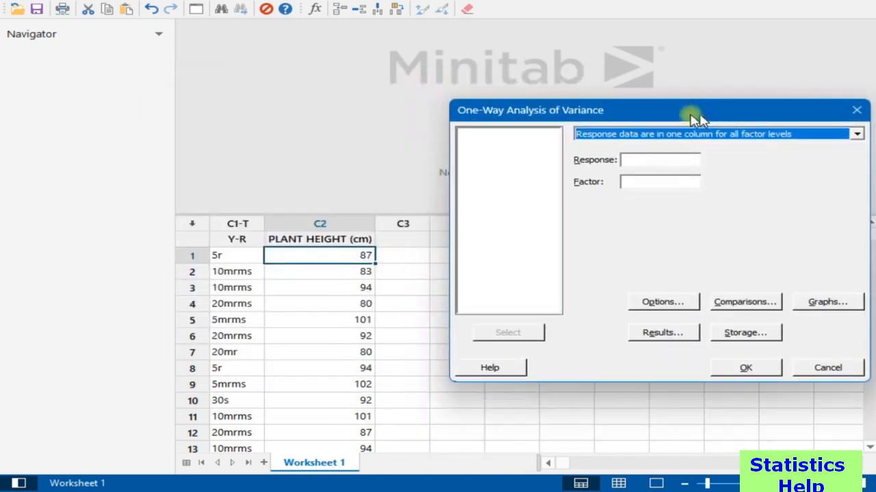
click(661, 160)
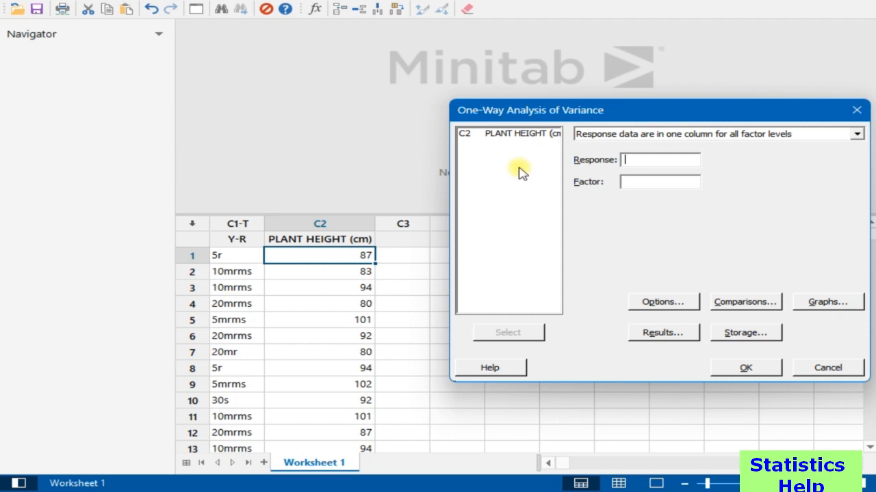
double_click(533, 137)
key(Tab)
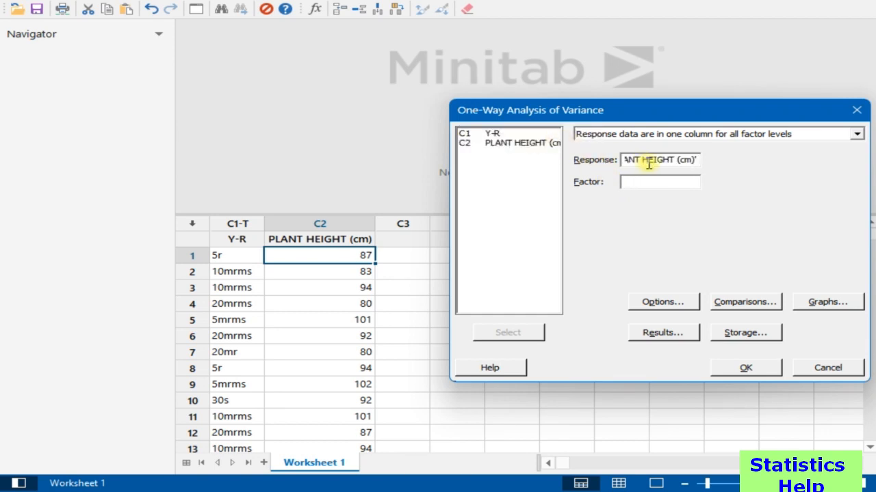
click(648, 163)
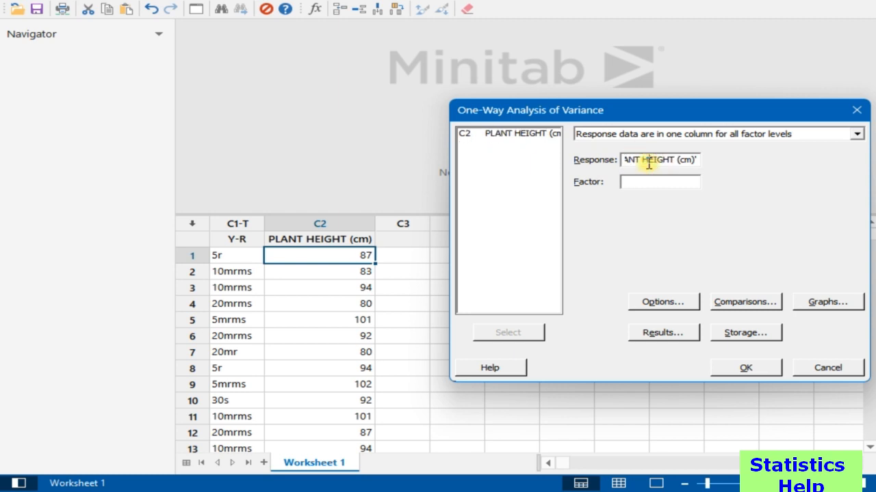
key(ctrl+a)
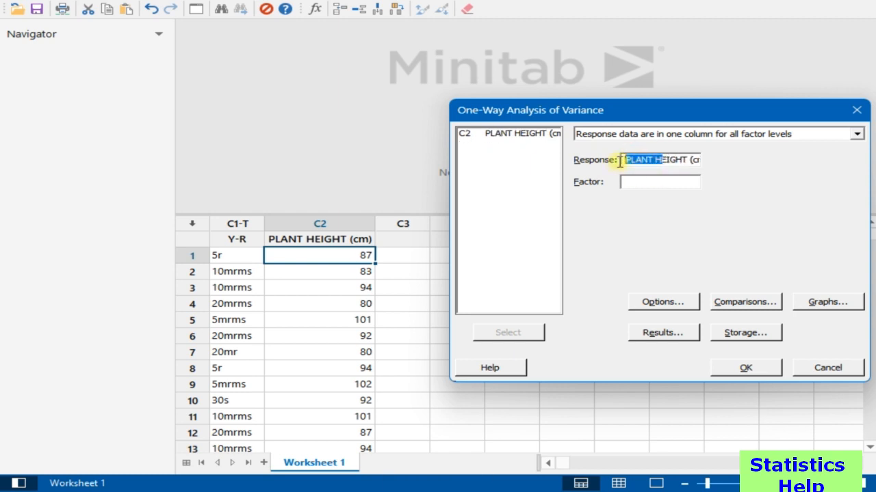
key(Delete)
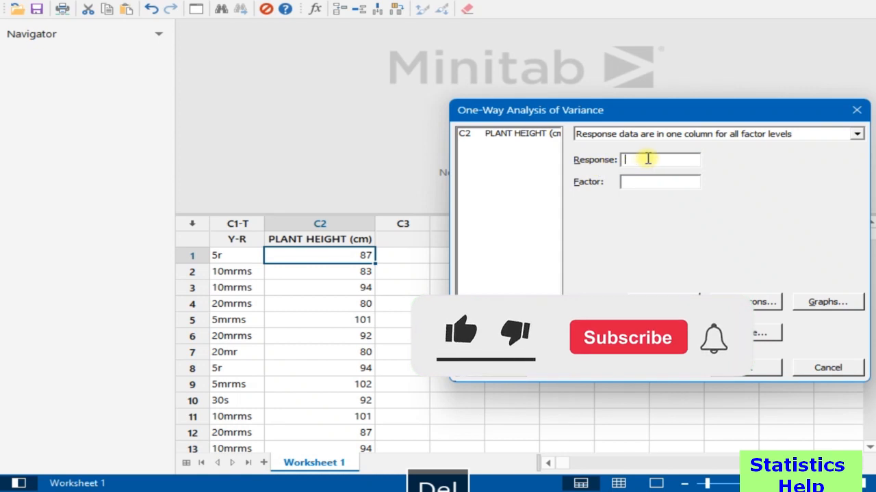
Step: Enter C2 as the response and assign Y-R as the factor for the one-way ANOVA
text(C2)
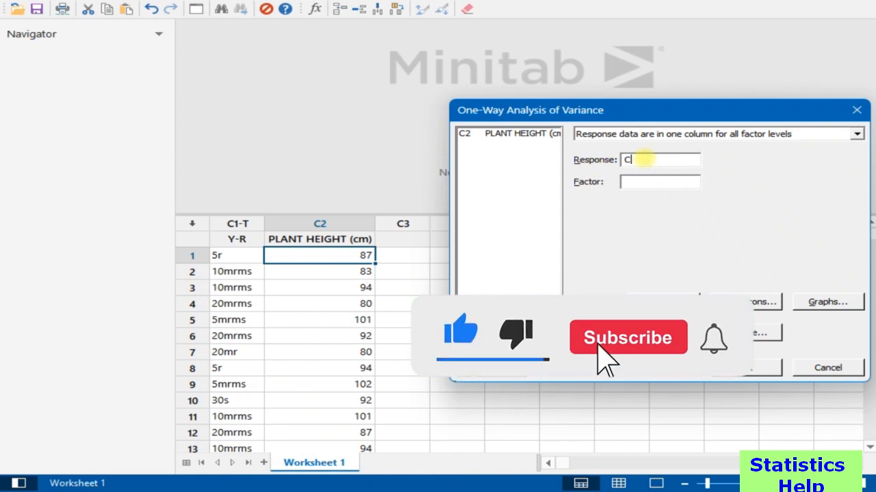
click(682, 188)
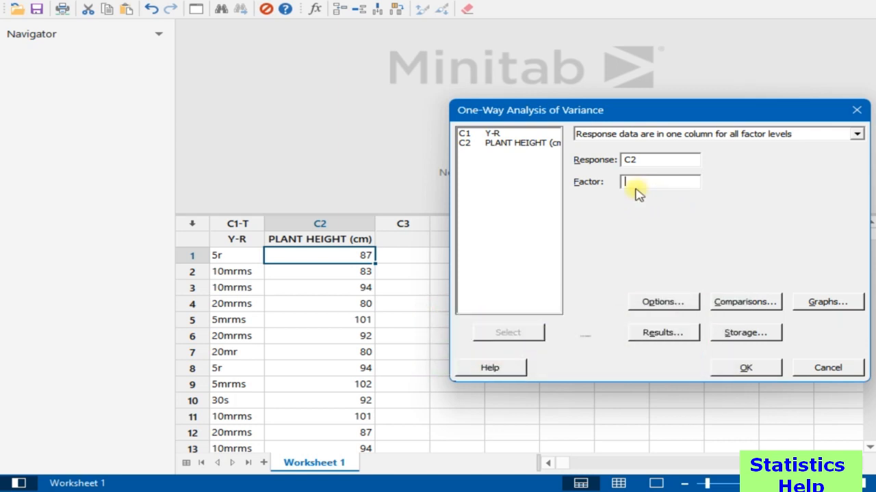
click(497, 136)
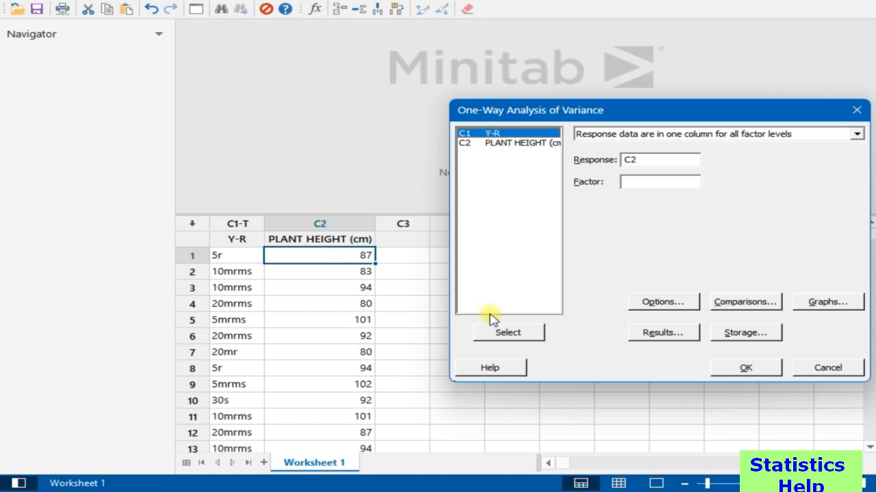
click(506, 334)
key(Tab)
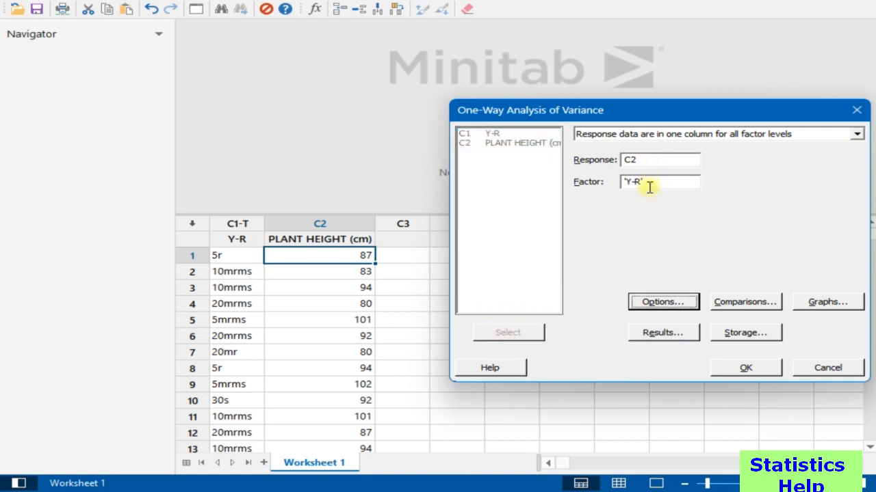
click(651, 112)
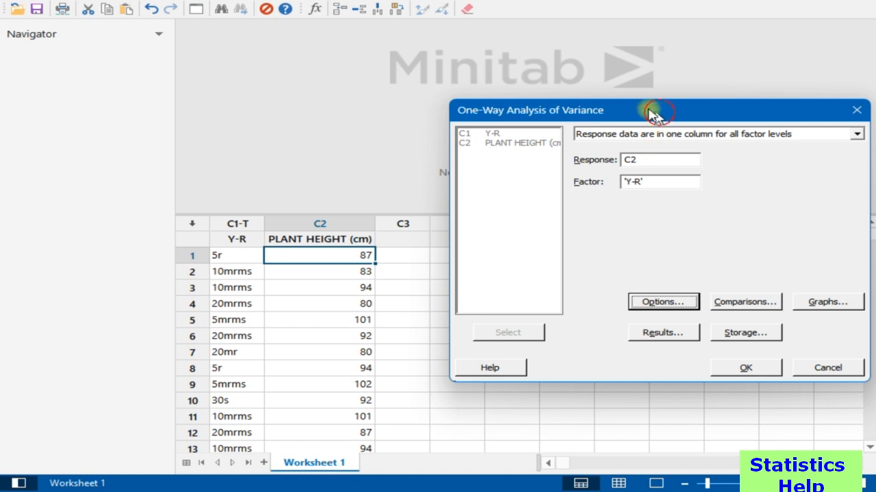
drag(652, 113, 432, 88)
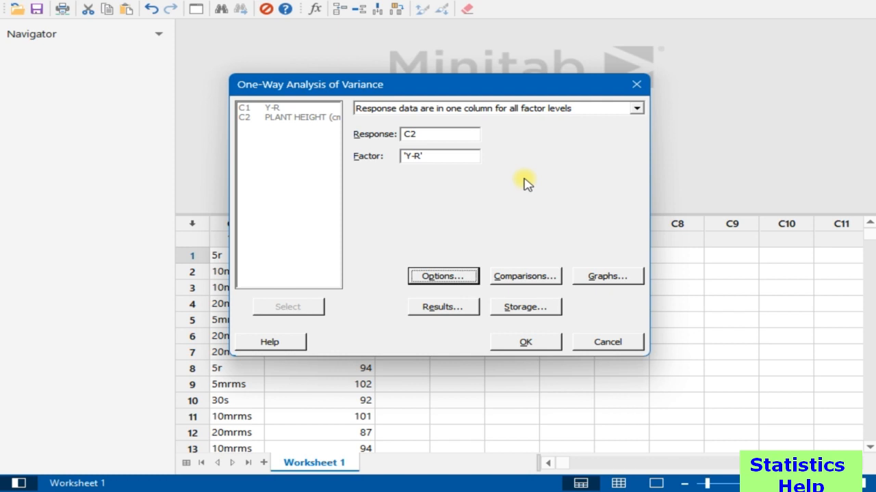
Step: Review the equal variances, confidence level and confidence interval type options of the one-way ANOVA
click(468, 278)
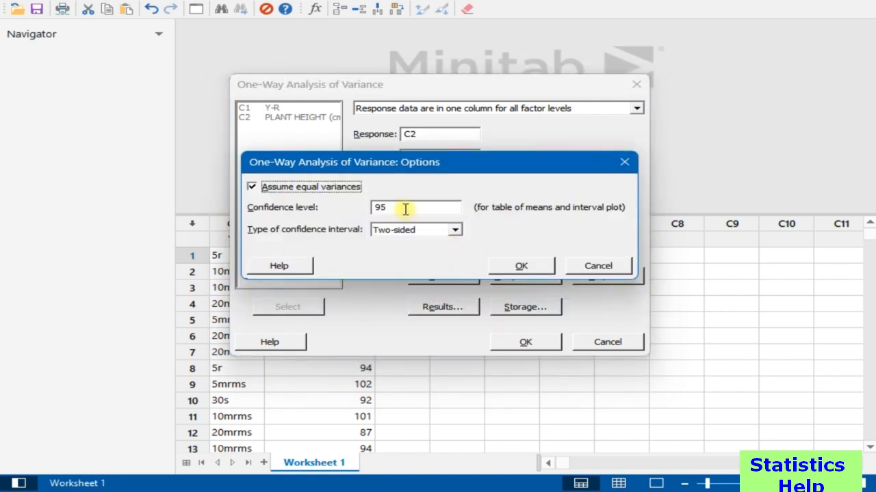
click(416, 234)
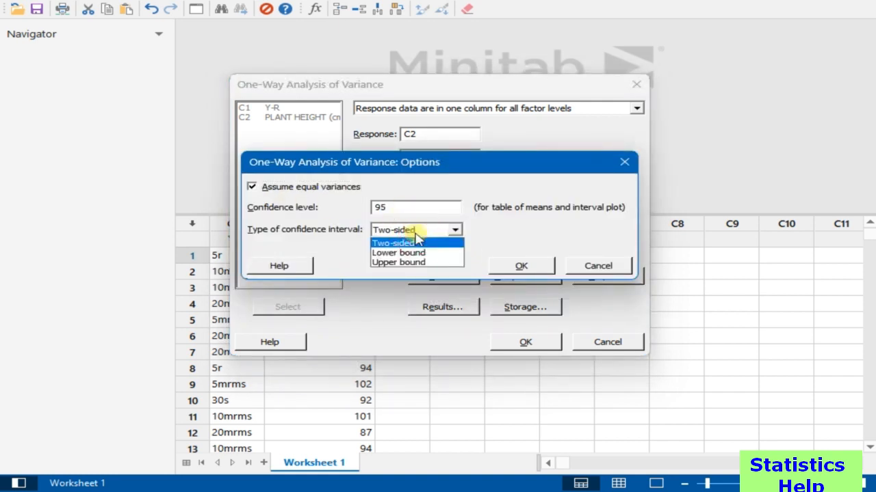
click(449, 183)
click(580, 266)
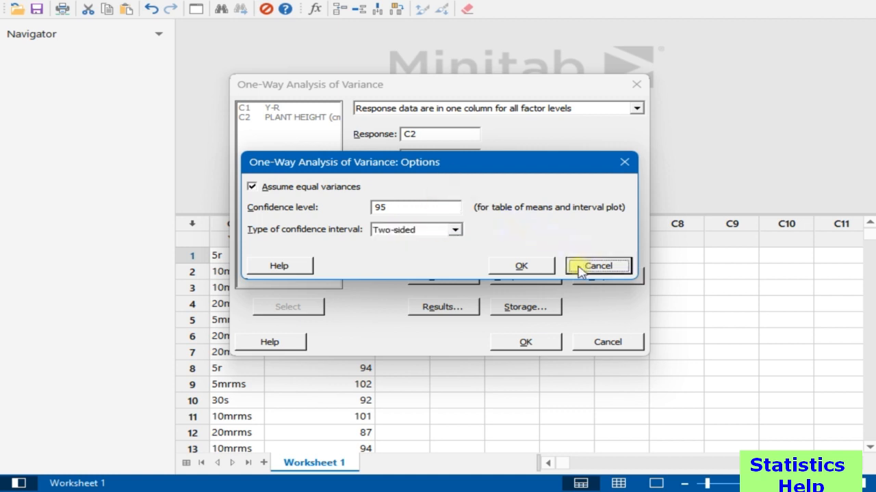
click(533, 261)
Step: Add the Tukey comparison procedure and include Tests in the comparison results
click(525, 278)
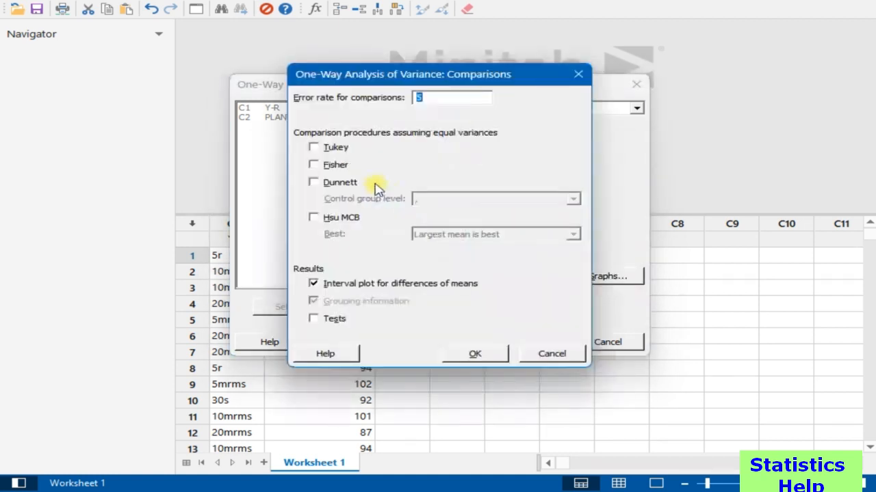
click(335, 147)
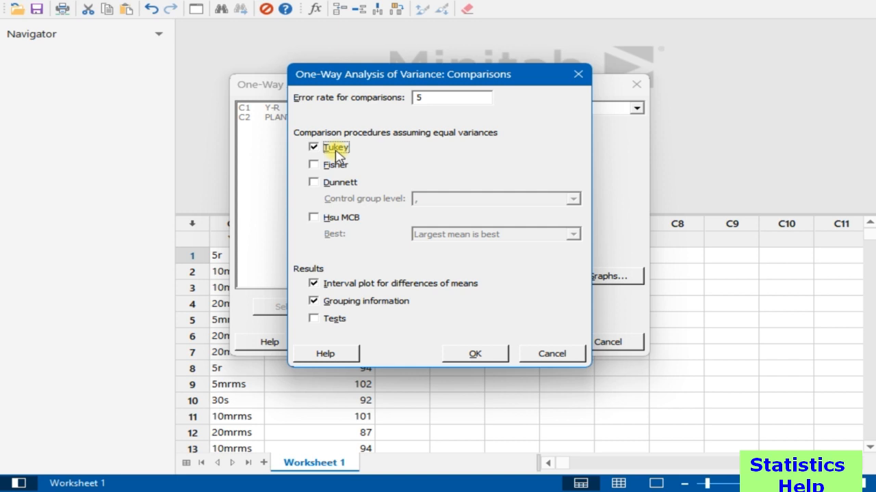
click(337, 326)
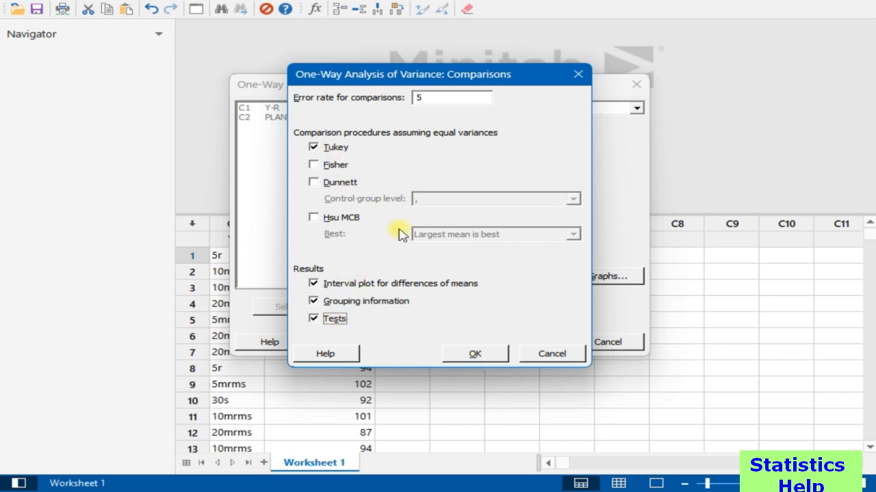
click(484, 355)
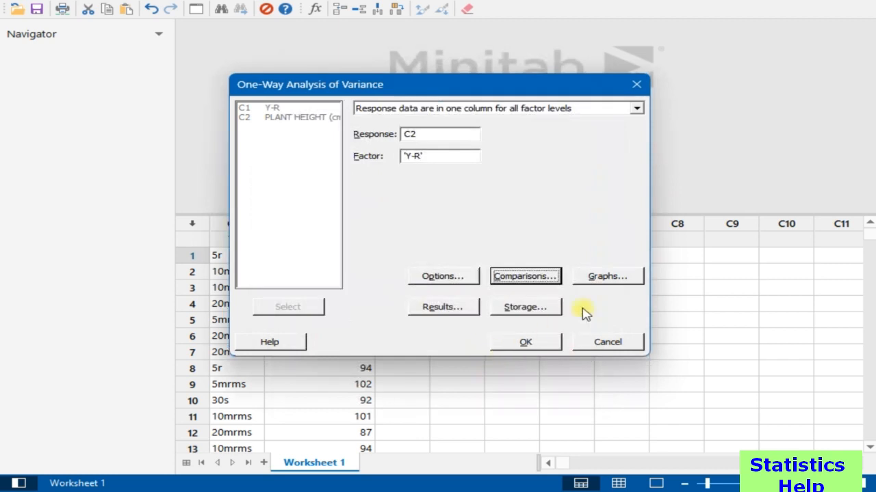
Step: Add the individual value plot and boxplot of data to the graphs, and set residual plots to Four in one
click(608, 281)
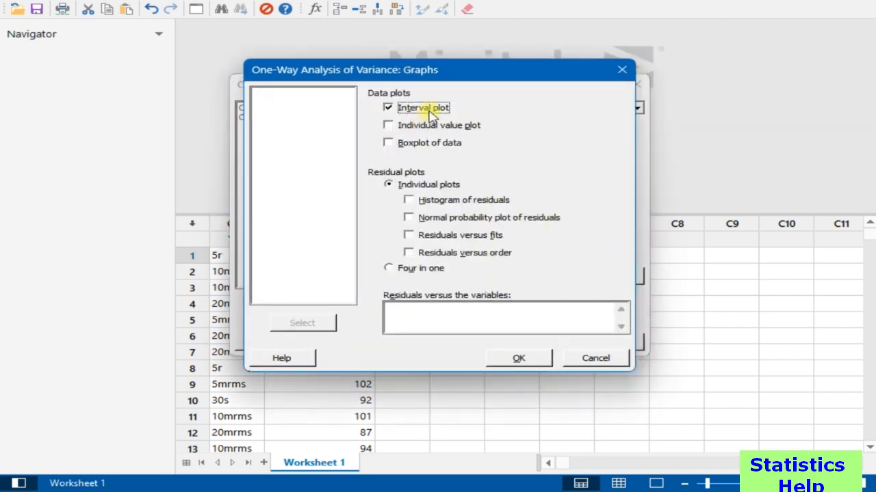
click(463, 129)
click(459, 144)
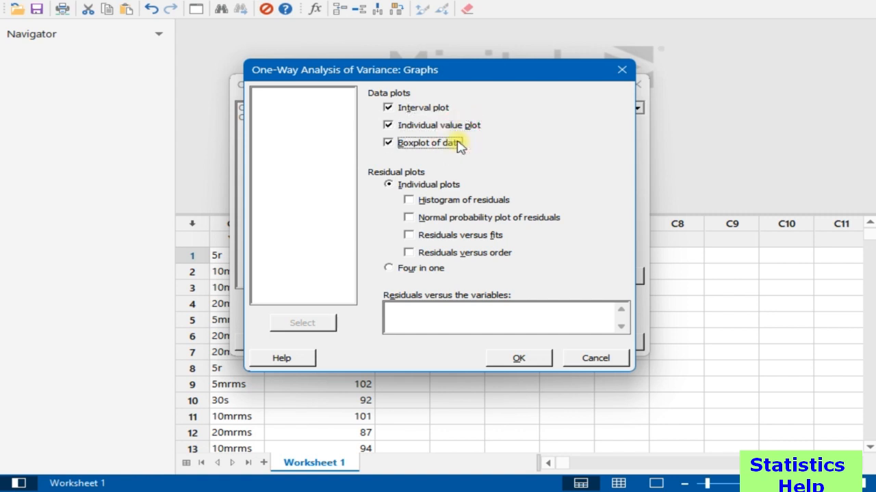
click(435, 274)
click(402, 188)
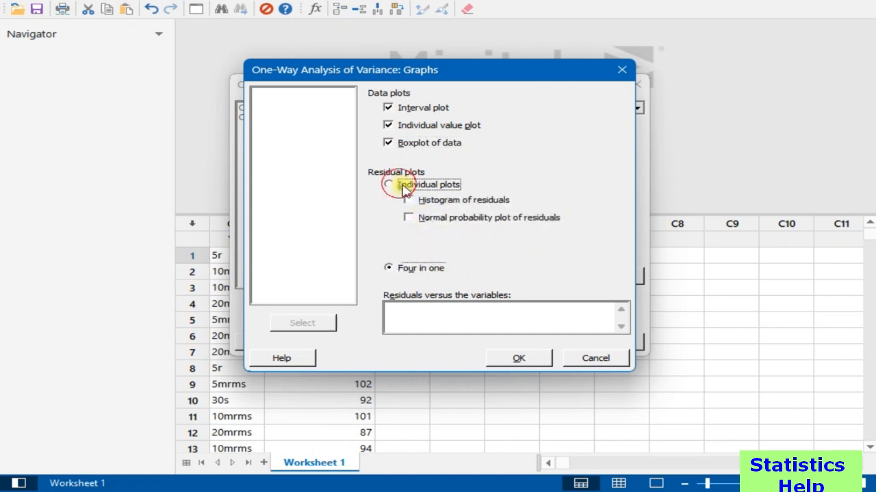
click(431, 271)
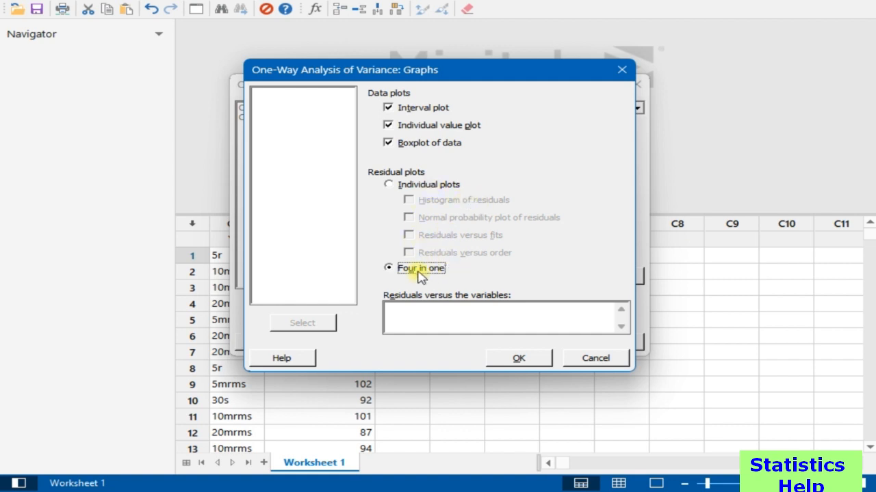
click(496, 360)
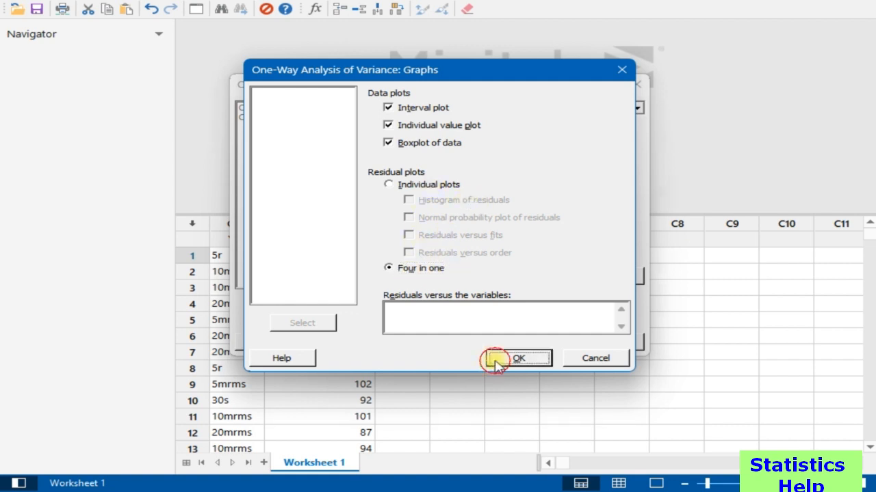
Step: Set the display of the ANOVA results to Expanded tables
click(435, 309)
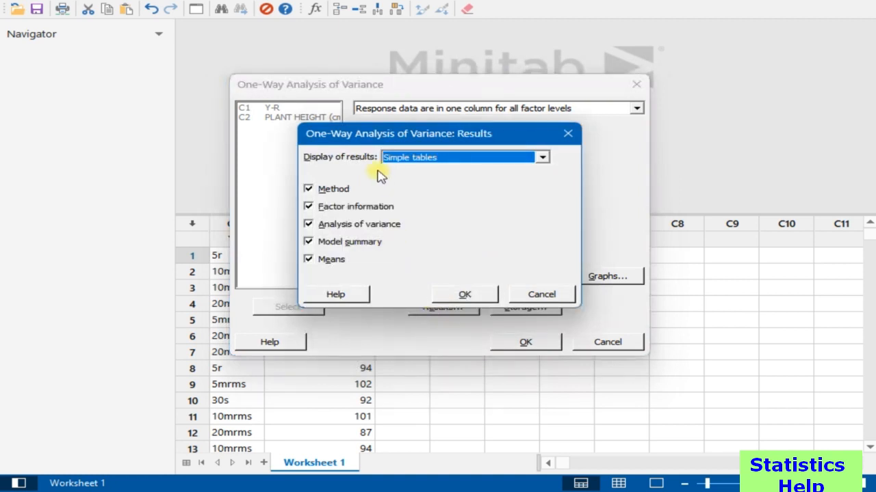
click(414, 164)
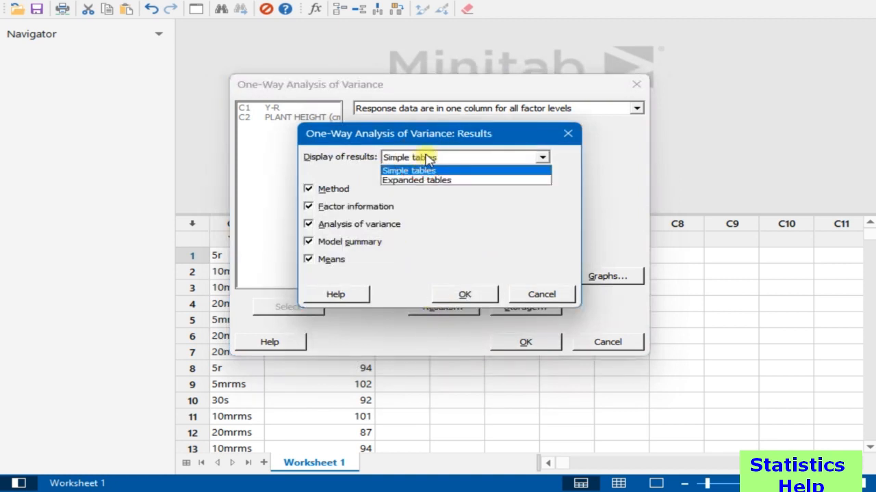
click(468, 182)
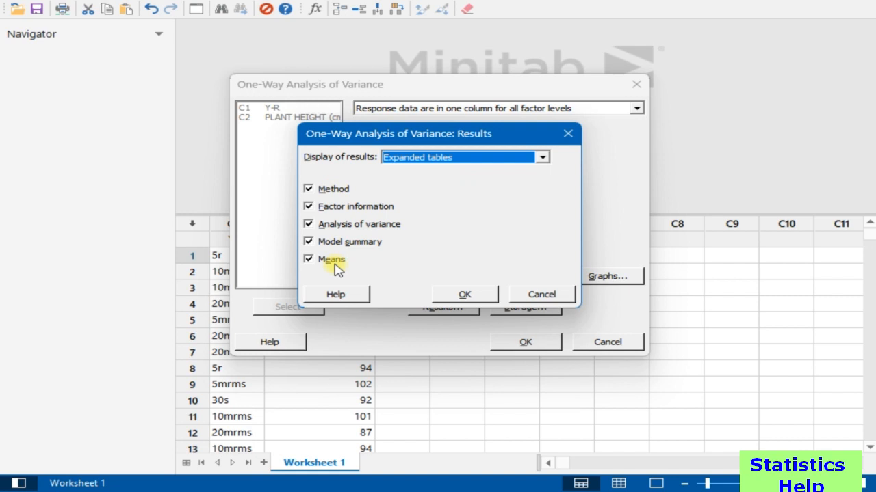
click(463, 292)
Step: Have the fits and residuals stored in the worksheet and run the one-way ANOVA
click(520, 306)
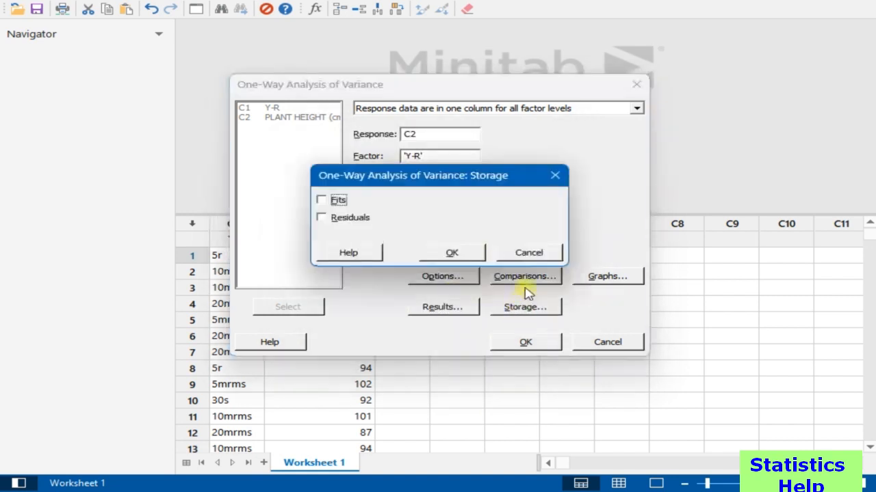
click(337, 203)
click(321, 219)
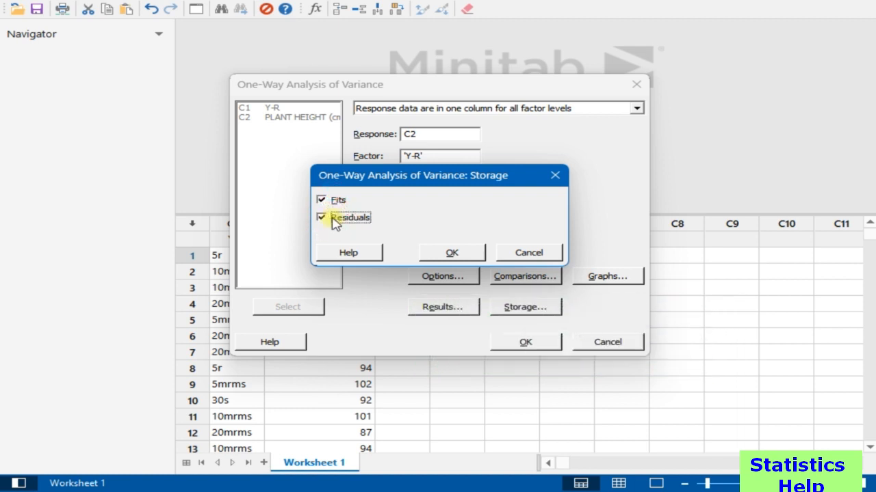
click(465, 253)
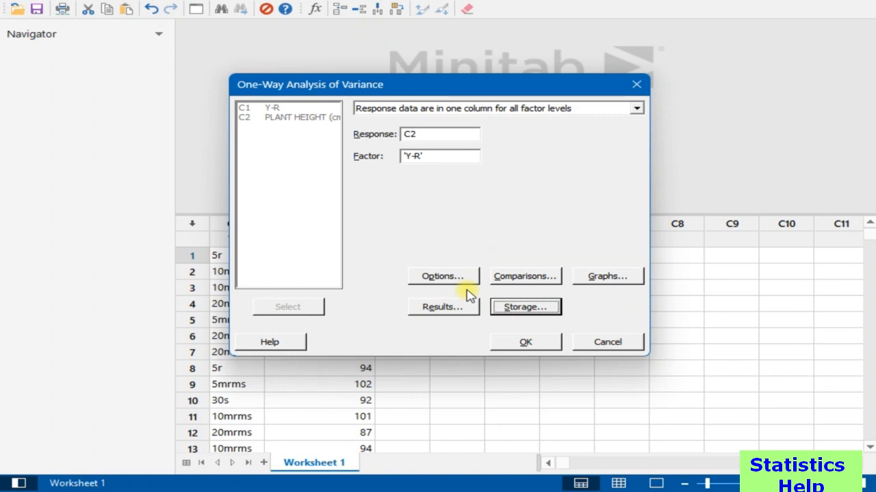
click(523, 341)
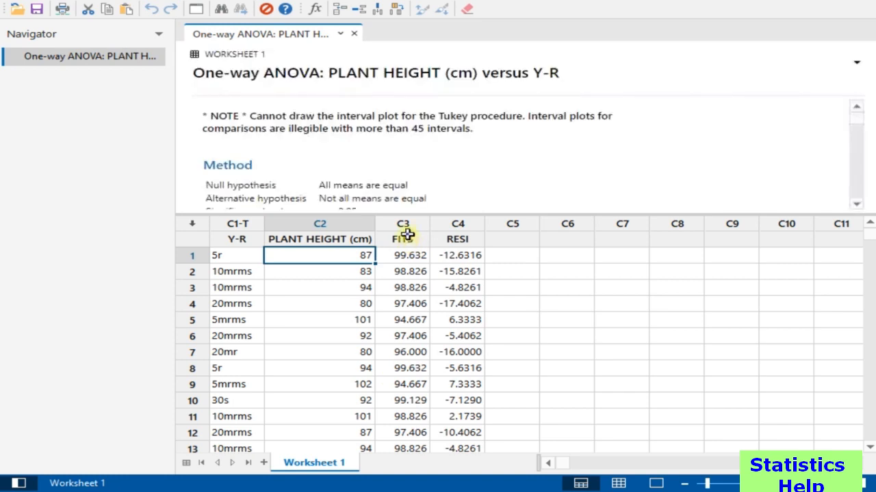
Step: Review the stored FITS and RESI columns in the worksheet and enlarge the ANOVA output pane above it
drag(404, 223, 477, 224)
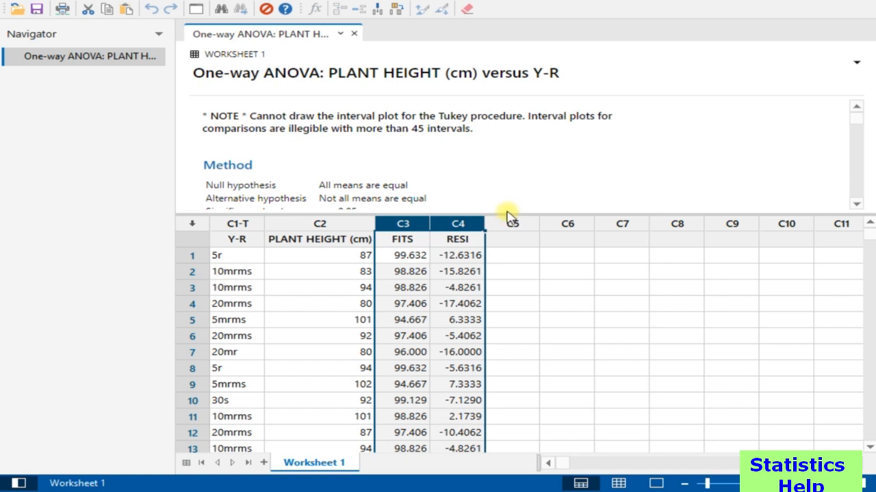
click(457, 240)
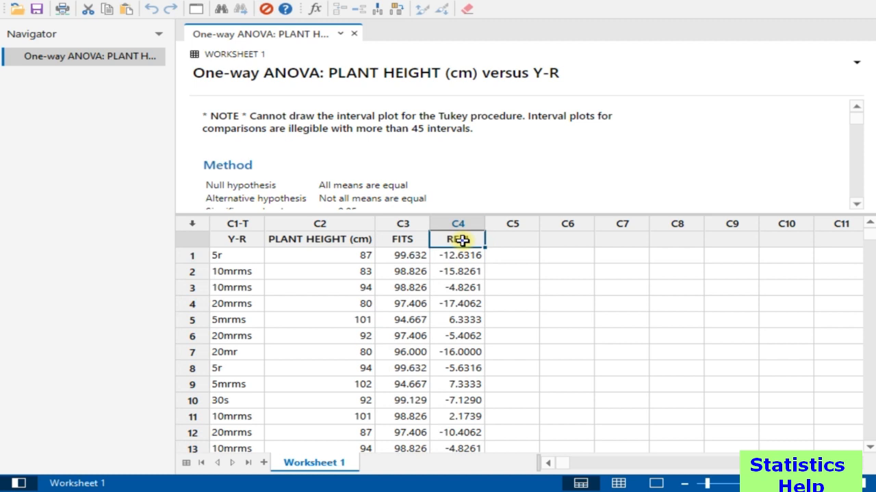
drag(477, 215, 492, 317)
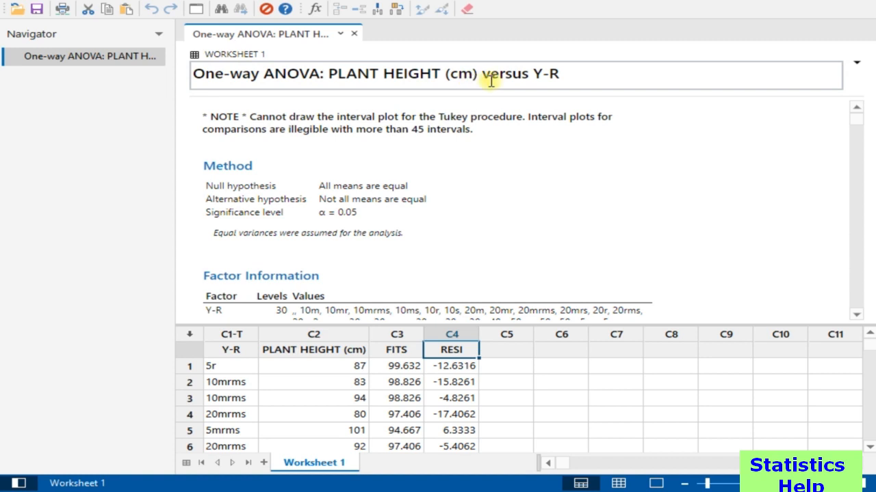
Step: Examine the Method, Factor Information and Analysis of Variance tables of the plant height versus Y-R output
click(527, 74)
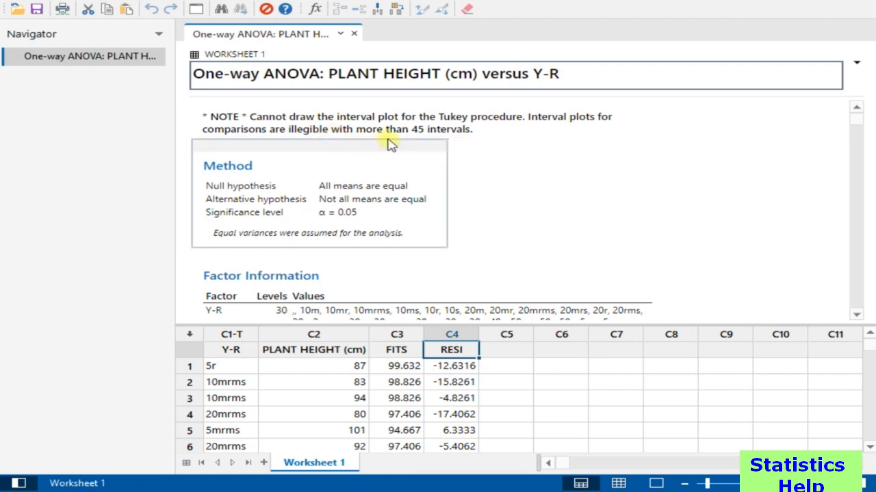
click(422, 134)
drag(353, 217, 215, 244)
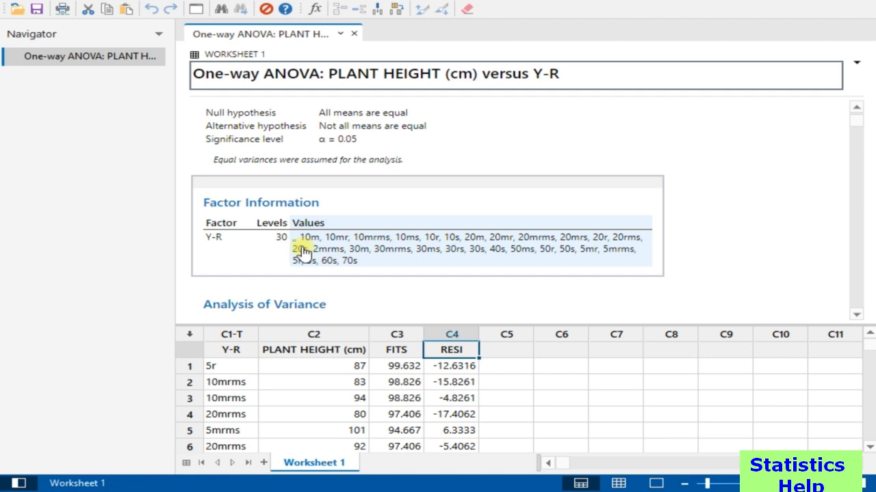
scroll(303, 253, down, 2)
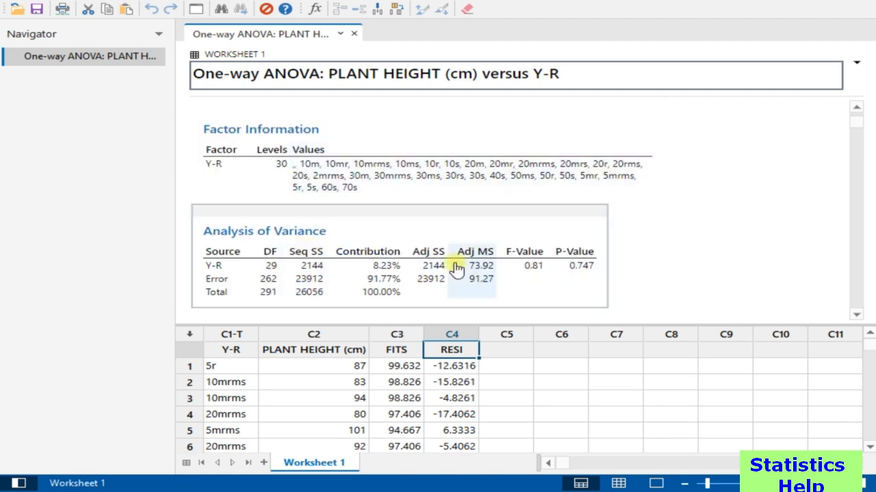
scroll(453, 263, down, 2)
scroll(455, 263, up, 2)
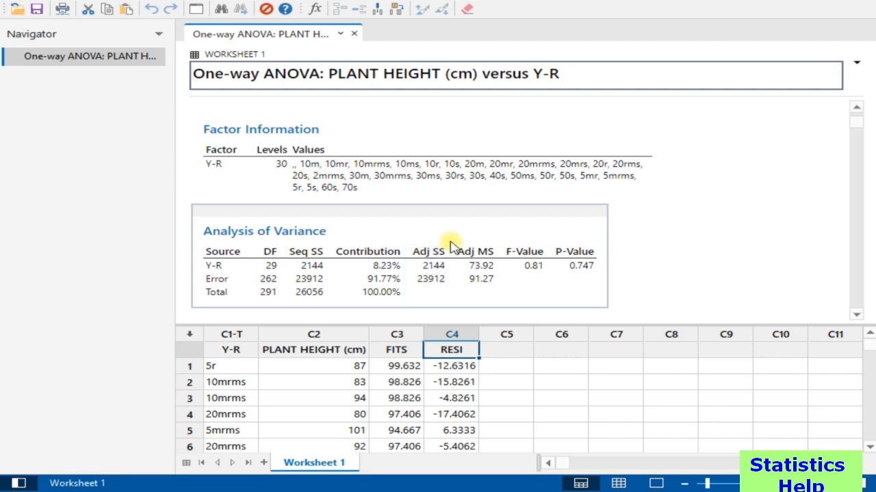
Step: Examine the Model Summary and the Means table with standard deviations and 95% confidence intervals for the Y-R groups
scroll(454, 241, down, 2)
scroll(457, 239, down, 2)
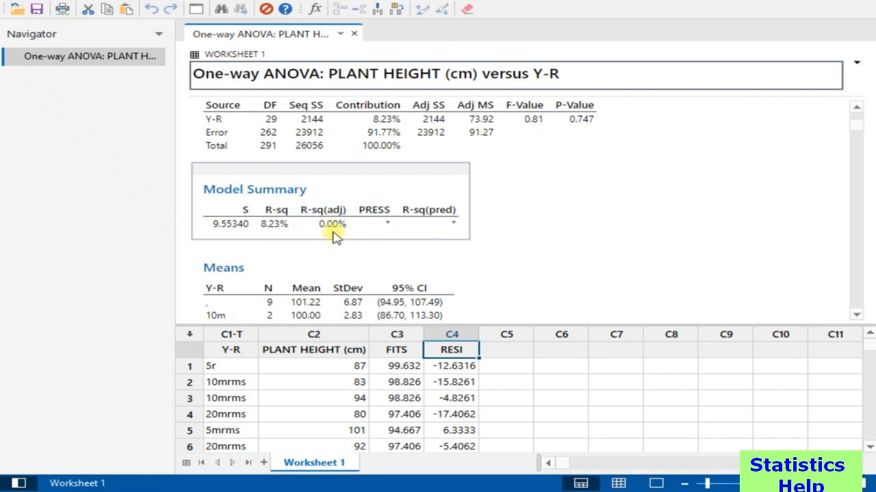
scroll(338, 219, down, 3)
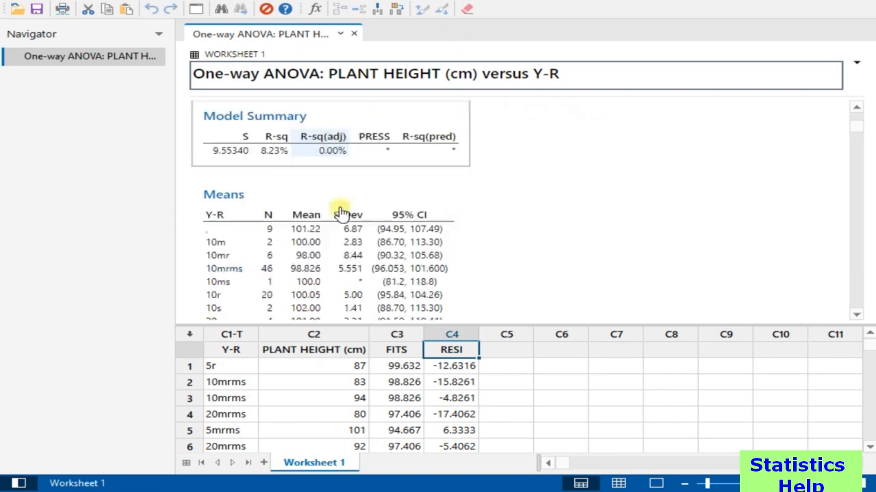
scroll(340, 212, down, 12)
scroll(340, 212, up, 12)
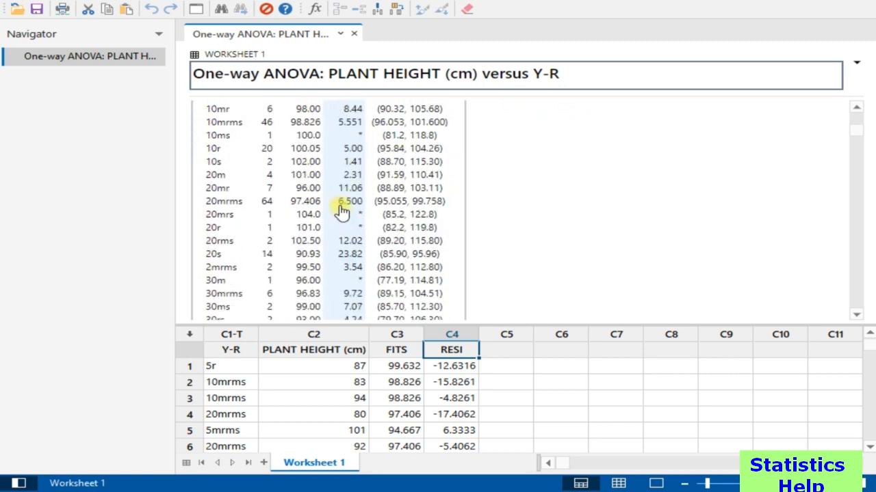
scroll(340, 212, down, 3)
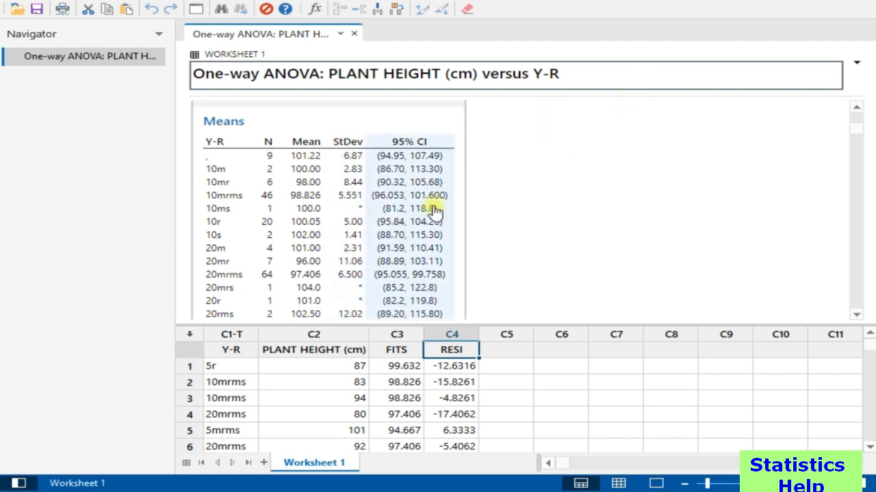
scroll(433, 212, up, 5)
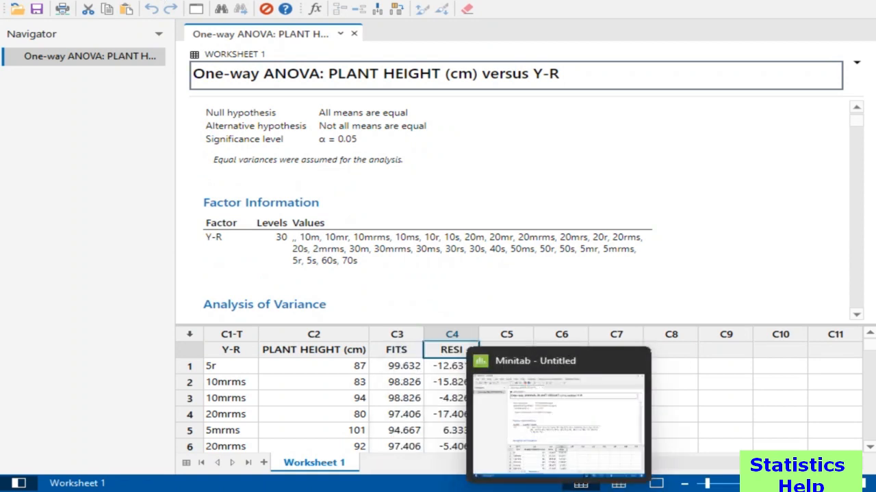
Step: Switch to the Excel workbook holding the plant height source data on Sheet1
mouse_move(472, 489)
click(479, 426)
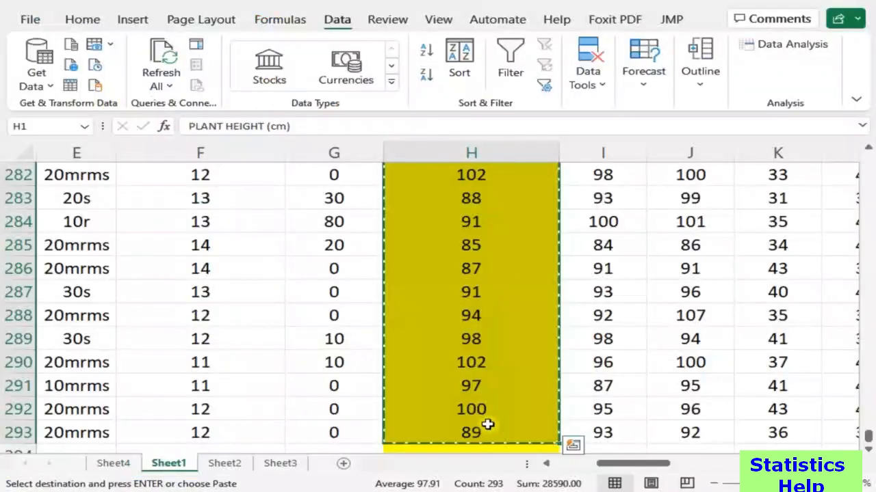
Step: Review the columns of Sheet1 on both sides of the highlighted PLANT HEIGHT (cm) data, back to the NUMBERING column
scroll(567, 322, up, 6)
key(ctrl+Home)
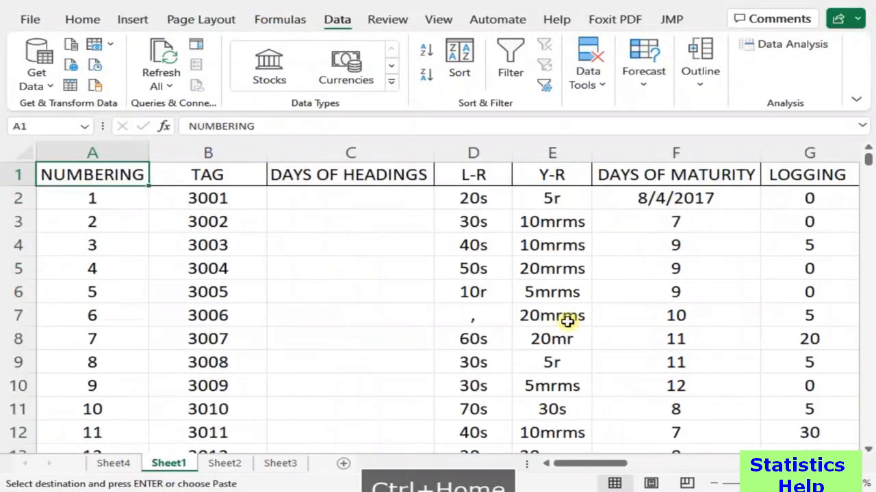
click(676, 358)
key(Right)
key(Right)
key(Right)
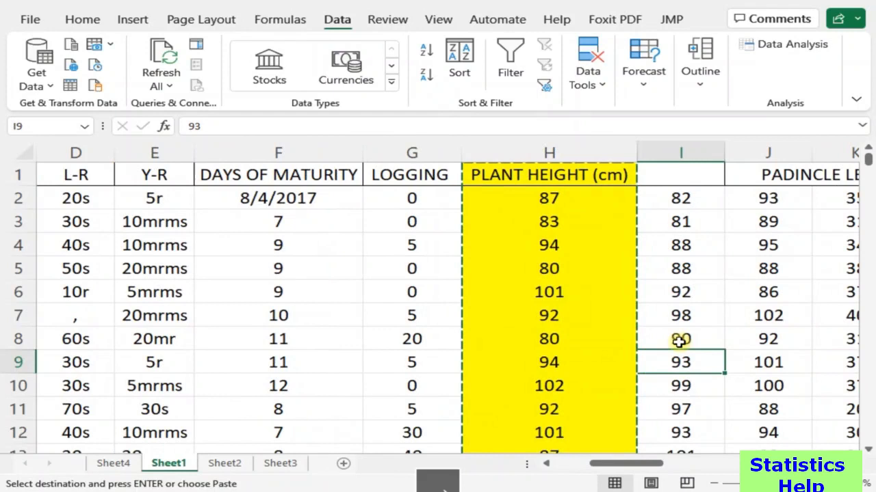
key(Left)
key(Left)
key(Left)
key(Left)
key(Left)
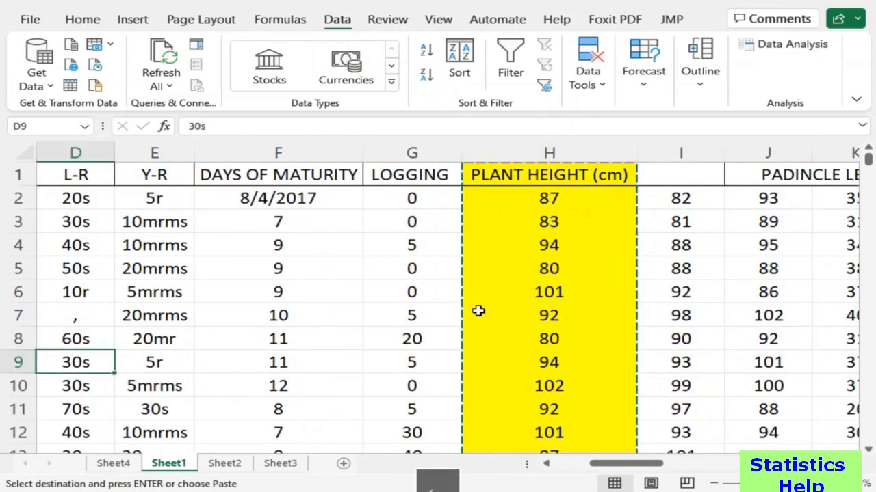
key(Left)
key(Left)
key(Left)
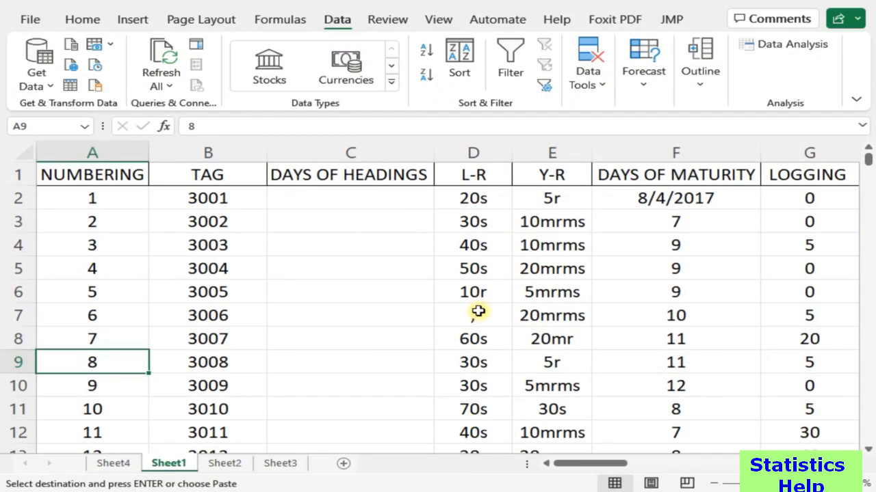
Step: Copy the TAG values in column B of Sheet1, from row 2 down to the last row
click(246, 198)
scroll(260, 292, down, 12)
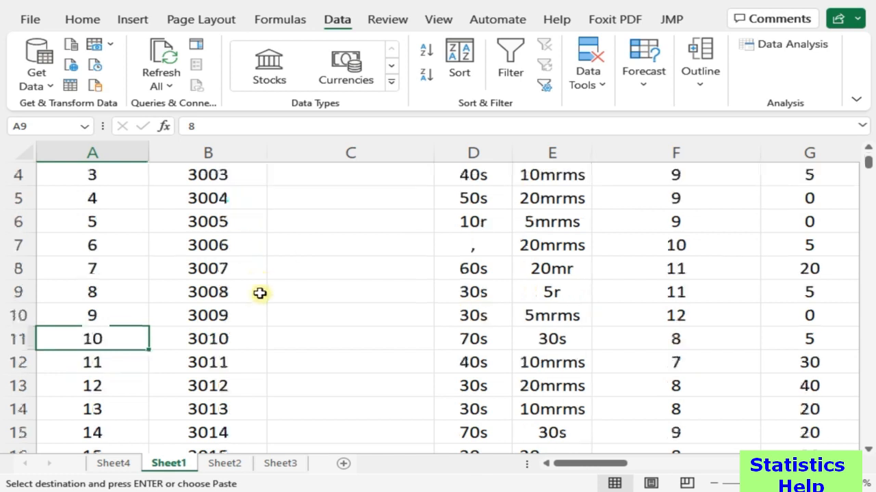
scroll(263, 294, down, 7)
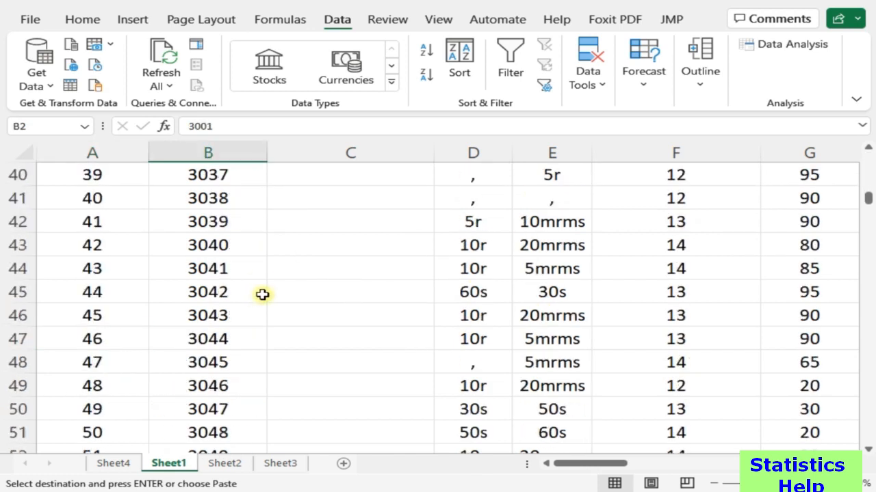
key(ctrl+shift+Down)
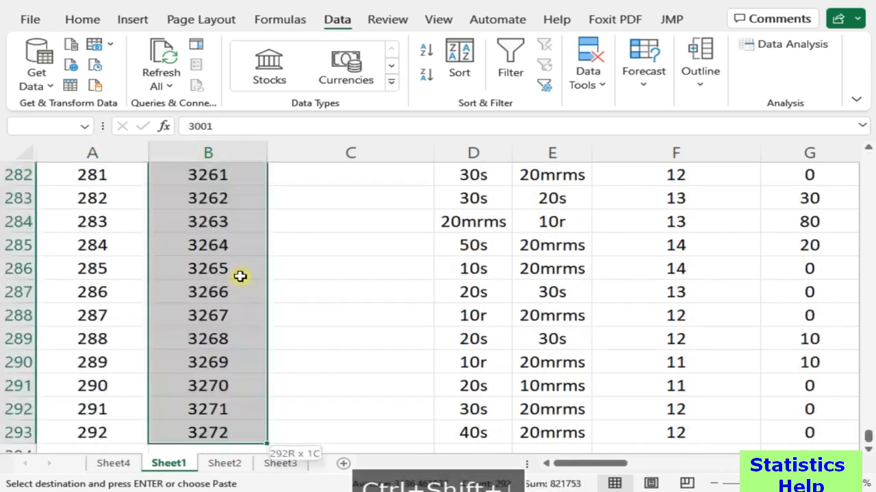
key(ctrl+c)
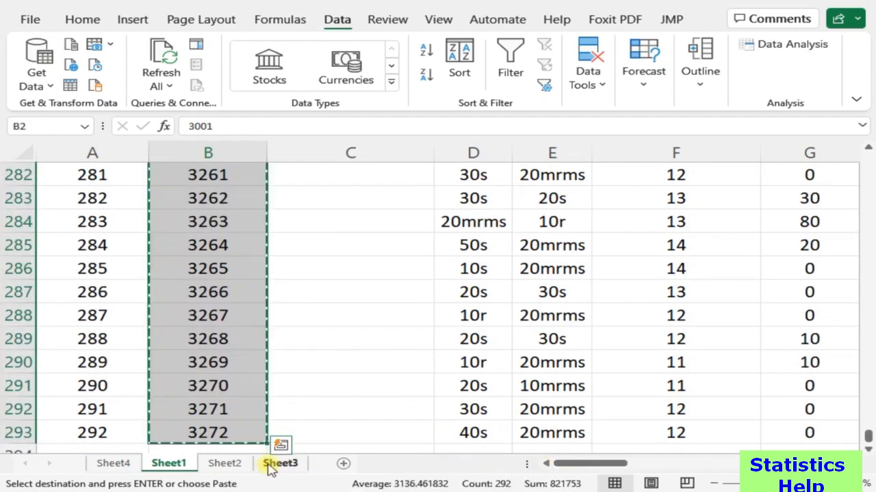
Step: Recopy the TAG column with its header from Excel and paste it into column C5 of the Minitab worksheet
click(556, 491)
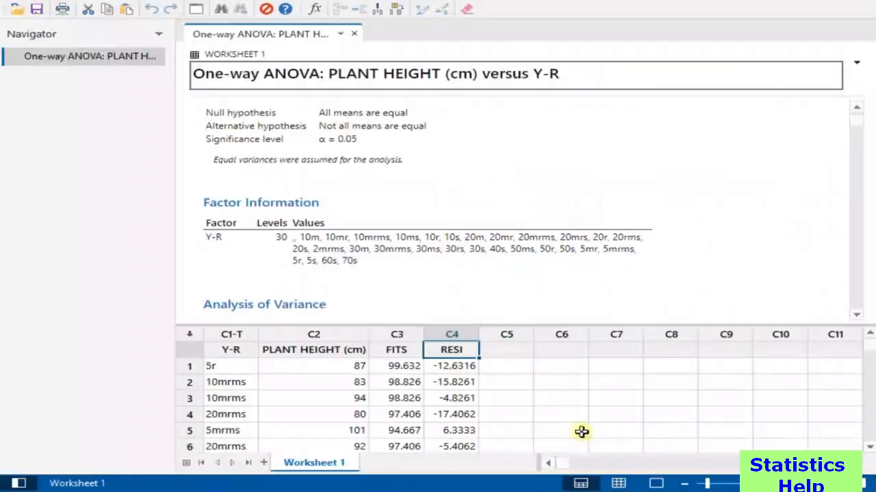
click(520, 351)
key(ctrl+v)
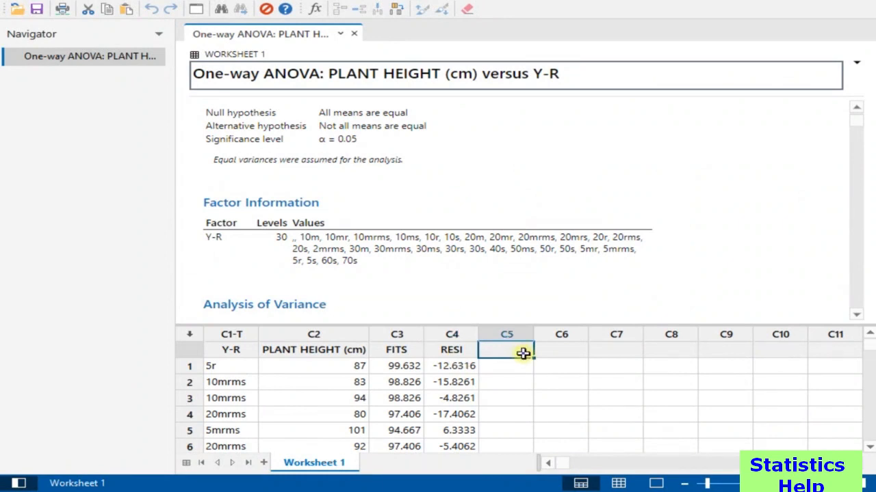
key(alt+Tab)
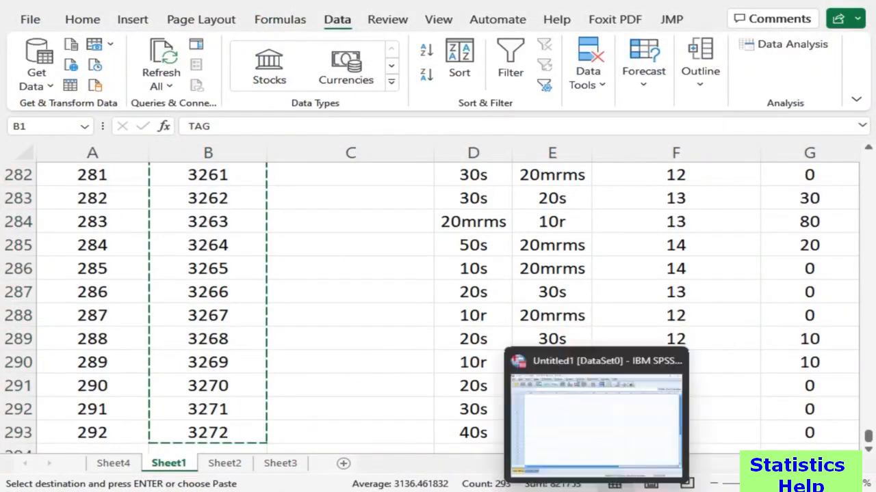
click(588, 491)
key(ctrl+v)
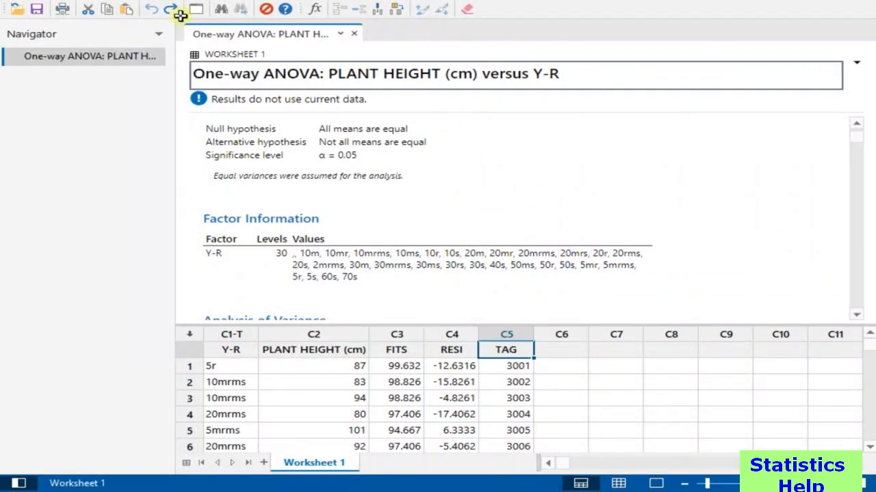
Step: Set up Display Descriptive Statistics with PLANT HEIGHT (cm) as the variable and TAG as the by variable
click(153, 1)
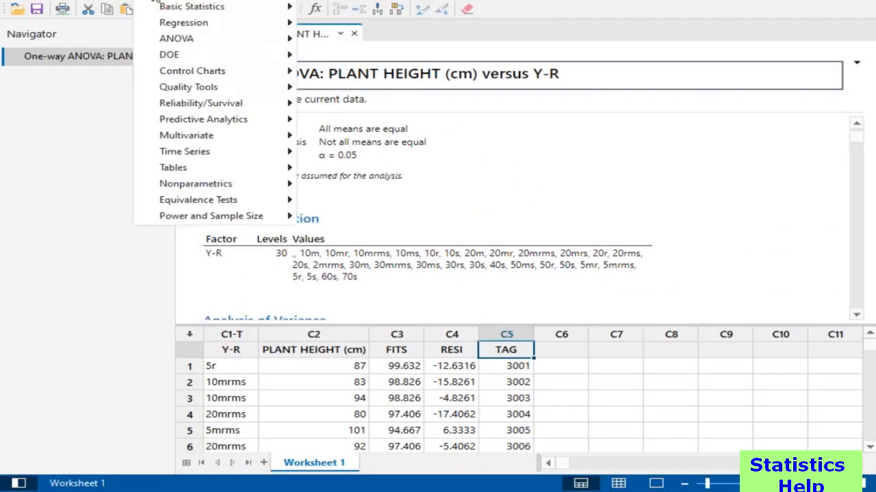
mouse_move(156, 7)
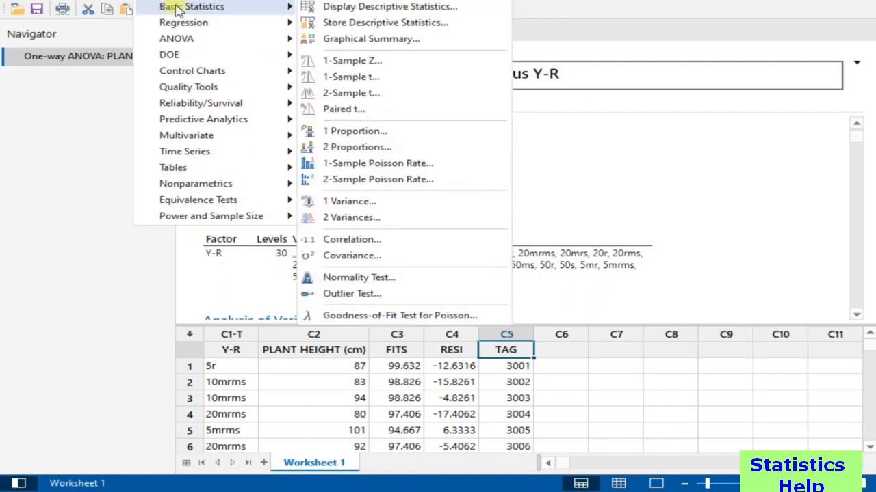
click(362, 7)
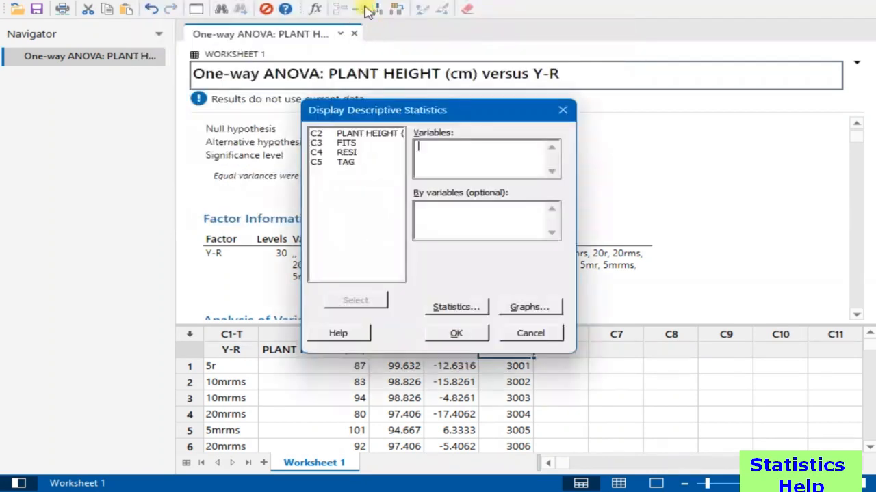
double_click(359, 136)
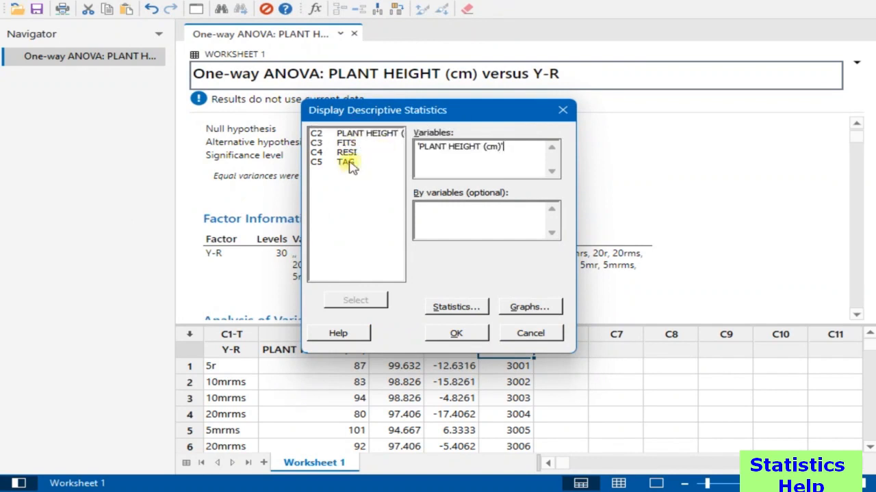
click(421, 210)
double_click(348, 172)
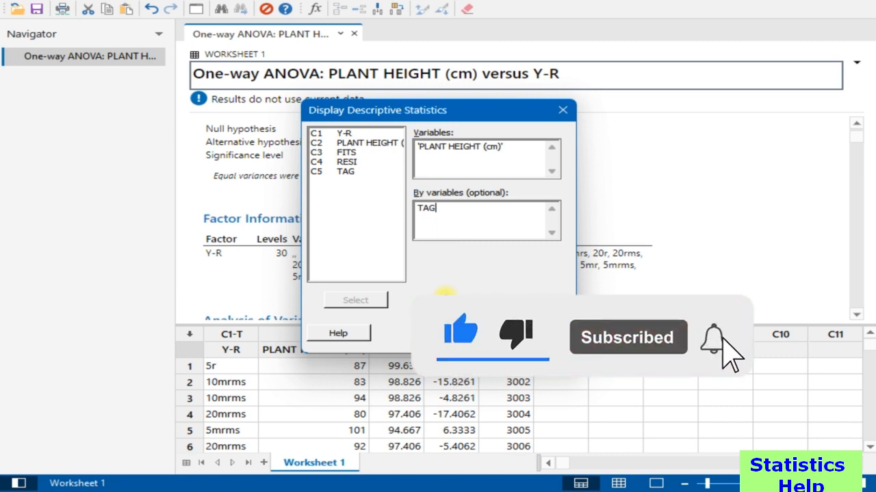
Step: Add N total, coefficient of variation, skewness, kurtosis and mode to the statistics to display
click(449, 300)
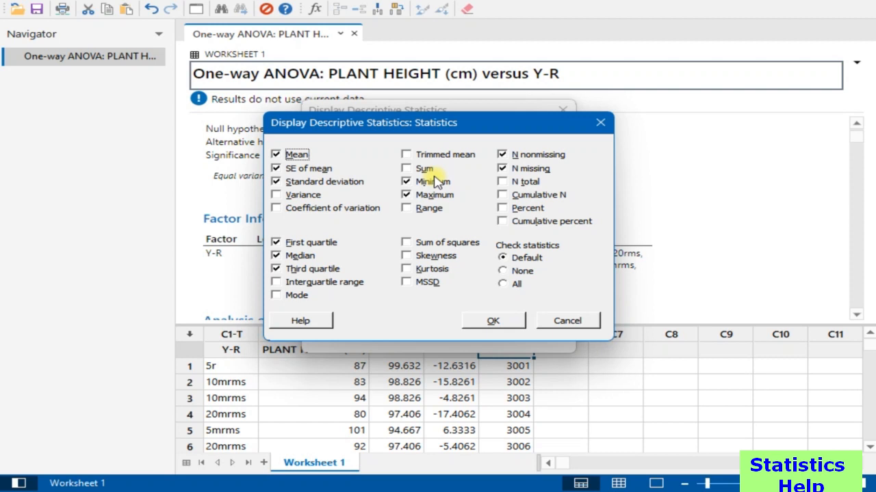
click(522, 182)
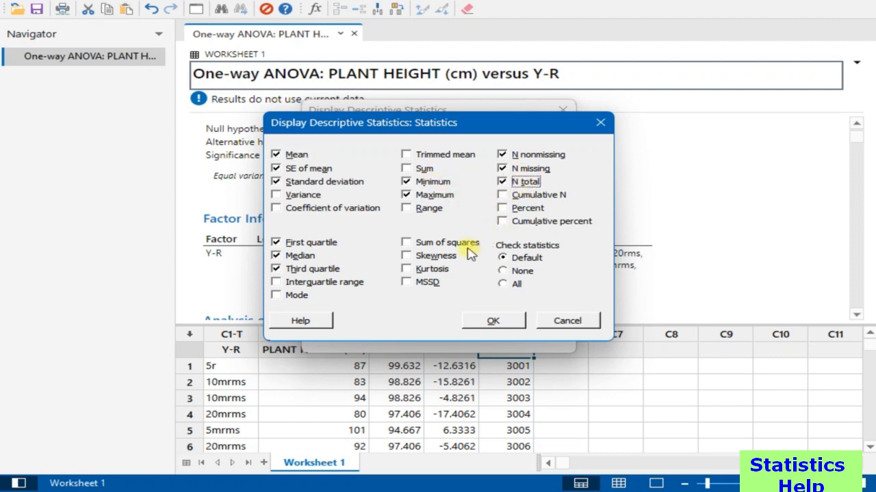
click(330, 212)
click(443, 257)
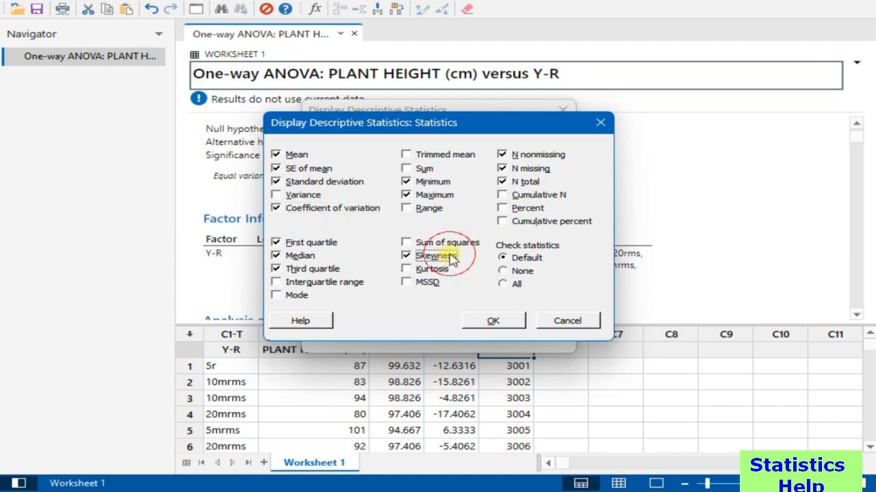
click(446, 268)
click(294, 299)
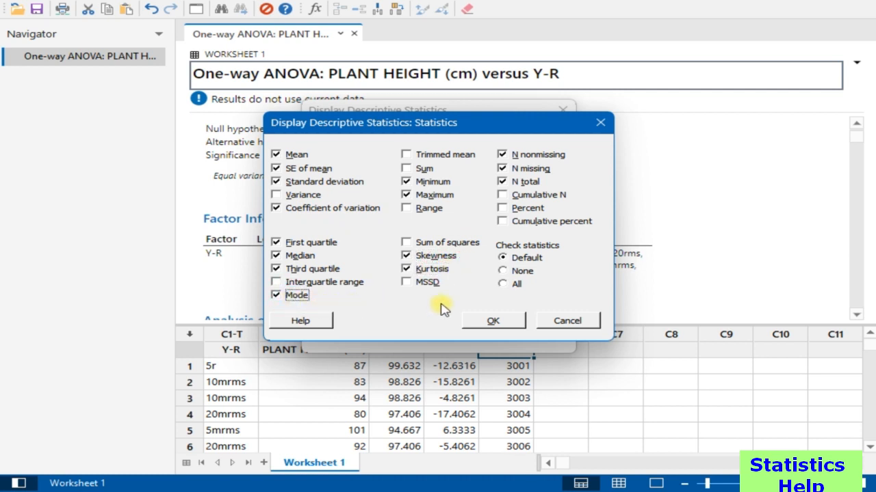
click(472, 323)
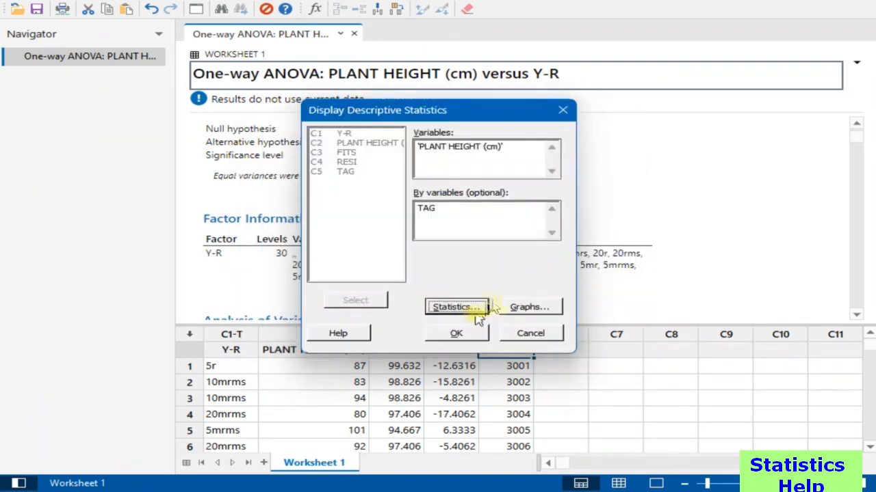
Step: Include a boxplot of data, run the descriptive statistics and look through the resulting table
click(540, 308)
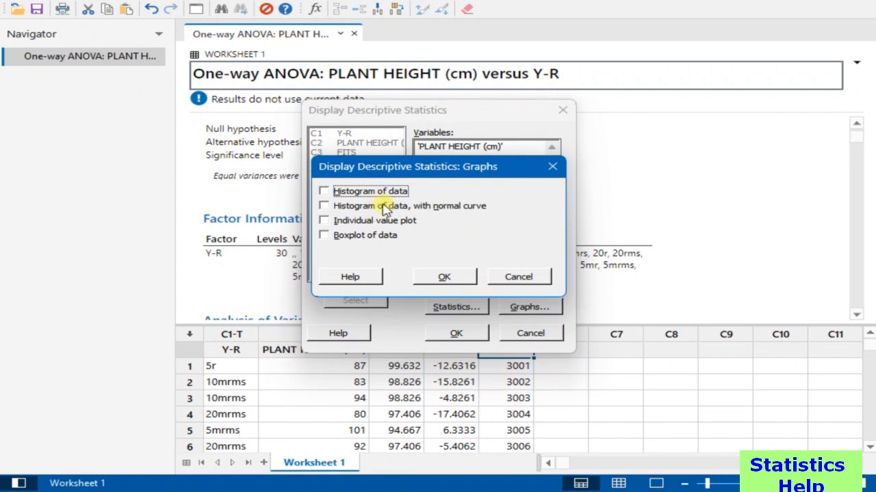
click(385, 235)
click(448, 277)
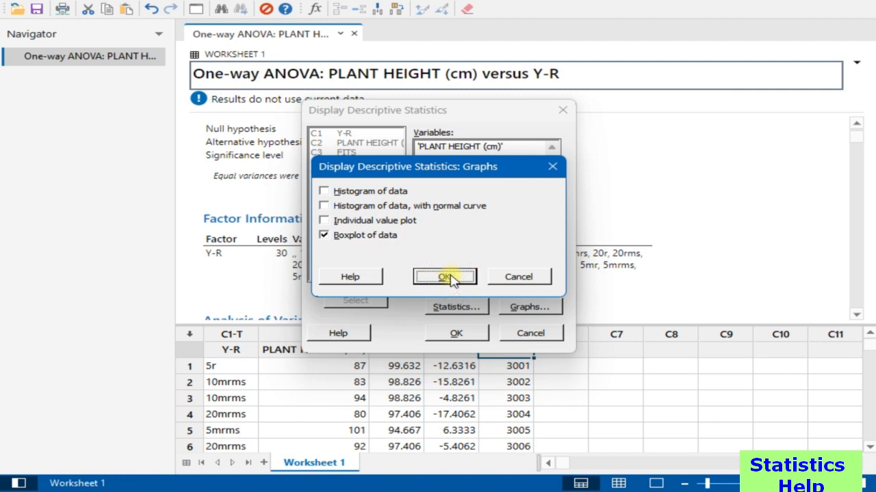
click(448, 277)
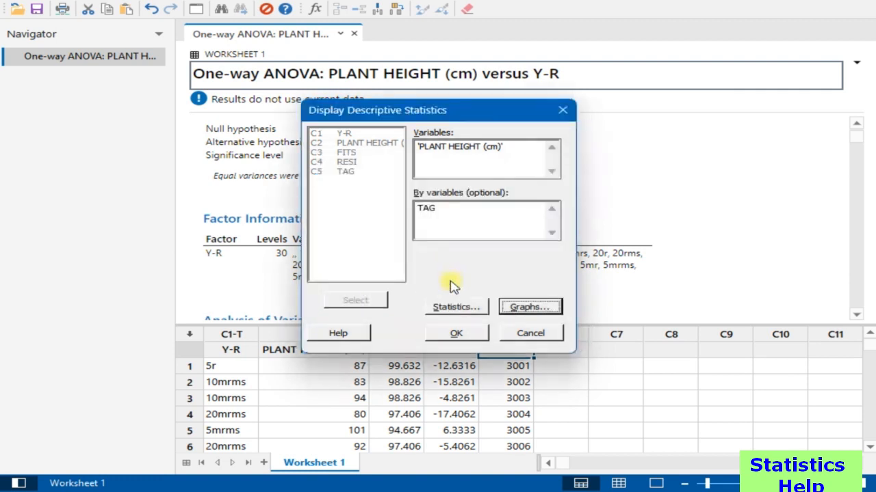
click(442, 334)
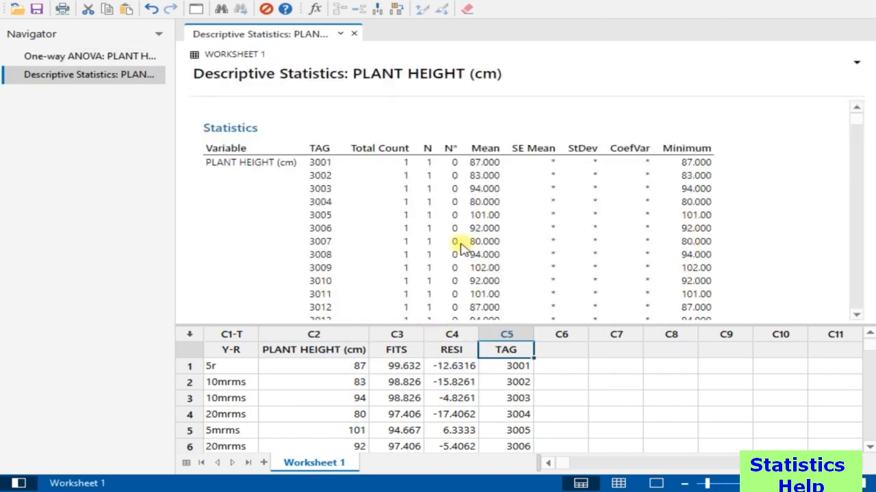
scroll(465, 241, down, 8)
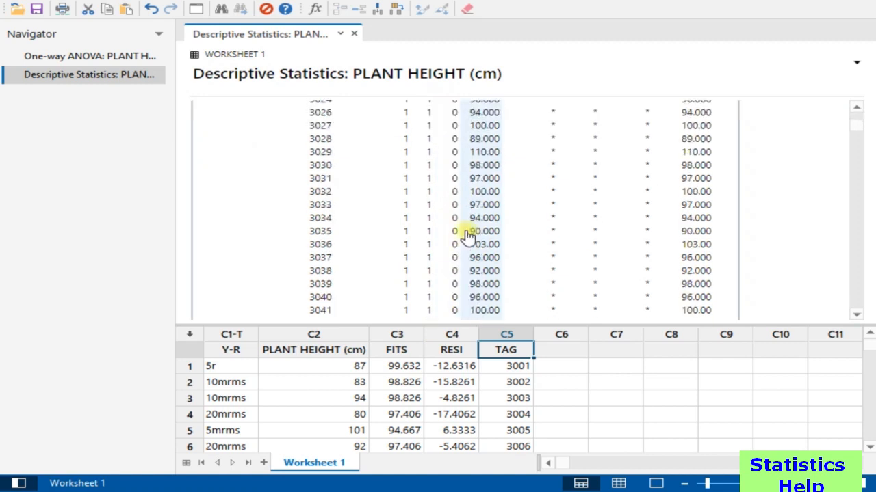
scroll(460, 232, up, 8)
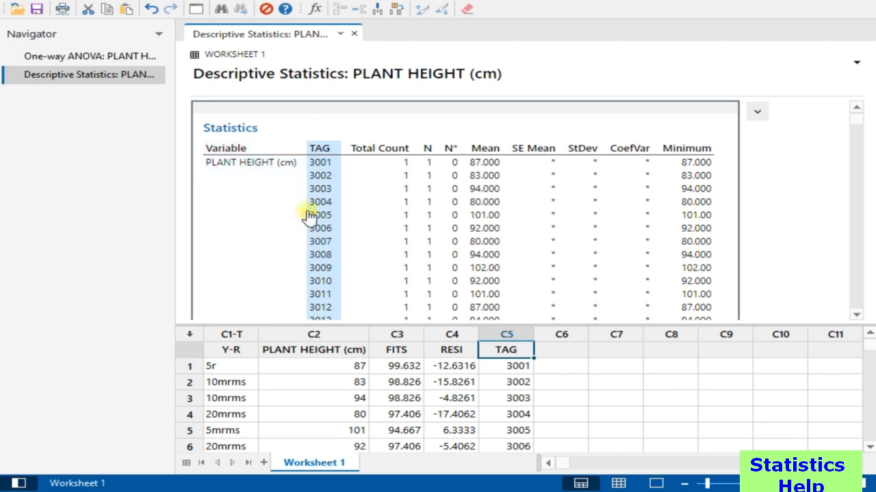
Step: Switch back to the Excel workbook and return to the header row of Sheet1
click(596, 490)
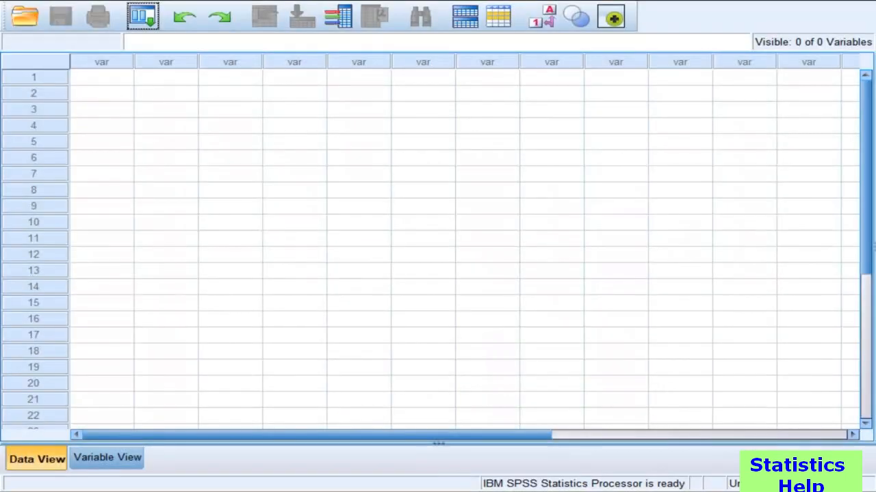
mouse_move(445, 490)
click(494, 424)
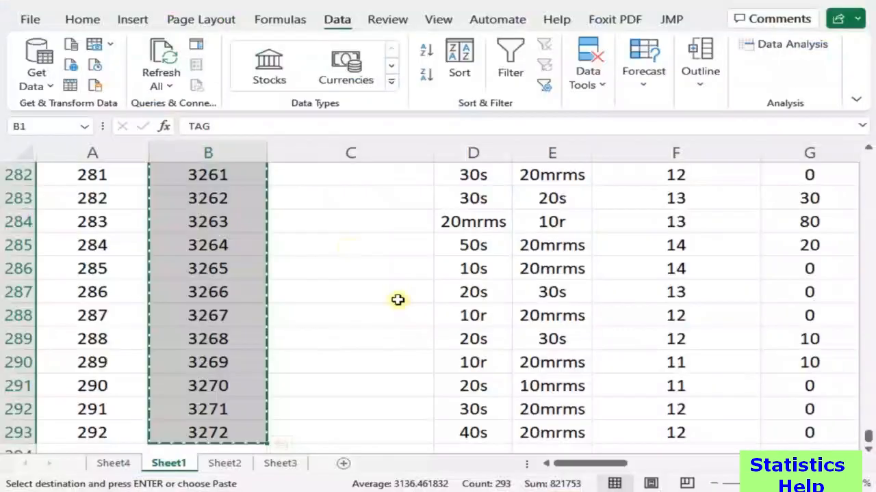
click(319, 260)
key(ctrl+Up)
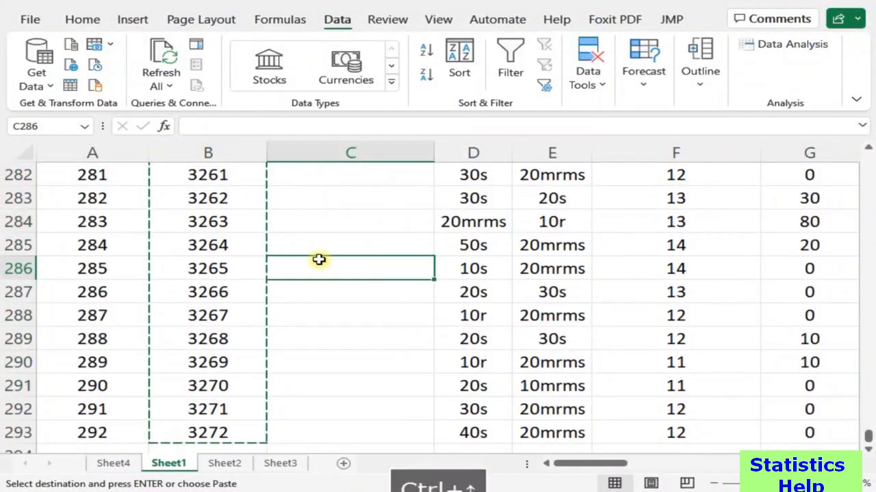
Step: Copy the DAYS OF MATURITY values from F3 down to F293 on Sheet1
key(ctrl+Right)
key(Right)
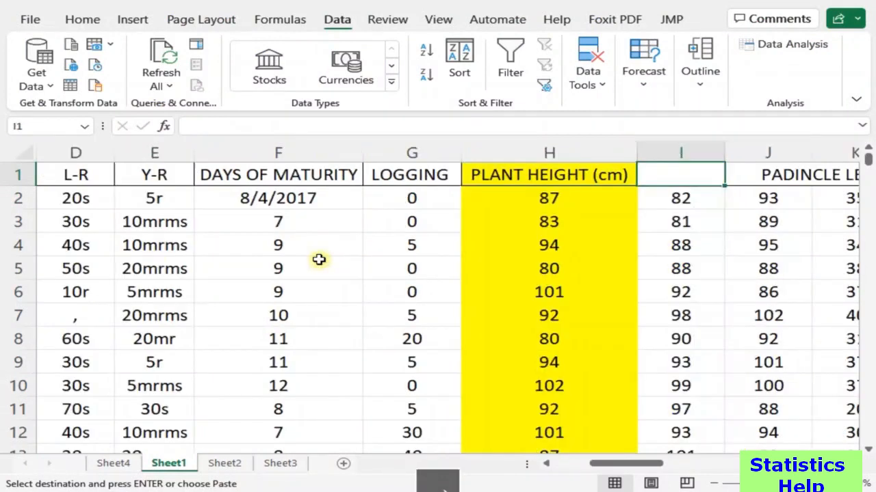
key(Left)
key(Left)
key(Left)
key(Left)
key(Left)
key(Left)
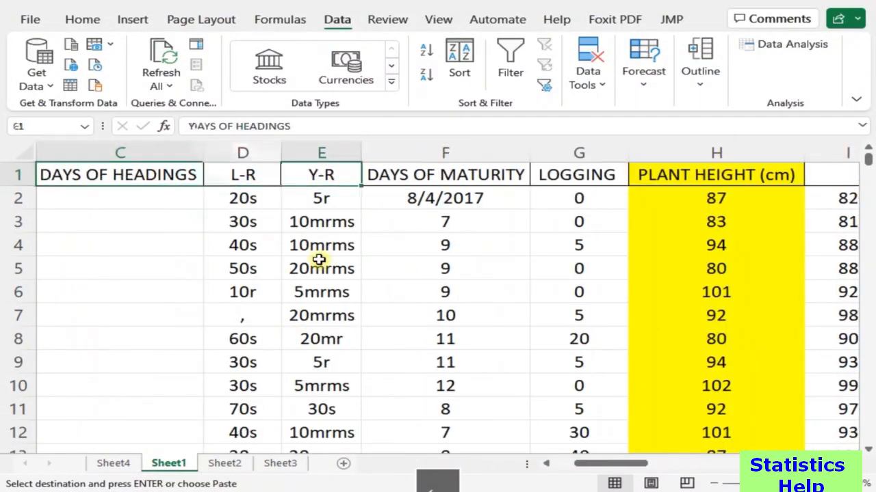
key(Right)
key(Right)
key(Right)
key(Down)
key(Down)
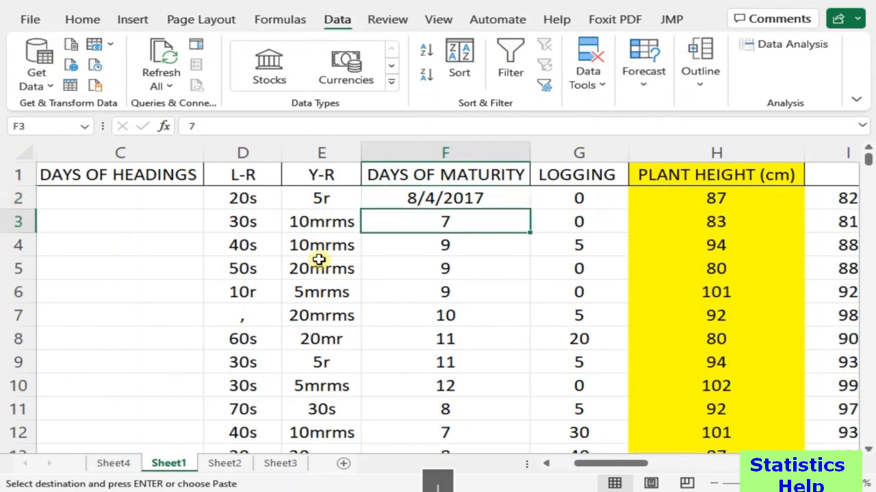
key(ctrl+Down)
key(ctrl+shift+Up)
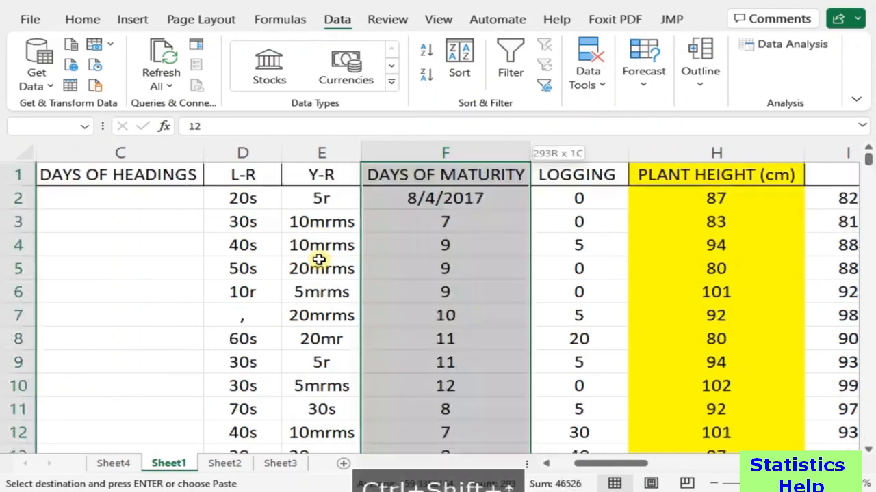
key(ctrl+c)
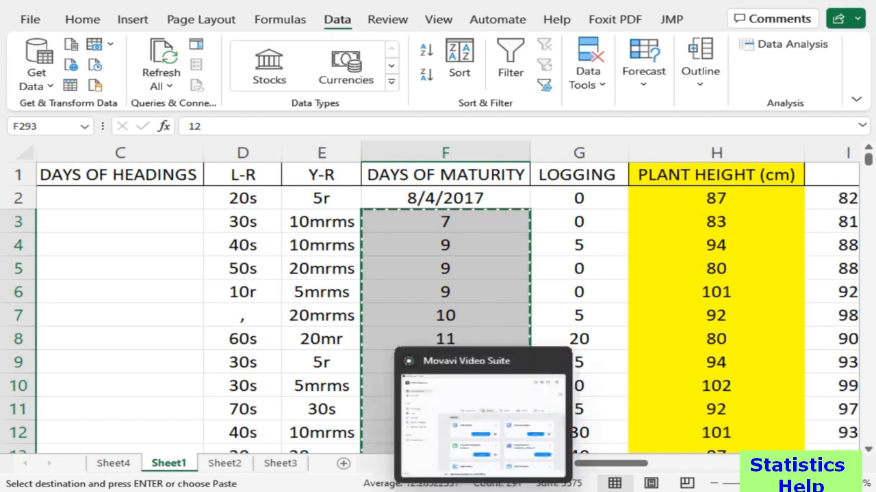
Step: Switch to Minitab and paste the copied values into column C6 starting at row 2
mouse_move(596, 491)
click(540, 491)
click(565, 366)
click(563, 393)
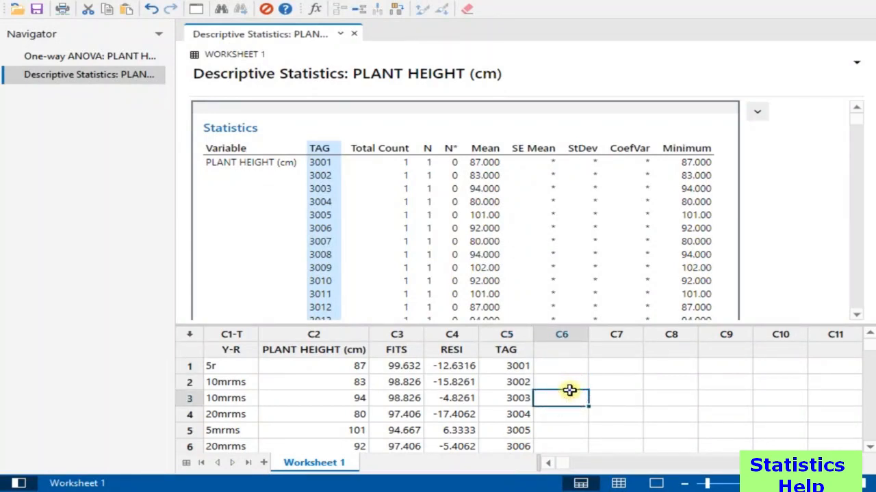
click(570, 384)
key(ctrl+v)
Step: Enter 7 in row 1 of column C6
click(568, 368)
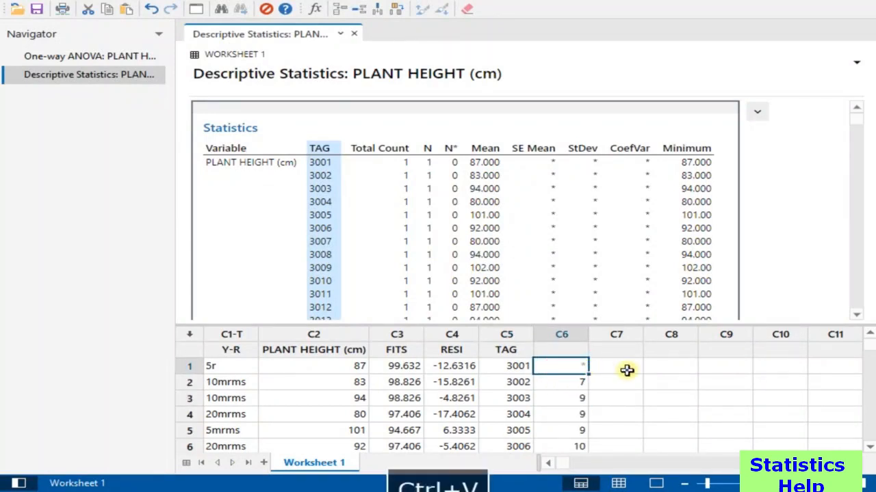
text(7)
click(678, 410)
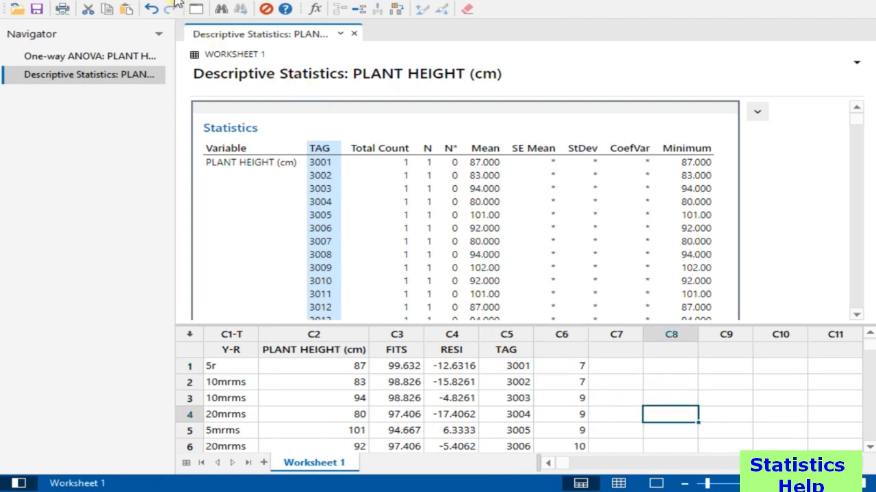
Step: Run Display Descriptive Statistics for PLANT HEIGHT (cm) with C6 replacing TAG as the by variable
click(152, 0)
mouse_move(212, 7)
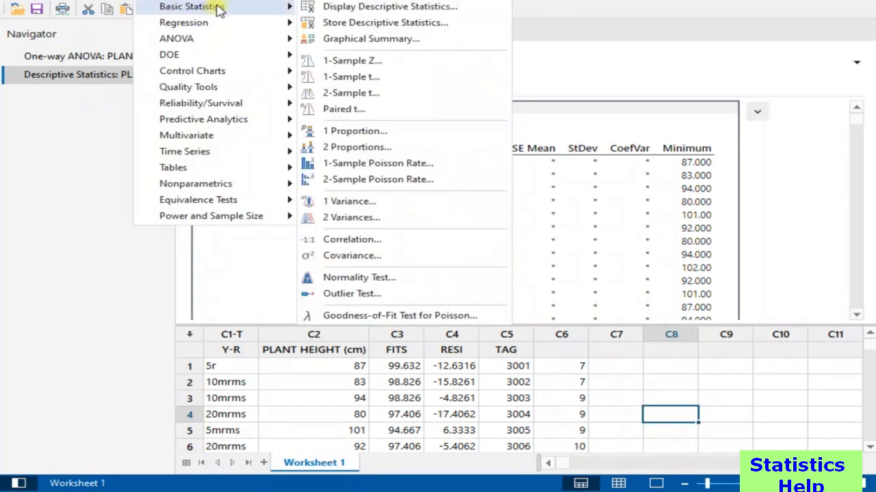
click(346, 8)
click(498, 230)
key(BackSpace)
key(BackSpace)
key(BackSpace)
double_click(351, 180)
click(458, 333)
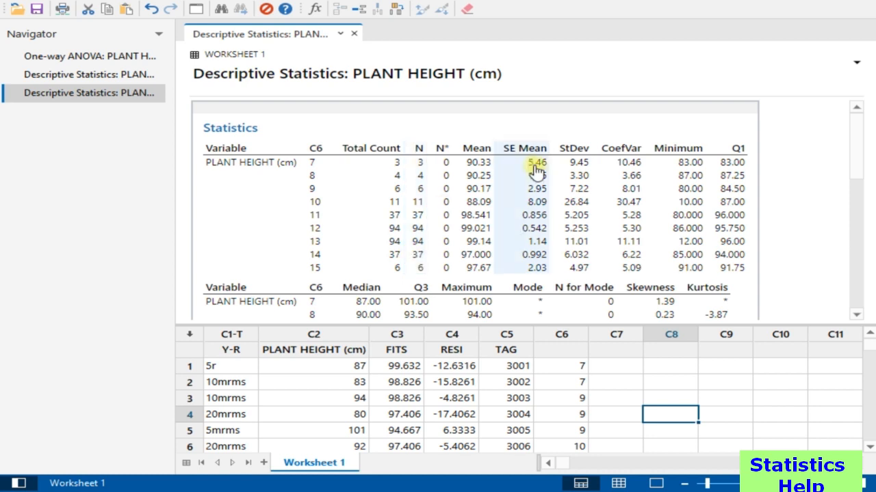
Step: Examine the PLANT HEIGHT (cm) statistics by C6 and view the boxplot enlarged in the graph editor
scroll(397, 208, down, 4)
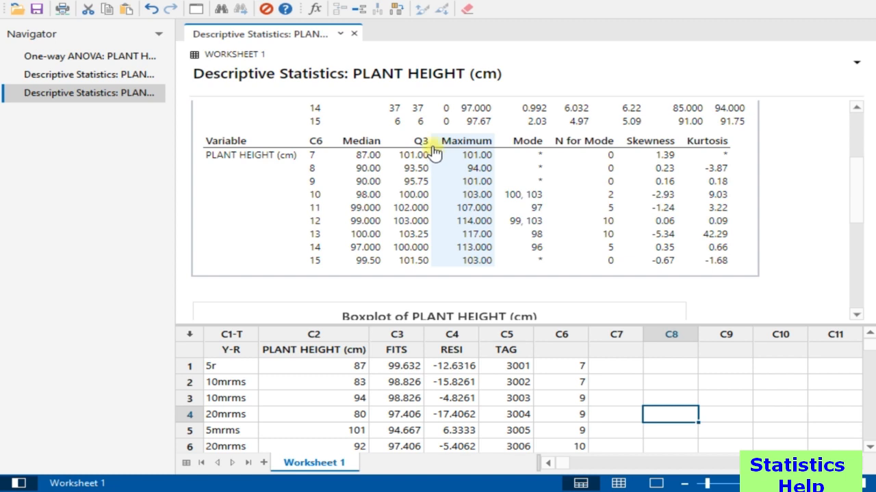
scroll(383, 183, down, 6)
scroll(387, 185, up, 1)
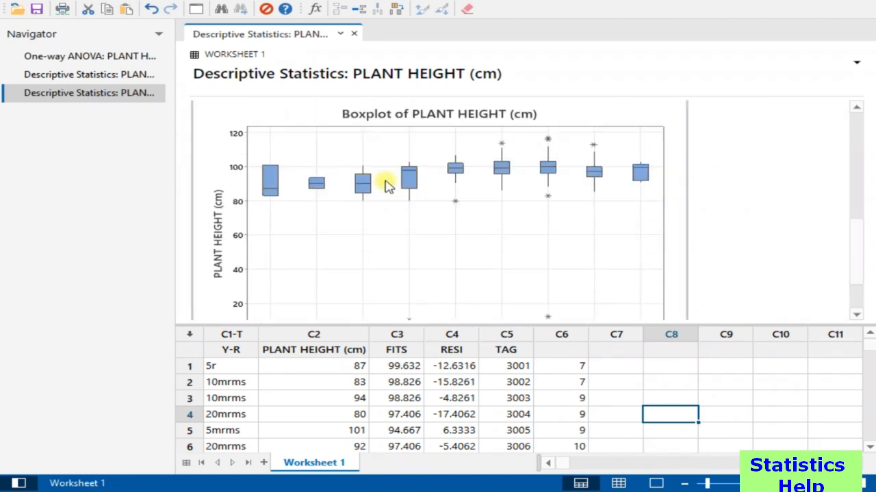
drag(718, 327, 714, 350)
click(605, 236)
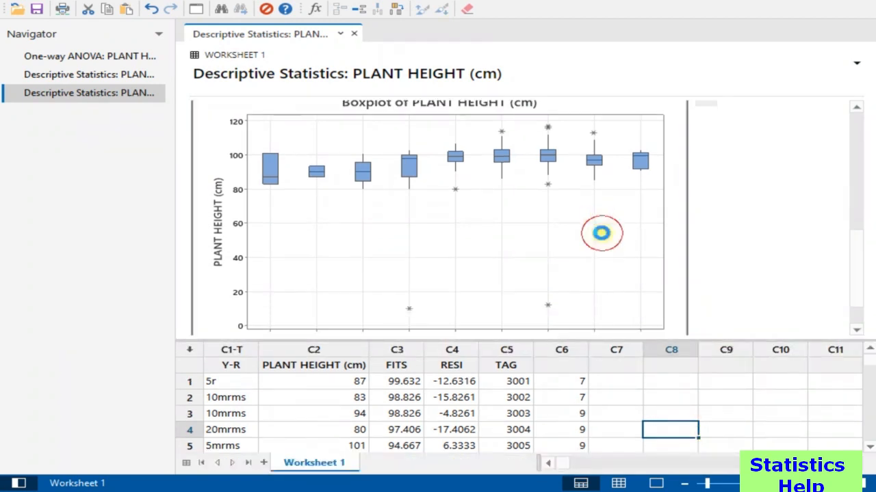
double_click(604, 236)
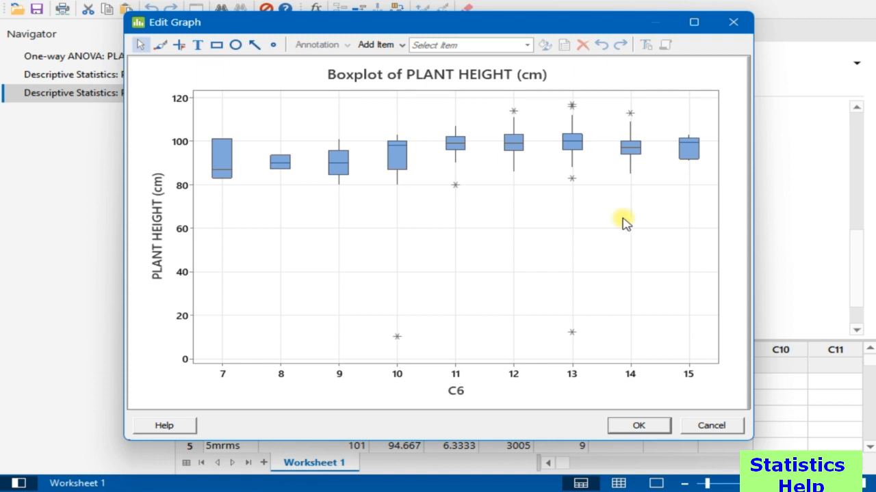
click(732, 22)
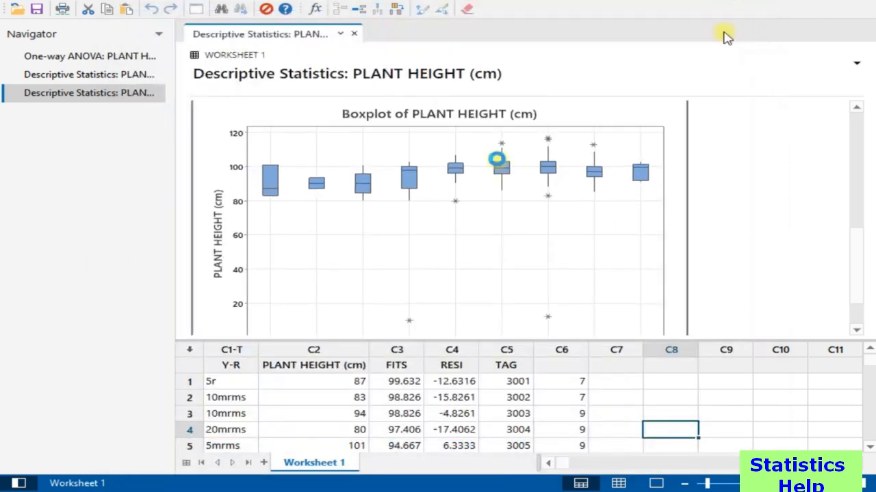
scroll(499, 163, down, 2)
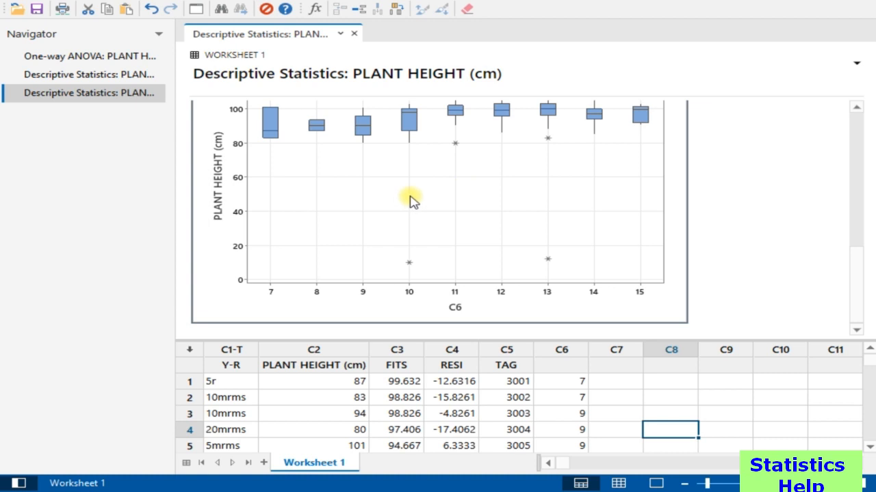
Step: Rerun the descriptive statistics by C6 with a histogram, a histogram with normal curve and an individual value plot added to the graphs
click(144, 1)
mouse_move(189, 6)
click(334, 8)
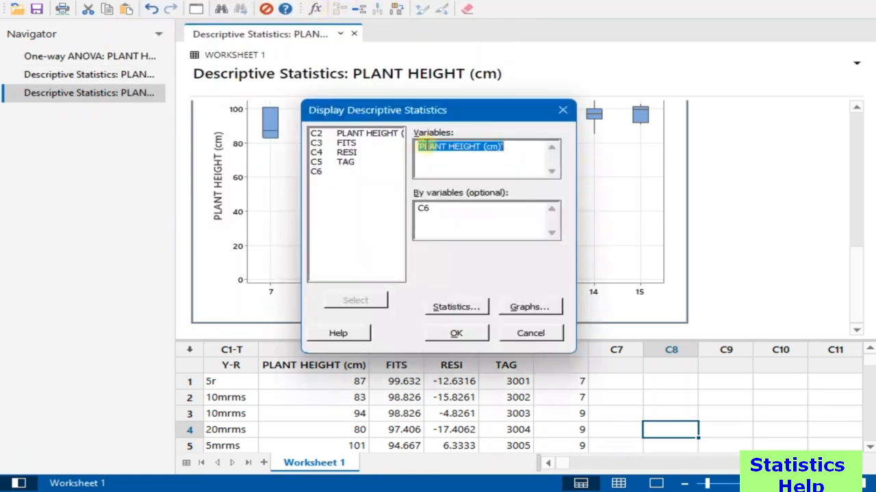
click(524, 307)
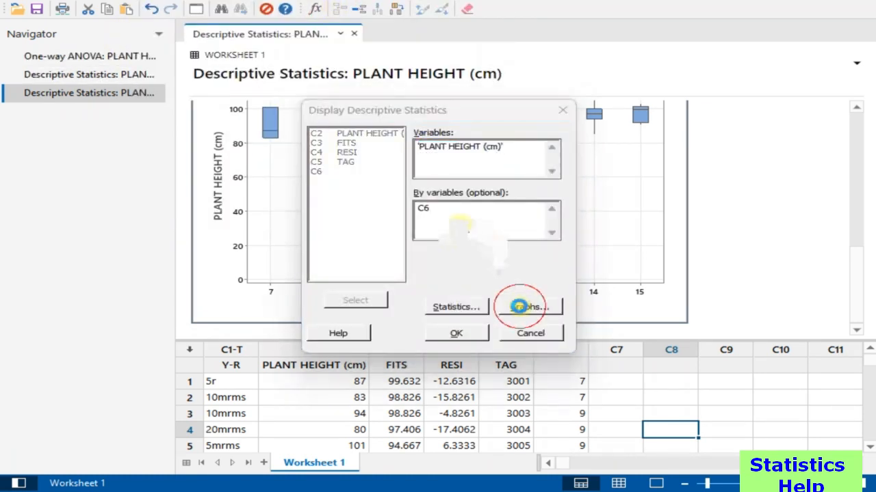
click(377, 205)
click(377, 220)
click(391, 192)
click(444, 276)
click(456, 333)
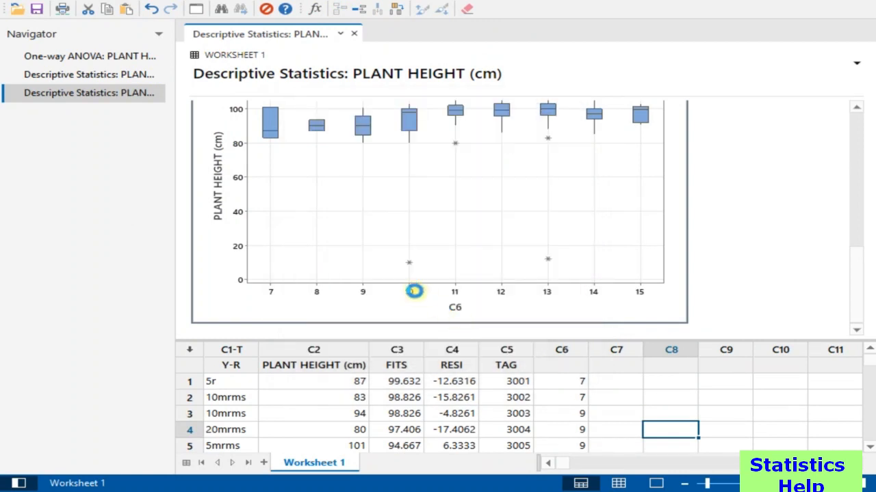
Step: Examine the histograms, normal curves, individual value plot and boxplot of PLANT HEIGHT (cm) by C6
scroll(415, 277, down, 5)
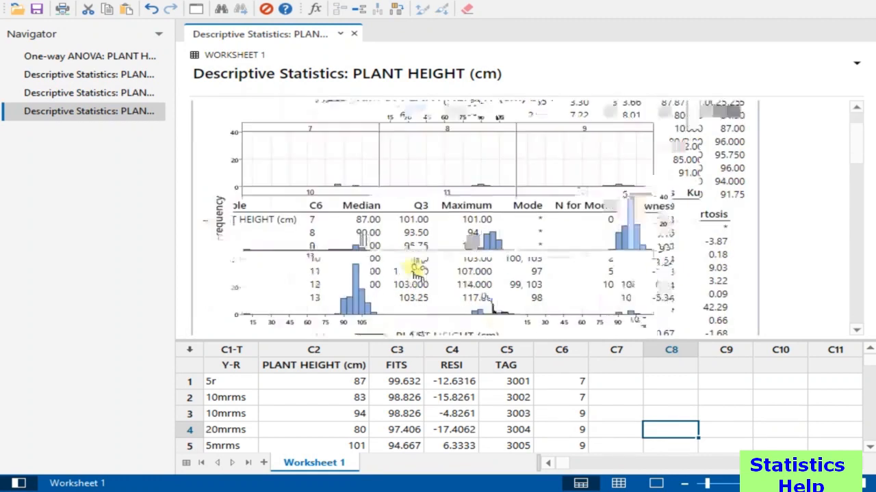
scroll(414, 270, down, 2)
scroll(415, 270, up, 2)
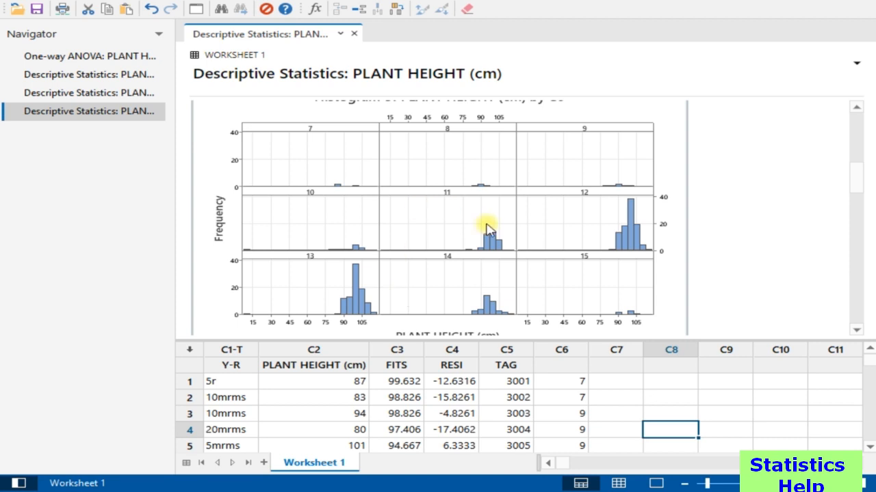
scroll(487, 228, down, 5)
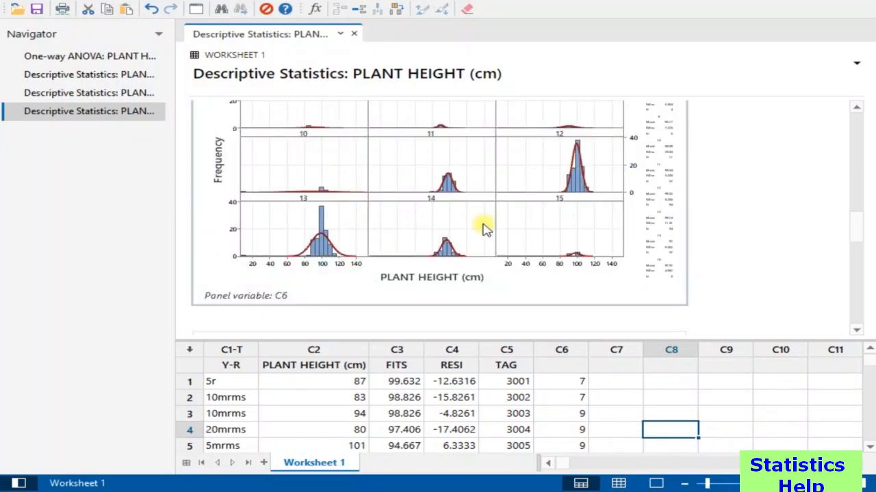
scroll(448, 214, down, 3)
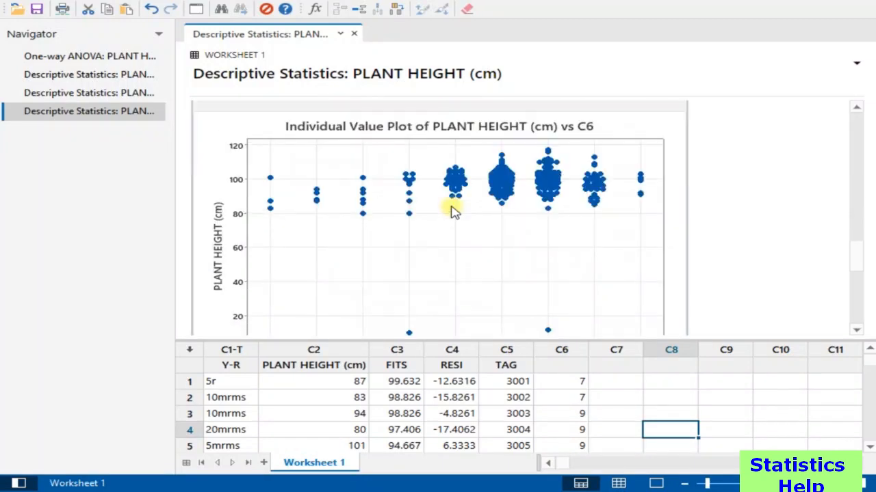
mouse_move(456, 214)
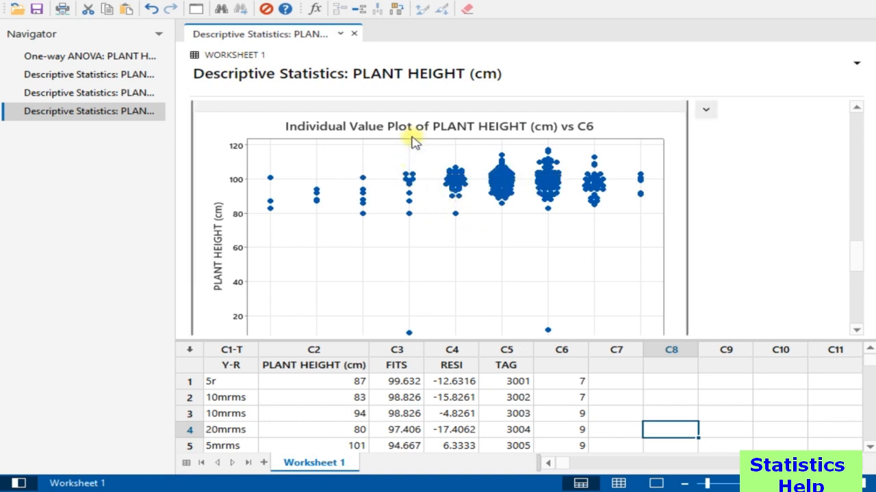
scroll(391, 260, down, 2)
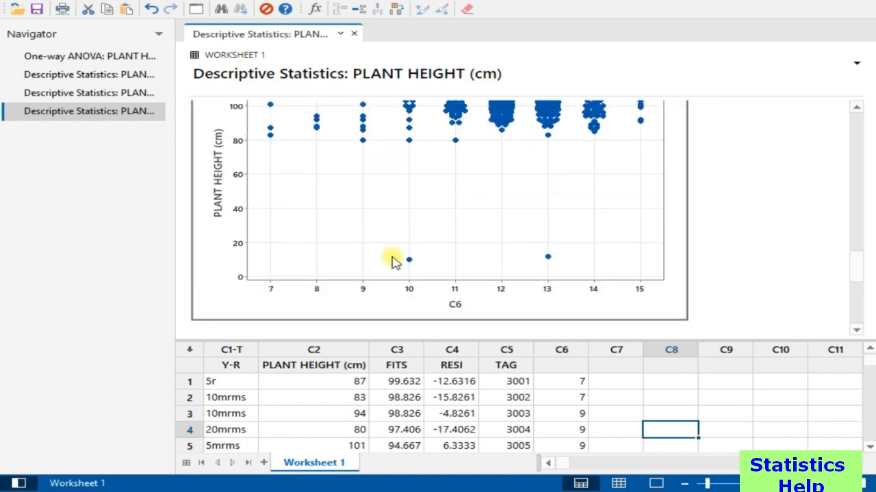
scroll(393, 262, up, 3)
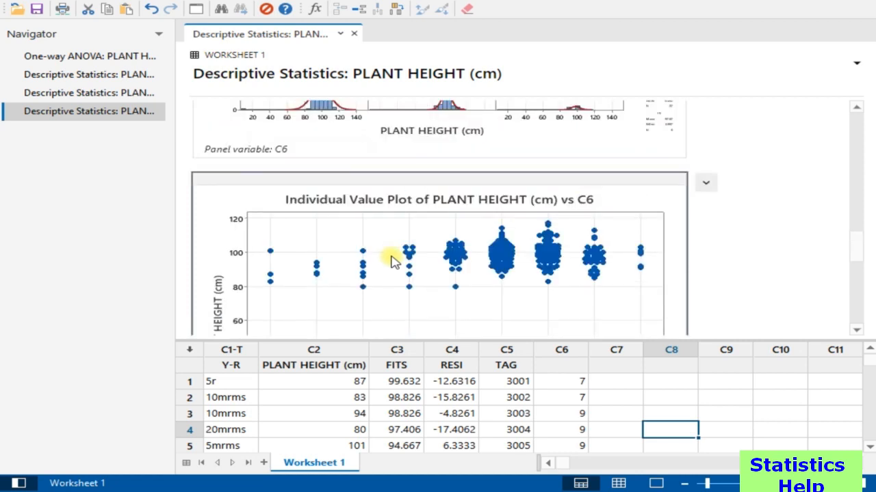
scroll(393, 261, down, 2)
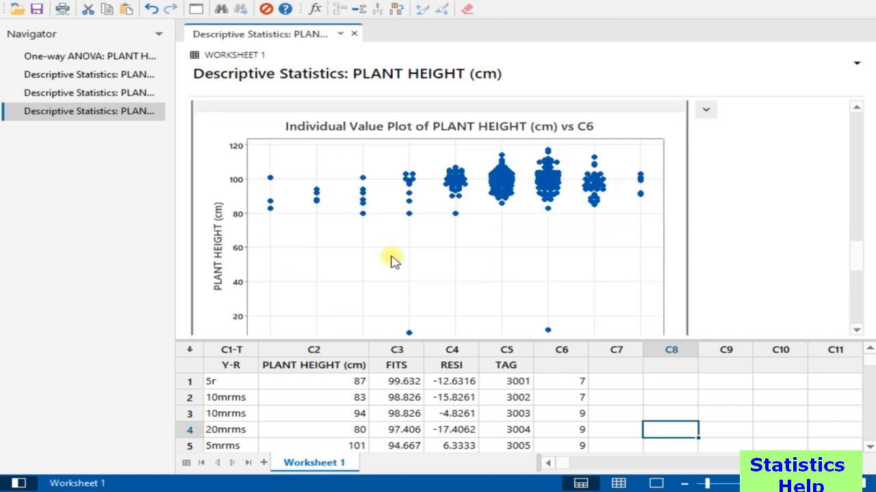
scroll(393, 262, down, 6)
scroll(394, 261, down, 4)
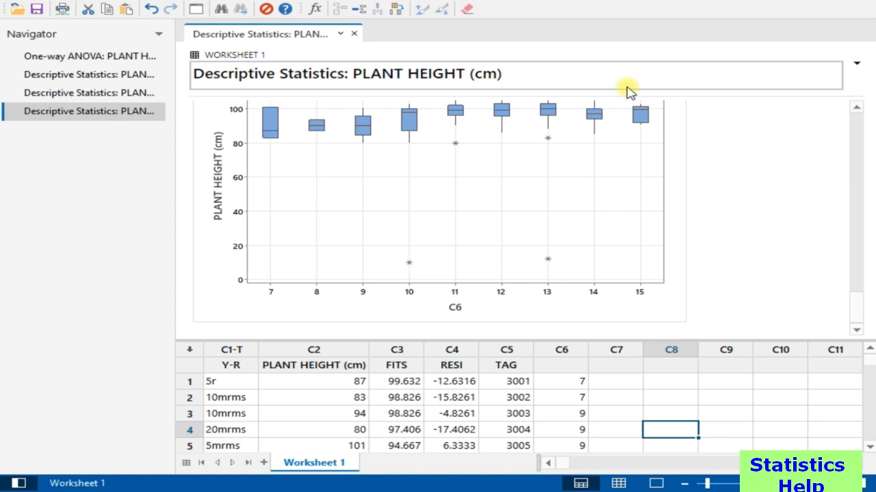
Step: Enlarge the worksheet pane, return to the statistics table and review the earlier One-way ANOVA and Descriptive Statistics outputs
drag(532, 338, 538, 260)
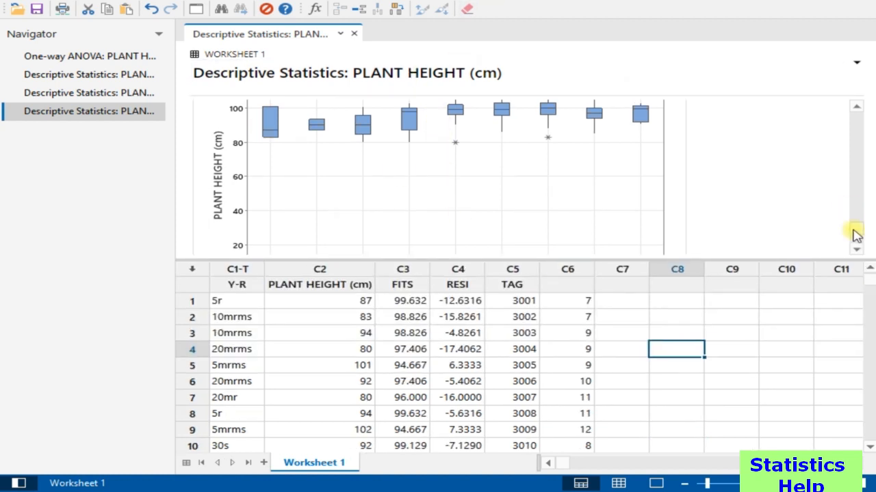
click(857, 109)
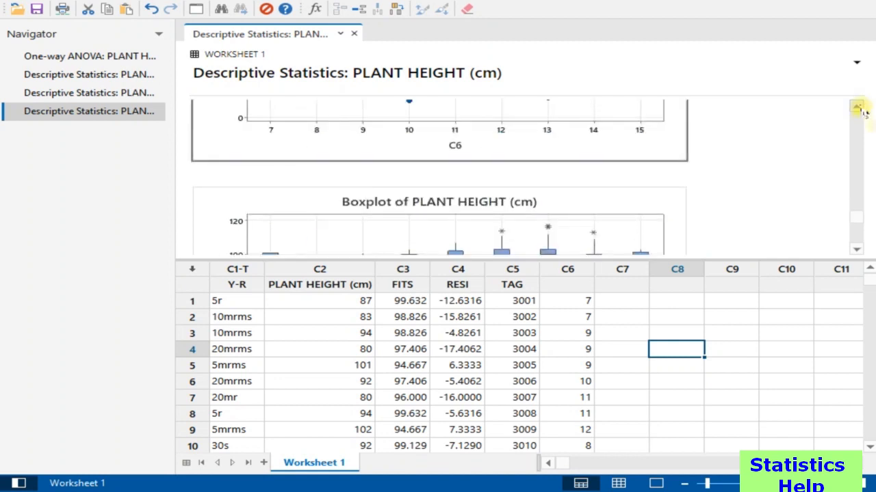
click(859, 108)
drag(861, 194, 867, 118)
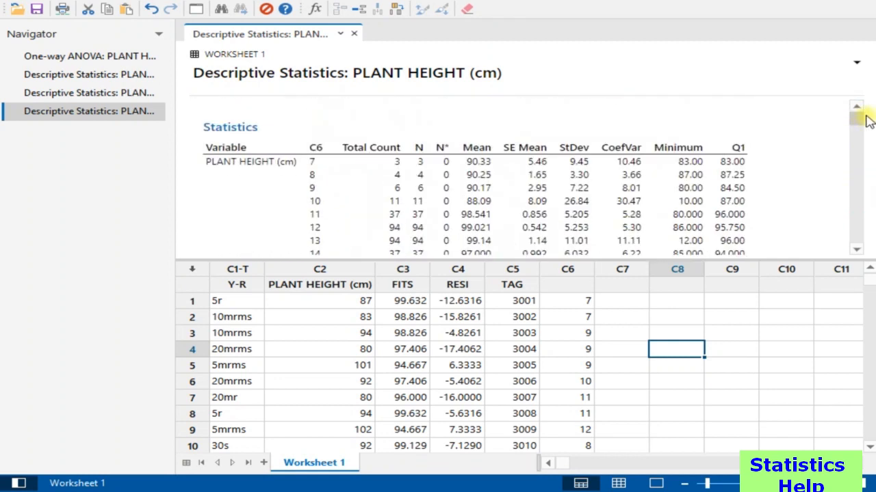
click(101, 56)
click(106, 81)
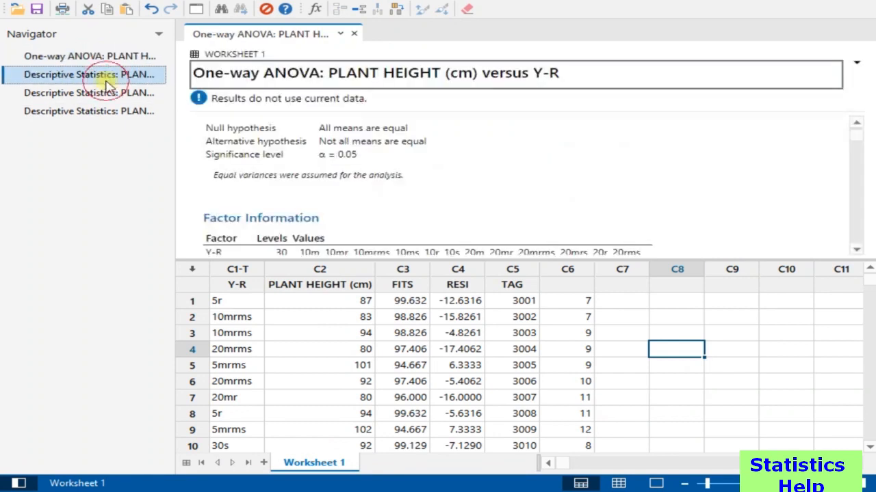
click(107, 92)
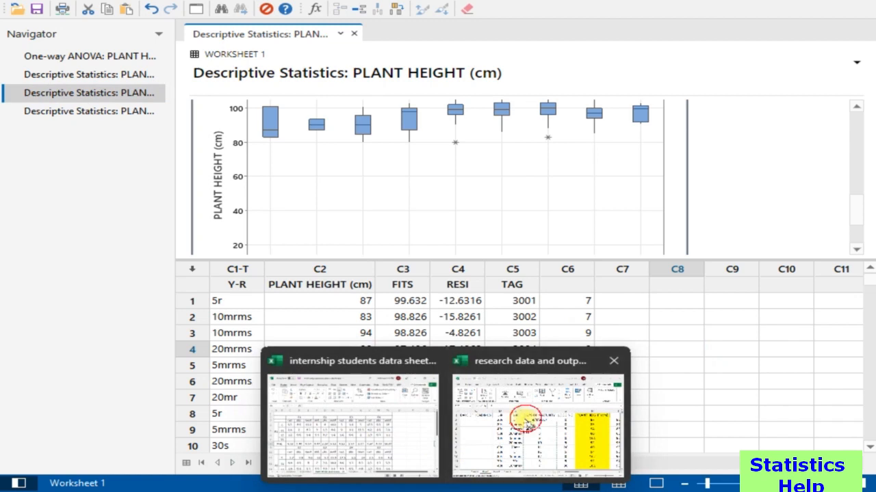
Step: Switch to the research data Excel workbook and select the date entry in F2 under DAYS OF MATURITY
click(524, 415)
click(500, 214)
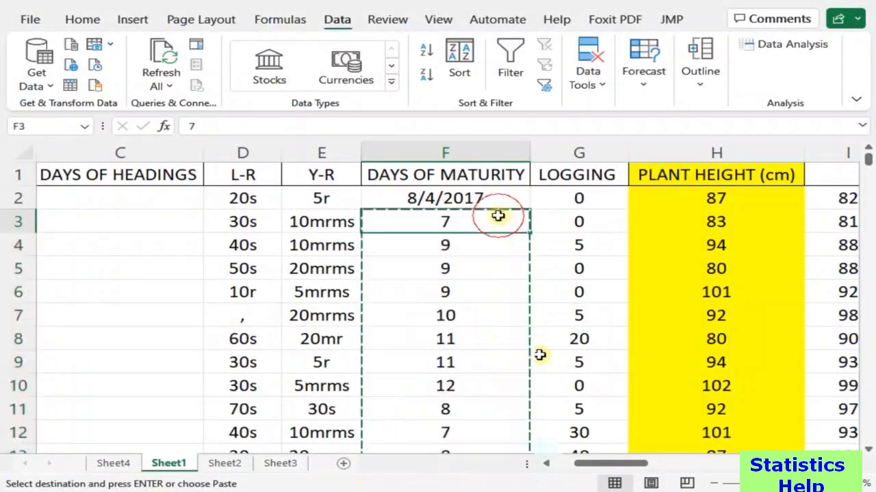
click(510, 192)
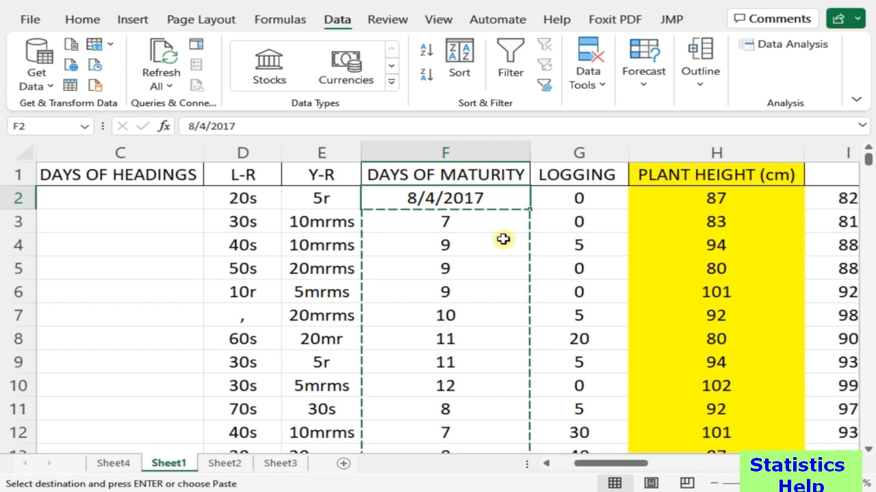
Step: Copy the DAYS OF MATURITY values from F3 down to the last row and return to the date entry in F2
click(473, 222)
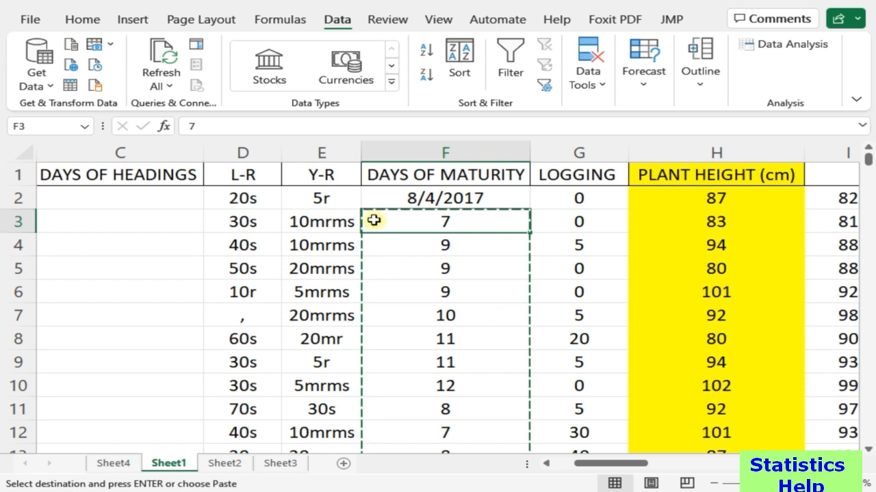
click(423, 197)
click(445, 225)
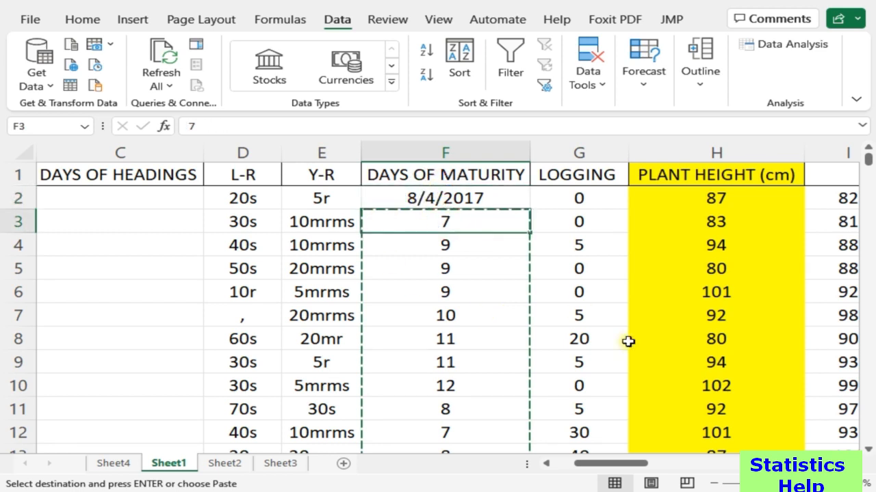
key(ctrl+shift+Down)
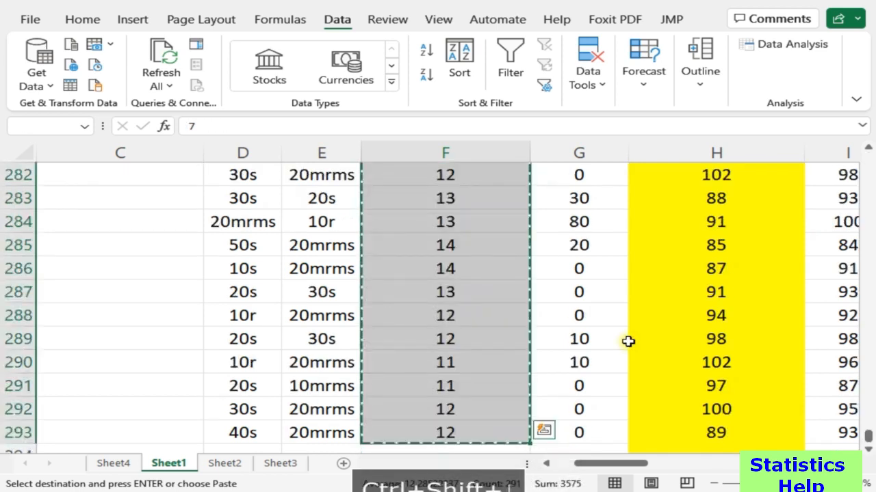
key(ctrl+c)
scroll(688, 226, up, 5)
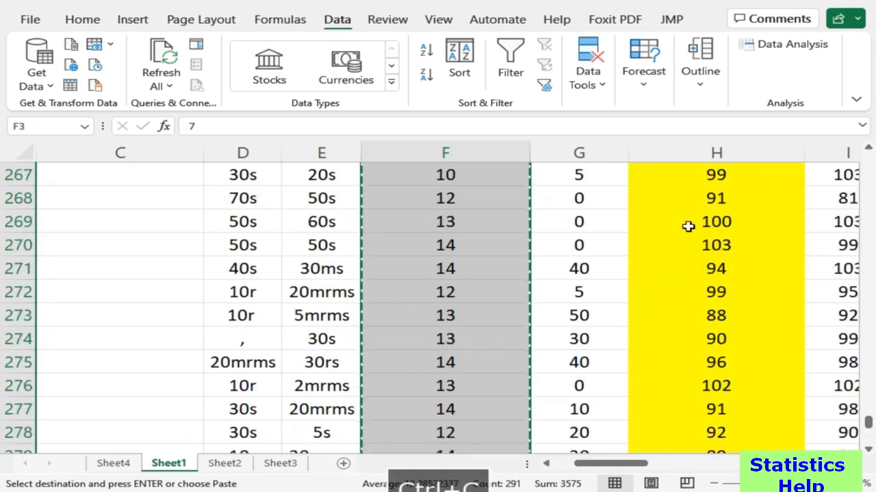
key(ctrl+Up)
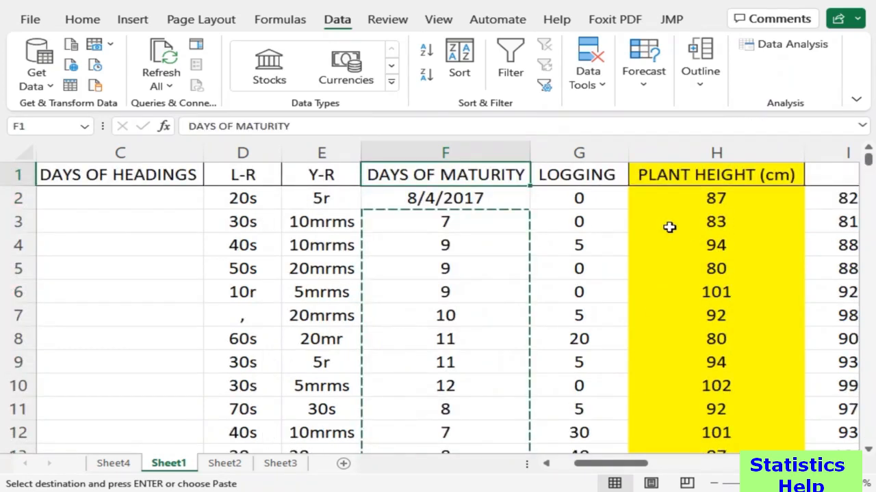
click(484, 199)
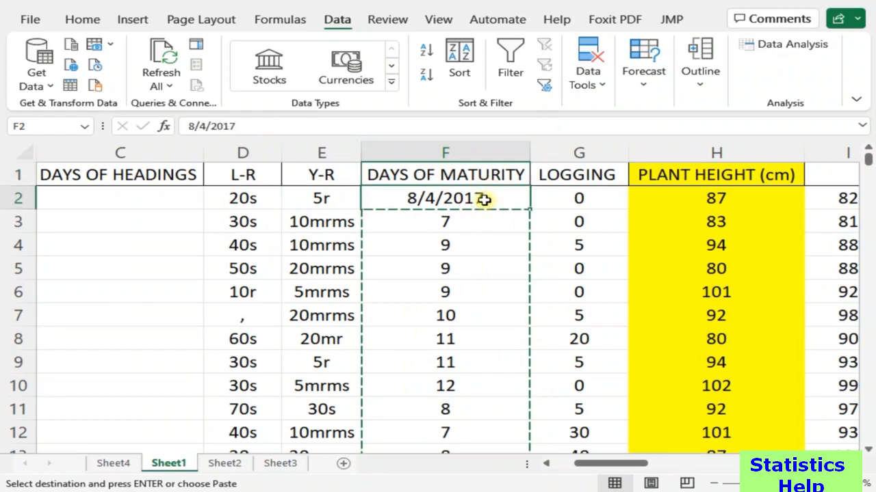
Step: Switch to Minitab and replace the first value of worksheet column C6 with 8
mouse_move(586, 489)
click(554, 394)
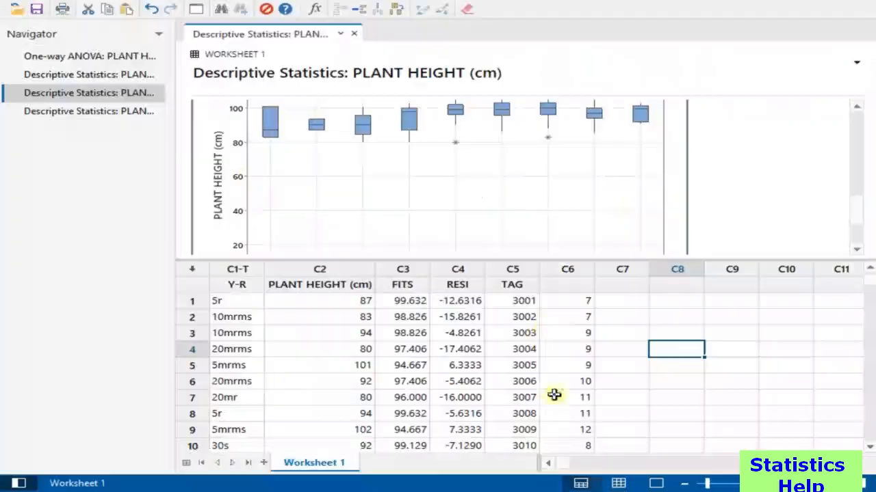
click(578, 305)
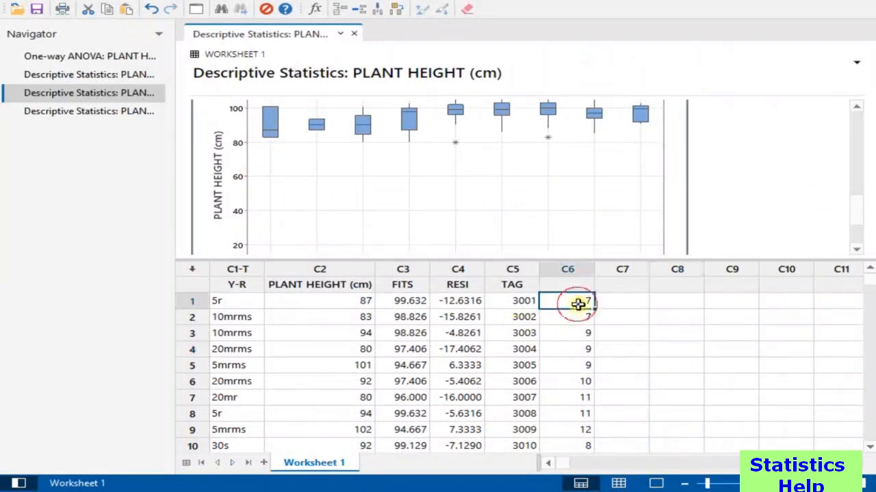
key(Delete)
click(579, 319)
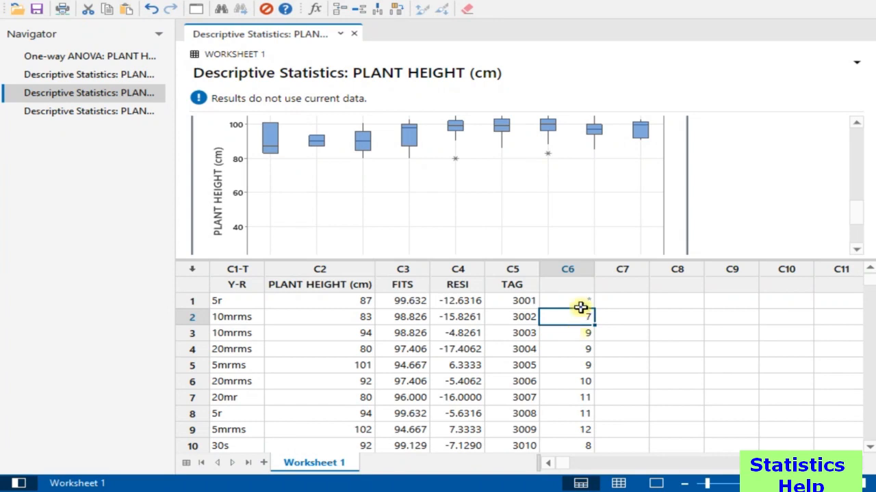
click(579, 303)
text(8)
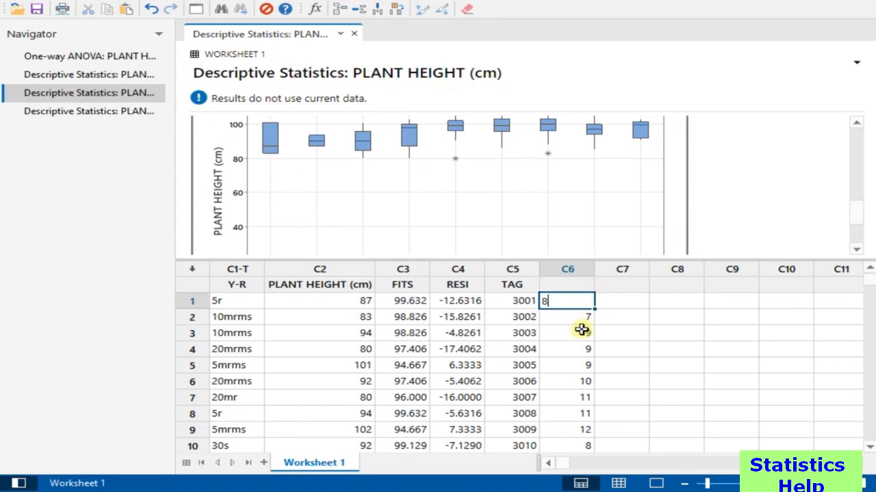
click(579, 333)
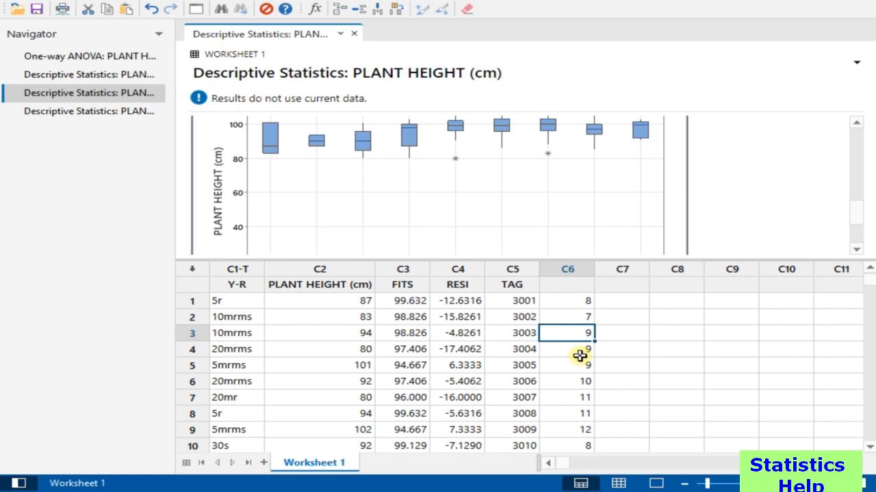
Step: Name worksheet column C6 "Date"
click(579, 296)
click(577, 285)
text(Date)
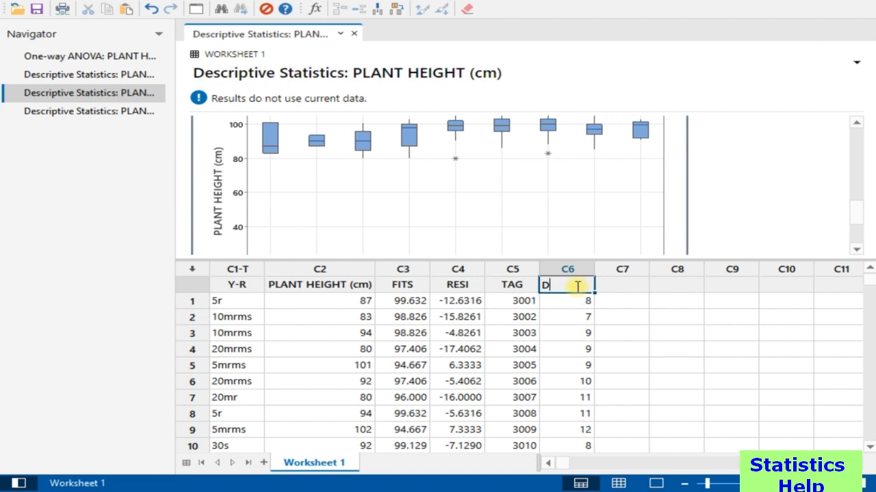
click(571, 317)
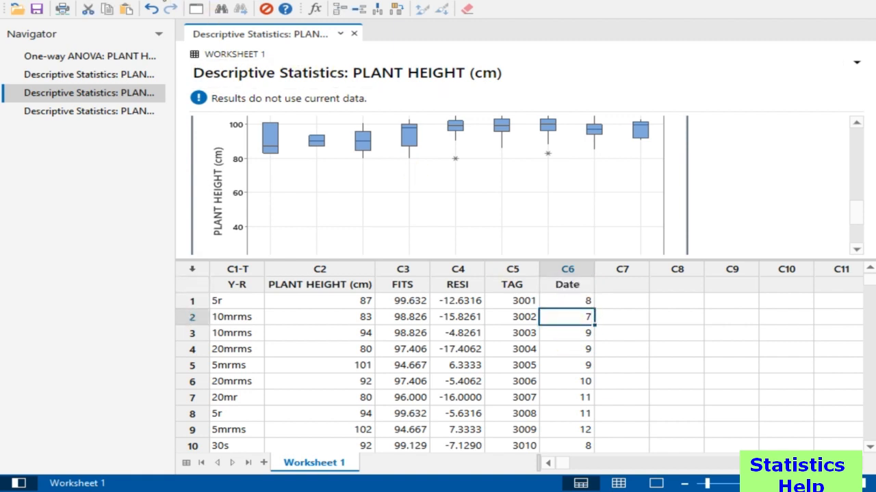
click(147, 1)
mouse_move(166, 11)
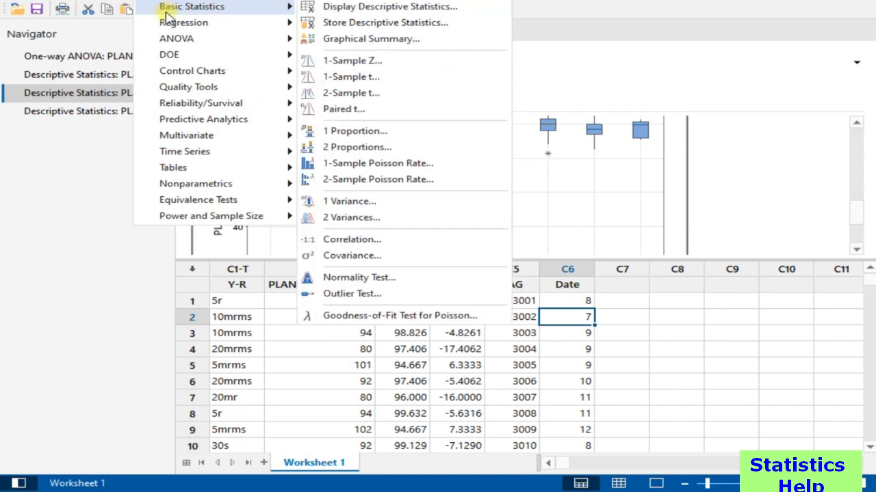
click(342, 332)
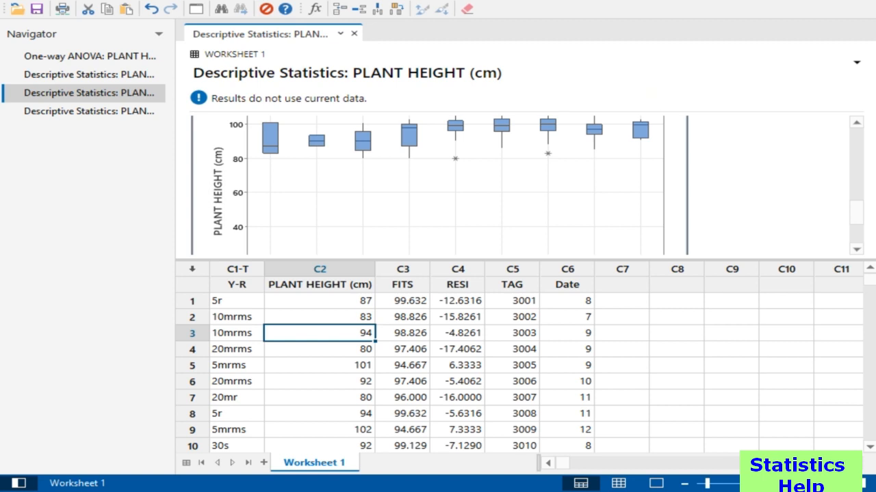
Step: Start a new Minitab project without saving the changes to the current untitled one
click(14, 1)
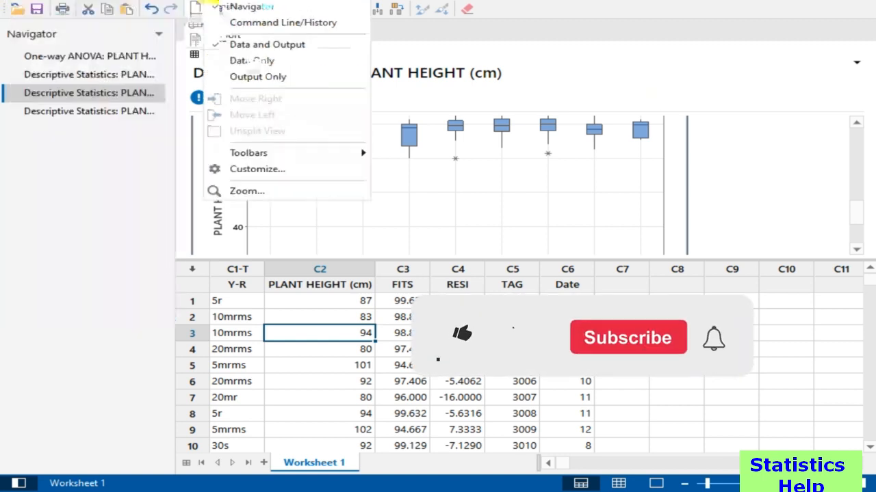
mouse_move(15, 1)
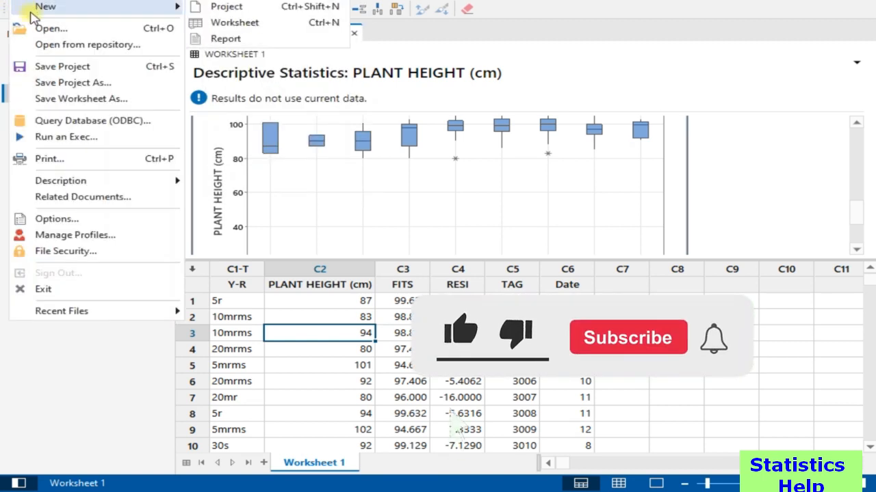
click(214, 12)
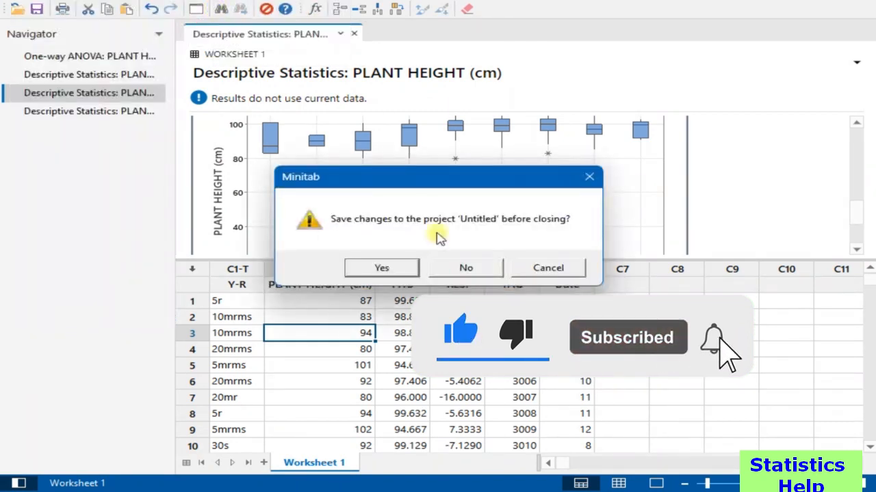
click(442, 267)
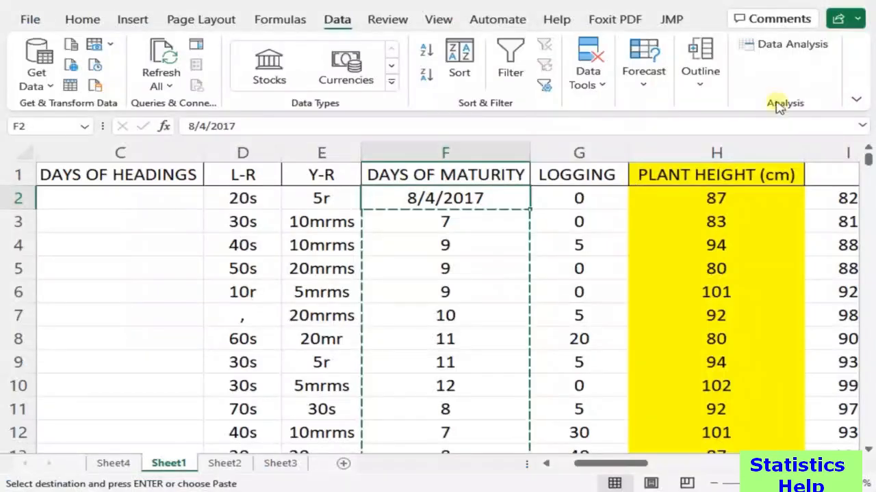
Step: Close the research data and outputs.xlsx workbook in Excel without saving its changes
click(860, 2)
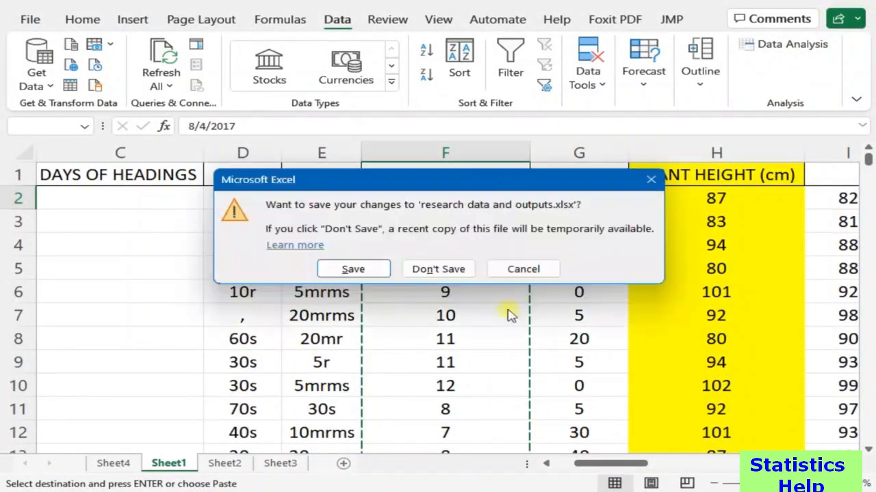
click(450, 271)
click(453, 295)
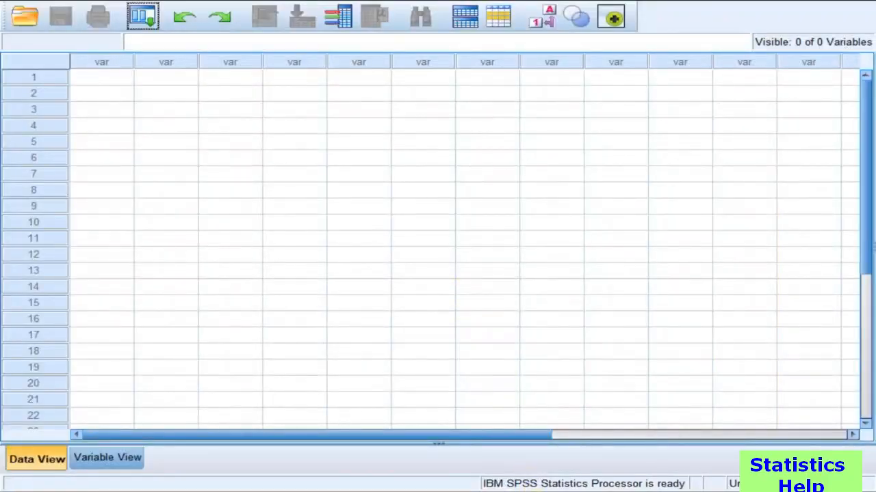
Step: Switch to the Excel workbook with the Pearl Millet seed charac. (2) sheet and move its window aside
mouse_move(453, 491)
click(470, 462)
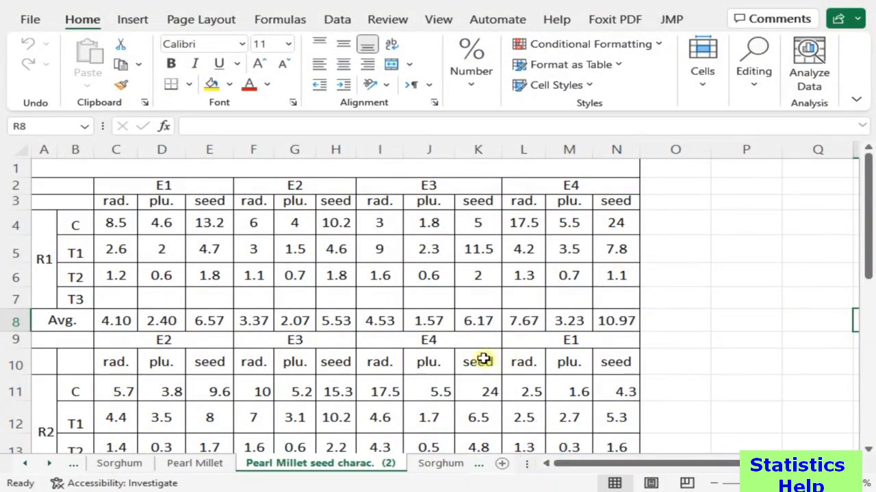
drag(537, 3, 732, 2)
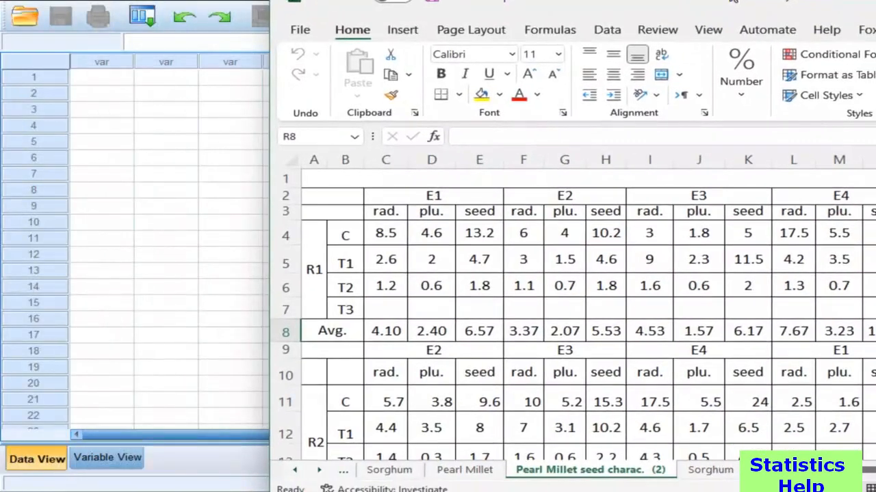
click(563, 491)
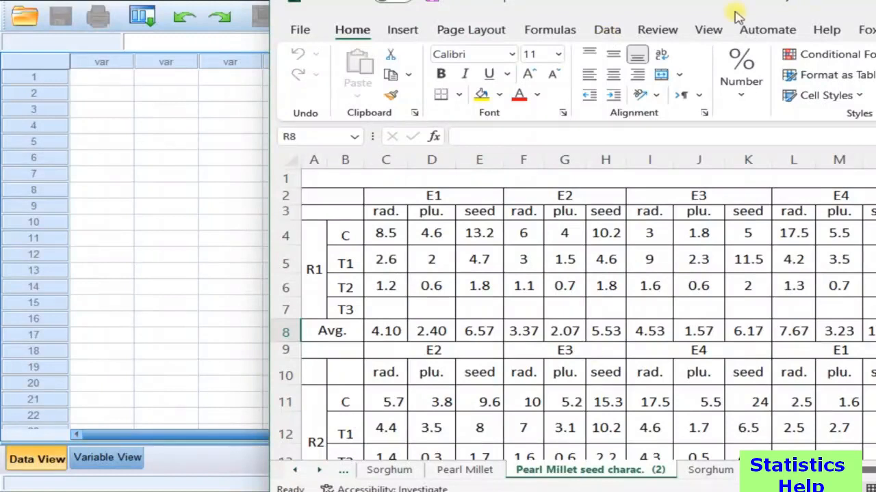
mouse_move(746, 5)
mouse_down()
mouse_move(732, 2)
mouse_move(759, 0)
mouse_up()
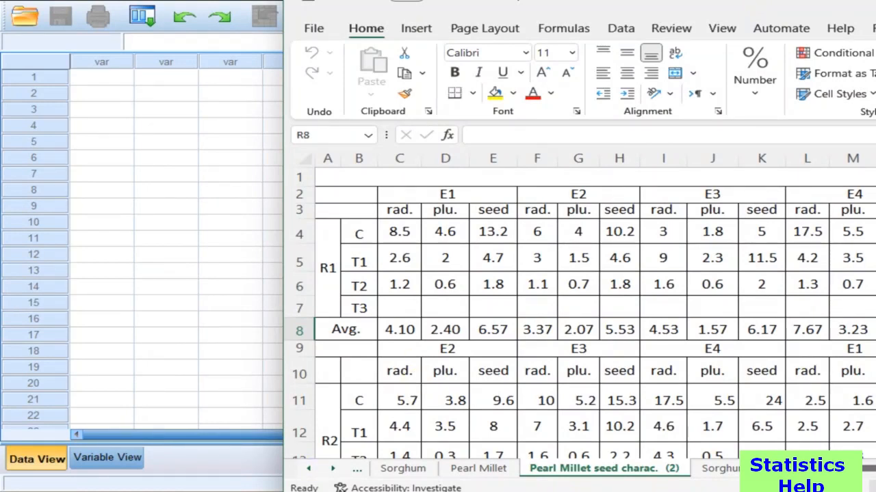
Step: Launch Excel from the pinned Office apps for another workbook and maximize the Pearl Millet workbook window
key(super)
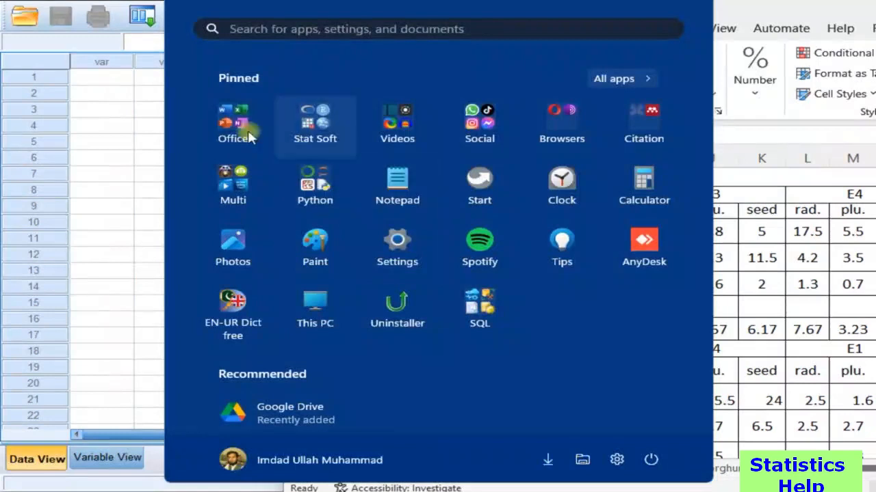
click(241, 128)
click(391, 209)
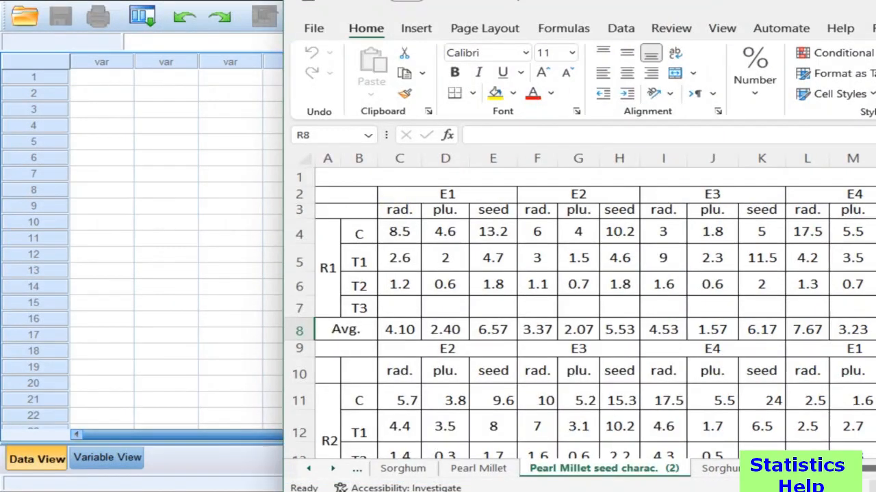
key(super+Up)
Step: Bring up the blank Book1 workbook as a floating window over the lower part of the Pearl Millet sheet
mouse_move(558, 491)
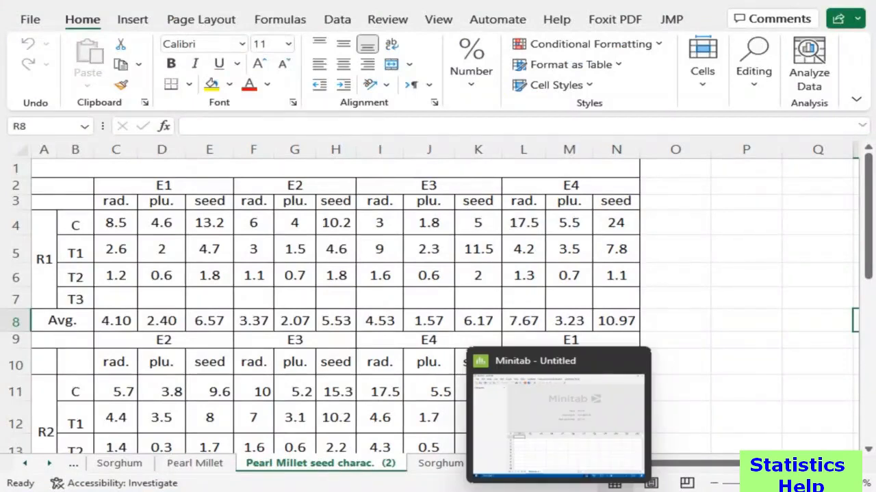
click(445, 487)
drag(368, 1, 451, 205)
drag(727, 207, 606, 205)
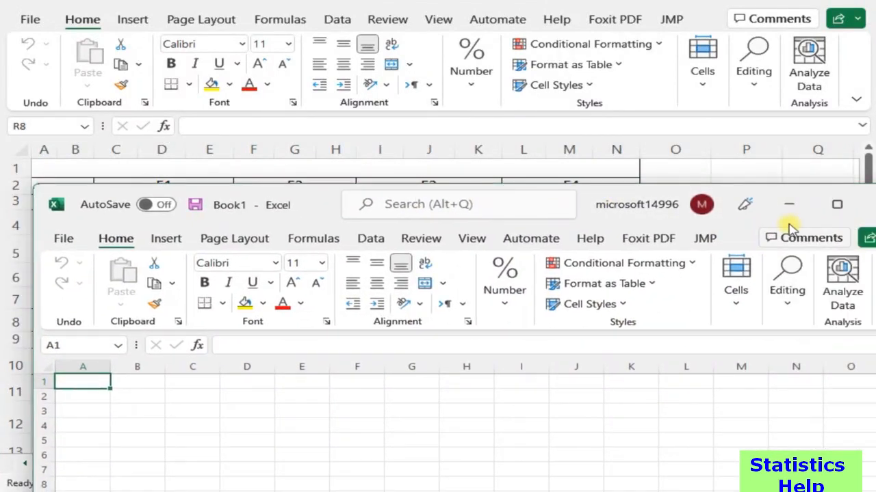
drag(290, 208, 260, 221)
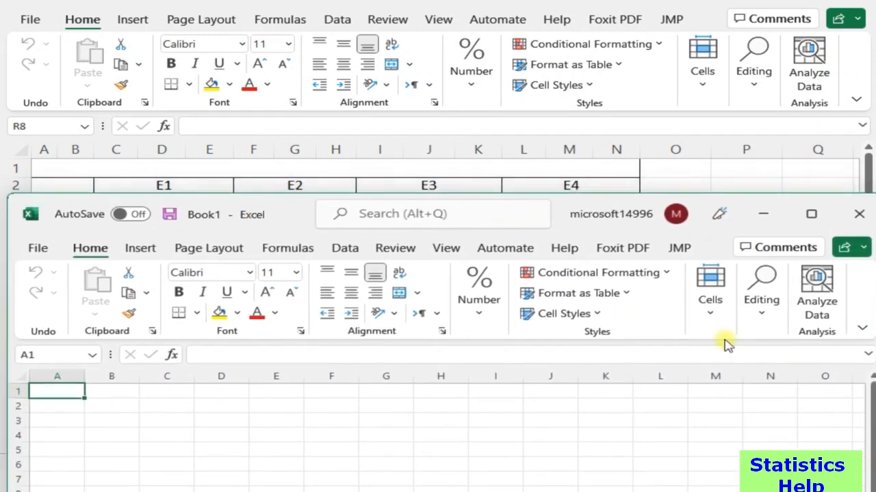
Step: Set Book1's ribbon to show tabs only and lower its window to expose the E1 to E4 headings
click(861, 329)
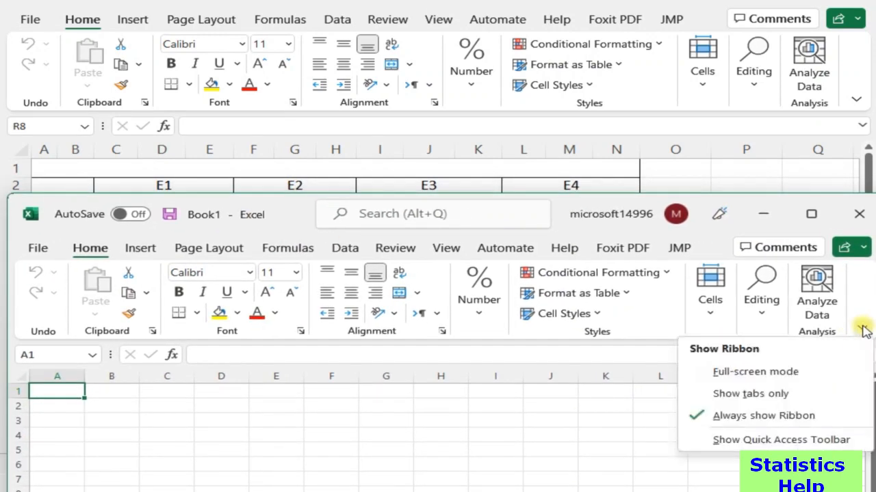
click(758, 397)
drag(336, 209, 345, 270)
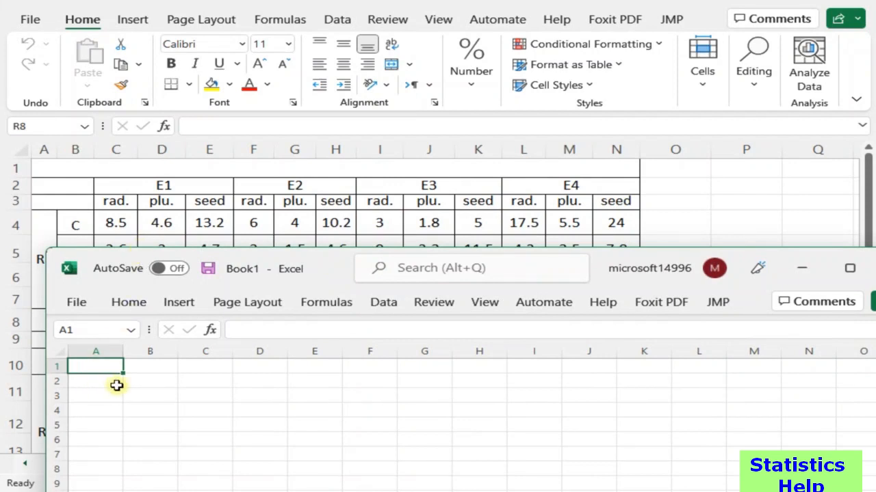
Step: Enter the column headings Output in A1 and Varieties in B1 of Book1
text(\)
key(BackSpace)
text(Output)
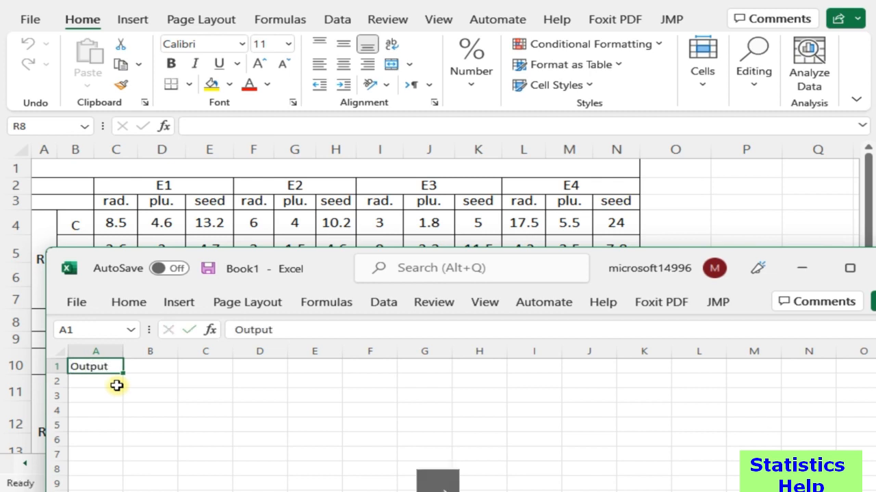
key(Tab)
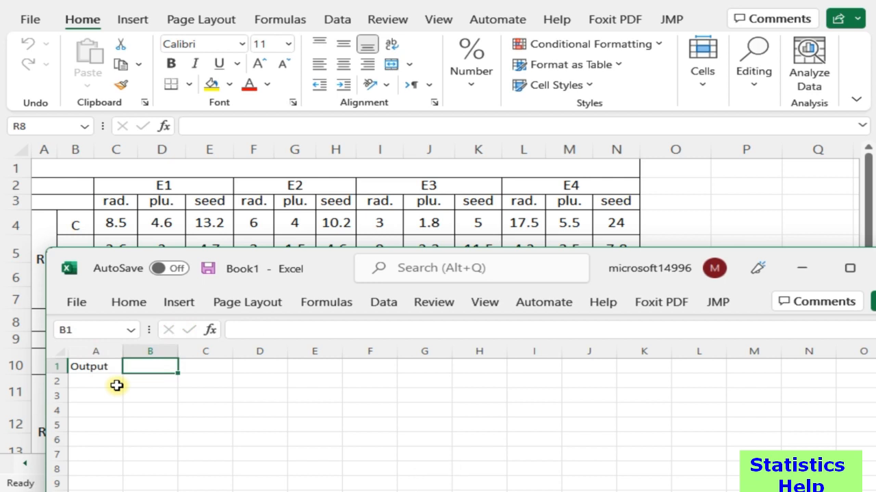
text(Va)
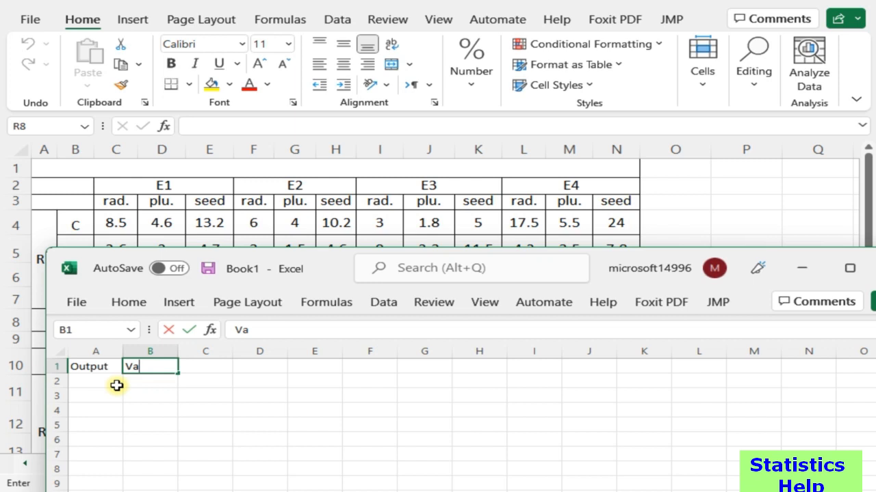
text(rieties)
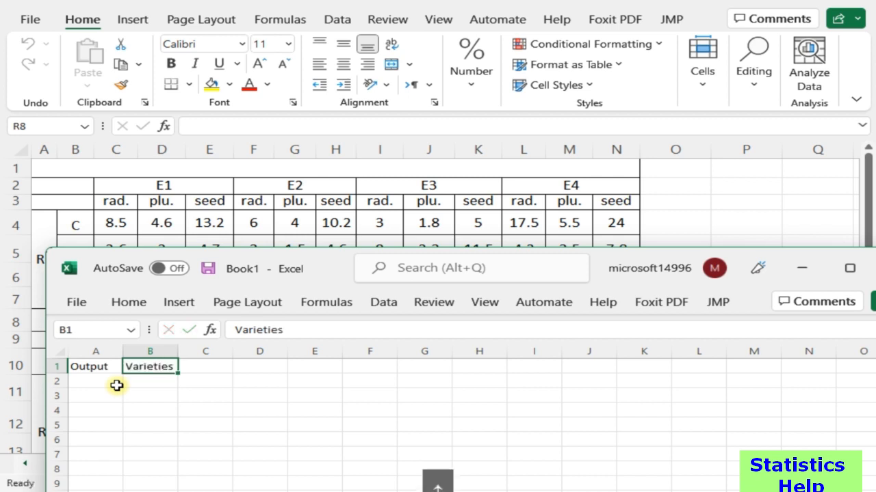
key(Tab)
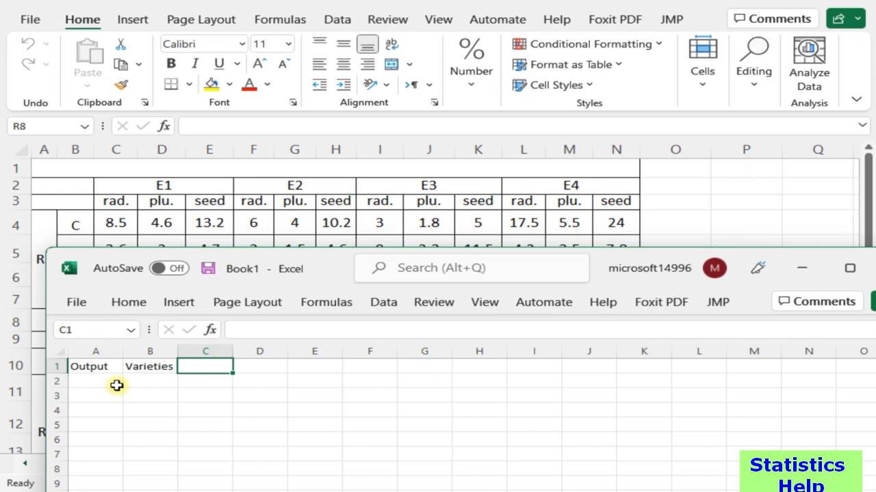
Step: Enter the heading Salinity in C1 and R in D1
text(C)
key(BackSpace)
text(Salinity)
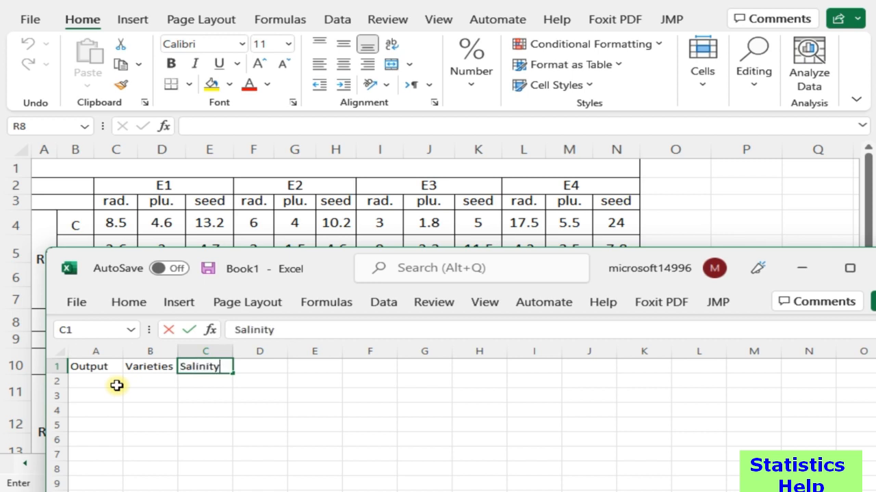
key(Tab)
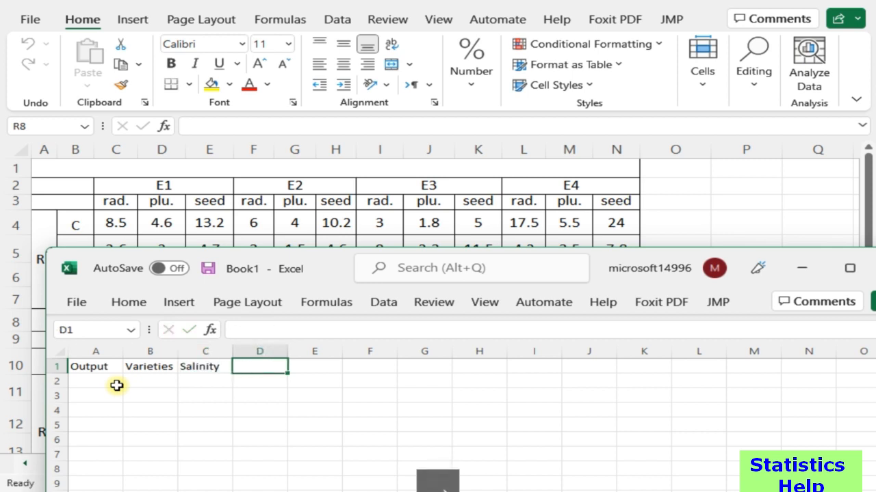
text(R)
key(Tab)
key(Left)
key(Left)
key(Left)
key(Left)
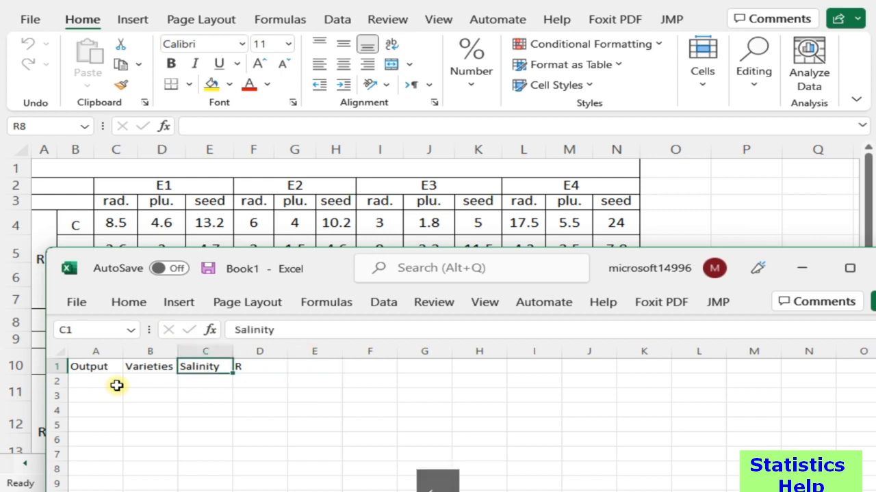
Step: Move the Book1 window to expose the R1 source rows, and set the headings Treat in D1 and Rep in E1
drag(344, 270, 492, 293)
click(395, 335)
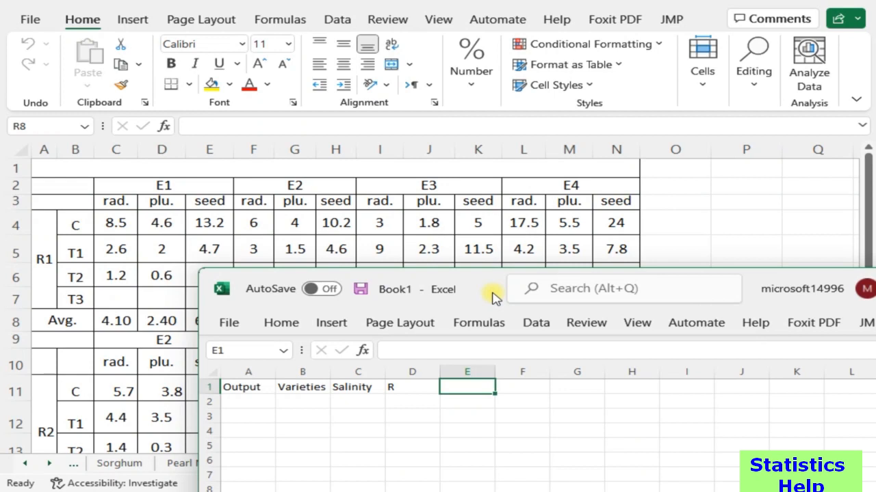
key(Left)
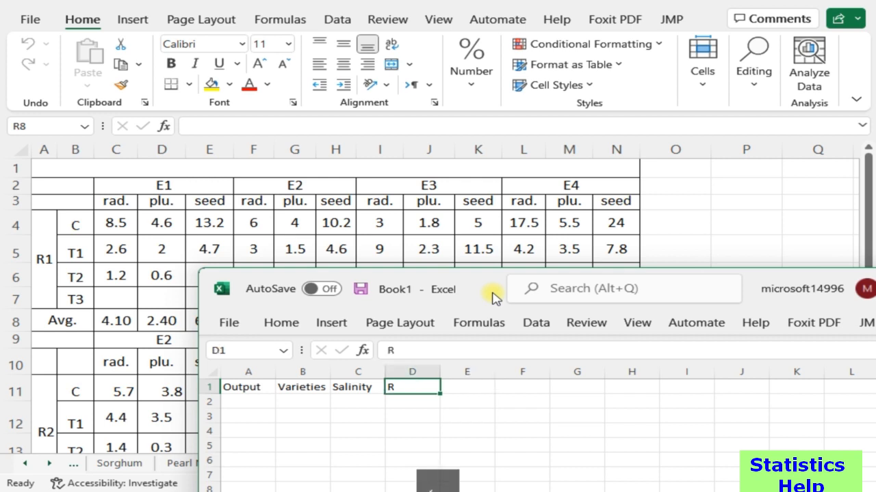
text(R)
key(BackSpace)
text(Treat)
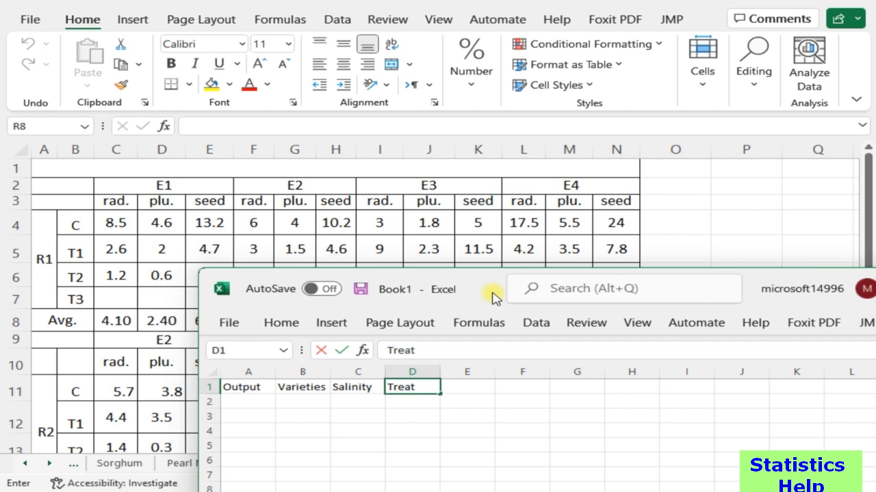
key(Tab)
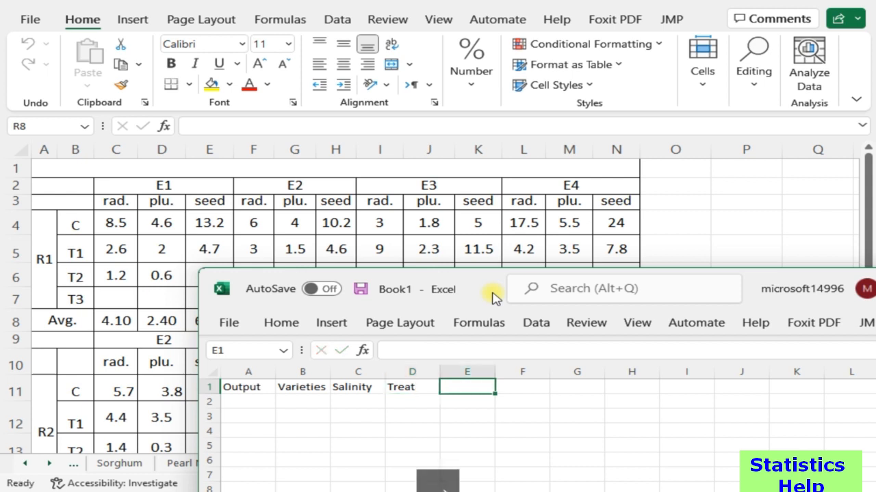
text(Rep)
key(Return)
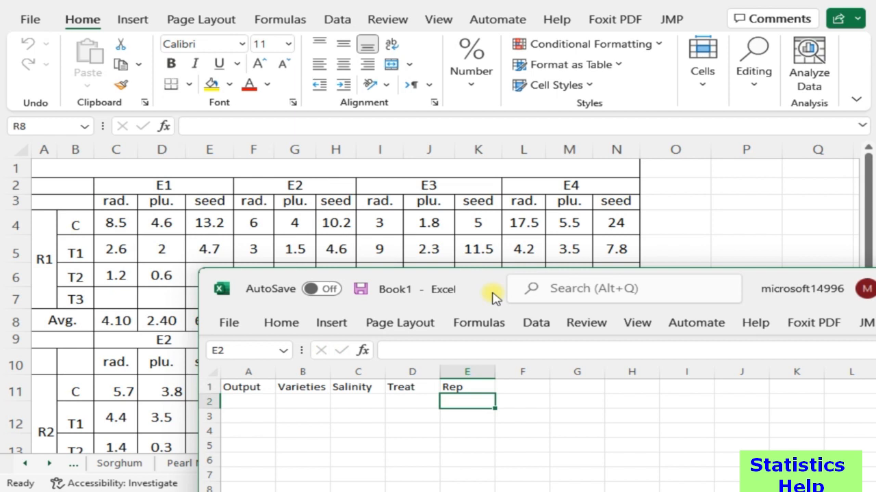
Step: Start the first data row with Output 8.5 in A2 and variety E1 in B2
key(ctrl+Left)
text(8..5)
key(BackSpace)
key(BackSpace)
text(5)
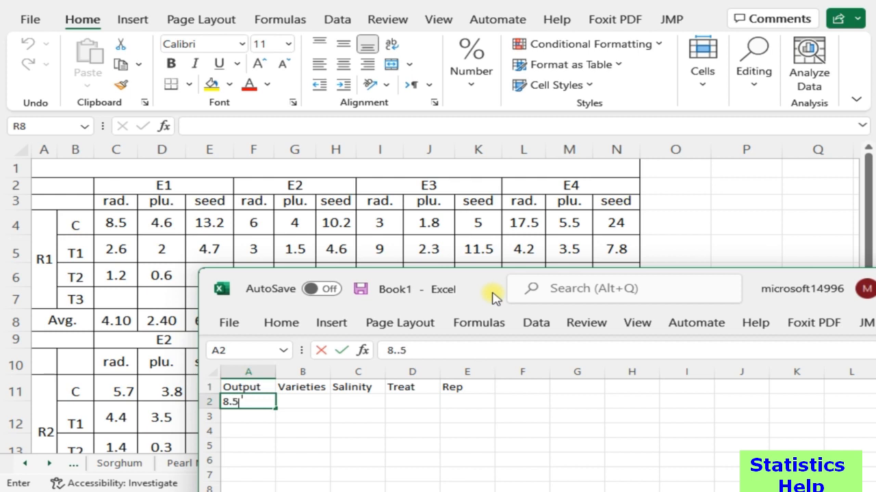
key(Tab)
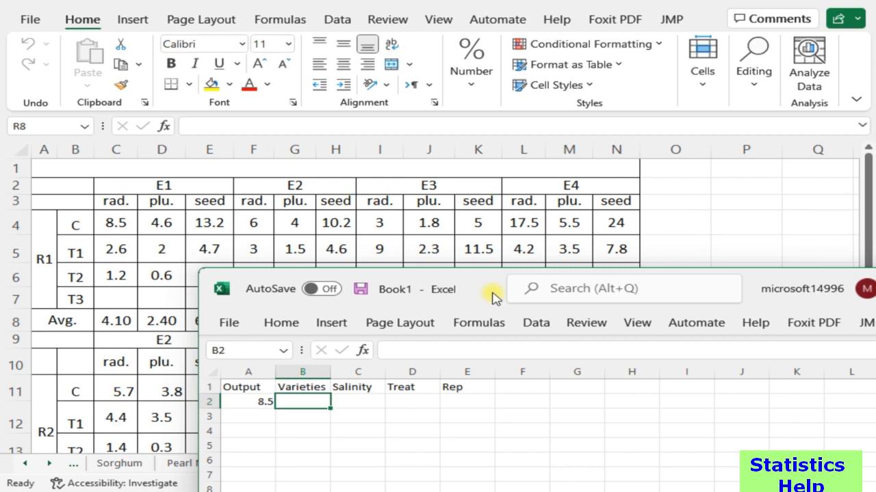
text(E1)
key(Tab)
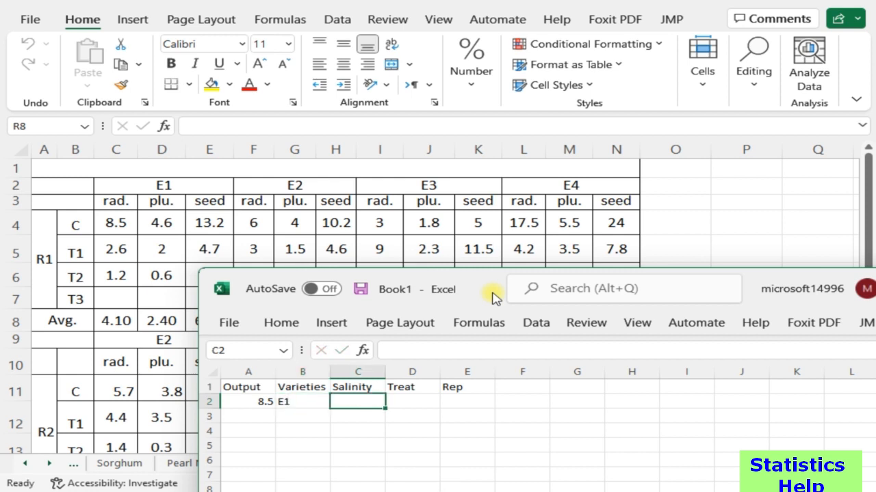
text(rad)
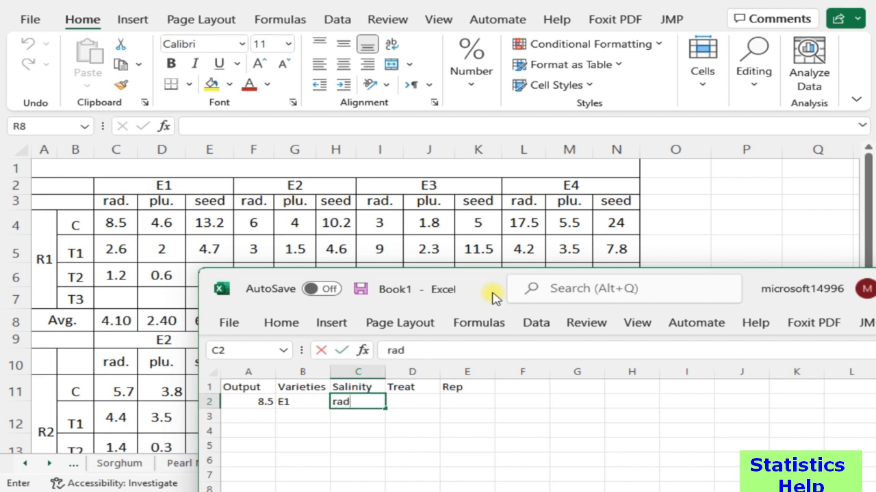
key(Escape)
key(Up)
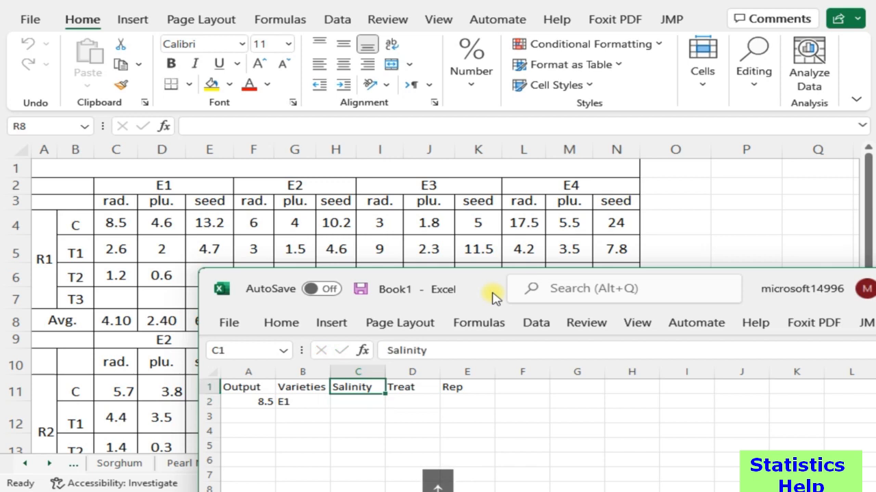
key(Down)
Step: Rename the heading in C1 to Parameter
key(Up)
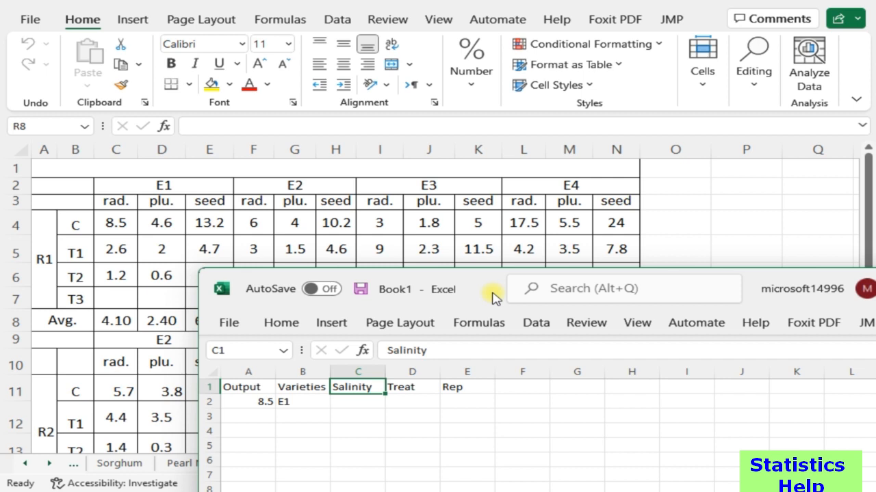
text(Para)
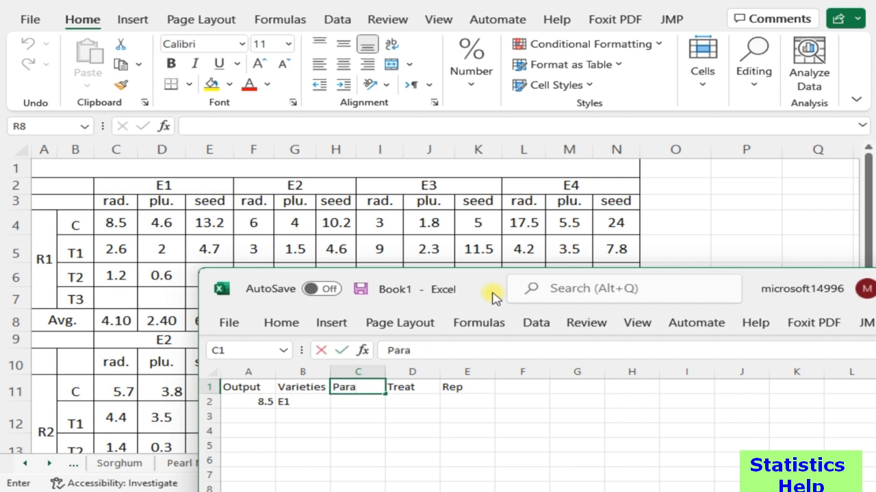
text(meter)
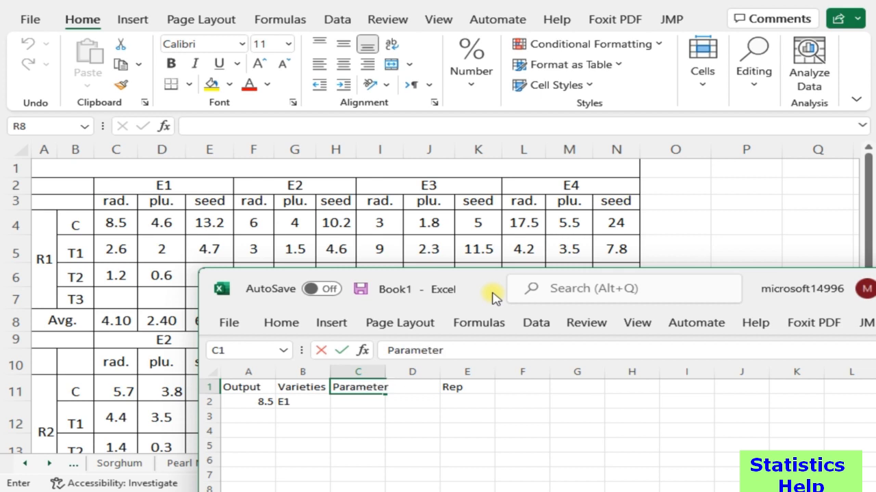
key(Return)
Step: Complete row 2 with rad as the parameter, C as the treatment and R1 as the replication
text(rad)
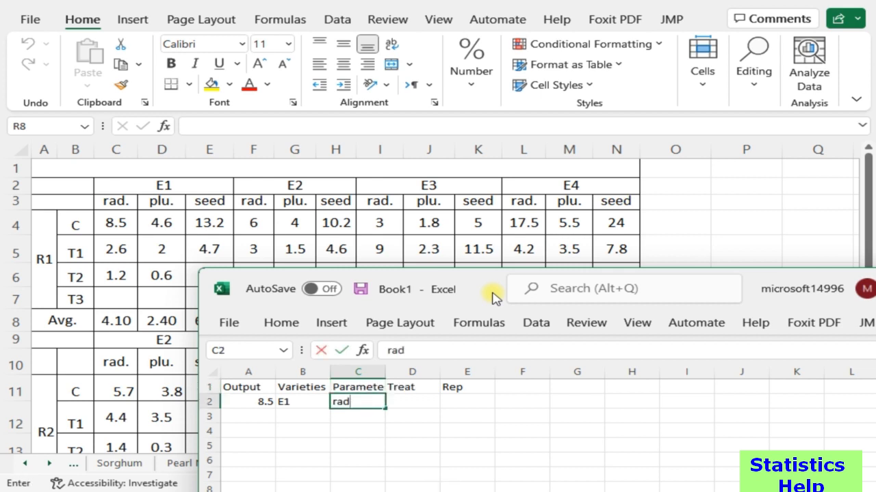
key(Tab)
text(C)
key(Tab)
text(R1)
key(Return)
key(Left)
key(Left)
key(Left)
key(Left)
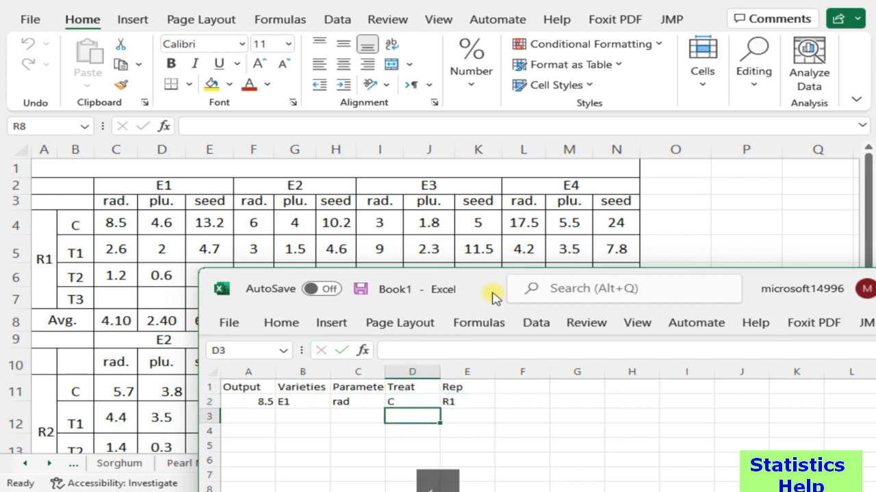
Step: Fill row 3 with Output 4.6, variety E1, parameter plu, treatment C and replication R1
text(4.6)
key(Tab)
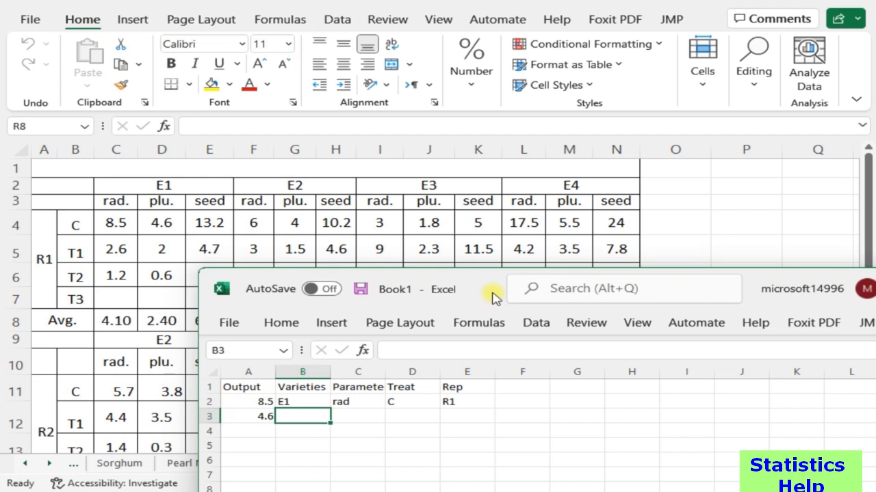
text(E1)
key(Tab)
text(plu)
key(Tab)
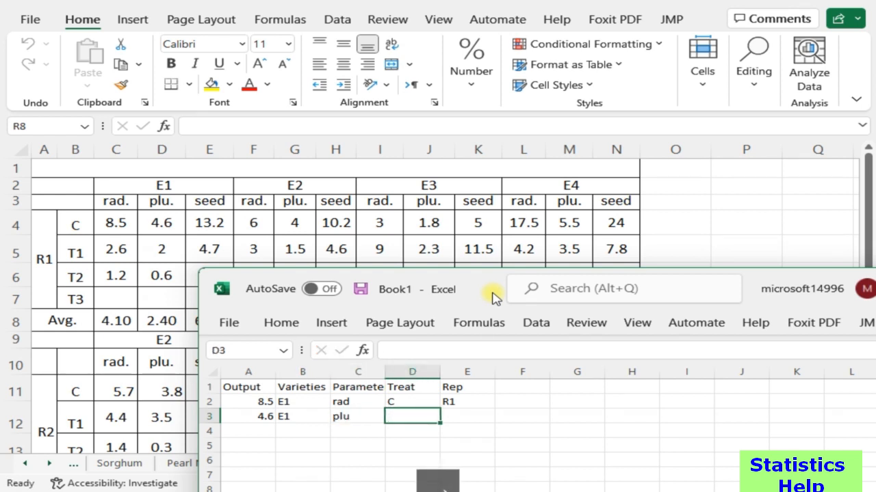
text(C)
key(Tab)
text(R1)
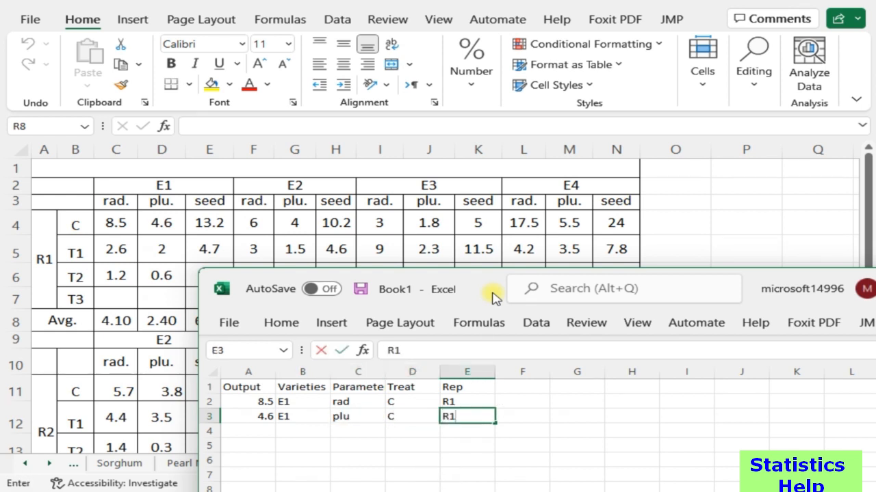
key(Return)
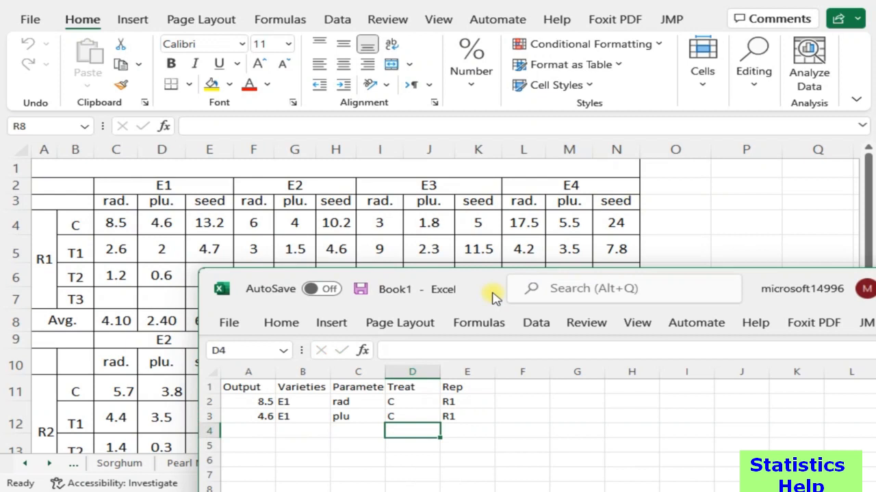
Step: Copy the rest of the R1 control row (E4:N4) from the Pearl Millet sheet and paste it transposed into Book1 from A4 down
click(233, 226)
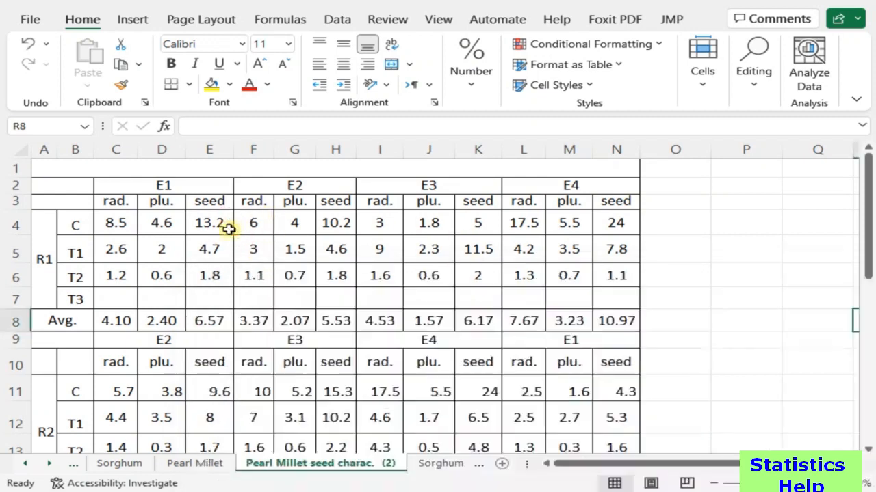
click(226, 226)
shift+click(611, 226)
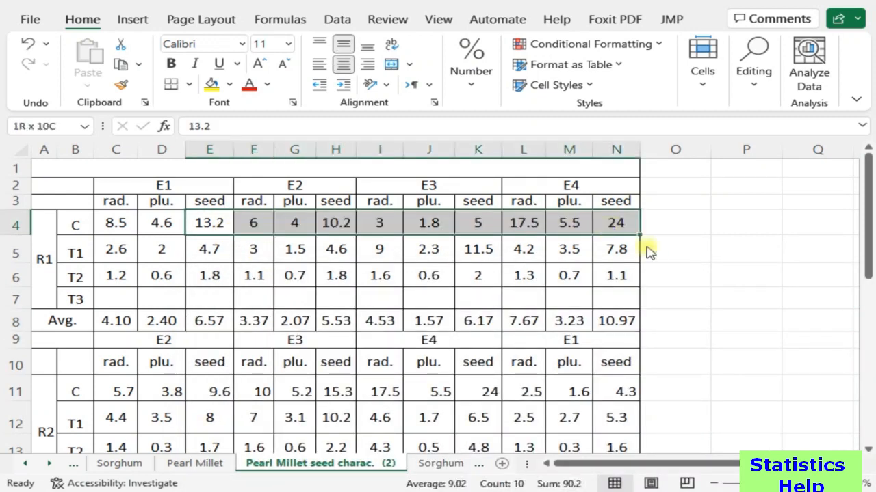
key(ctrl+c)
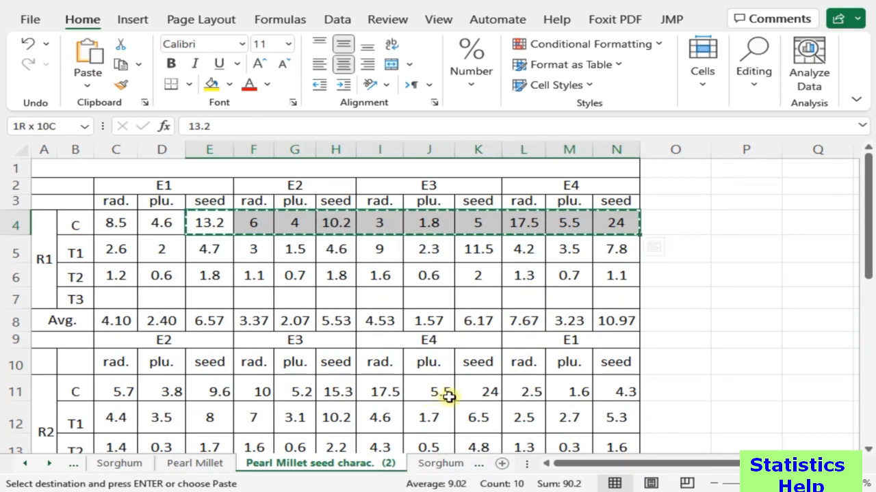
click(445, 491)
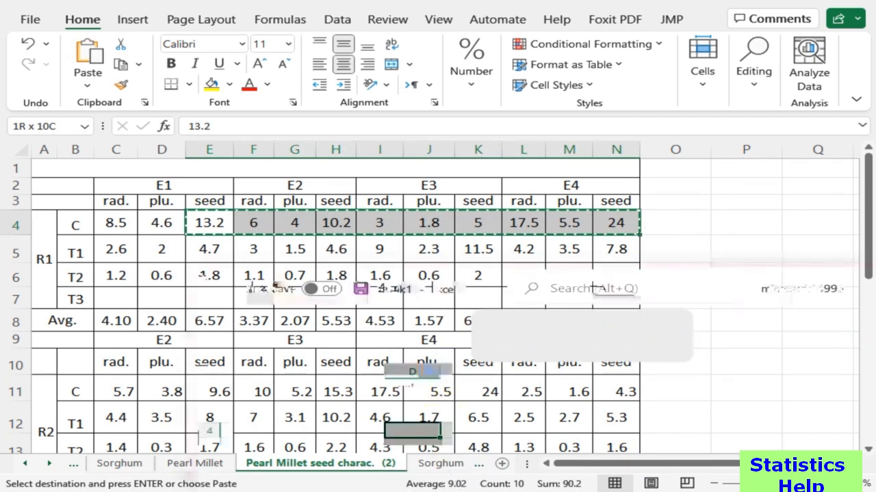
click(264, 436)
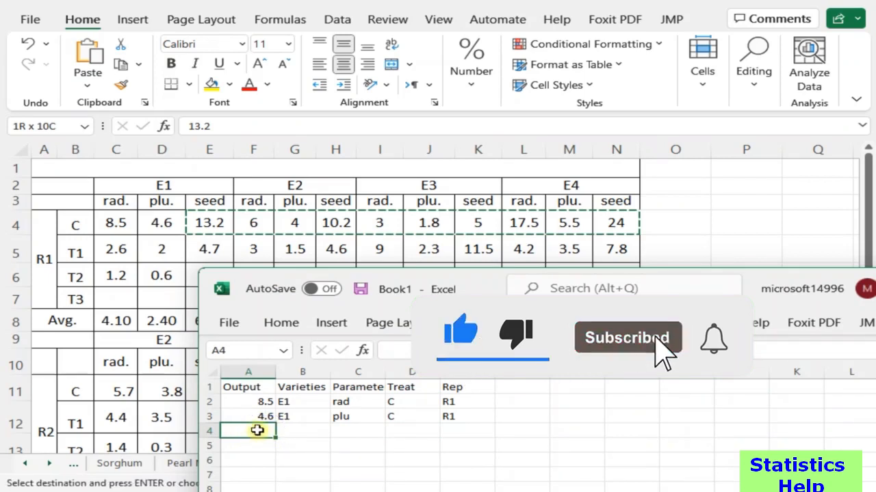
right_click(263, 434)
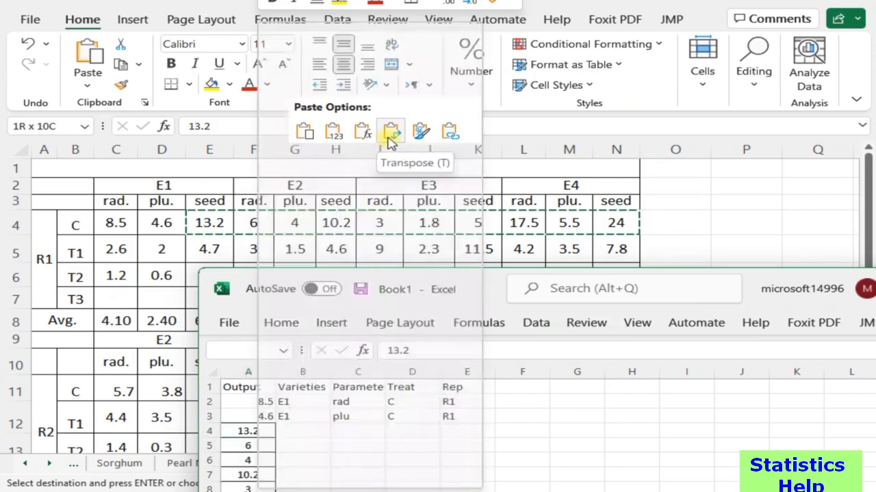
click(391, 139)
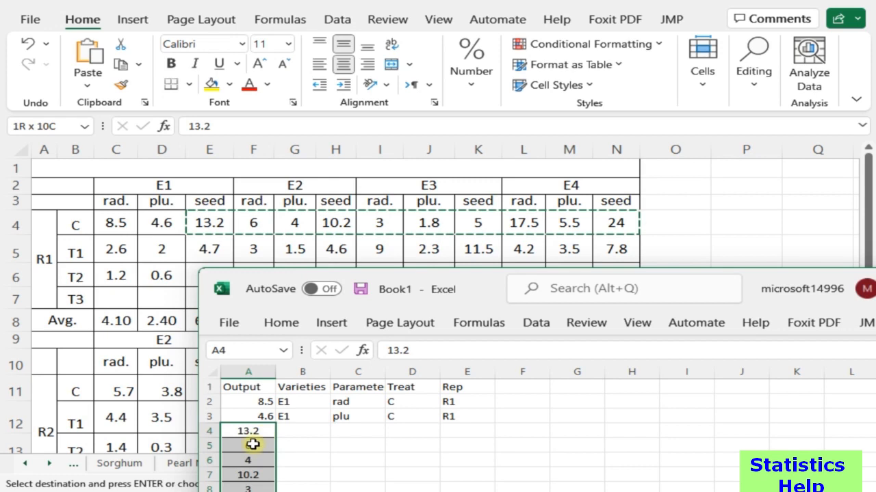
click(307, 433)
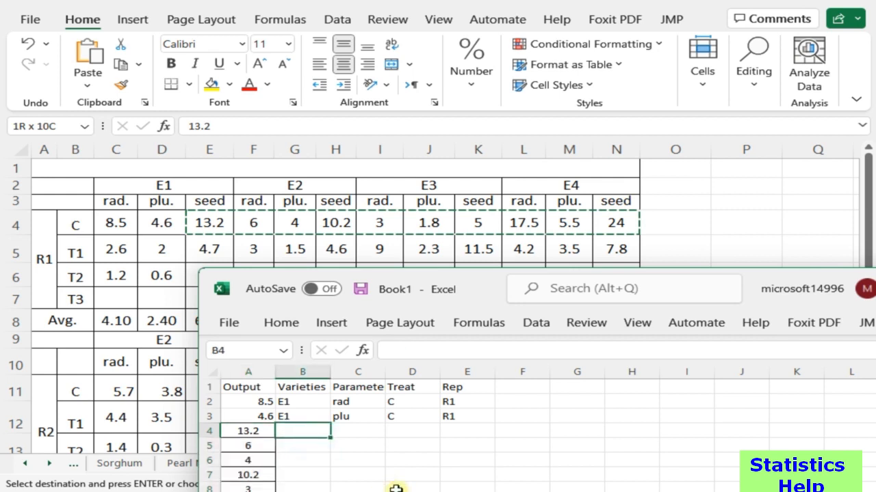
Step: Enter variety E1 in B4 and variety E2 in B5 through B7 of the Varieties column
text(E1)
key(Return)
text(E1)
key(Return)
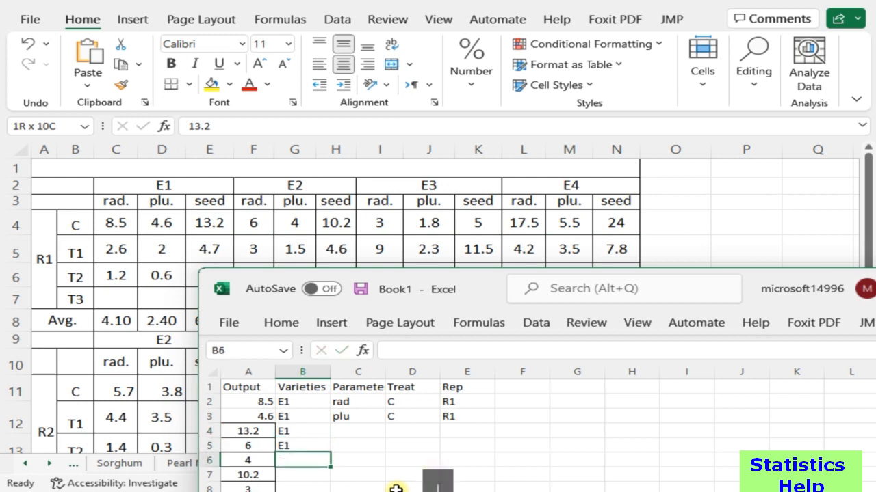
text(E1)
text(E1)
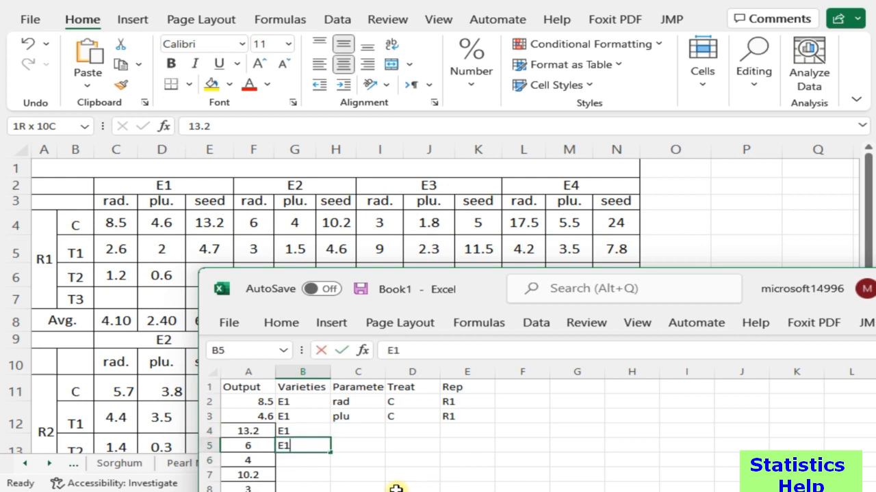
text(E2)
key(Return)
text(E2)
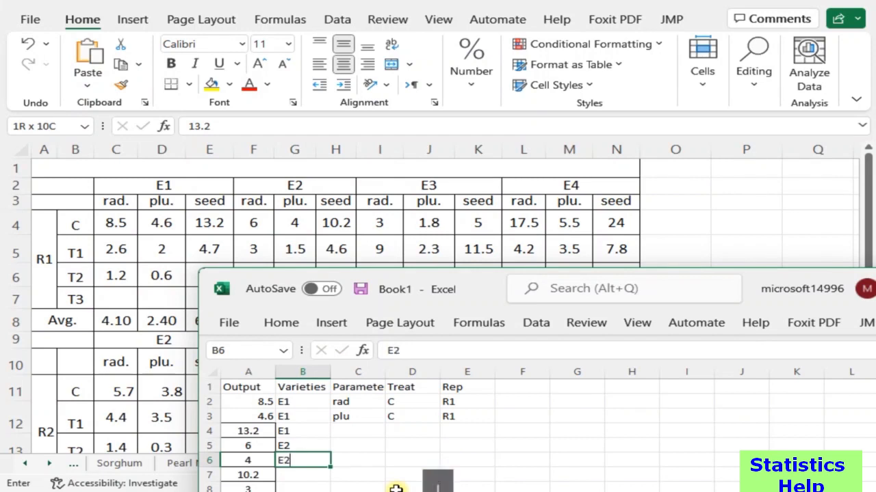
key(Return)
text(E2)
key(Return)
Step: Enter variety E3 in B8 through B10 and variety E4 in B11 through B13
text(E3)
key(Return)
text(E3)
key(Return)
text(E3)
key(Return)
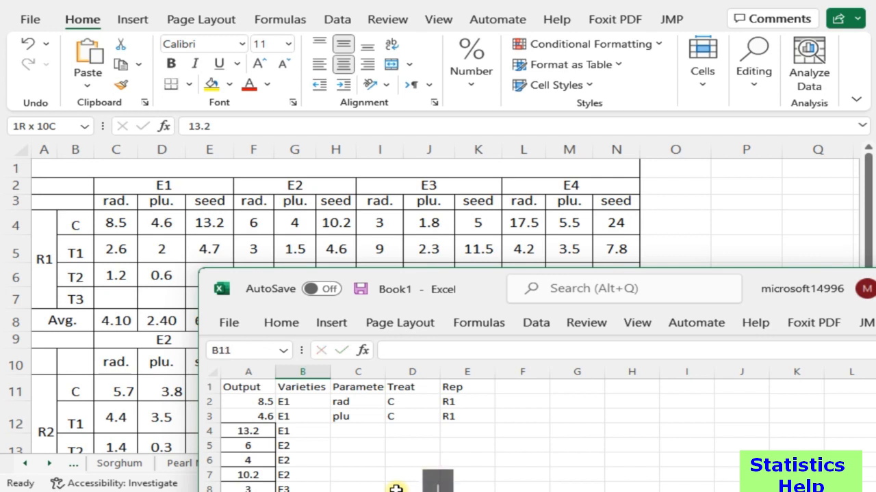
scroll(393, 456, down, 2)
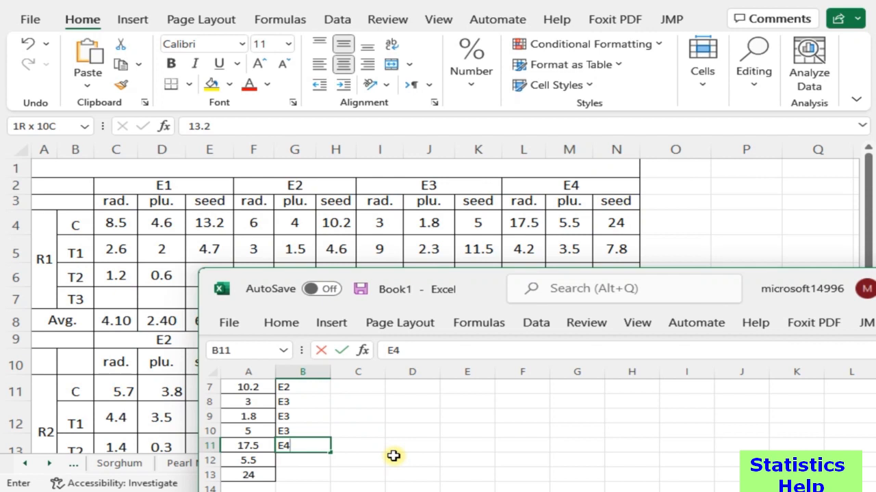
key(Return)
text(E4)
key(Return)
text(E4)
Step: Enter seed as the parameter in C4
key(Tab)
key(ctrl+Up)
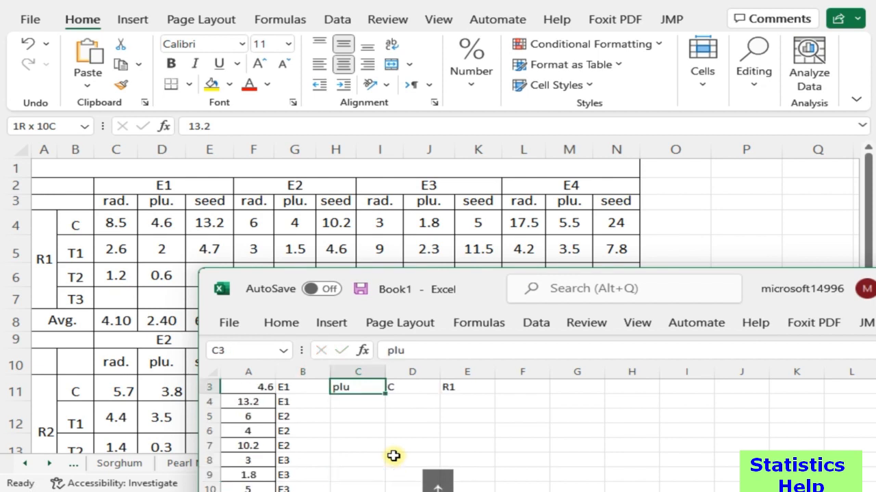
key(ctrl+Up)
key(ctrl+Down)
key(Down)
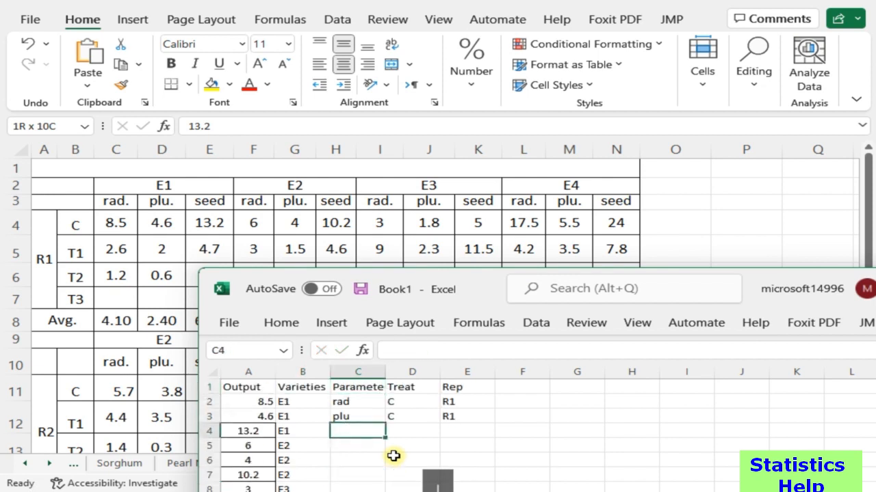
text(seed)
key(Return)
Step: Copy the rad, plu, seed sequence from C2:C4 and paste it repeatedly over C5:C13 in the Parameter column
key(Up)
key(Up)
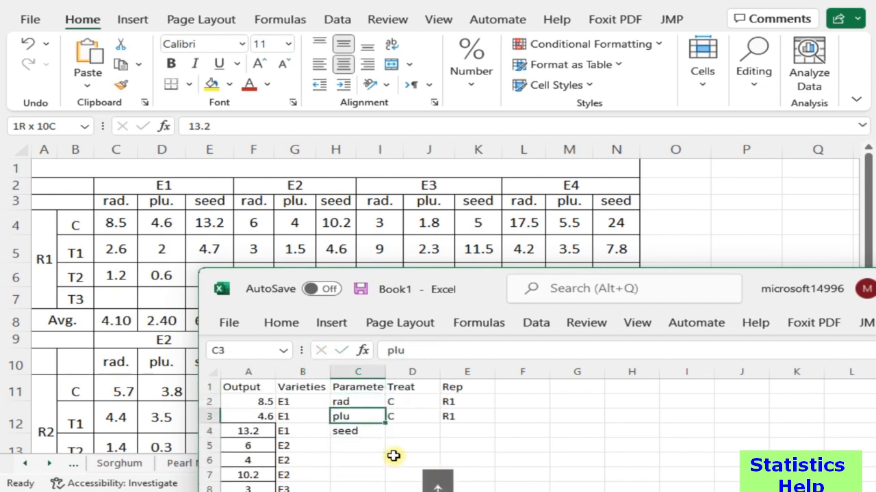
key(Up)
key(shift+Down)
key(shift+Down)
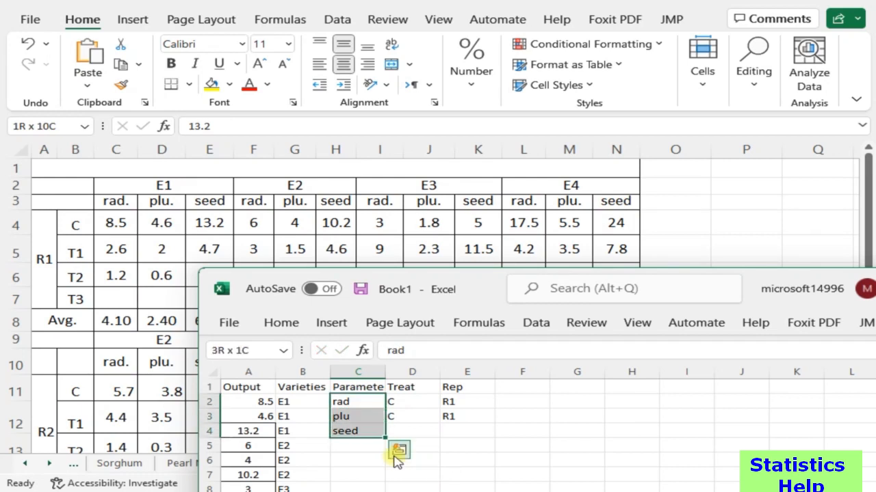
key(ctrl+c)
key(Down)
key(Down)
key(Down)
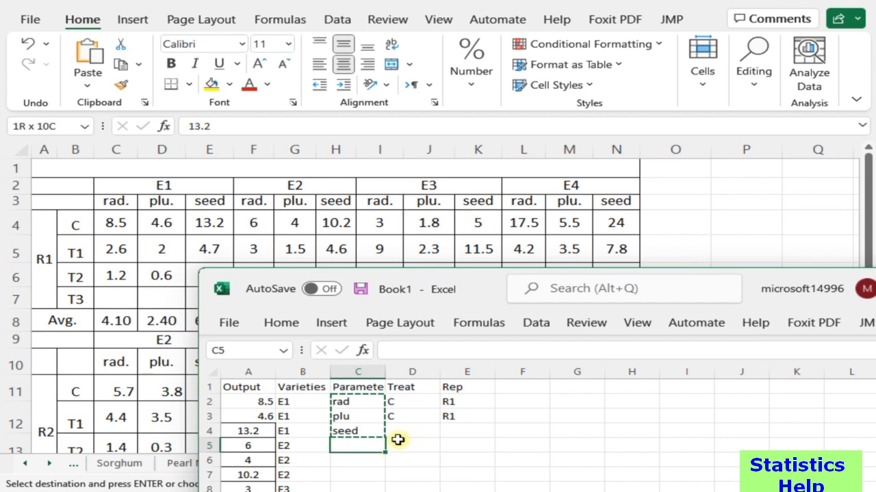
scroll(398, 439, down, 6)
scroll(383, 443, up, 3)
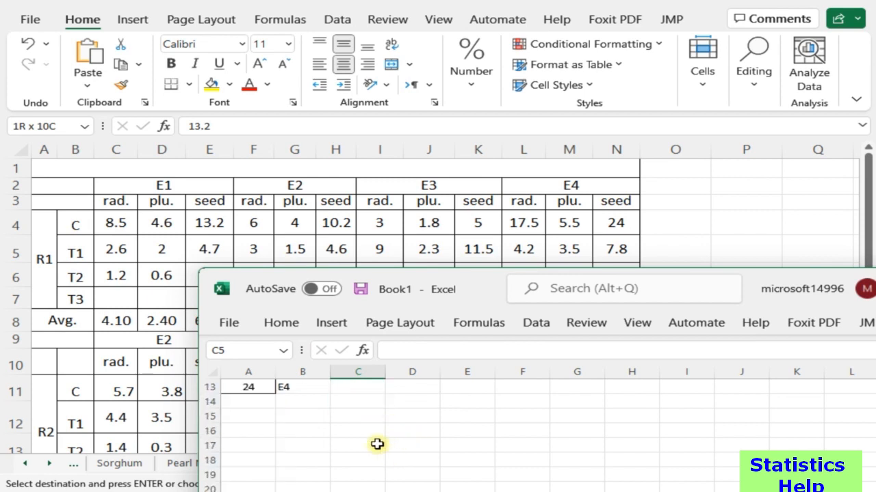
click(357, 384)
key(ctrl+v)
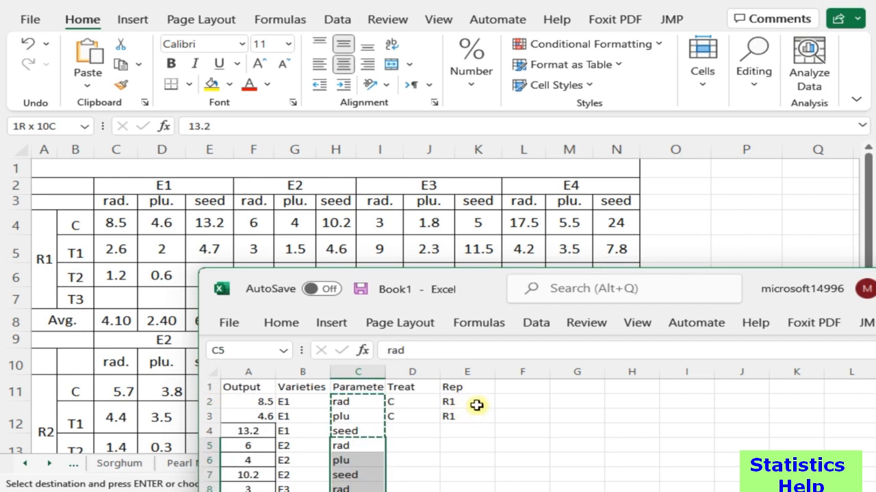
Step: Fill treatment C from D3 down the Treat column to row 13
click(421, 435)
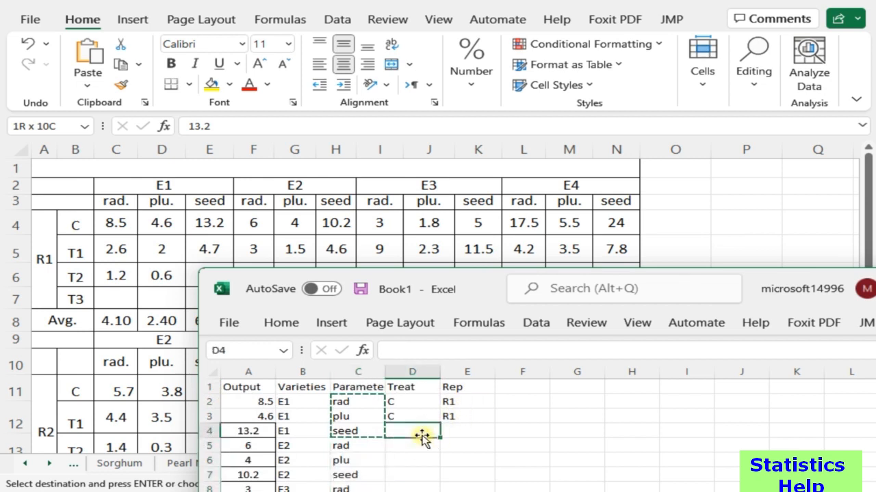
click(419, 416)
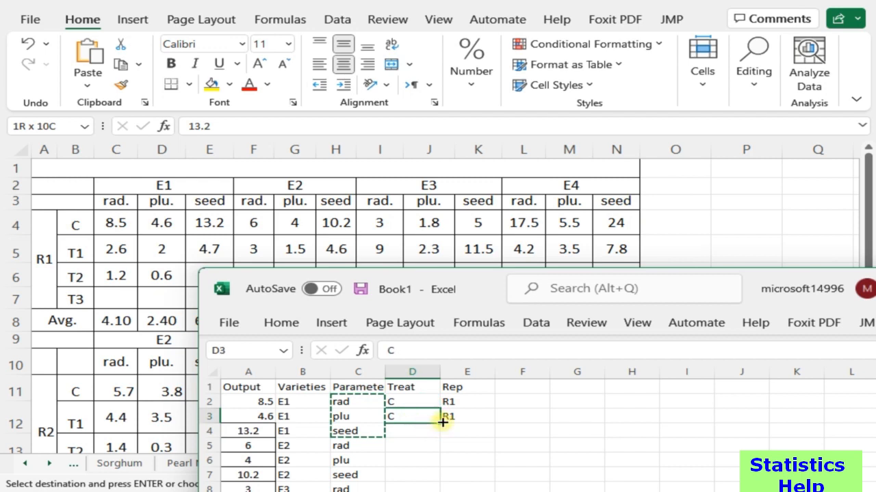
double_click(441, 423)
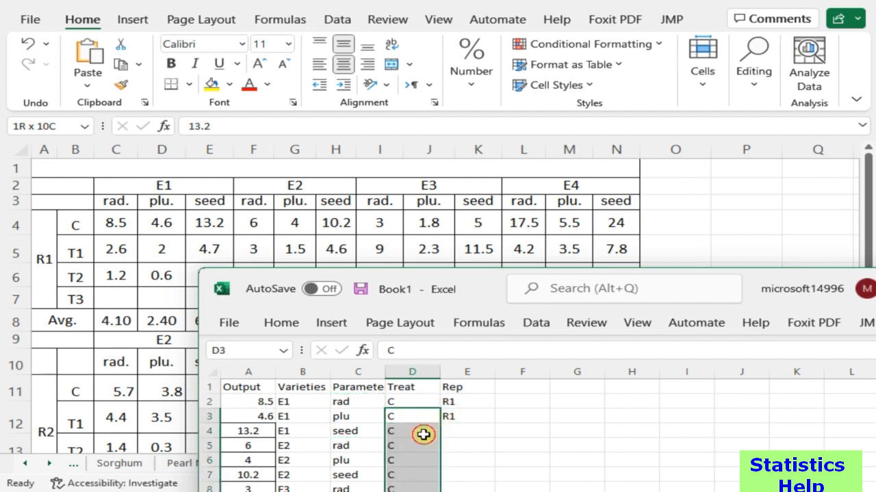
click(422, 435)
Step: Try to fill replication R1 down the Rep column, starting from E3 and again from E2
click(463, 414)
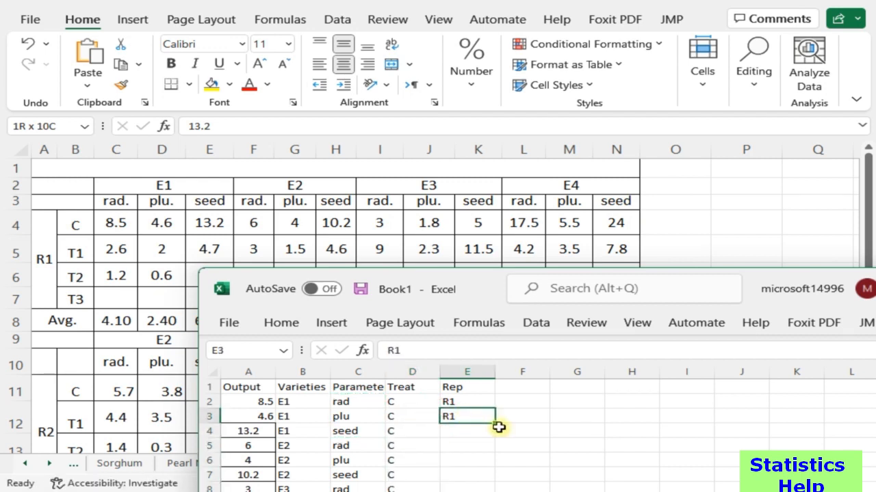
double_click(497, 424)
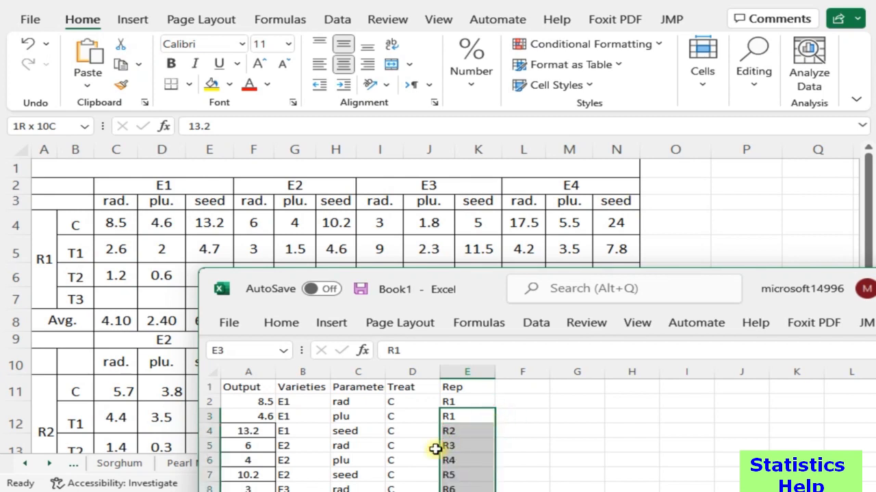
scroll(432, 449, down, 3)
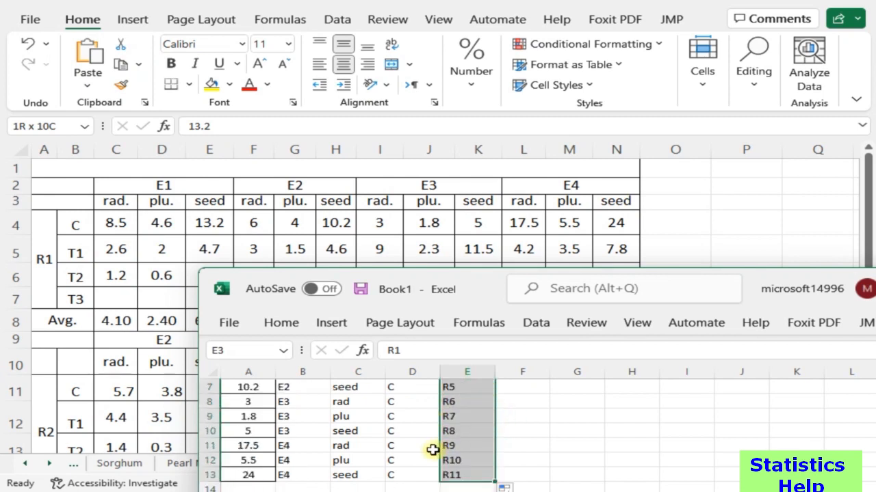
scroll(433, 452, up, 3)
click(470, 405)
double_click(495, 409)
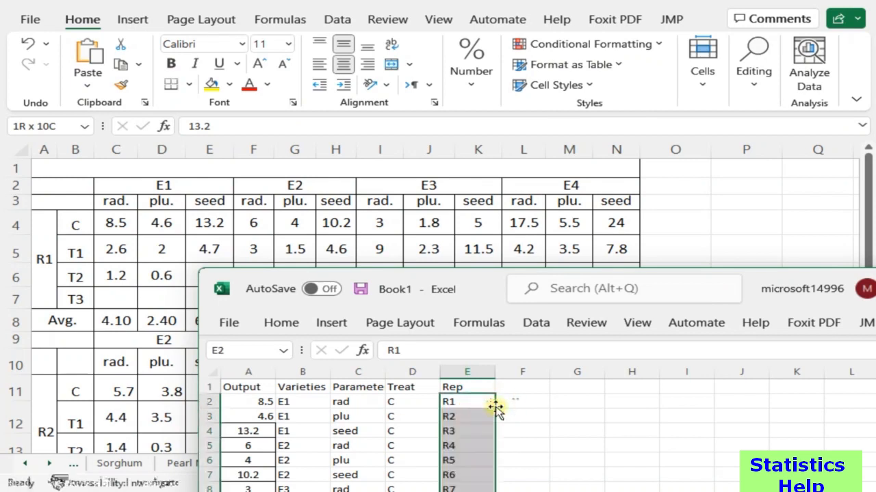
Step: Put an apostrophe before R1 in E2 to store it as text, and fill it down the Rep column
double_click(444, 405)
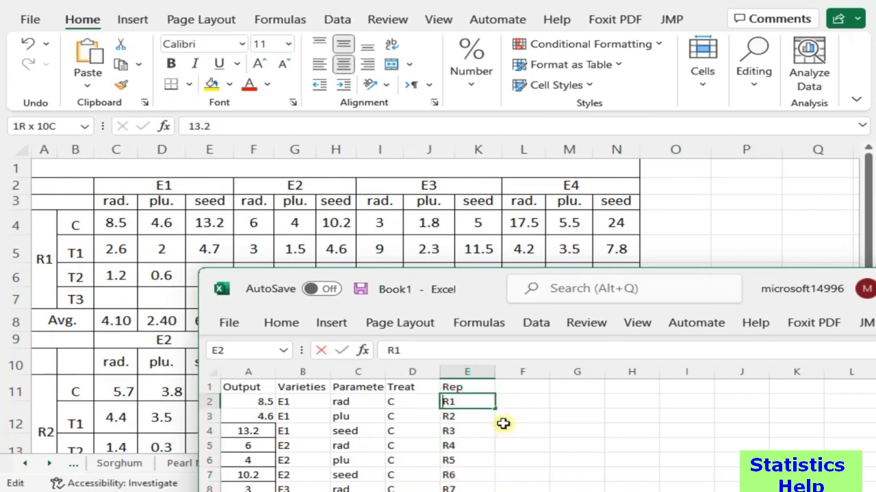
click(477, 414)
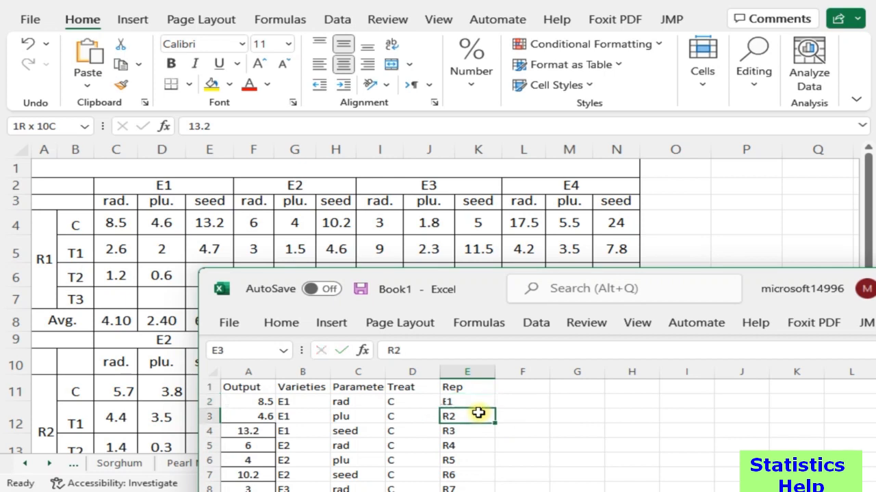
click(487, 401)
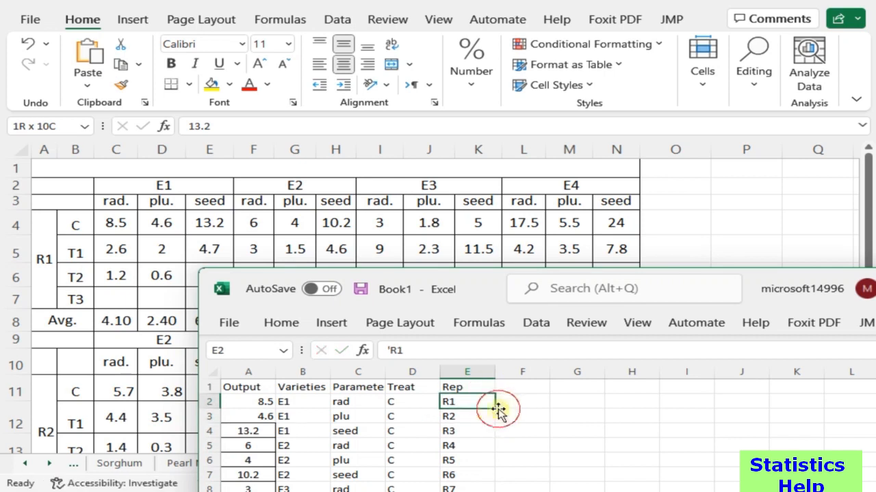
double_click(499, 410)
Step: Copy R1 from E2 and paste it over the remaining Rep cells E3:E13
click(483, 405)
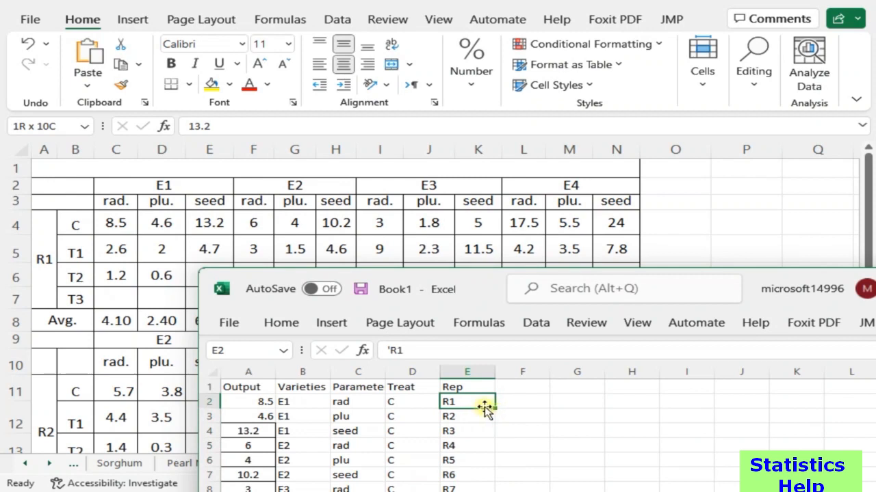
key(ctrl+c)
key(Down)
key(ctrl+shift+Down)
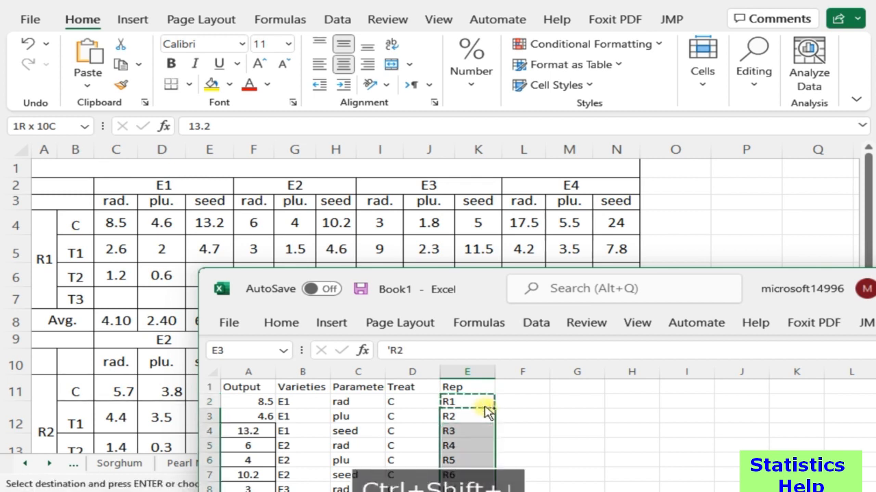
key(ctrl+v)
scroll(479, 410, down, 6)
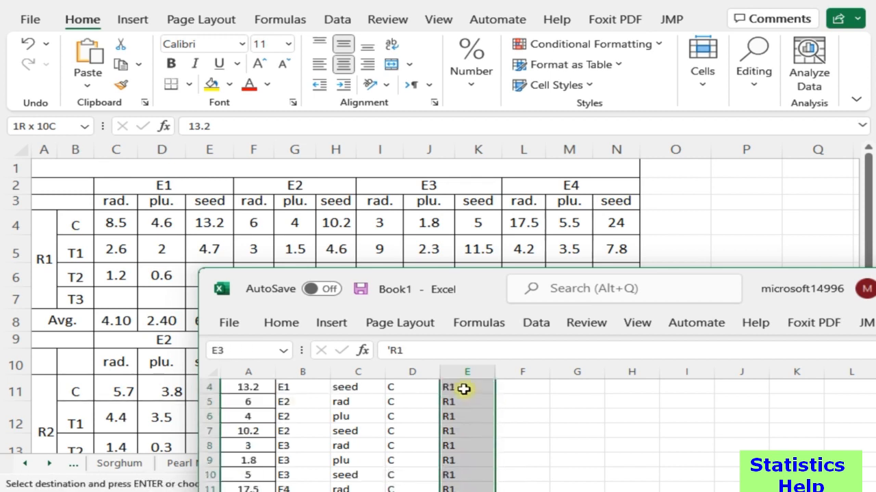
scroll(473, 425, up, 3)
scroll(473, 424, up, 4)
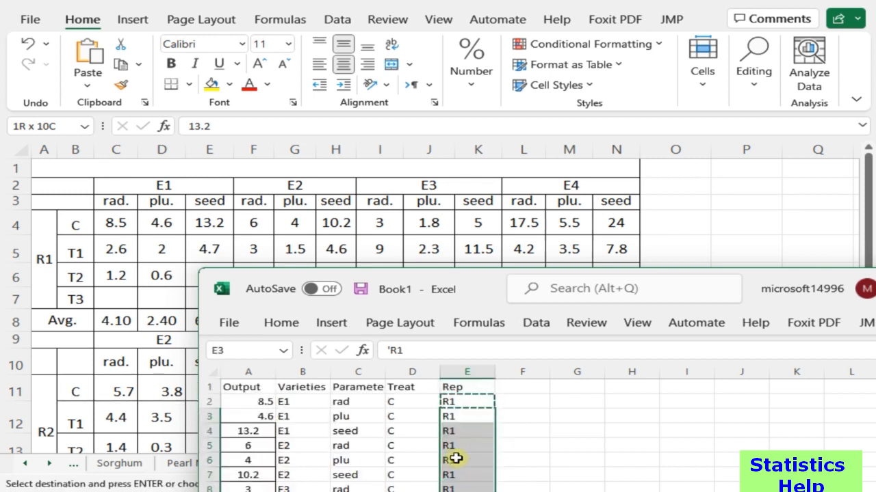
Step: Copy the R1 T1 row (C5:N5) from the Pearl Millet sheet and paste it transposed into Book1 from A14 down
scroll(456, 459, down, 4)
click(249, 403)
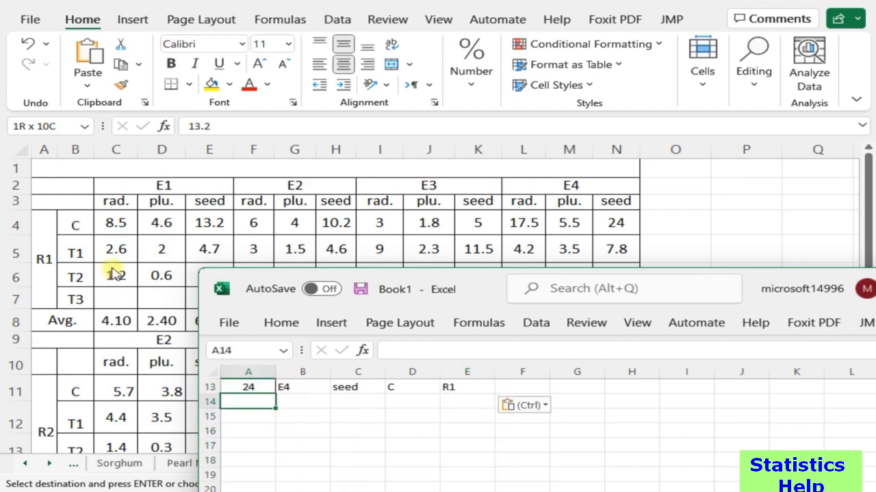
click(107, 249)
click(108, 249)
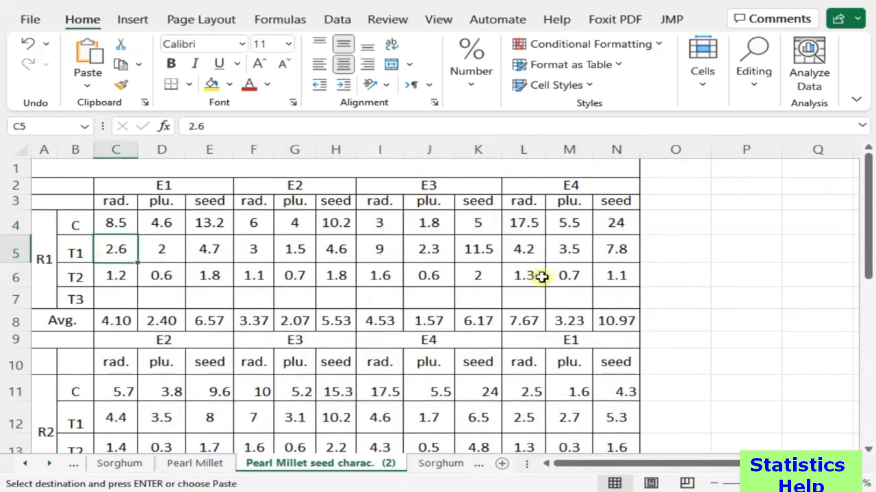
shift+click(613, 250)
key(ctrl+c)
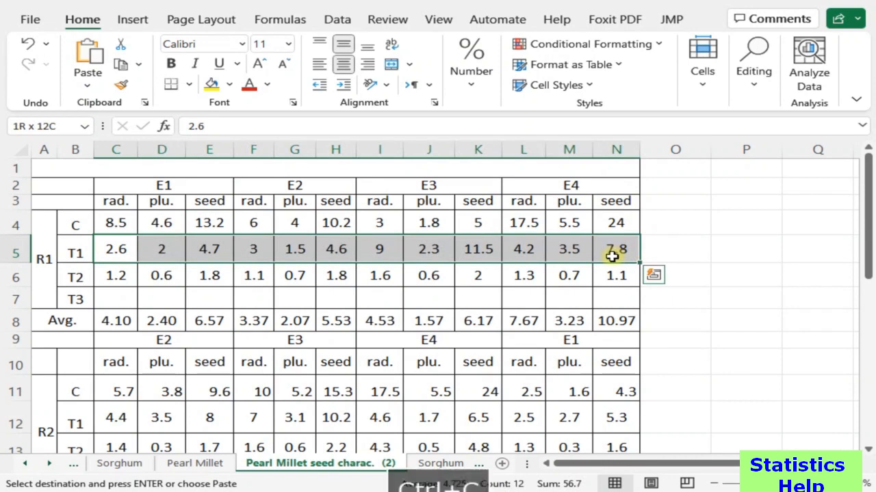
key(alt+Tab)
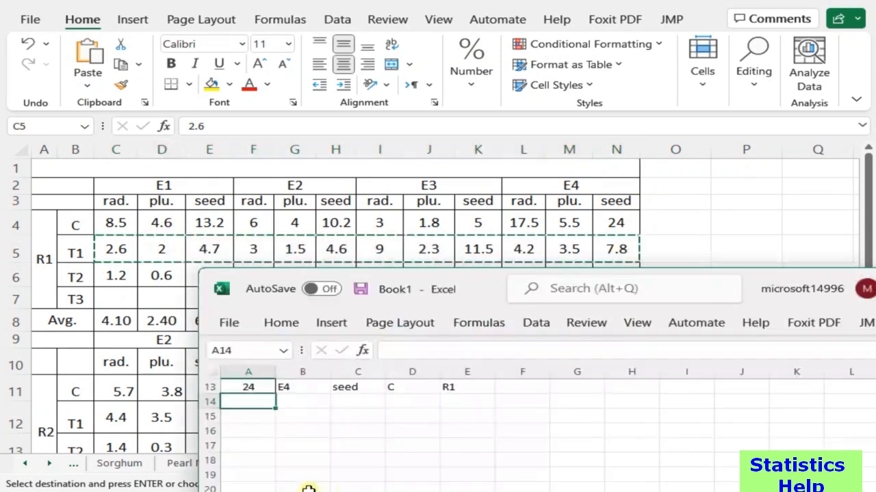
right_click(262, 404)
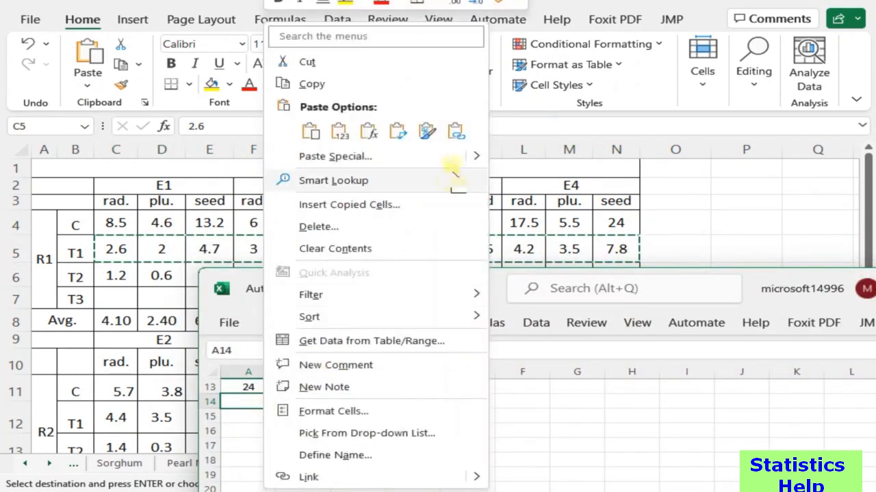
click(400, 130)
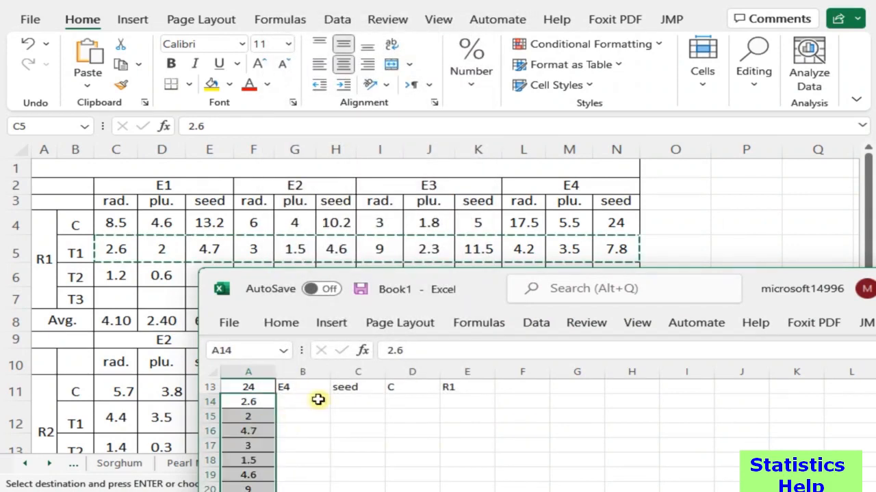
Step: Copy the variety and parameter labels in B2:C13 and paste them beside the T1 data from B14 down
click(318, 402)
scroll(316, 407, up, 4)
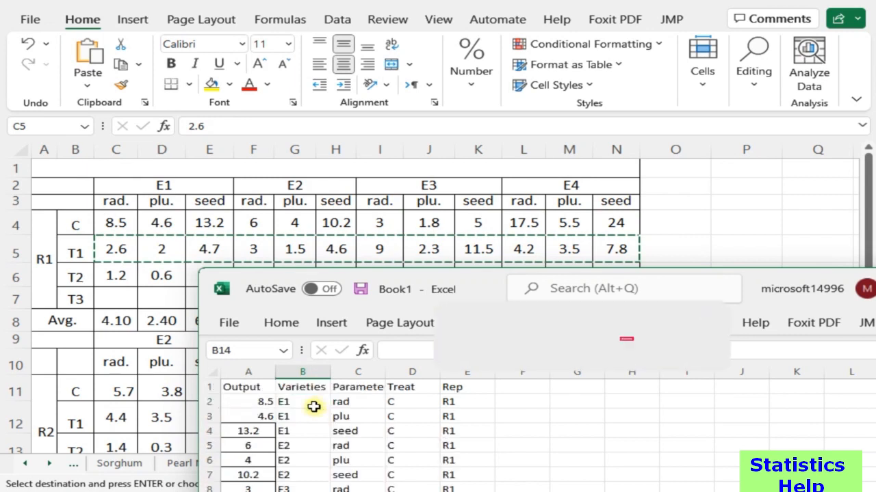
click(314, 405)
scroll(313, 405, down, 4)
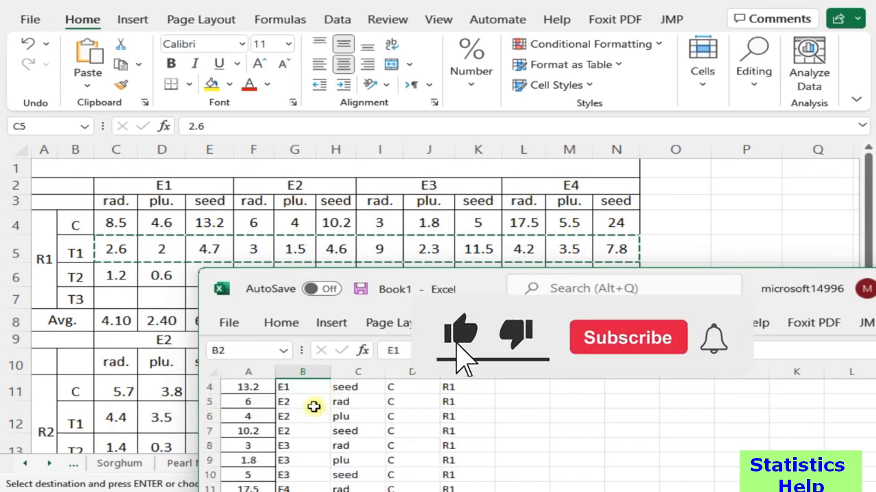
shift+click(350, 387)
key(ctrl+c)
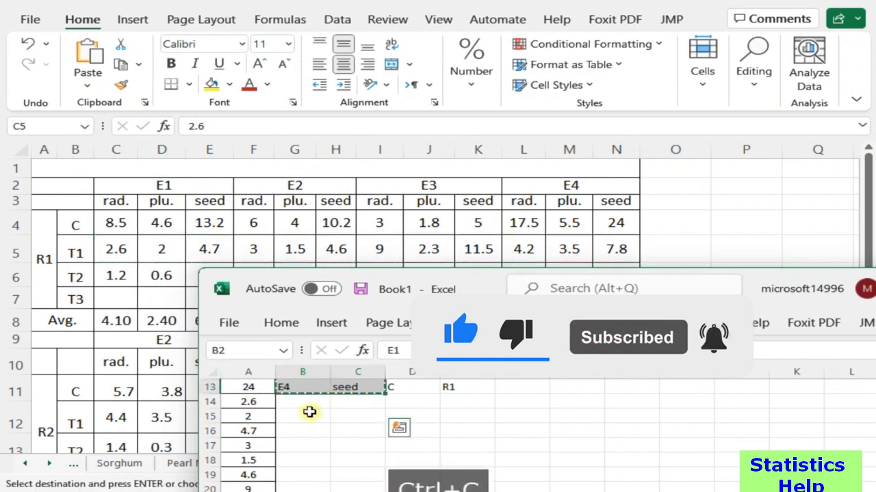
click(314, 402)
key(ctrl+v)
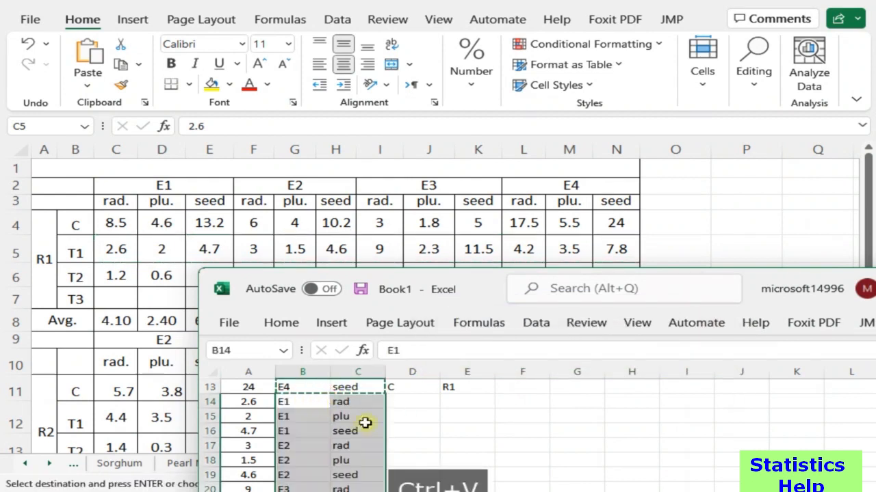
Step: Enter T1 in D14 and auto-fill it down the Treat column beside the second data block
click(422, 403)
text(T1)
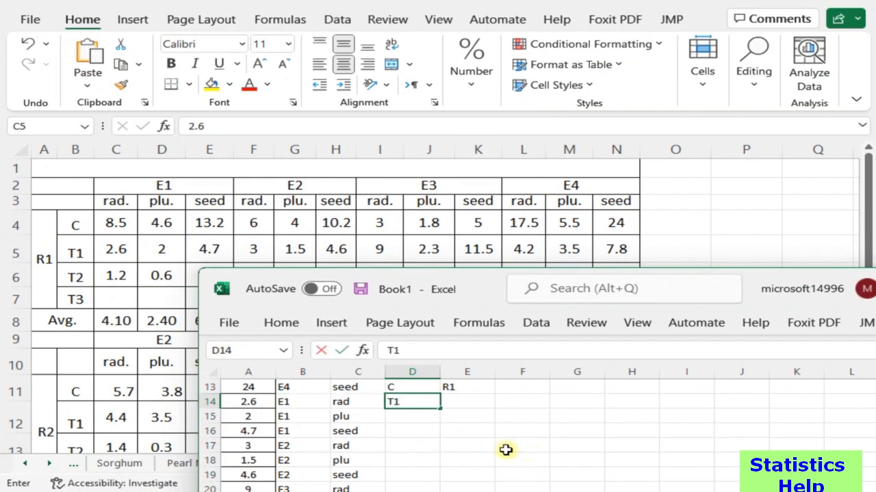
click(412, 431)
click(417, 402)
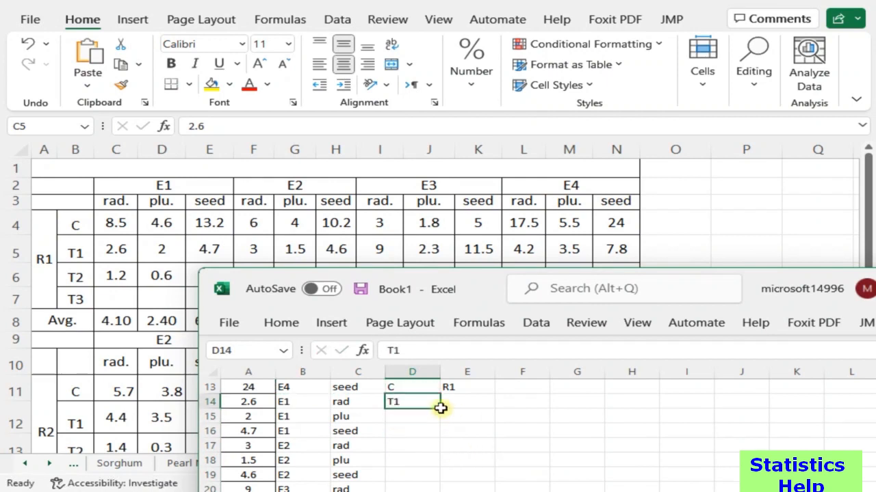
double_click(440, 408)
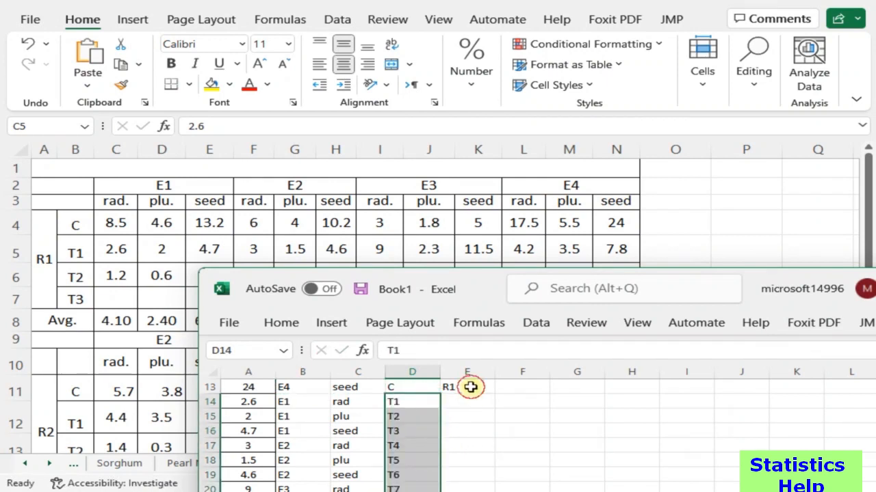
click(472, 387)
key(ctrl+c)
click(473, 405)
scroll(445, 417, down, 1)
scroll(431, 408, up, 1)
Step: Copy T1 from D14 and paste it over the Treat cells down to D25
click(431, 405)
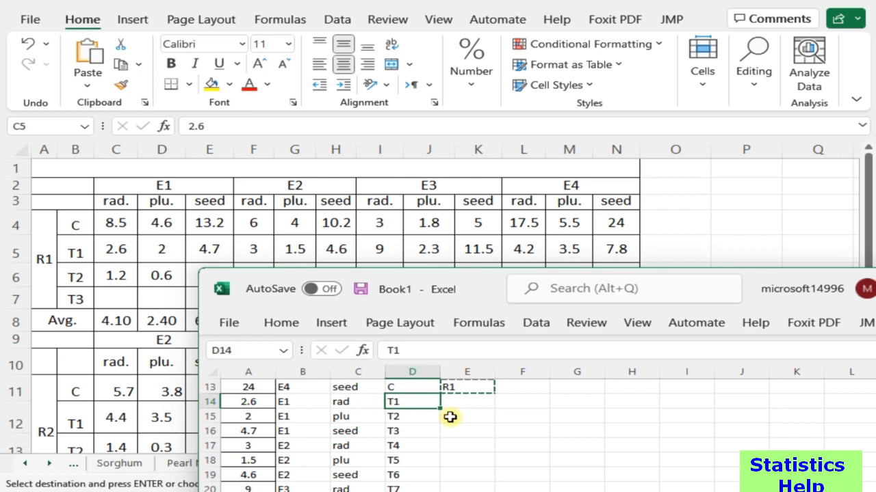
key(ctrl+c)
scroll(445, 457, down, 2)
scroll(443, 454, down, 3)
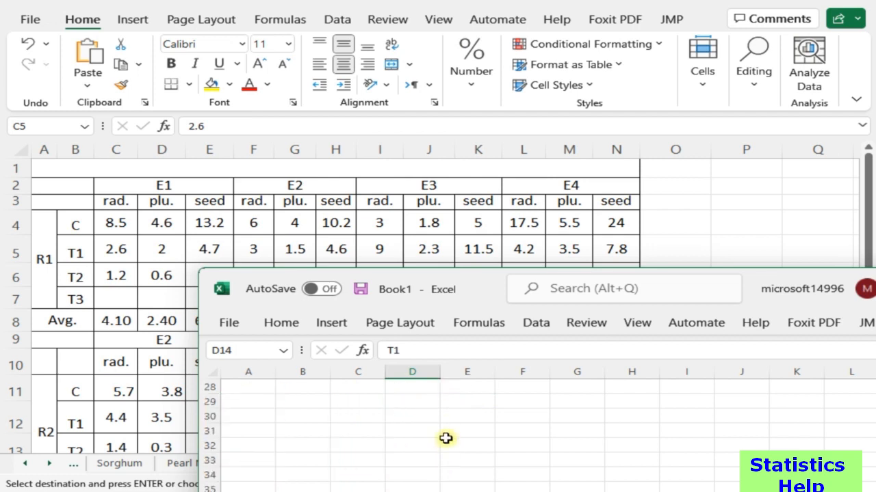
scroll(445, 438, up, 2)
click(420, 431)
key(ctrl+v)
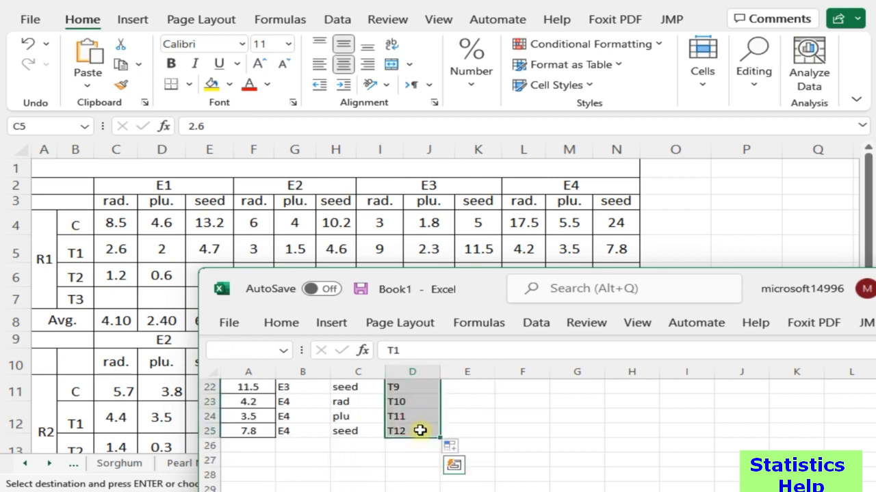
key(ctrl+v)
scroll(461, 440, down, 2)
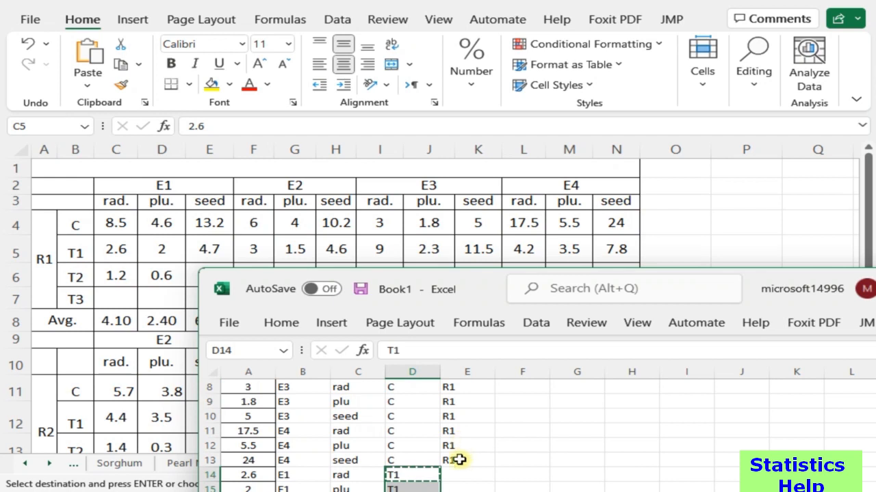
Step: Copy R1 from E13 and paste it into the Rep cells E14:E25
click(456, 459)
key(ctrl+c)
click(471, 477)
scroll(471, 477, down, 5)
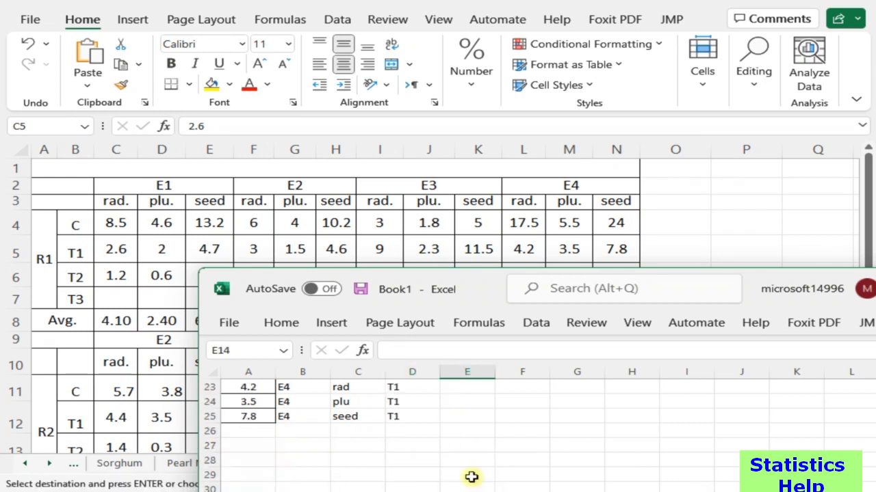
shift+click(462, 417)
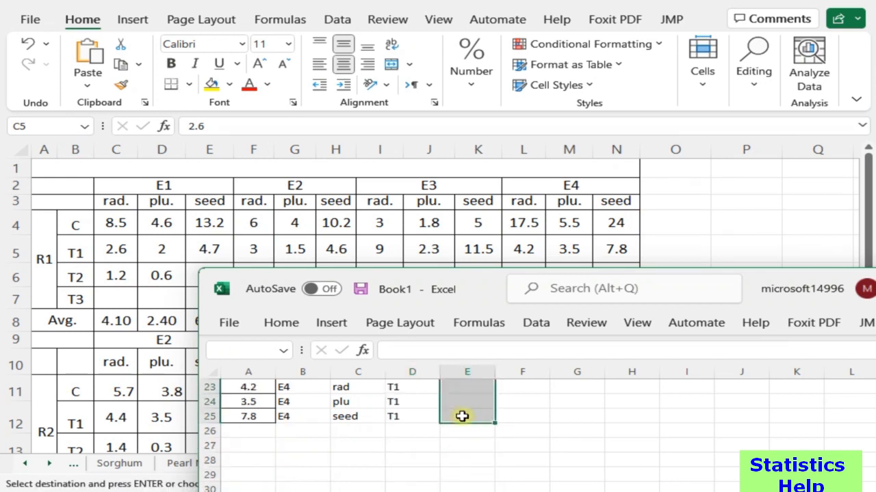
key(ctrl+v)
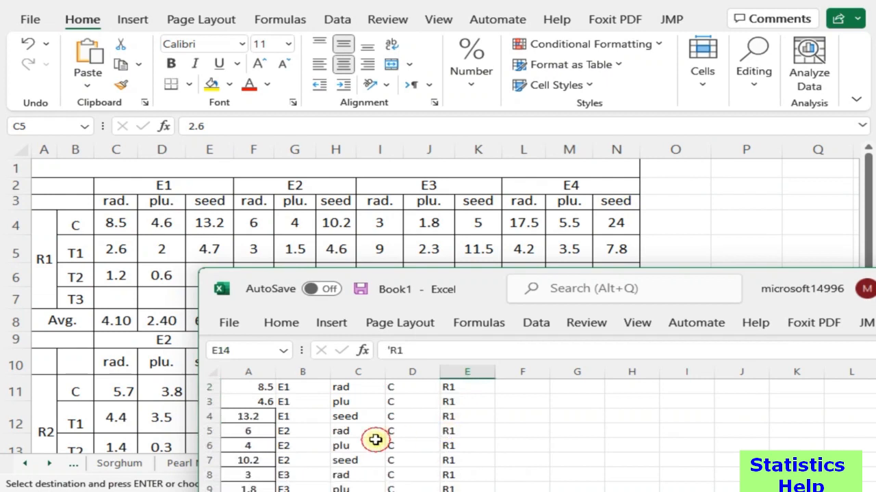
click(376, 444)
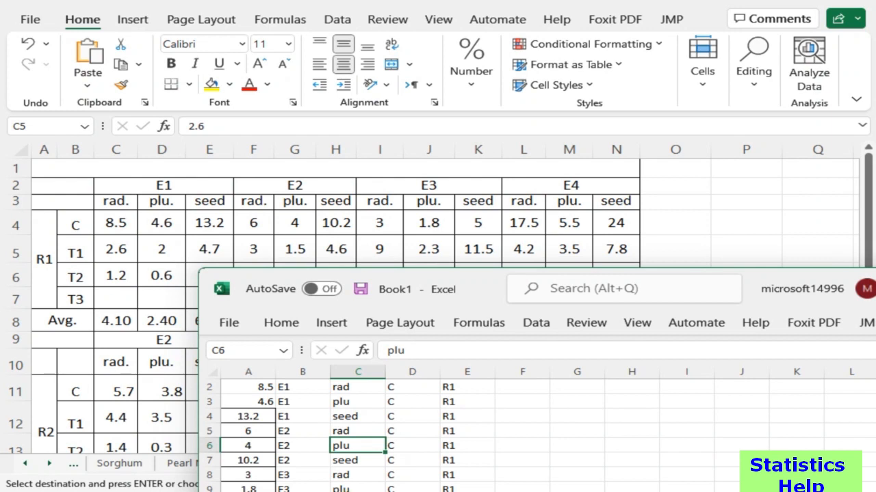
Step: Copy the R1 T2 row (C6:N6) from the Pearl Millet sheet and paste it transposed into Book1 from A26 down
click(115, 276)
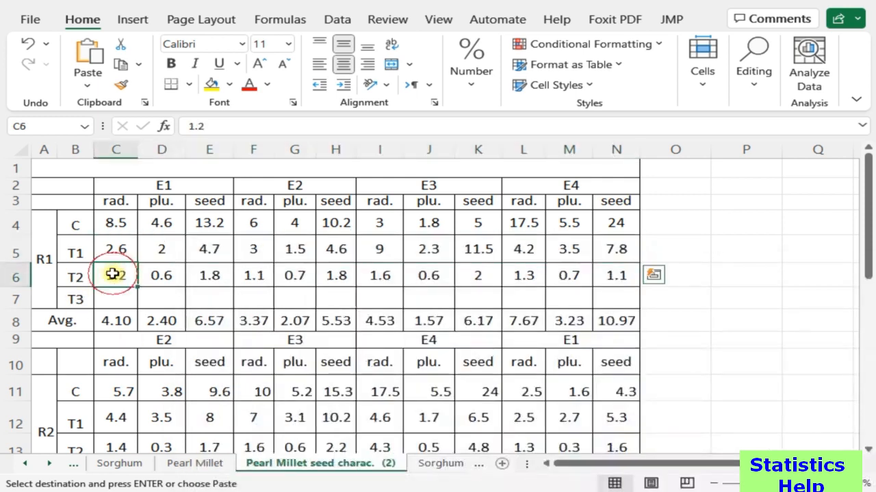
click(628, 274)
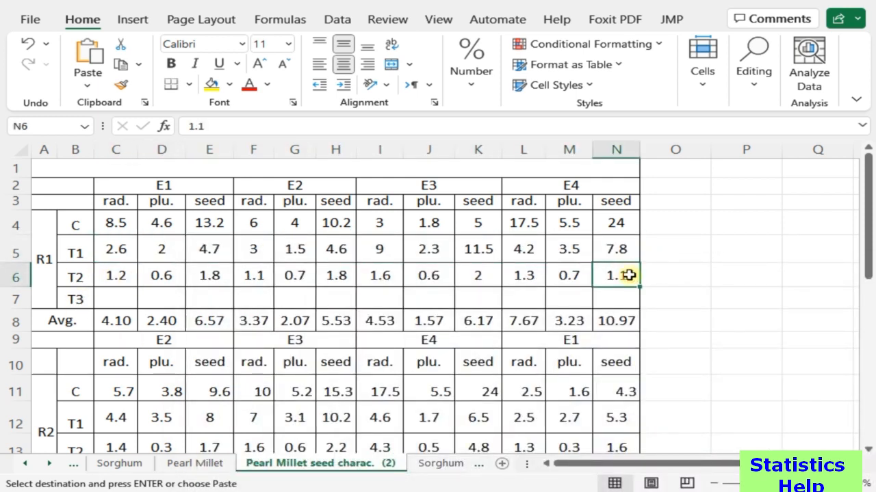
click(115, 275)
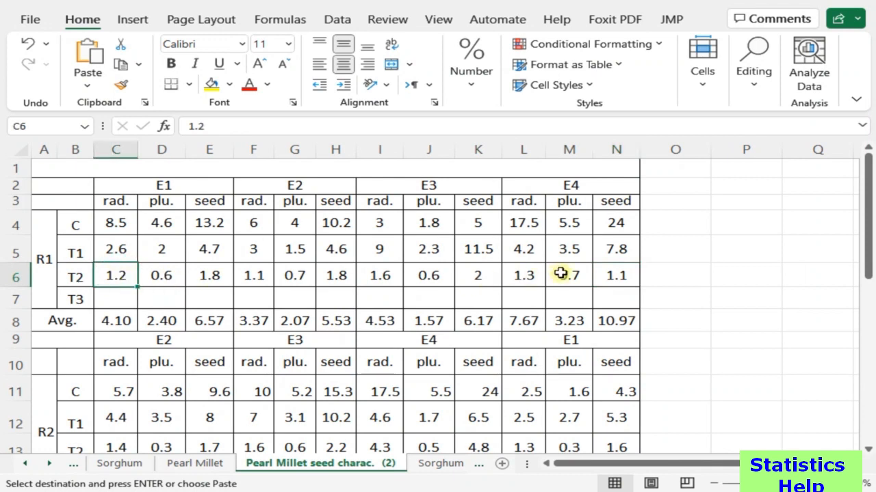
shift+click(601, 274)
key(ctrl+c)
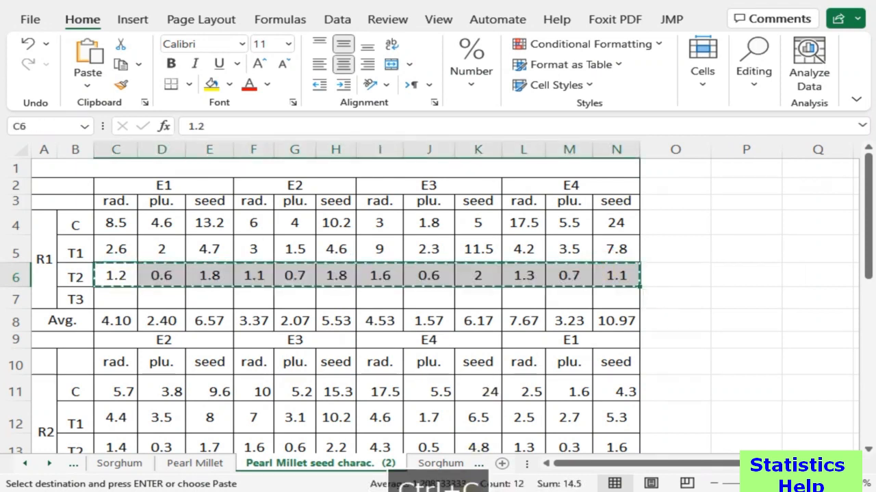
key(alt+Tab)
scroll(533, 431, down, 6)
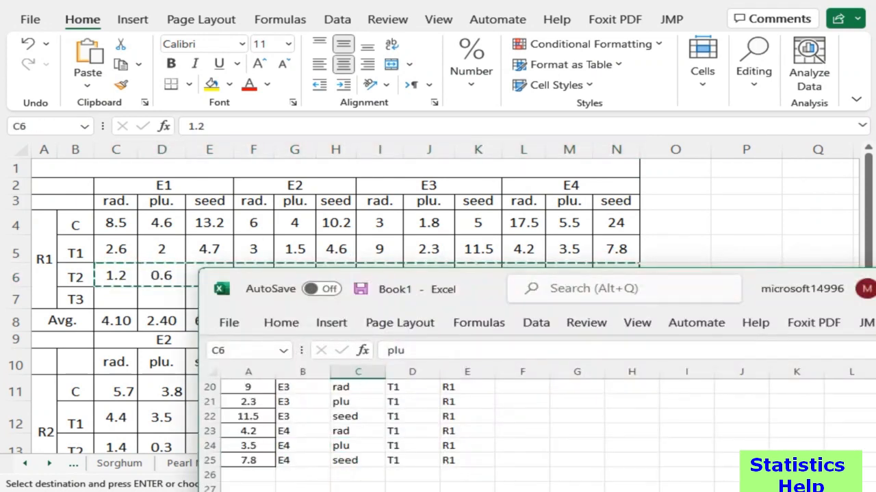
click(260, 475)
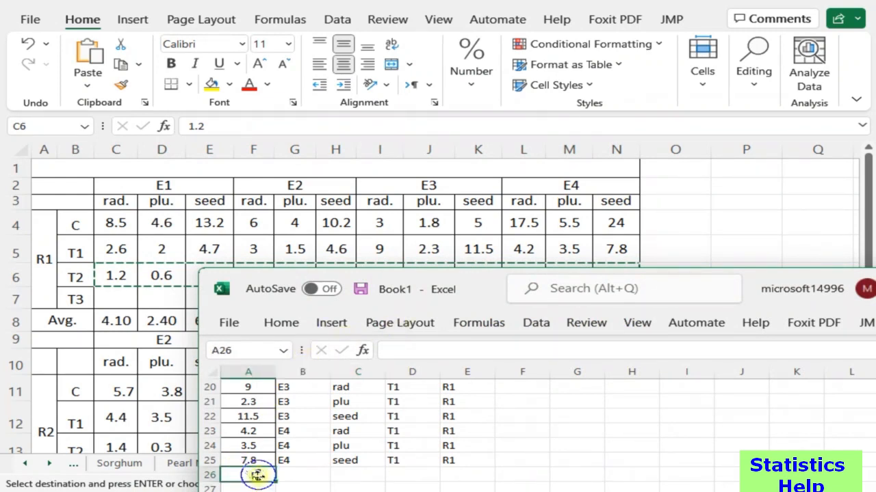
right_click(257, 474)
click(394, 82)
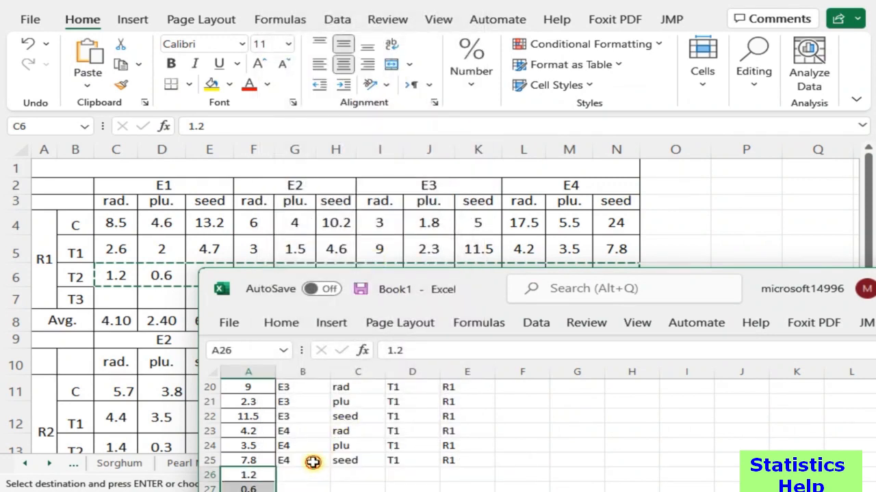
Step: Copy the variety labels in B14:B25 and paste them from B26 down
click(313, 462)
scroll(312, 472, up, 4)
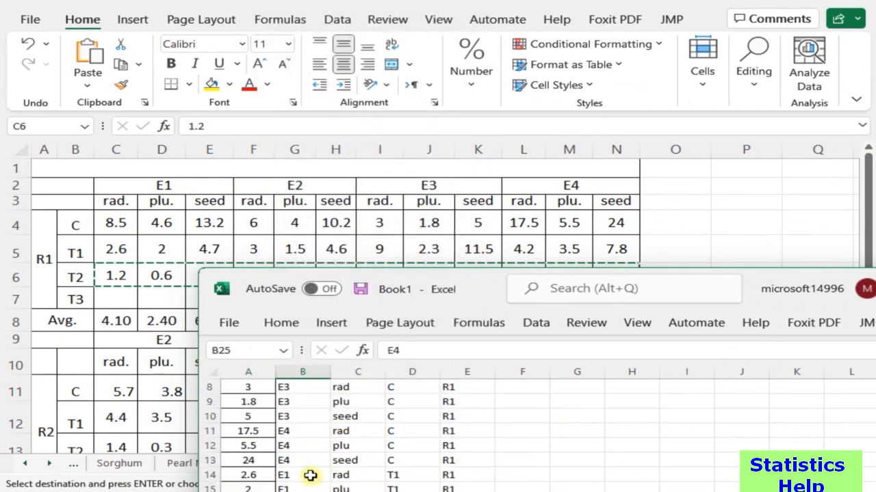
mouse_move(309, 480)
mouse_down()
mouse_move(317, 462)
mouse_move(315, 471)
mouse_up()
key(ctrl+c)
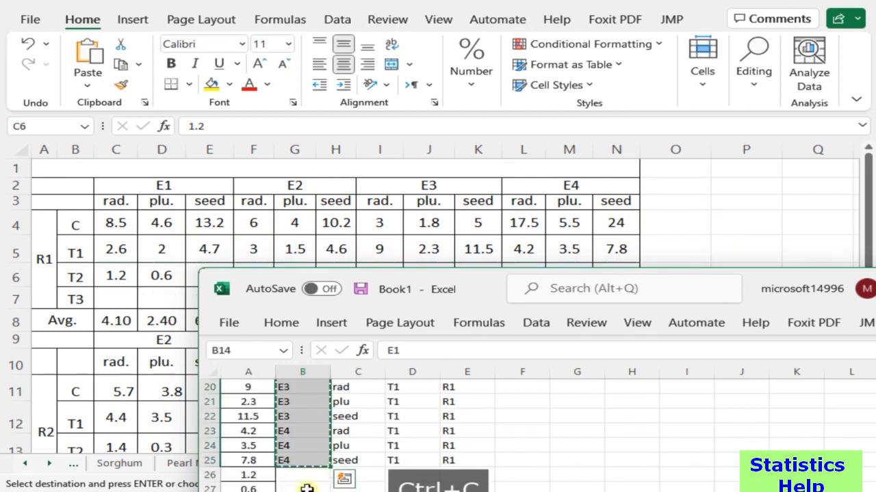
click(311, 476)
key(ctrl+v)
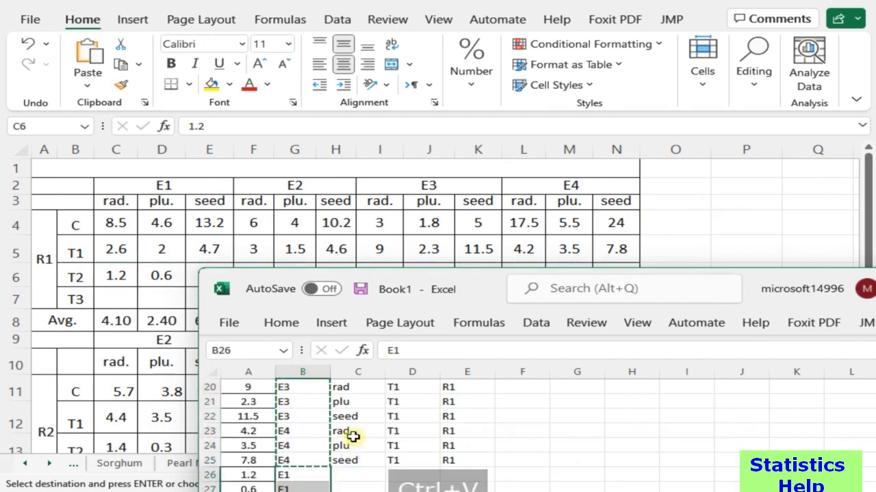
Step: Copy the rad, plu and seed labels in C23:C25 and paste them repeatedly over C26:C37
click(355, 433)
drag(355, 452, 356, 461)
key(ctrl+c)
click(351, 473)
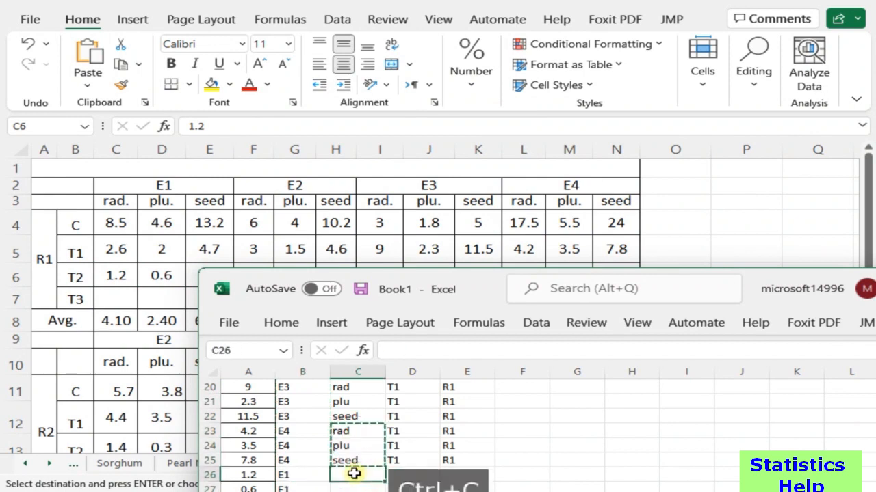
scroll(354, 473, down, 4)
scroll(353, 473, down, 1)
scroll(356, 469, up, 1)
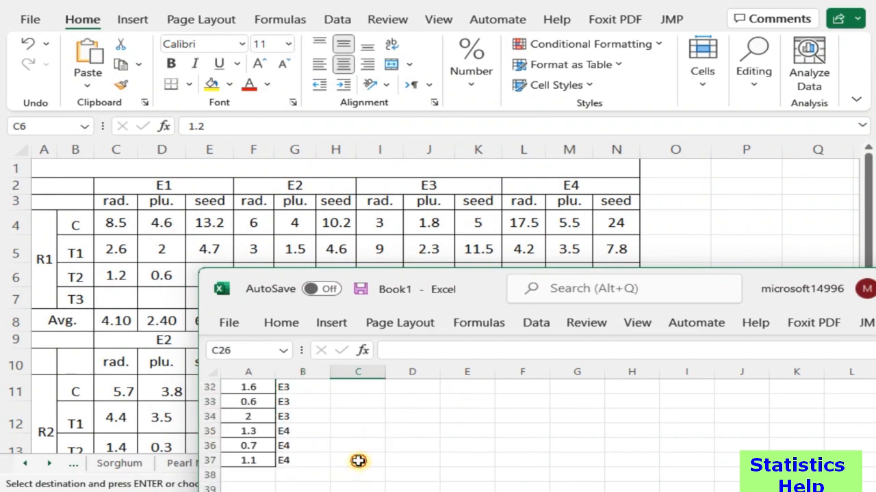
shift+click(369, 463)
key(ctrl+v)
scroll(372, 463, up, 6)
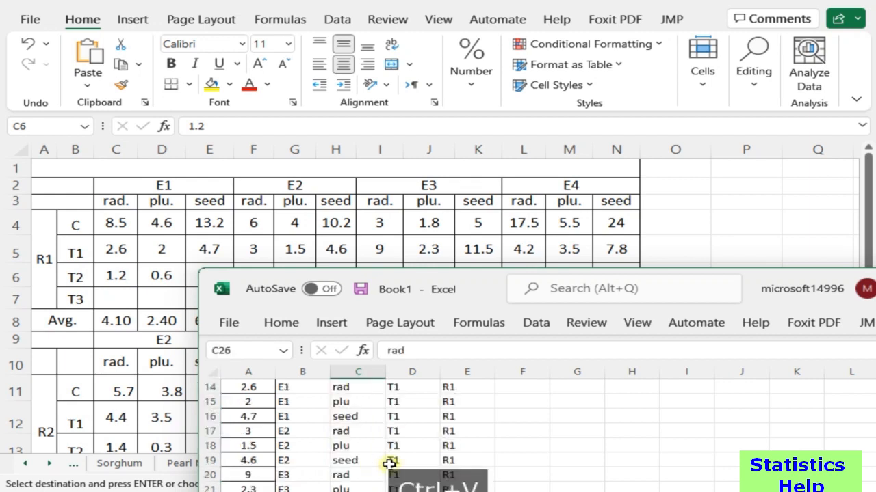
Step: Enter t2 as the treatment in D26
scroll(389, 464, down, 3)
click(409, 431)
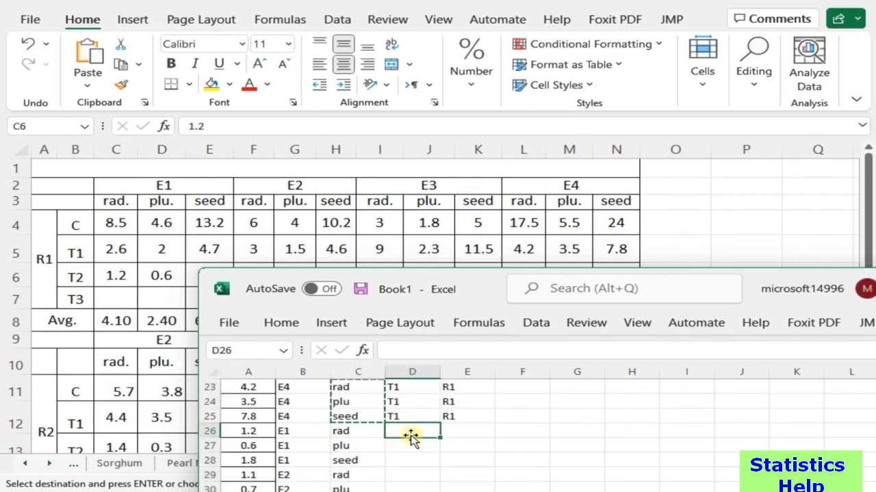
text(t2)
key(Return)
key(Return)
key(Up)
key(Up)
key(Tab)
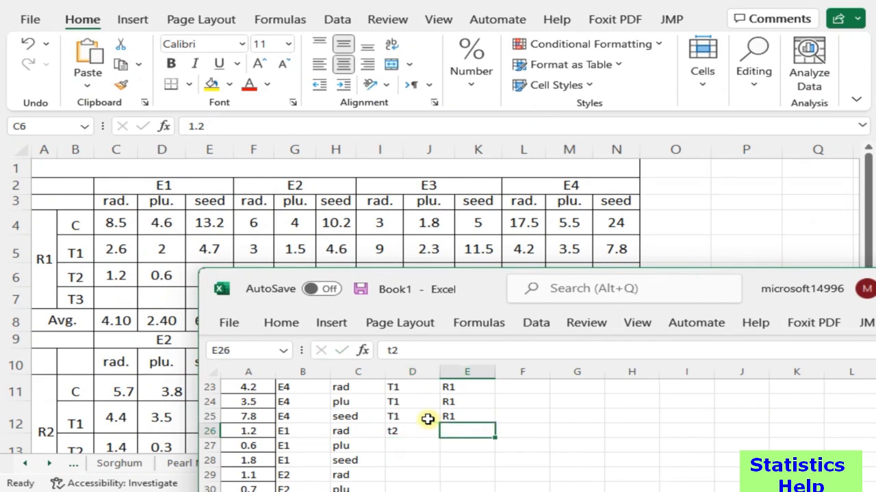
Step: Replace the D26 entry with uppercase T2 and enter R1 in the Rep cell E26
key(Up)
key(Left)
key(Down)
key(Down)
key(Up)
key(Tab)
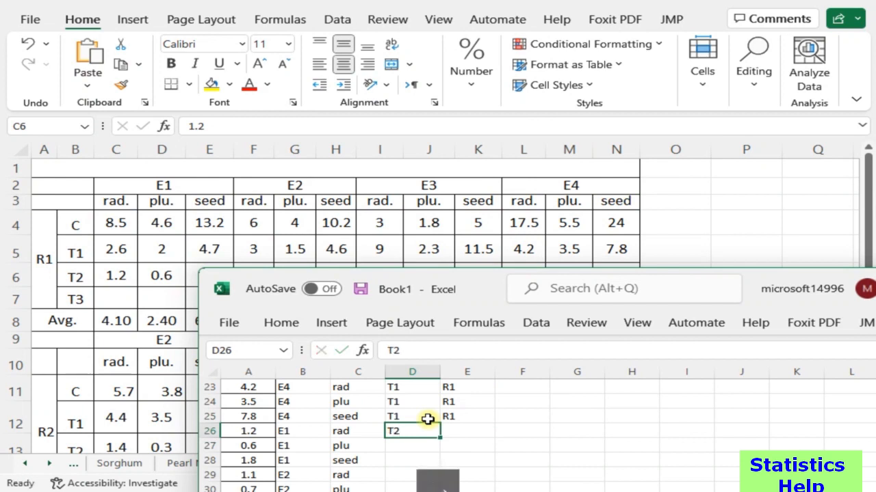
text(r)
key(Return)
key(Up)
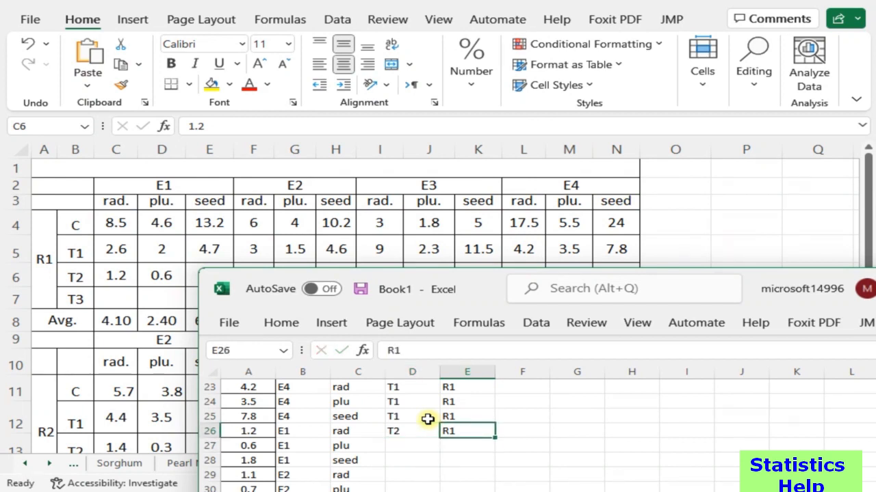
Step: Copy the T2 and R1 pair in D26:E26 and paste it over the remaining rows D27:E37
key(shift+Left)
key(ctrl+c)
key(Down)
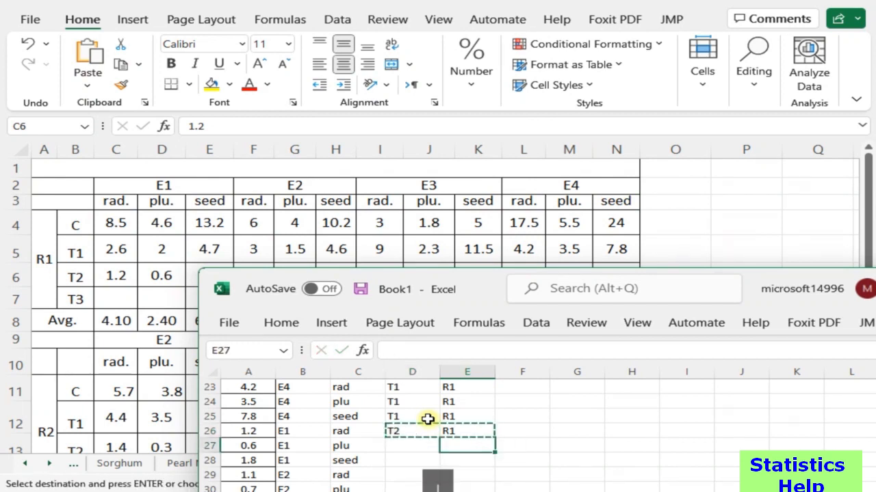
key(Left)
scroll(455, 417, down, 3)
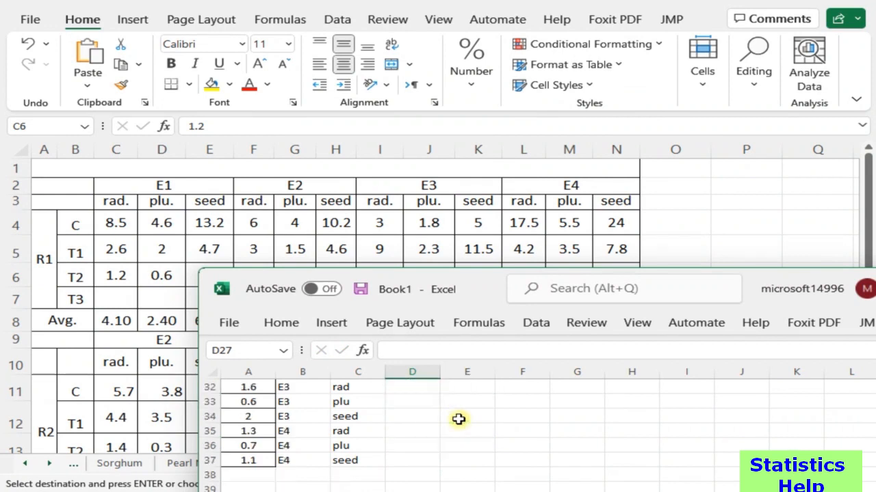
shift+click(479, 457)
key(ctrl+v)
scroll(481, 459, up, 6)
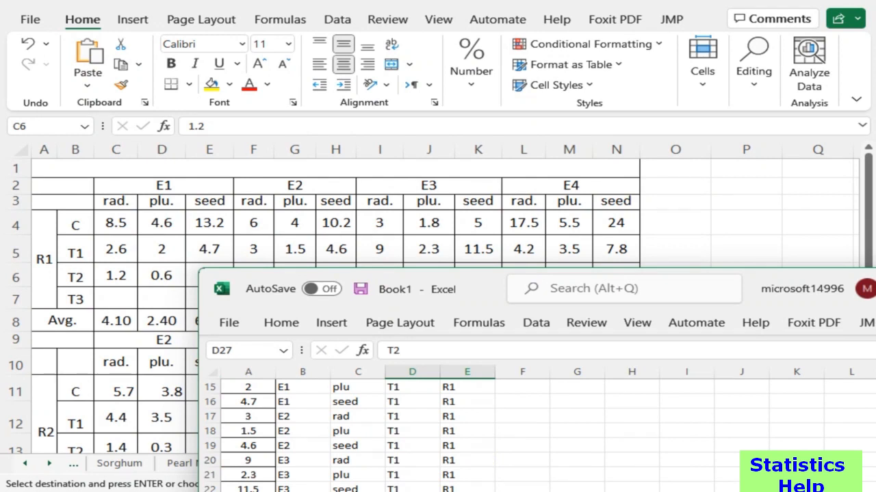
Step: Examine the R2 block in the Pearl Millet seed sheet and the R1 rows already arranged in Book1
click(101, 396)
scroll(100, 396, down, 2)
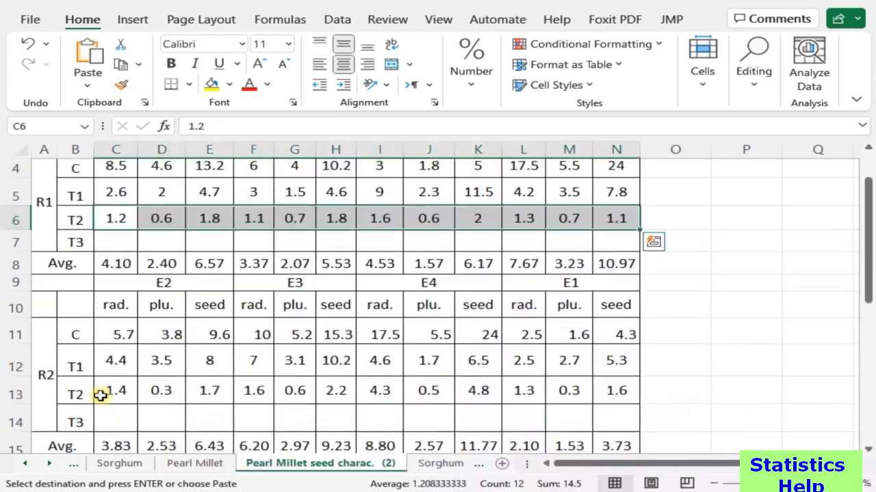
scroll(101, 396, down, 1)
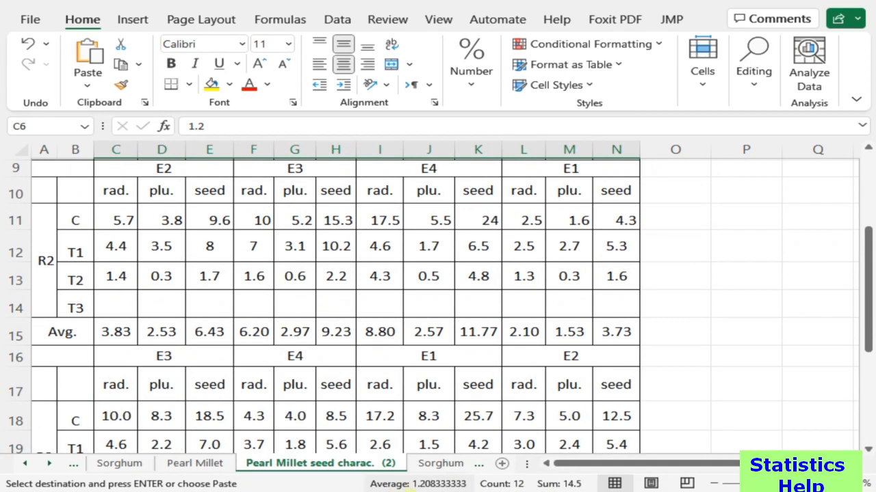
click(414, 491)
double_click(490, 291)
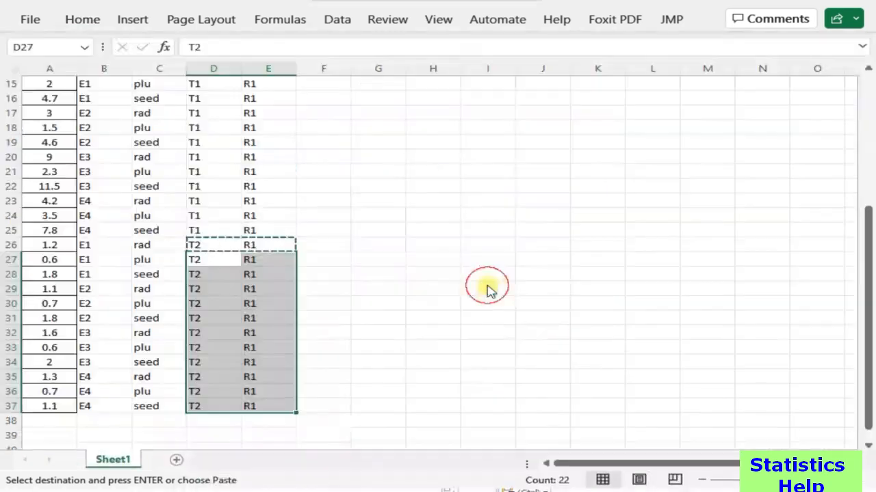
scroll(326, 333, up, 5)
scroll(326, 333, down, 5)
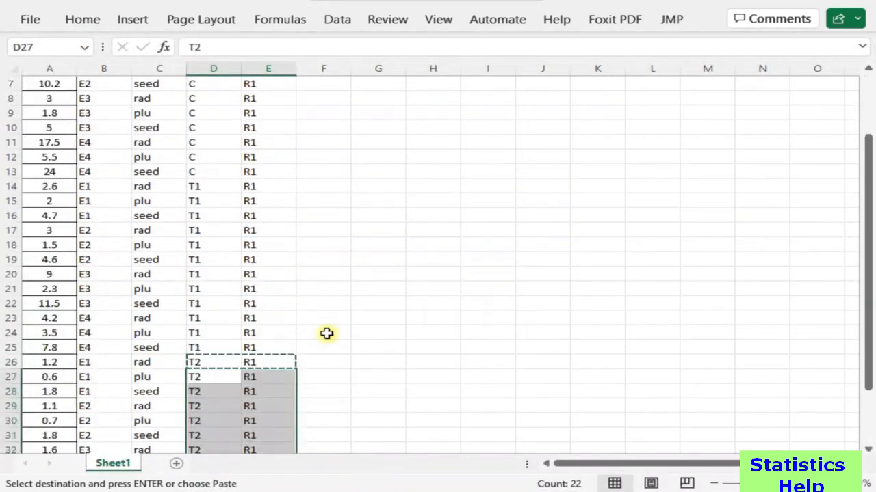
click(284, 325)
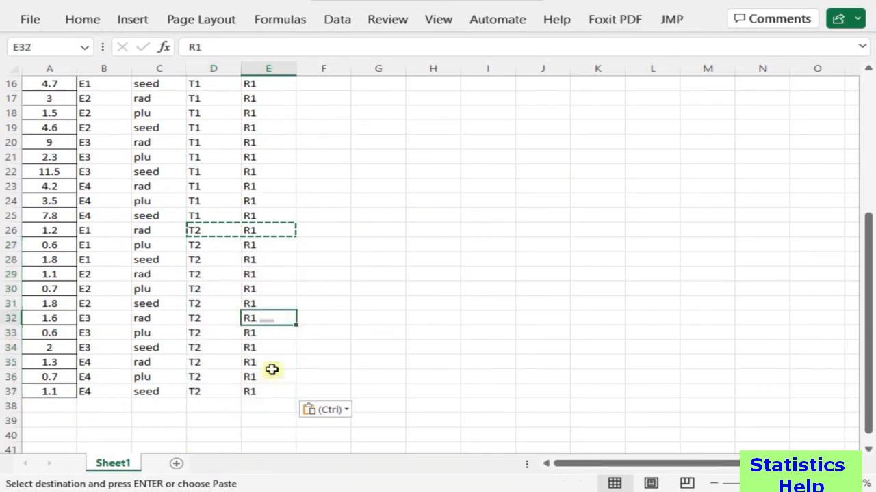
scroll(159, 298, up, 4)
scroll(159, 298, up, 1)
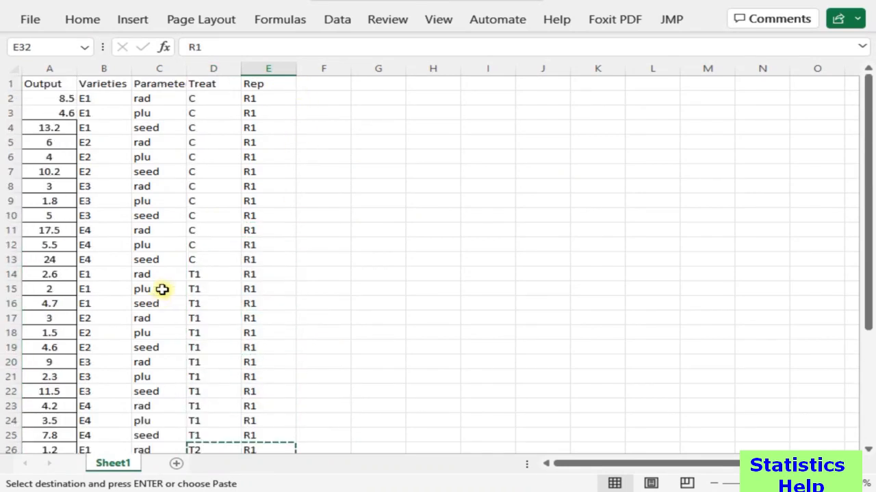
Step: Auto-fit the widths of columns B to E in Book1 to their contents
click(63, 69)
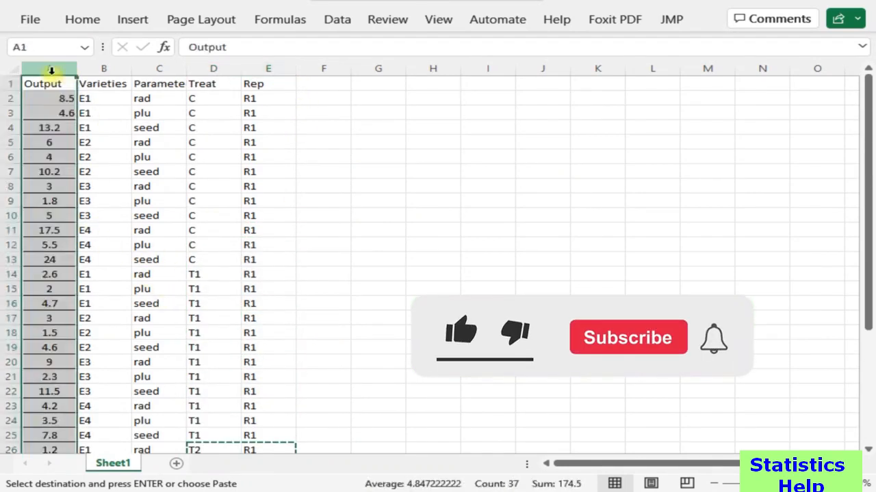
drag(113, 69, 132, 69)
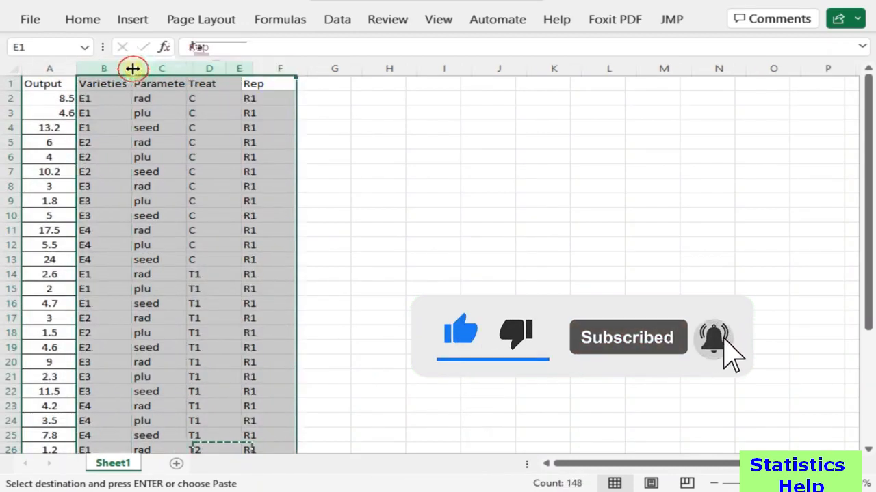
double_click(132, 69)
click(232, 84)
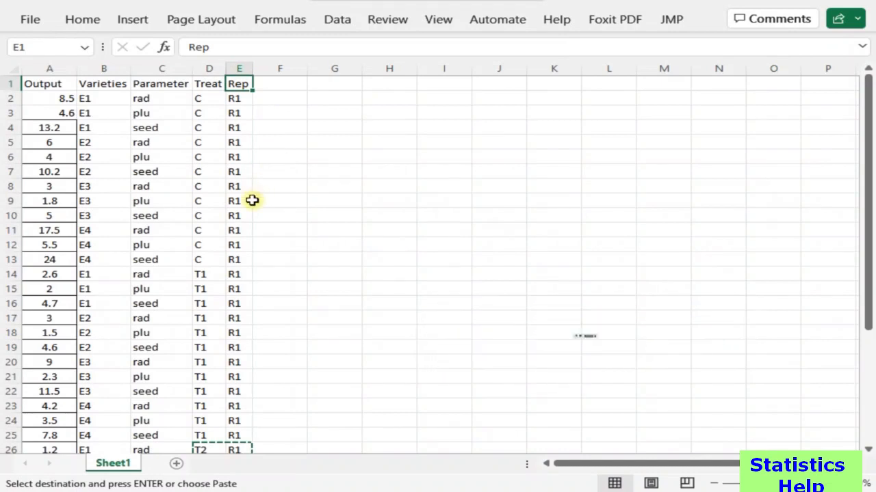
Step: Select A38 as the next Output cell in Book1, and copy the R2 control values C11:N11 from the Pearl Millet seed sheet
scroll(119, 326, down, 3)
scroll(120, 326, down, 3)
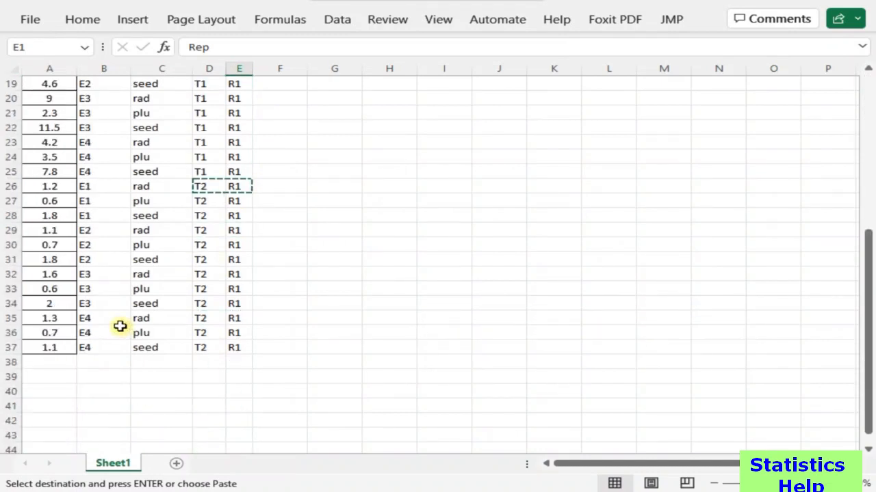
click(68, 363)
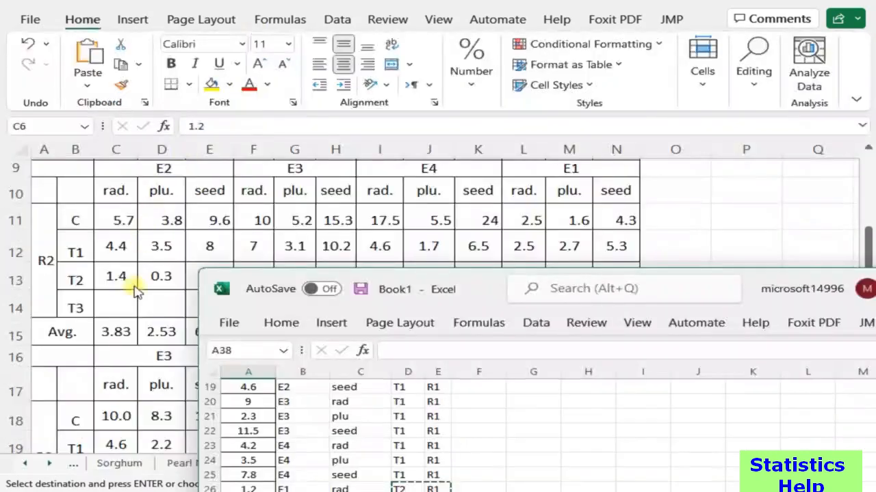
click(99, 329)
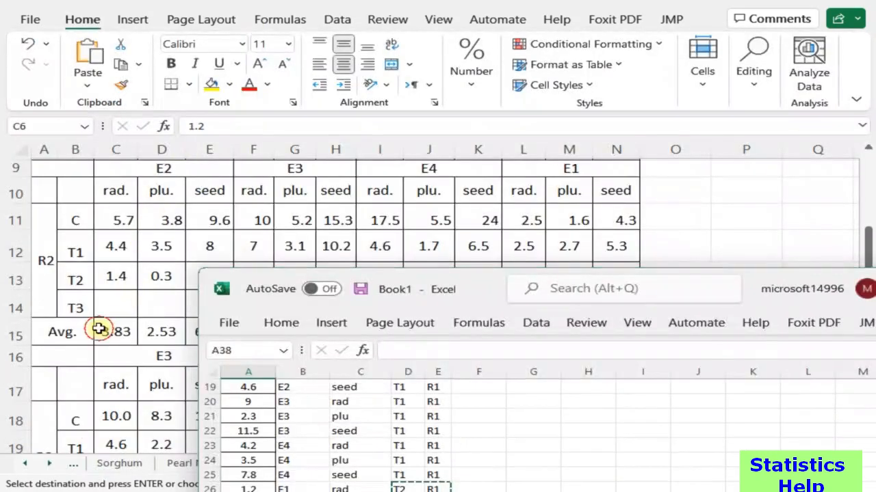
drag(121, 220, 616, 216)
key(ctrl+c)
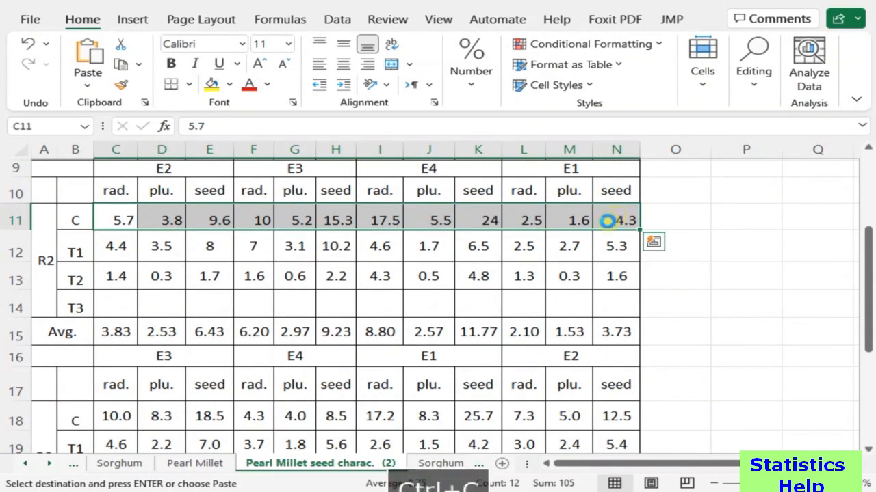
Step: Paste the copied R2 control values transposed down Book1's Output column, starting at A38
click(312, 491)
scroll(311, 491, down, 5)
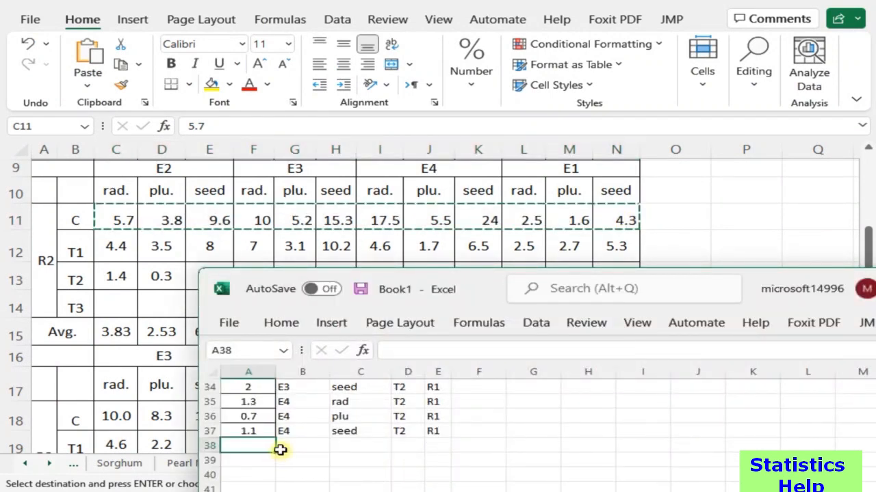
key(ctrl+v)
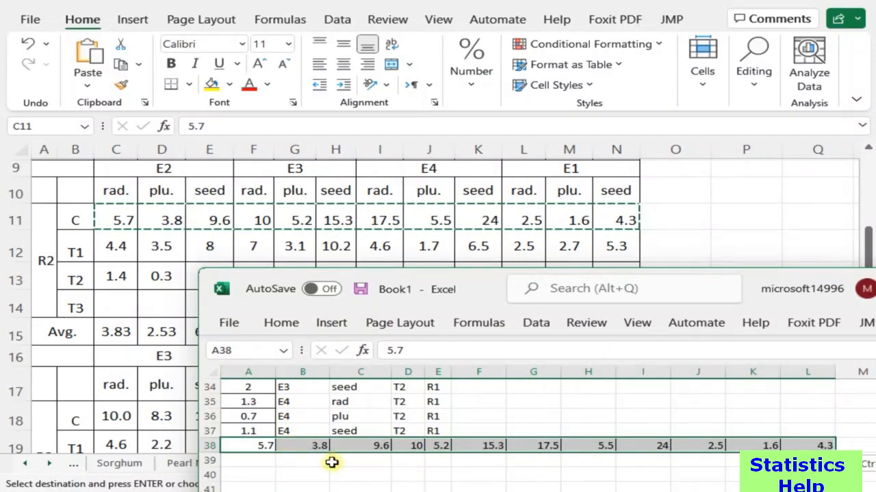
key(ctrl+z)
right_click(257, 447)
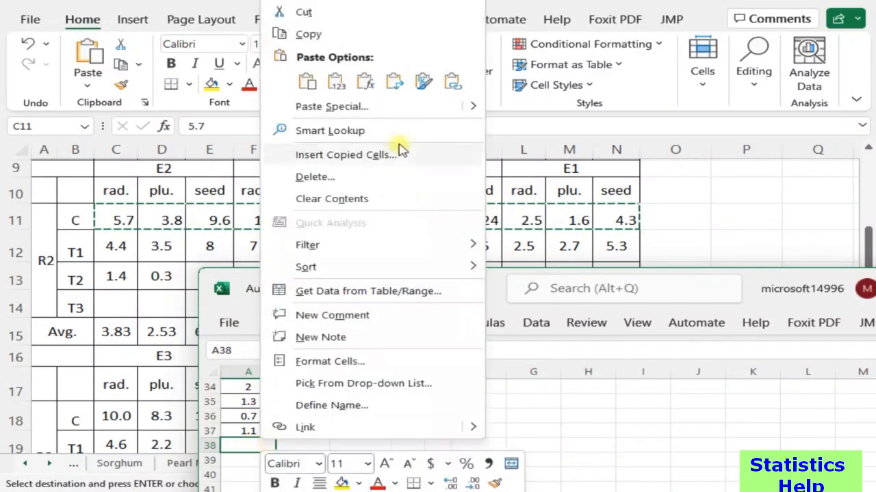
click(394, 82)
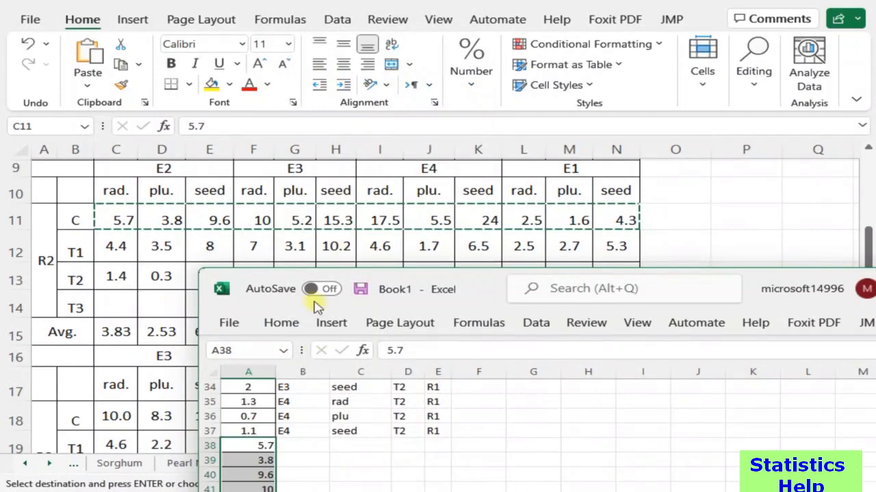
Step: Copy the E1 to E4 variety labels in B26:B37 and paste them from B38 down
scroll(311, 418, up, 4)
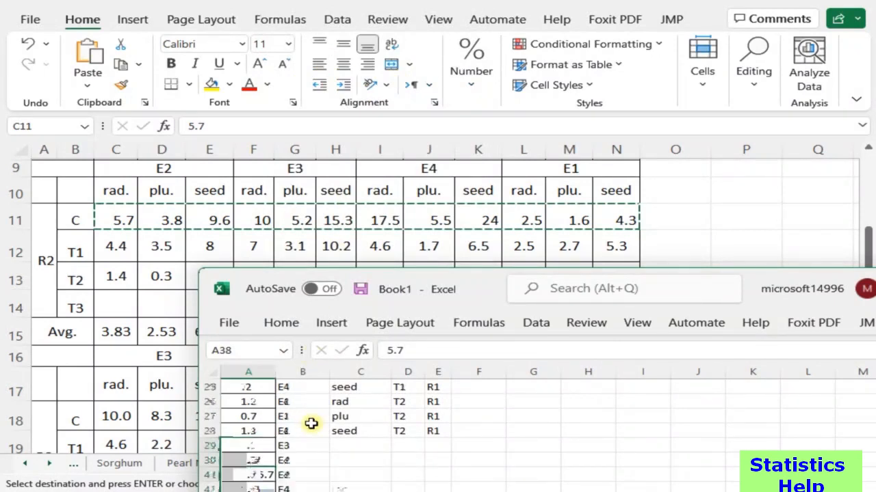
click(295, 461)
click(300, 445)
scroll(301, 445, down, 4)
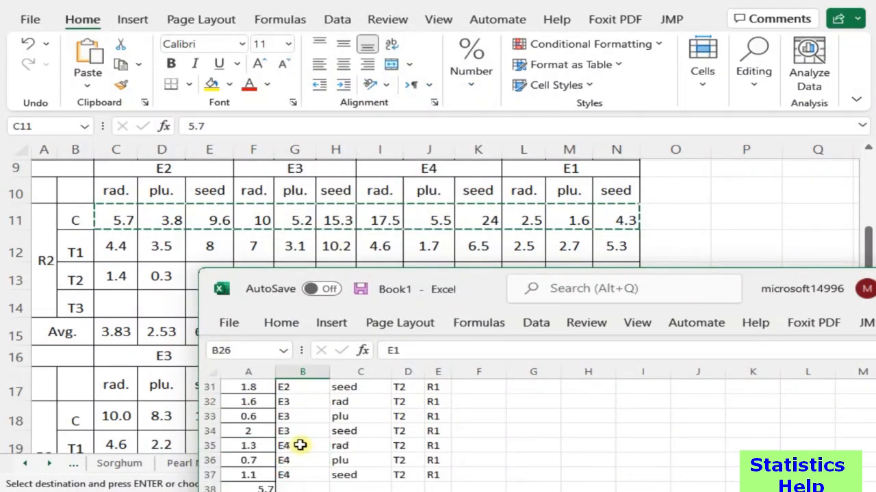
shift+click(308, 432)
key(ctrl+c)
click(312, 445)
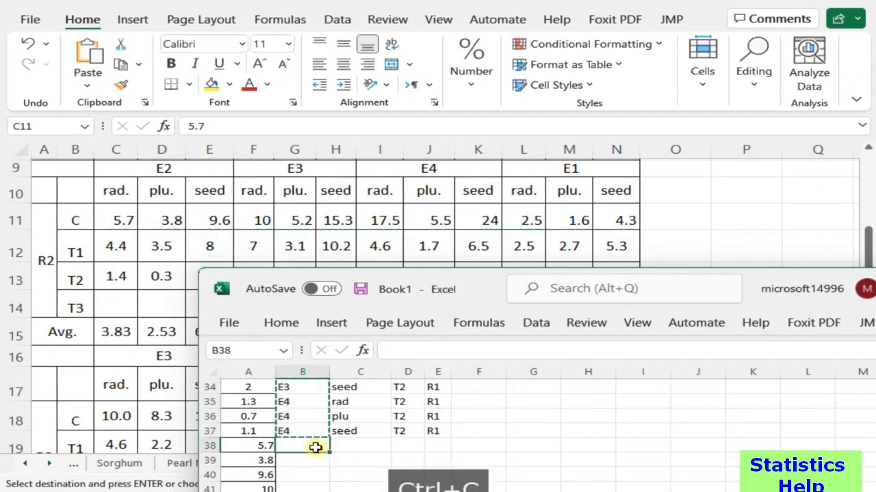
key(ctrl+v)
Step: Copy the rad, plu and seed labels in C35:C37 and paste them repeatedly over C38:C49
drag(352, 407, 353, 433)
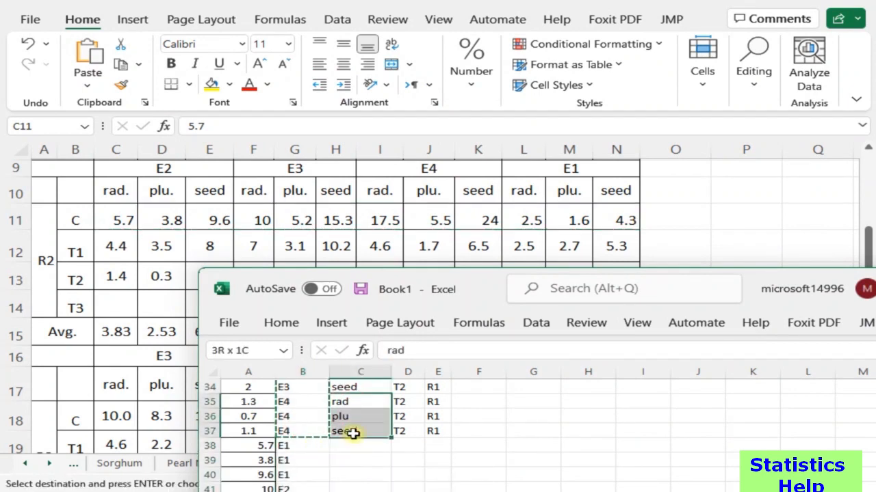
key(ctrl+c)
click(360, 446)
scroll(358, 439, down, 7)
scroll(359, 439, up, 2)
key(ctrl+v)
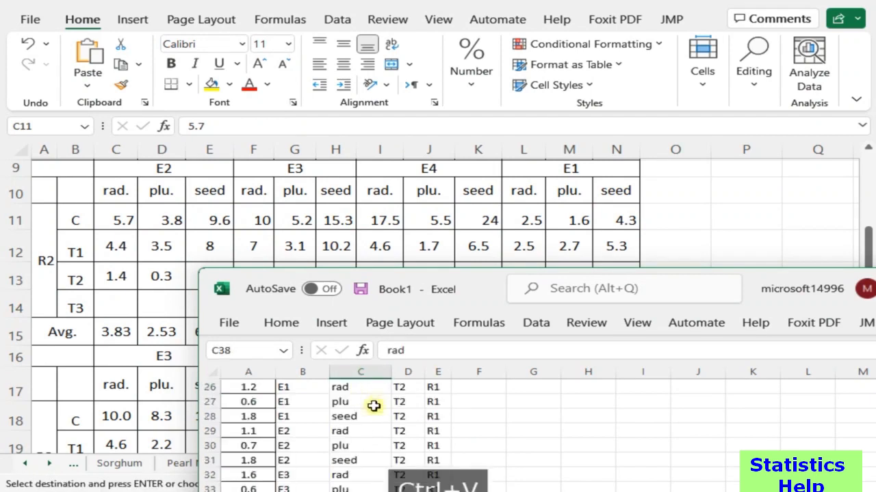
Step: Copy the C, T1 and T2 treatment labels in D2:D37 and paste them from D38 down
scroll(382, 414, down, 2)
click(416, 475)
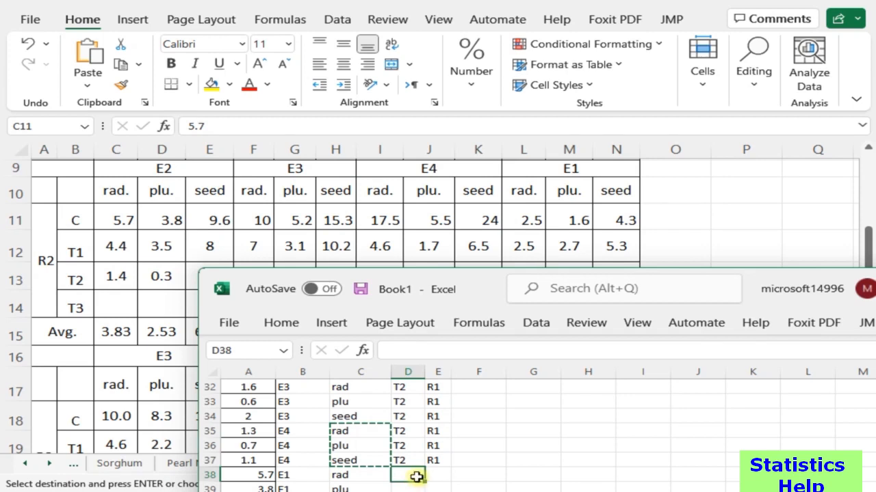
scroll(411, 477, up, 10)
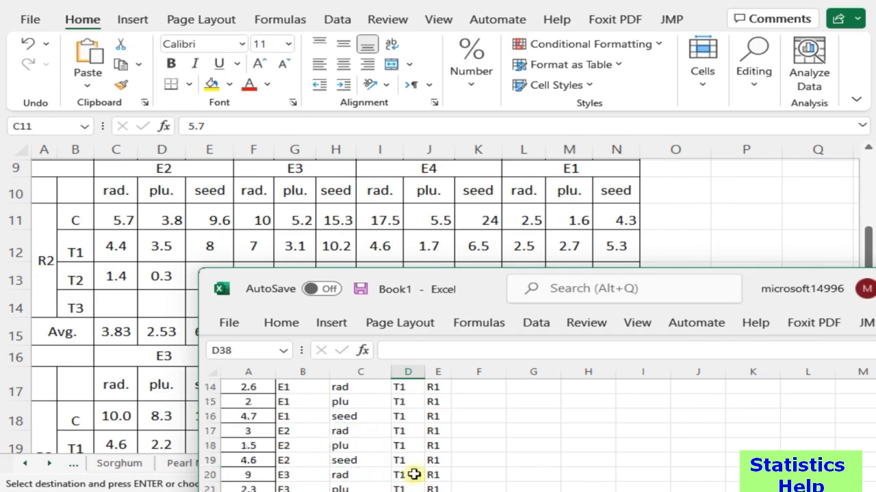
click(406, 402)
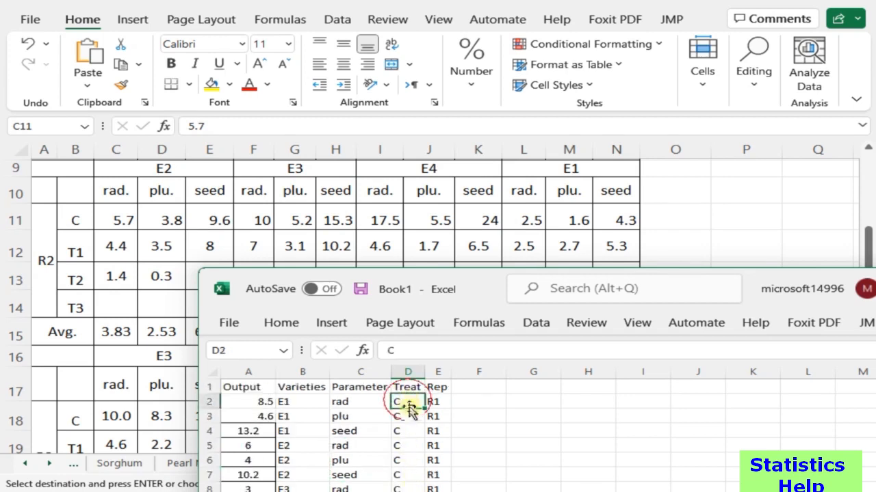
scroll(408, 427, down, 11)
drag(402, 387, 438, 387)
key(ctrl+c)
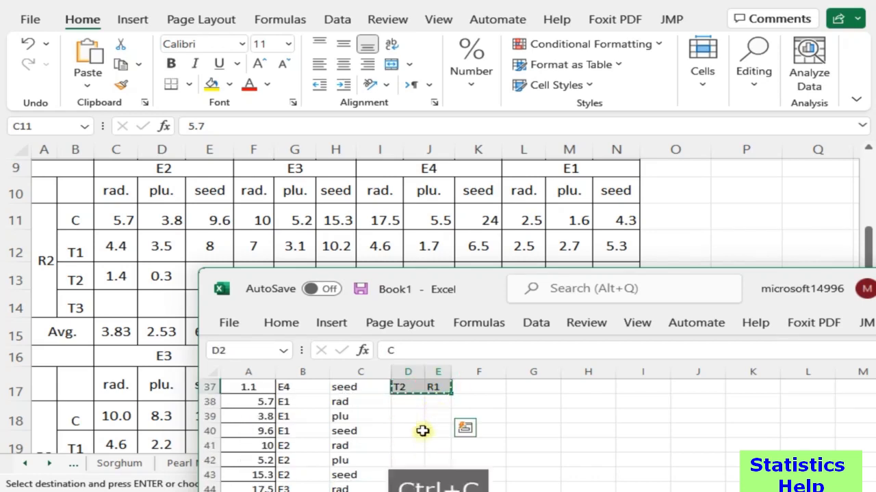
shift+click(415, 392)
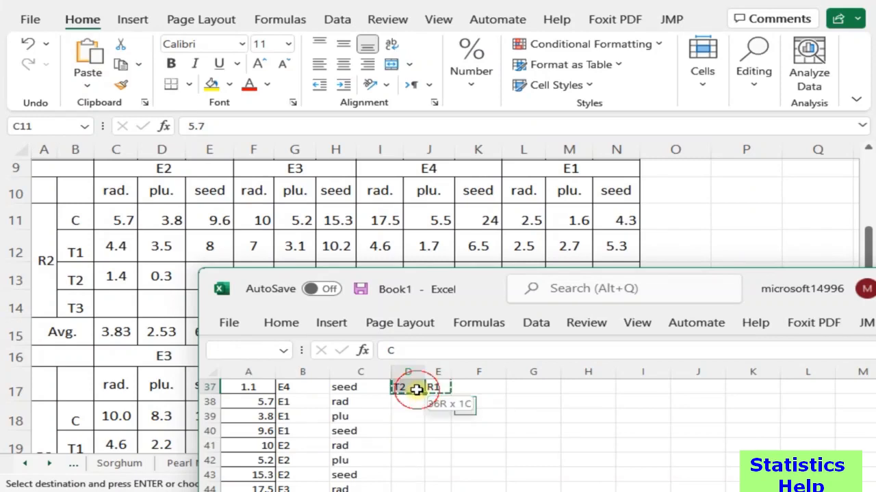
key(ctrl+c)
click(418, 403)
key(ctrl+v)
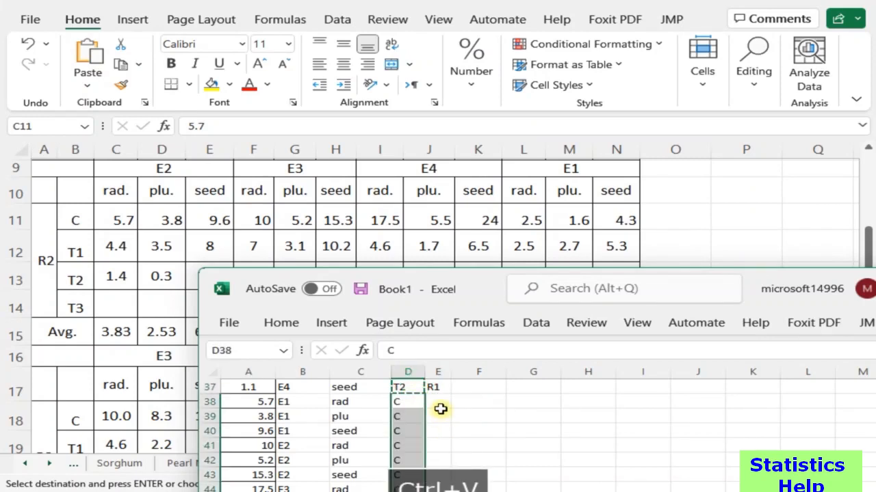
Step: Enter R2 in the Rep cell E38 and copy it over E39:E73
click(439, 407)
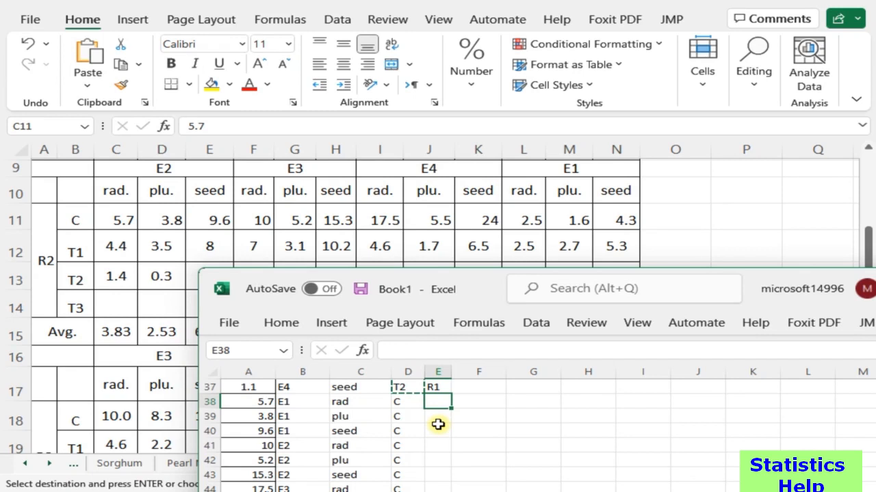
text(R2)
click(439, 432)
click(441, 402)
key(ctrl+c)
click(435, 416)
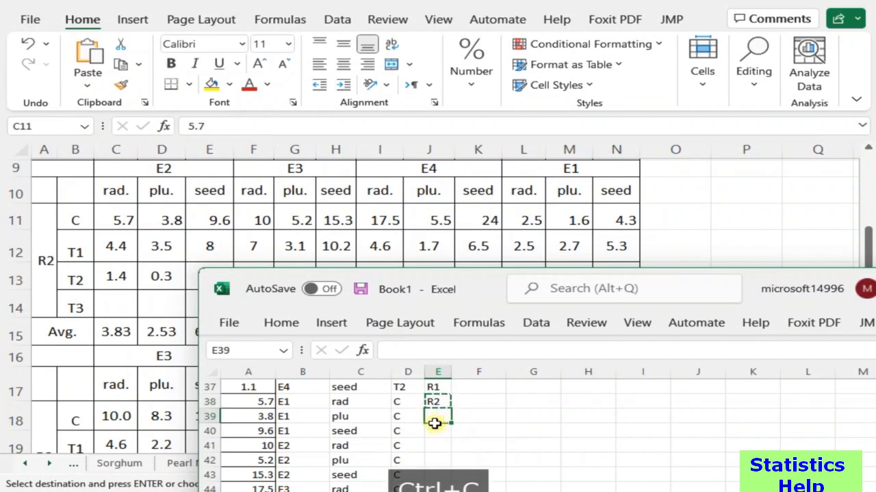
scroll(434, 446, down, 2)
scroll(433, 445, down, 14)
scroll(433, 445, up, 3)
shift+click(438, 394)
key(ctrl+v)
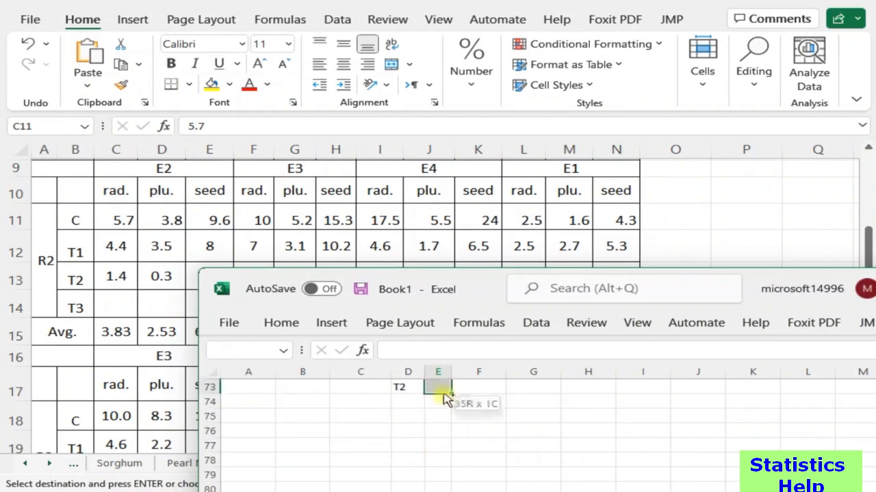
scroll(445, 404, up, 15)
click(397, 446)
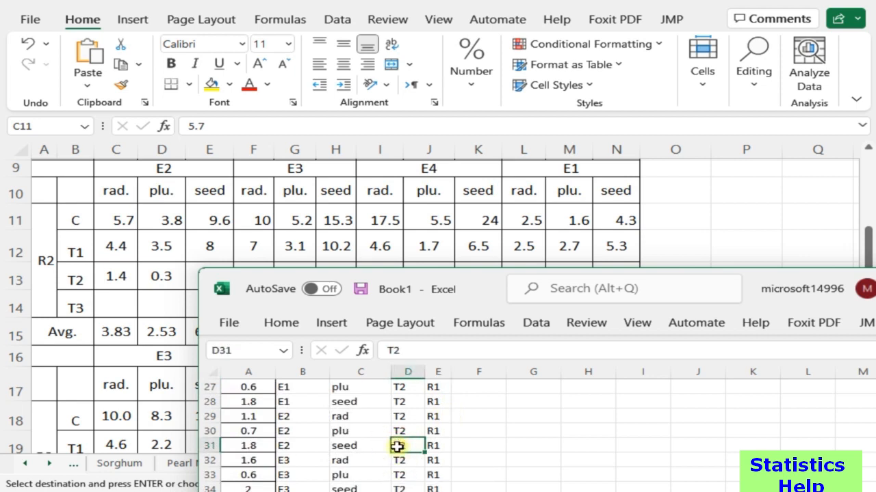
key(ctrl+Left)
key(ctrl+shift+Down)
scroll(397, 446, down, 1)
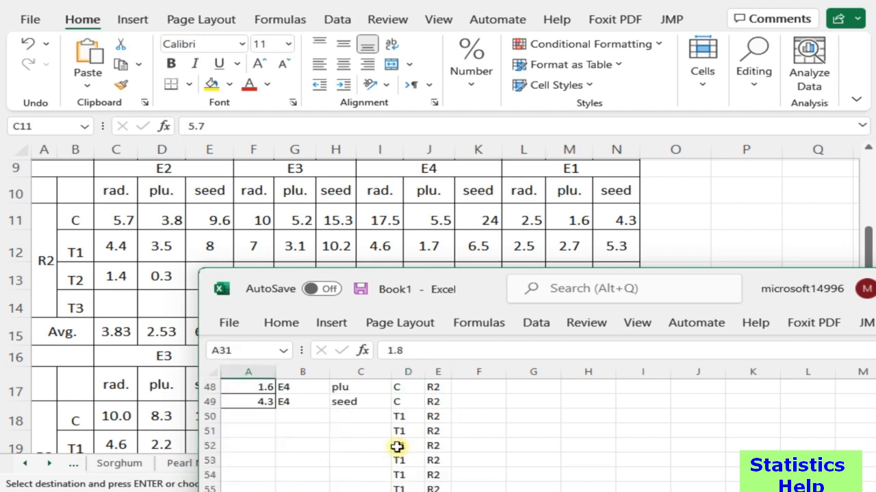
Step: Copy the variety and parameter labels in B38:C49 and paste them from B50 and again from B62
scroll(396, 446, up, 4)
click(294, 431)
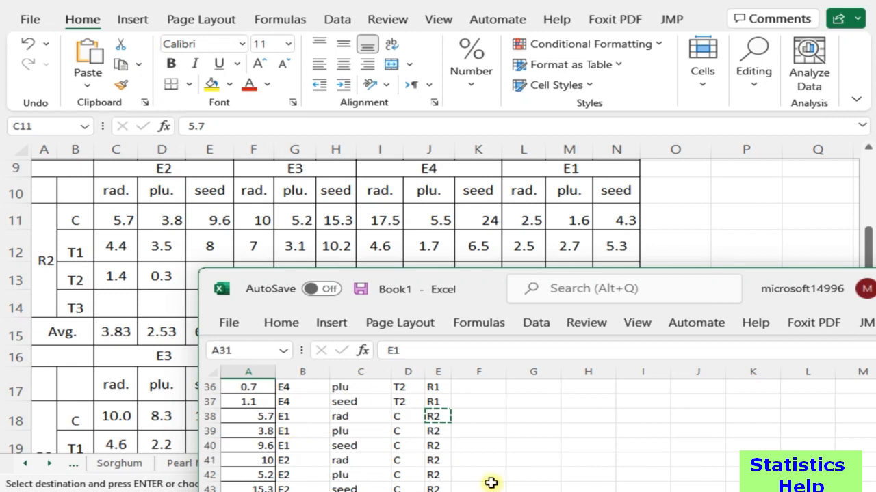
key(Up)
key(shift+Right)
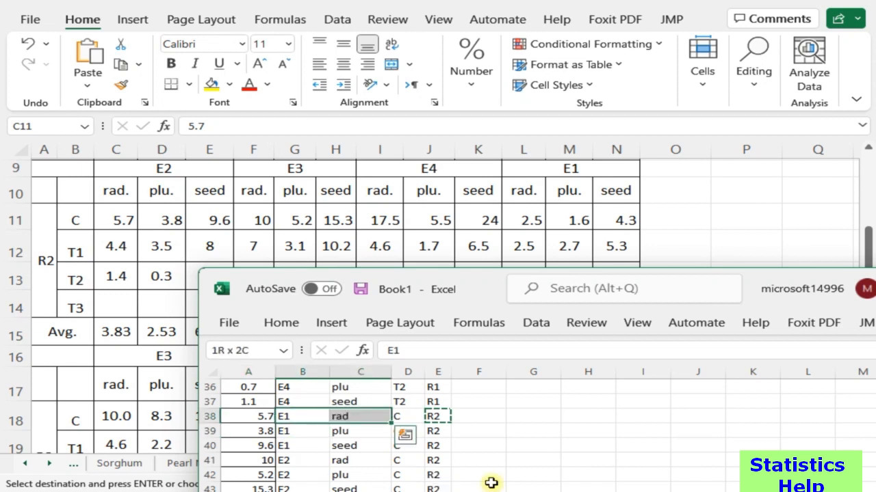
key(ctrl+shift+Down)
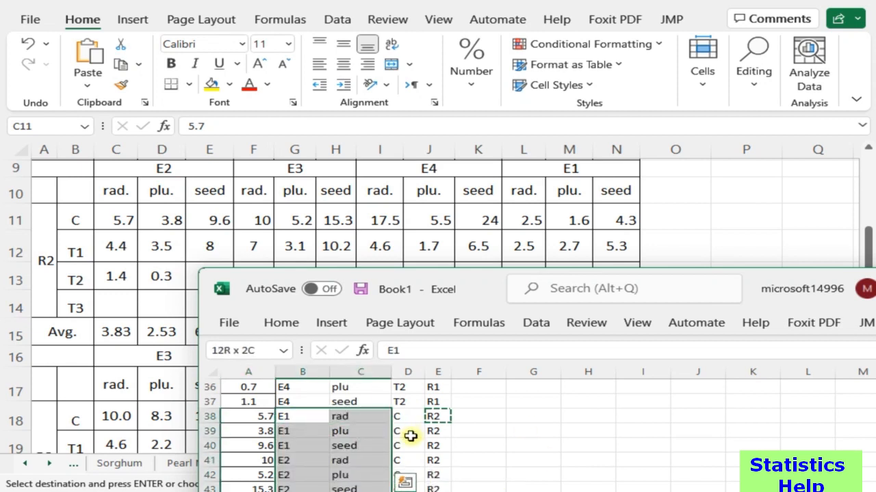
scroll(411, 435, down, 3)
key(ctrl+c)
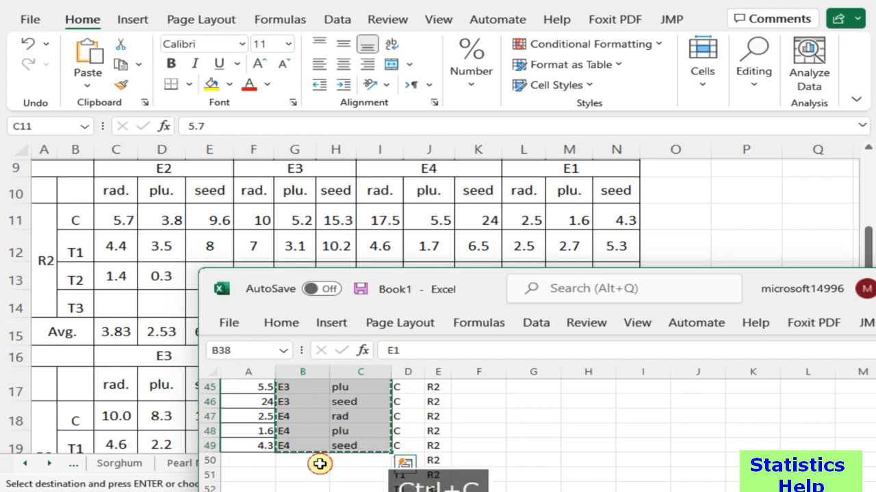
click(320, 464)
key(ctrl+v)
scroll(319, 464, down, 5)
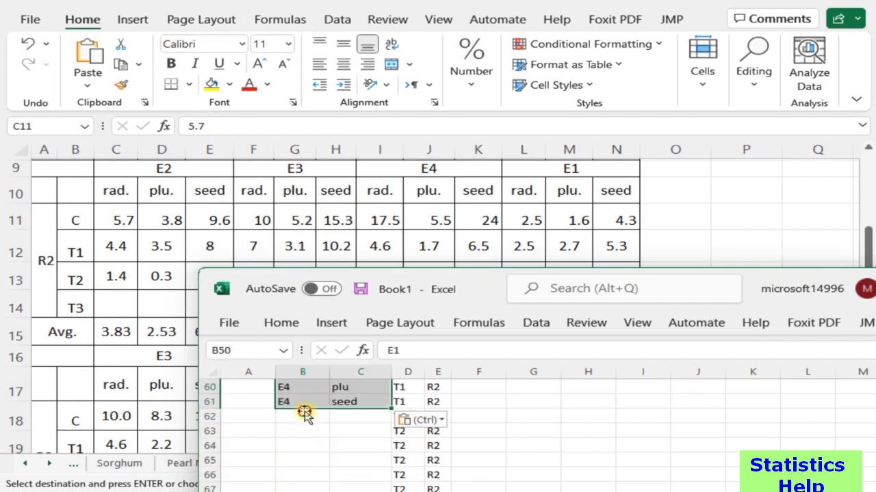
click(303, 415)
key(ctrl+v)
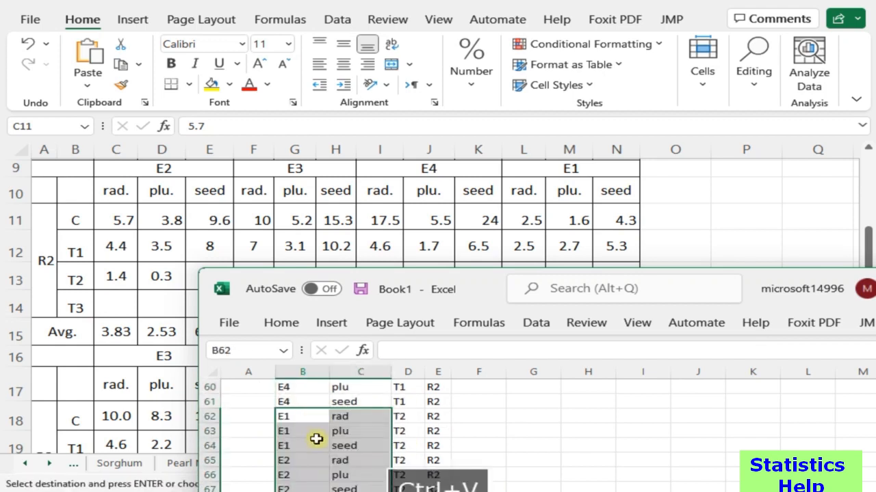
scroll(316, 439, down, 5)
Step: Copy the R2 T1 values C12:N12 from the Pearl Millet seed sheet and paste them transposed from A50 in Book1
scroll(466, 455, up, 10)
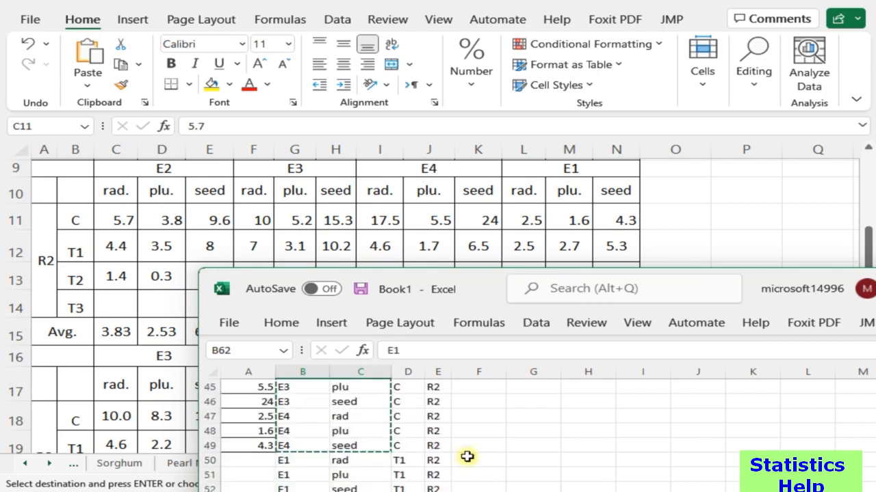
click(266, 446)
click(267, 461)
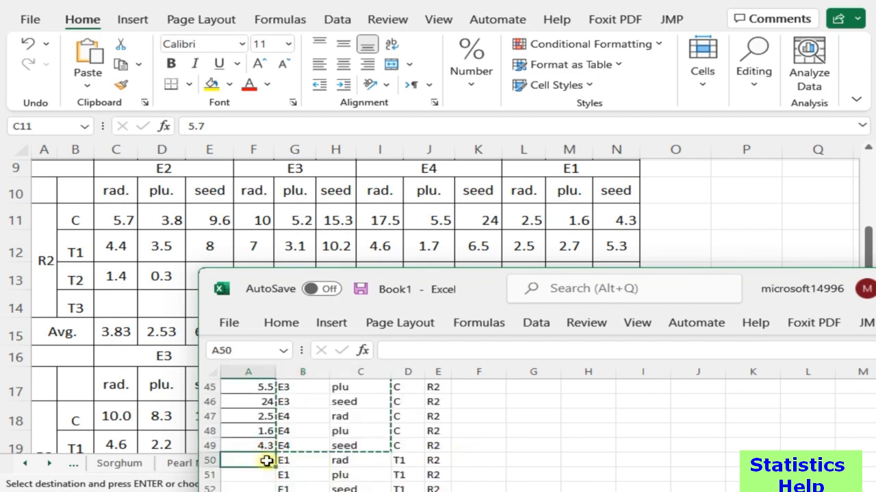
click(117, 256)
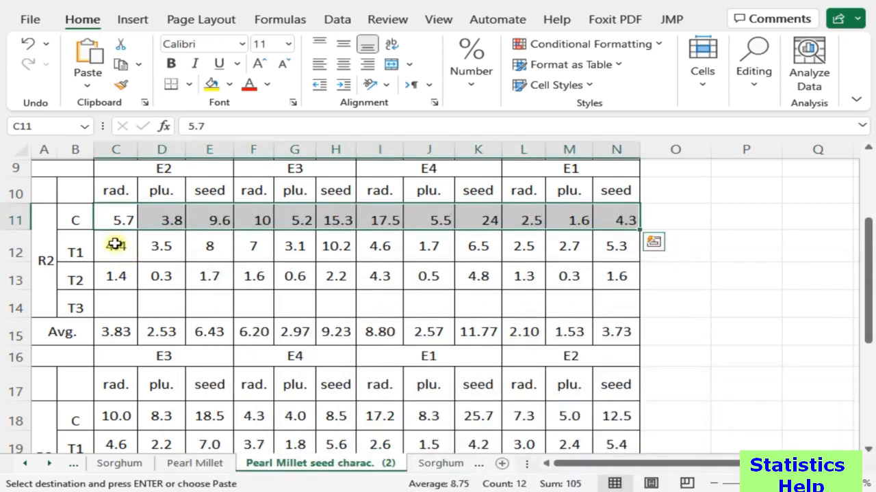
click(116, 245)
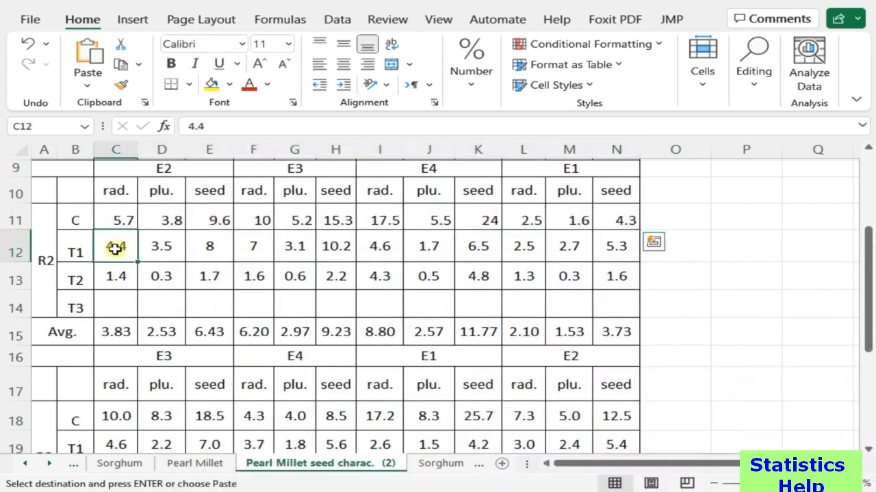
shift+click(627, 245)
key(ctrl+c)
key(alt+Tab)
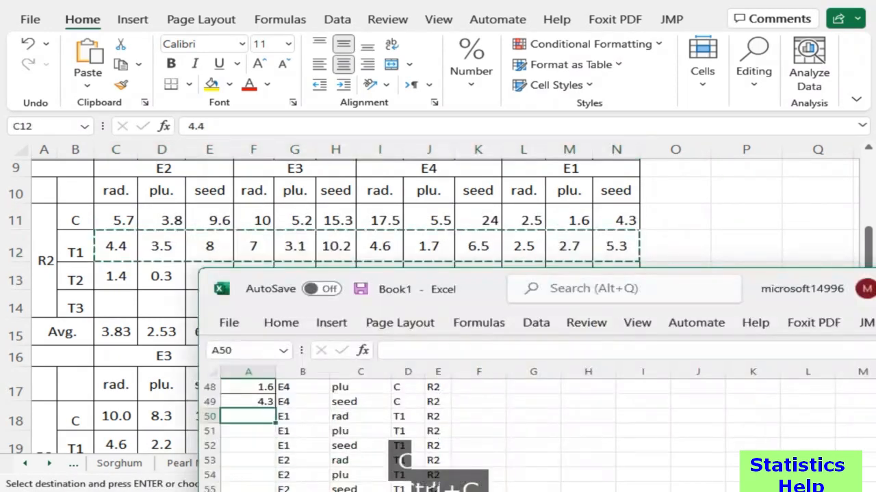
right_click(271, 422)
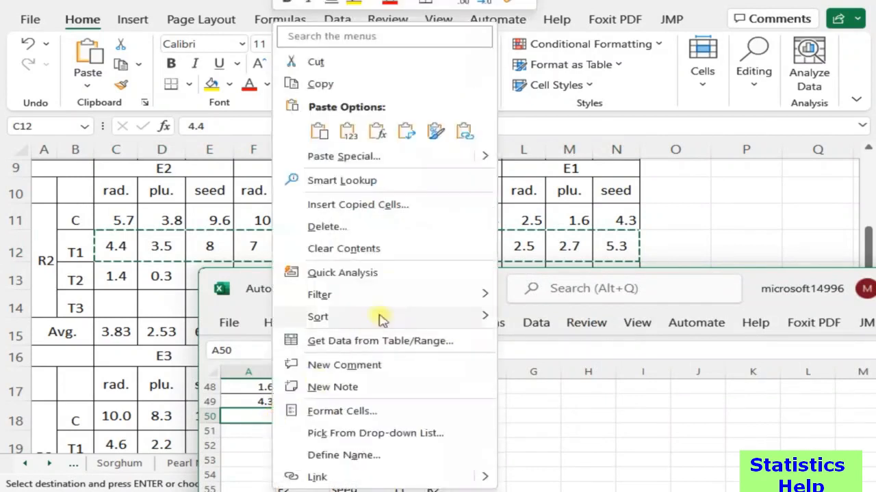
click(405, 131)
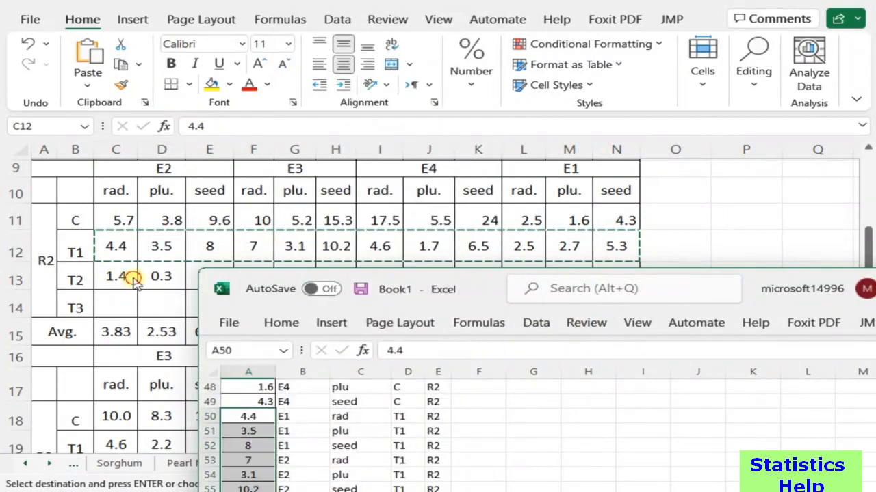
Step: Copy the R2 T2 values C13:N13 from the seed sheet and paste them transposed from A62 in Book1
click(114, 276)
shift+click(602, 275)
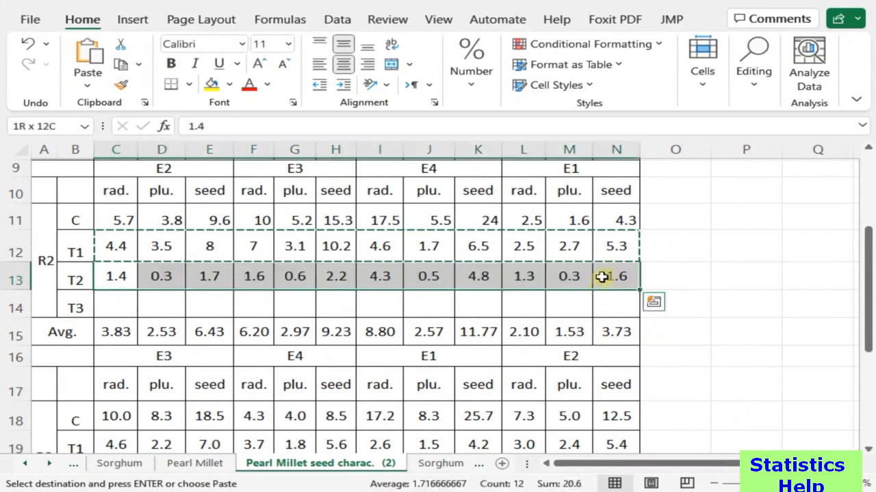
key(ctrl+c)
key(alt+Tab)
scroll(269, 485, down, 5)
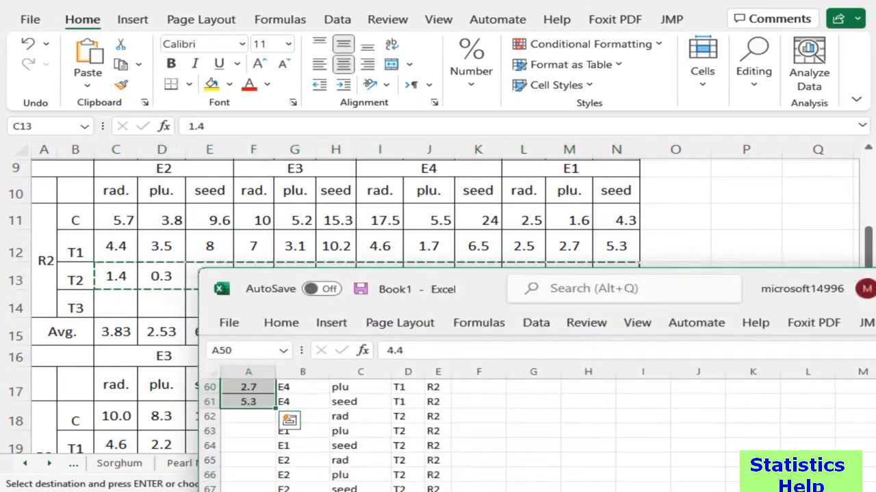
scroll(244, 431, up, 1)
right_click(252, 417)
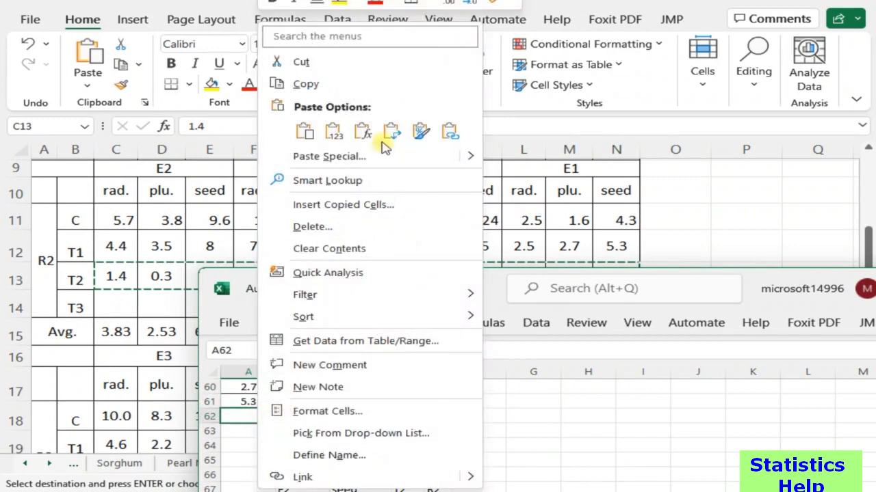
click(390, 134)
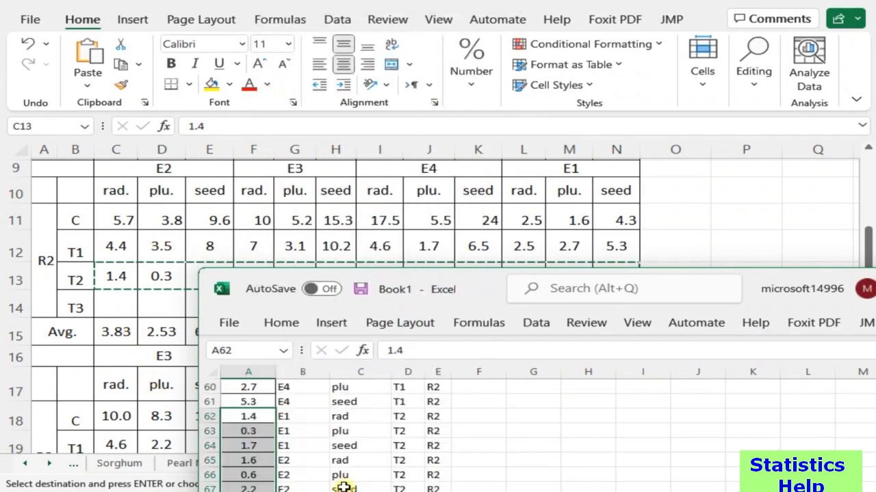
scroll(345, 484, down, 5)
scroll(362, 465, up, 2)
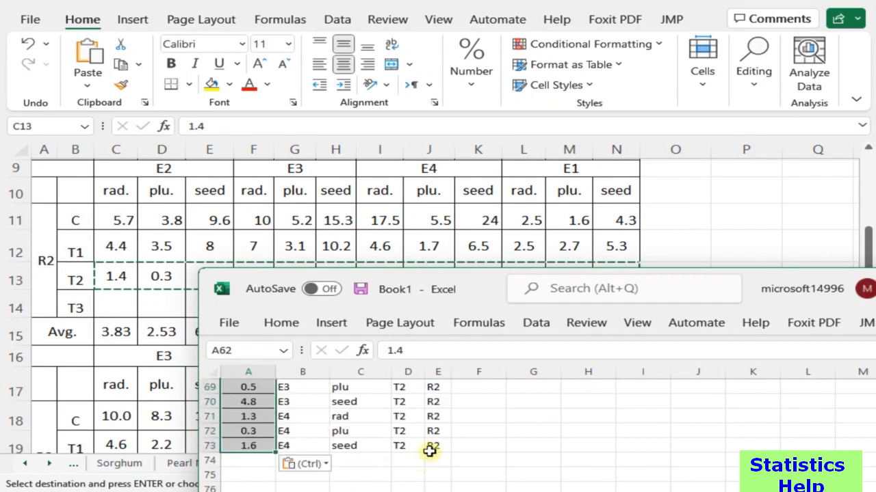
Step: Copy the variety, parameter and treatment labels in B38:D73 and paste them from B74 down
click(320, 446)
scroll(363, 450, up, 4)
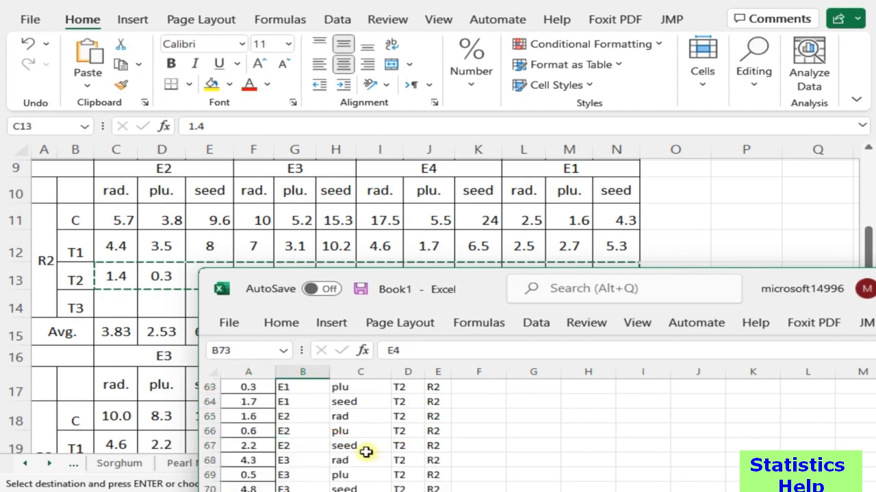
scroll(306, 444, up, 7)
scroll(312, 444, down, 1)
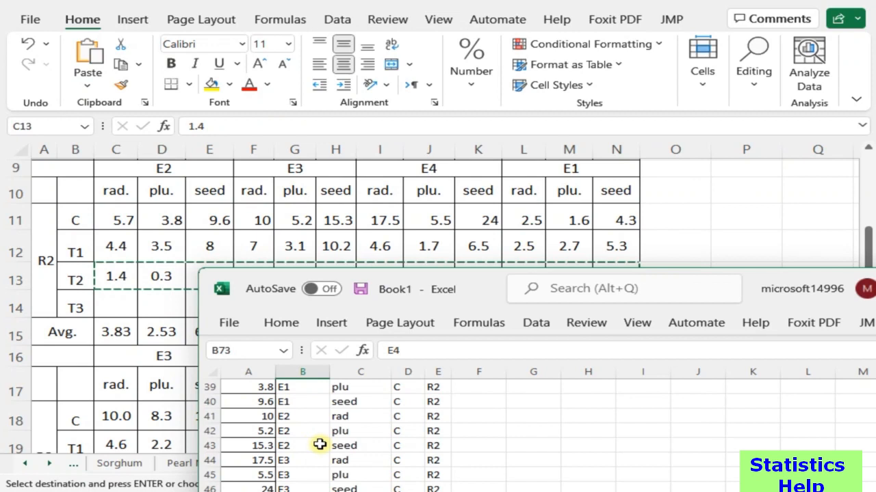
scroll(430, 422, up, 1)
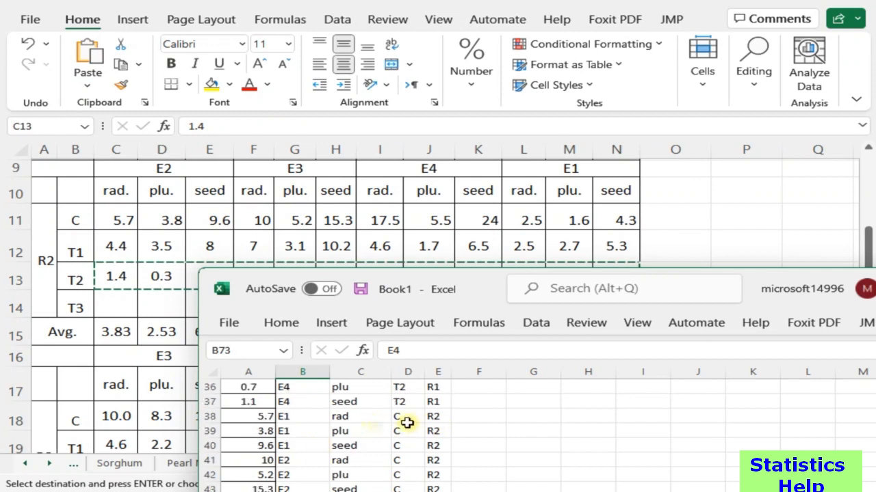
click(407, 423)
click(303, 416)
scroll(345, 444, down, 1)
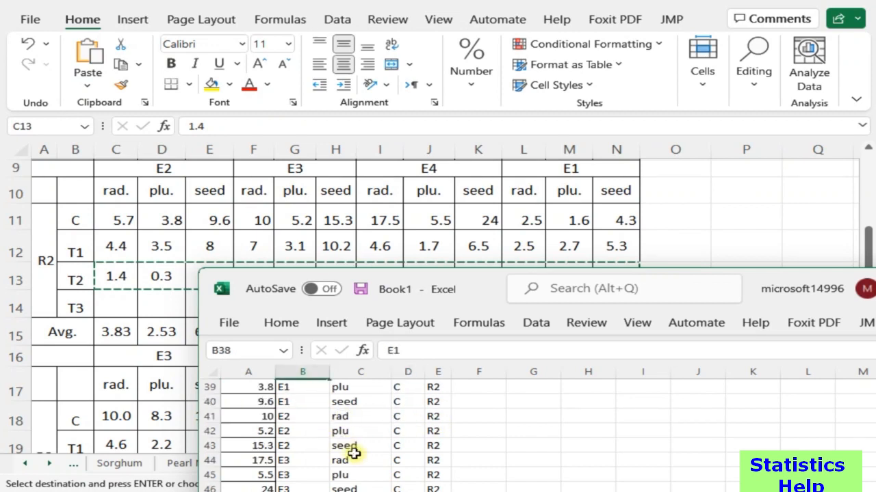
scroll(354, 454, down, 3)
scroll(377, 458, down, 6)
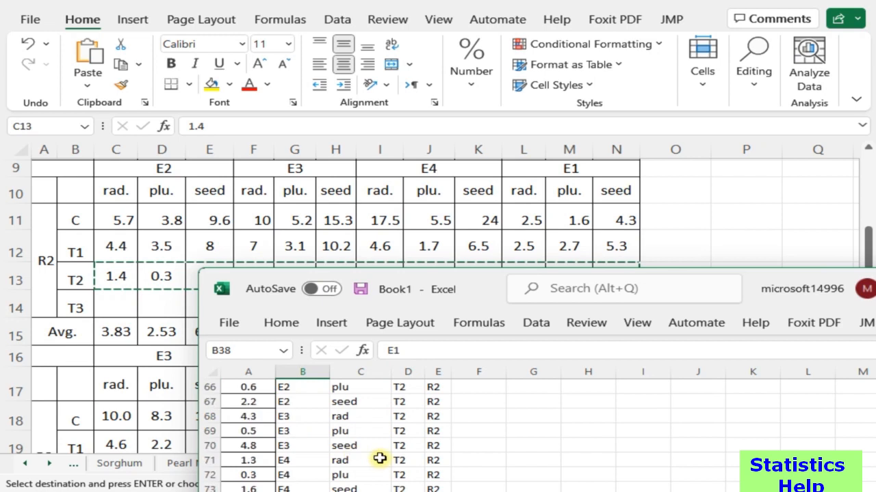
shift+click(406, 488)
key(ctrl+c)
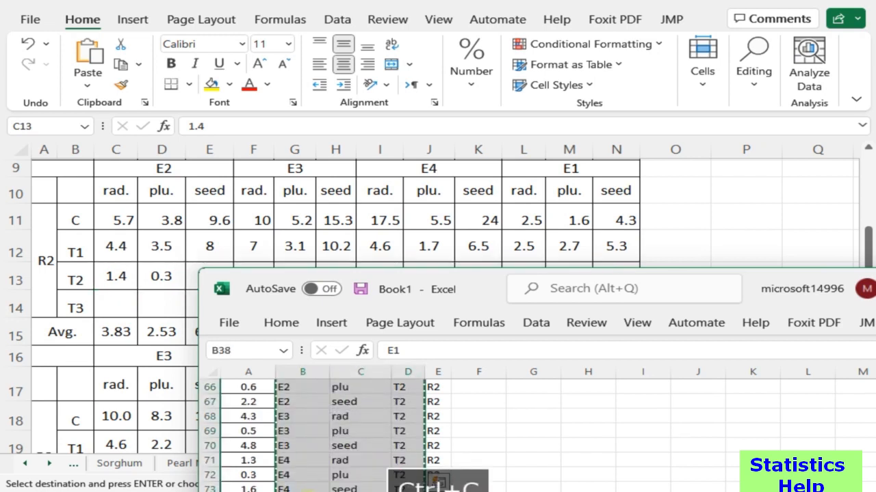
click(303, 490)
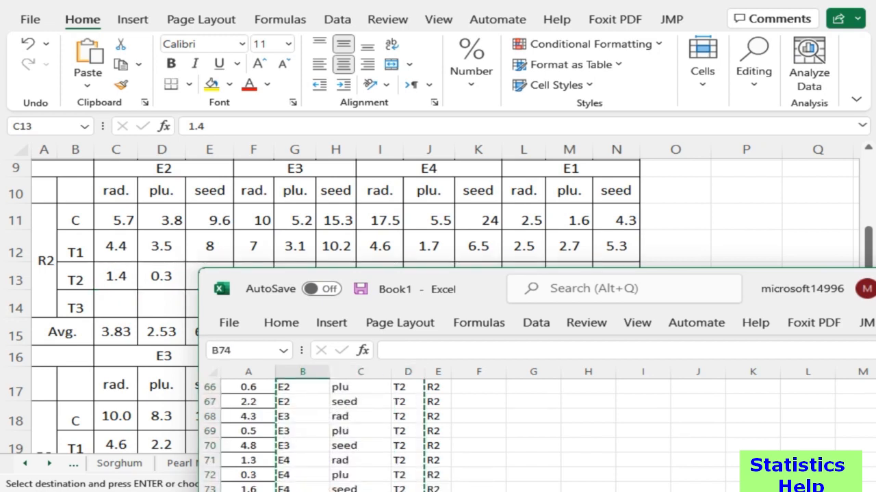
key(ctrl+v)
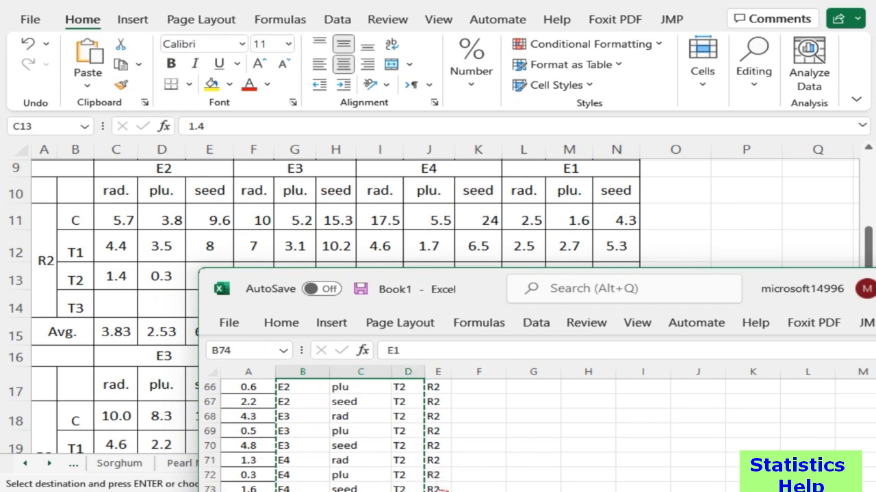
Step: Enter R3 in the Rep cell E74 and copy it over E75:E109
click(441, 491)
text(R)
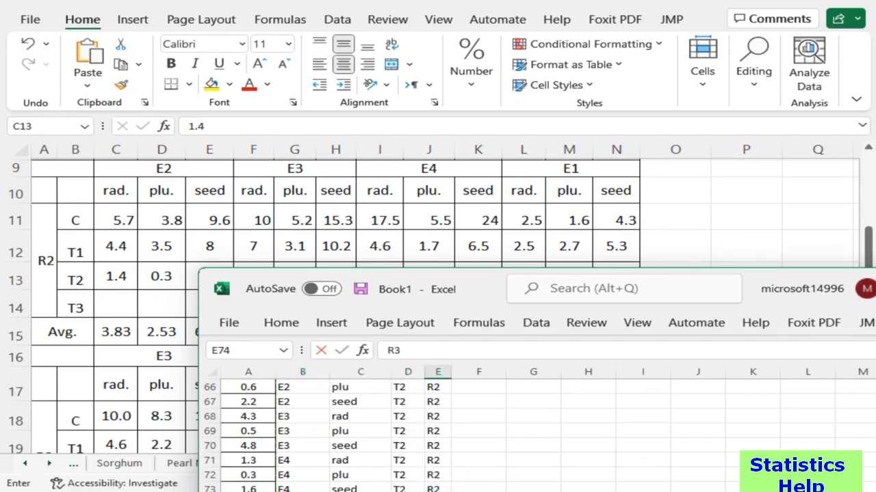
text(3)
key(Return)
key(Tab)
key(Up)
key(Left)
key(ctrl+c)
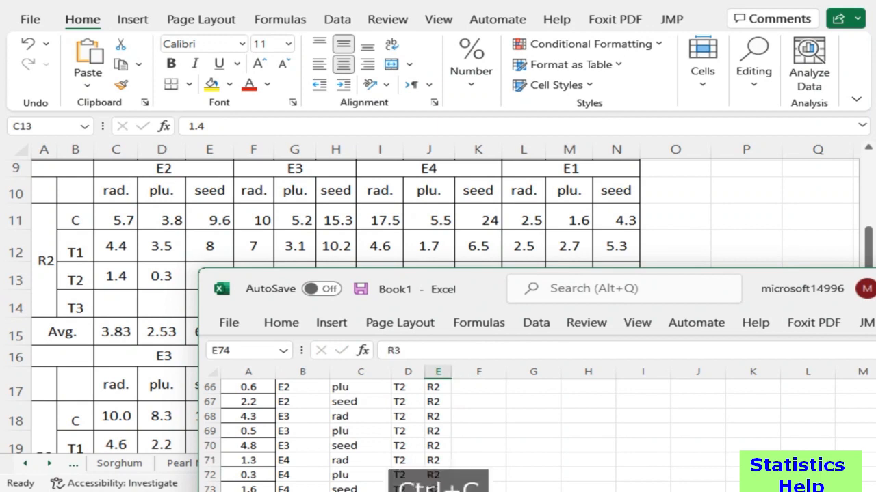
scroll(533, 431, down, 1)
key(Down)
scroll(533, 431, down, 11)
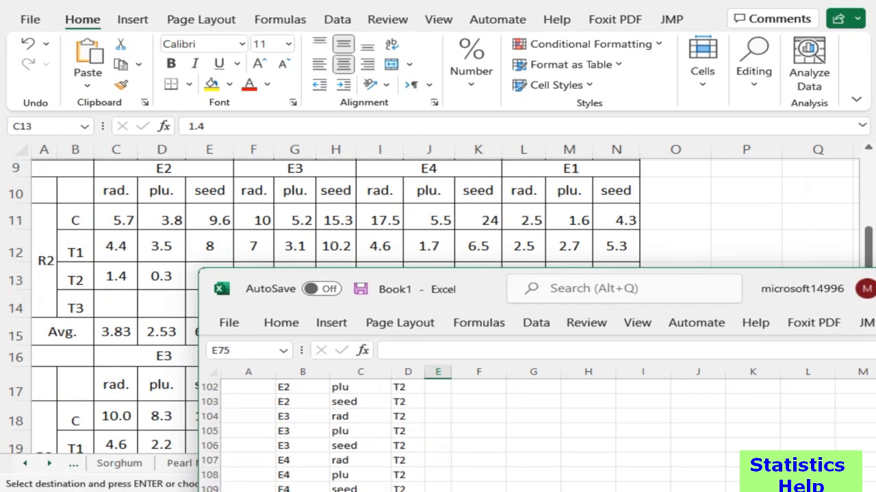
shift+click(438, 488)
key(ctrl+v)
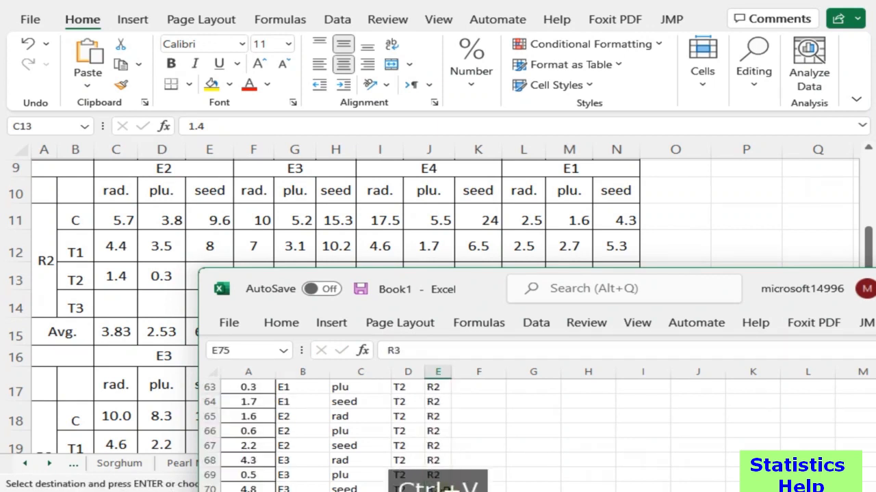
Step: Copy the R3 control (C) values in C18:N18 of the Pearl Millet seed sheet
scroll(316, 471, down, 5)
click(180, 257)
scroll(121, 315, down, 2)
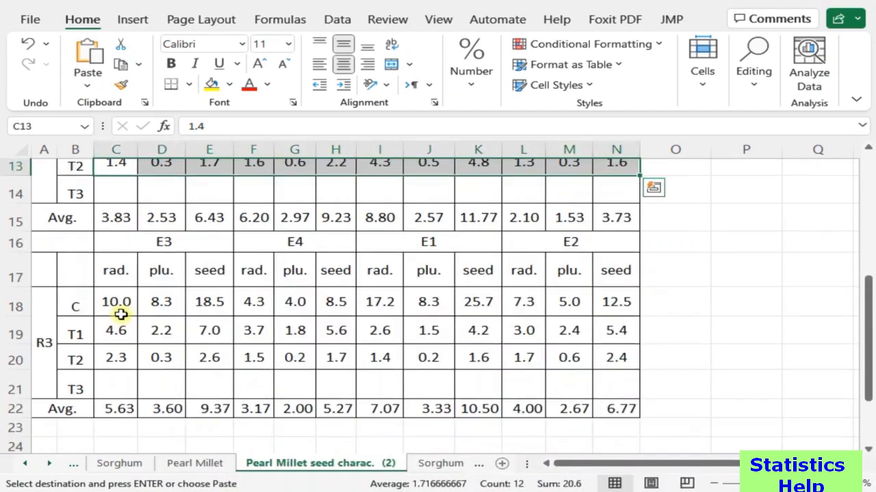
drag(108, 301, 595, 302)
key(ctrl+c)
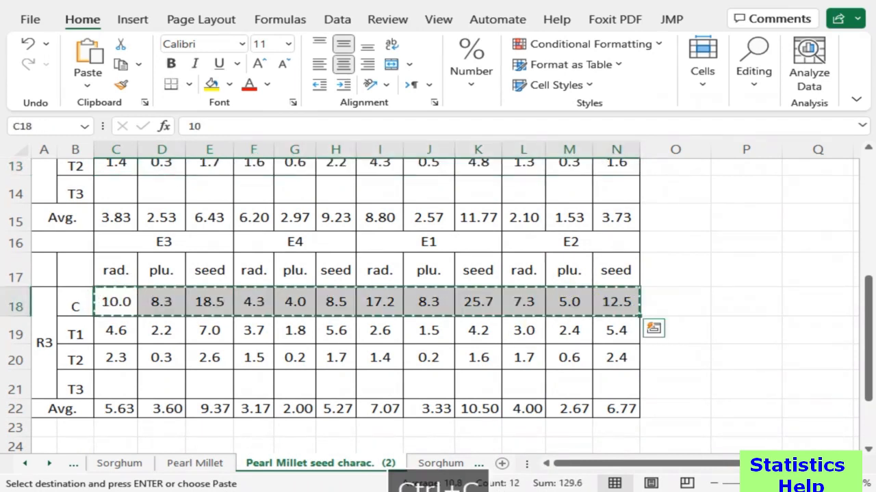